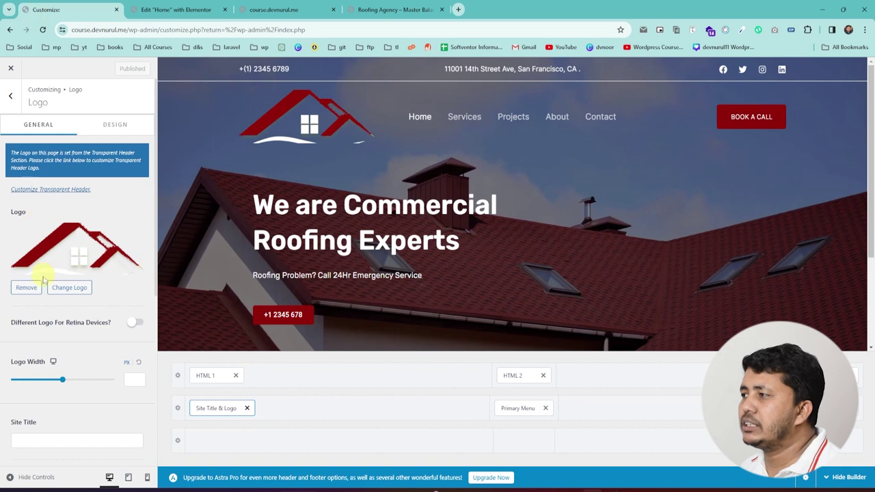
Step: Leave the logo settings and add the Additional CSS rule "img.custom-logo { width: 90px; }"
click(11, 98)
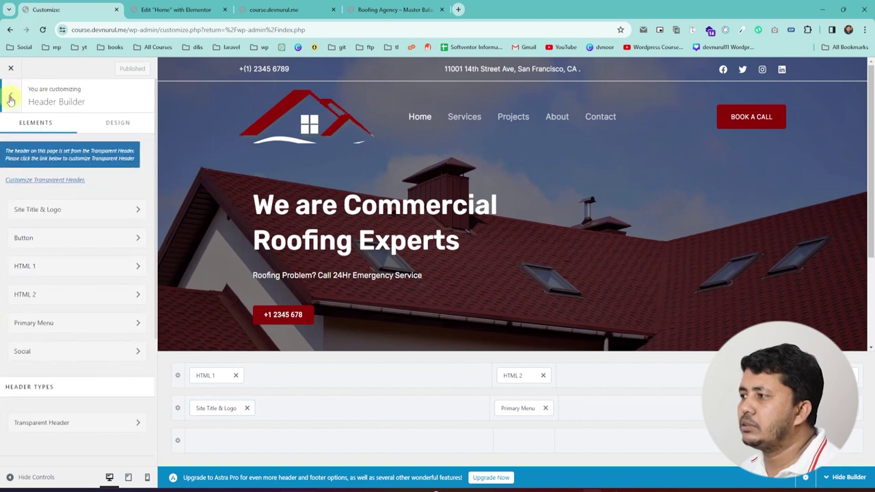
click(11, 94)
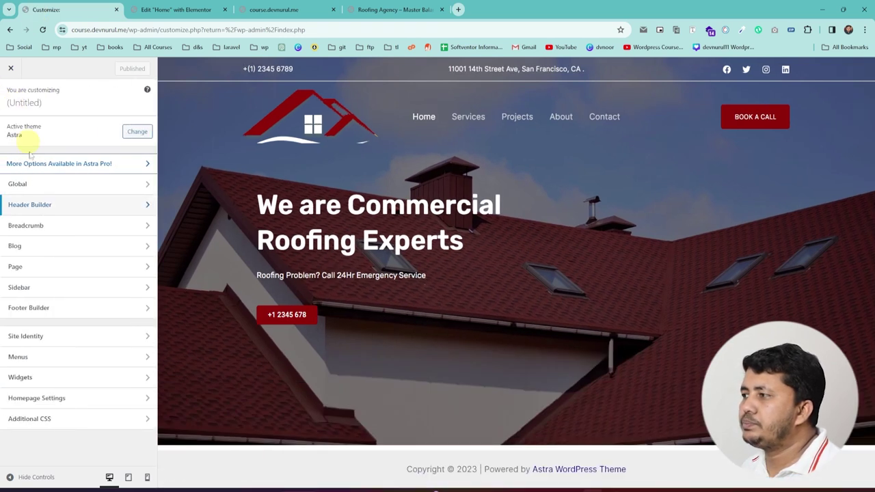
click(58, 424)
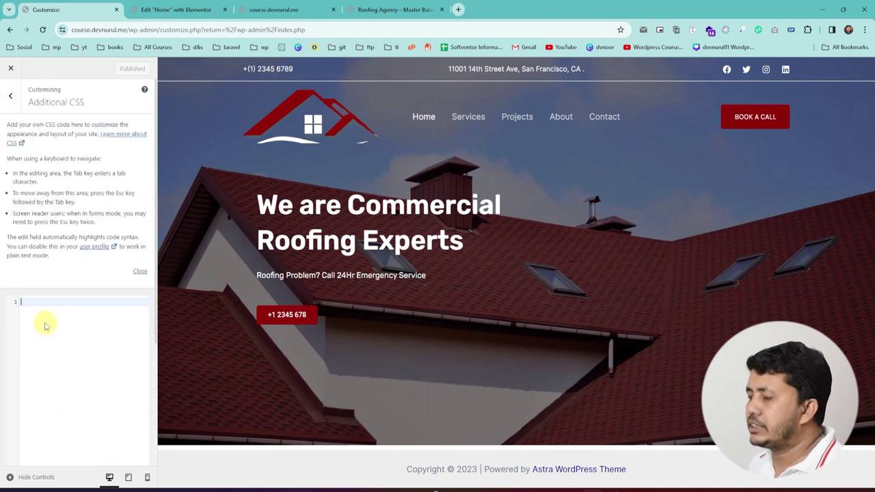
text(img.custom-logo {     width: 90px; })
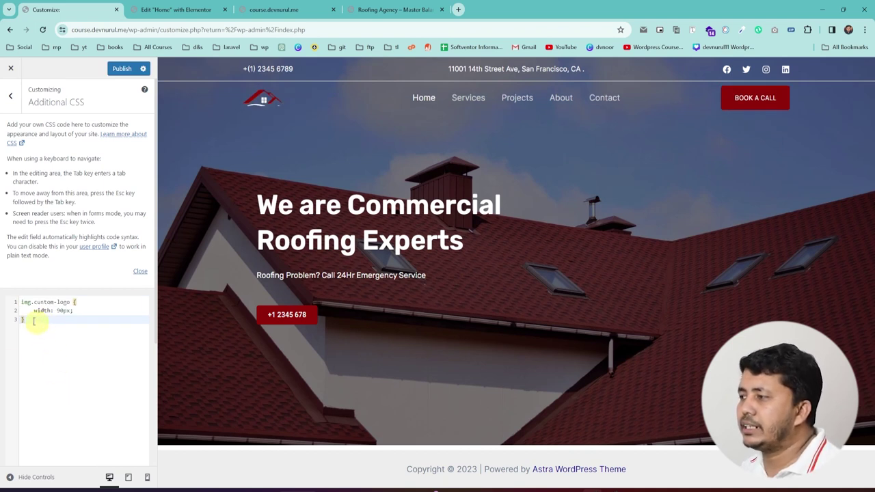
Step: Delete the custom-logo CSS rule to compare the logo size in the preview, and undo the deletion
drag(33, 322, 15, 311)
key(BackSpace)
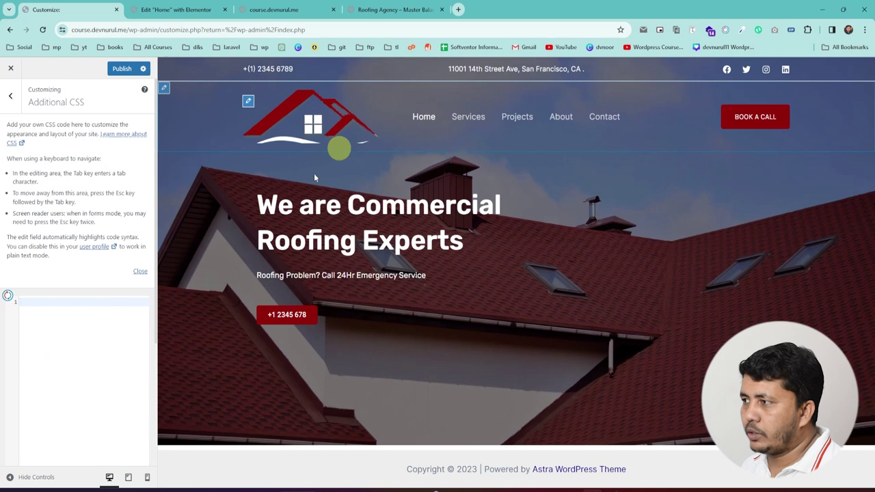
key(ctrl+z)
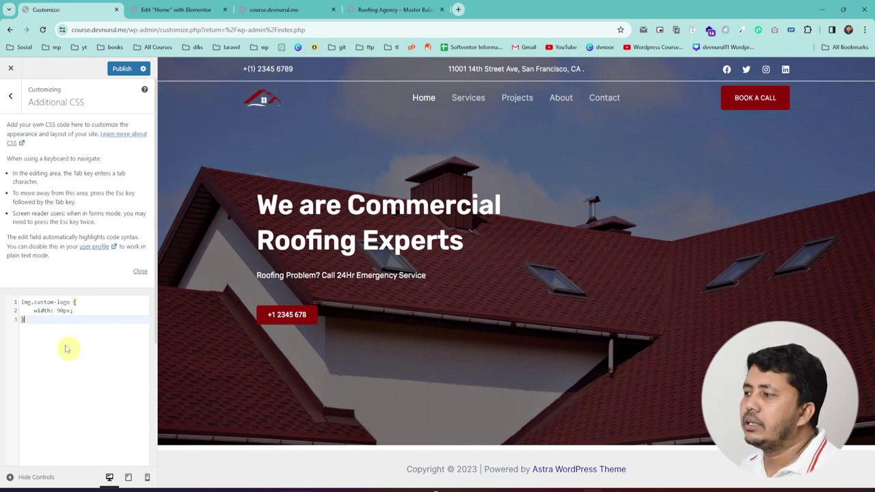
Step: Compare the logo with the reference roofing site and publish the theme customization
click(396, 10)
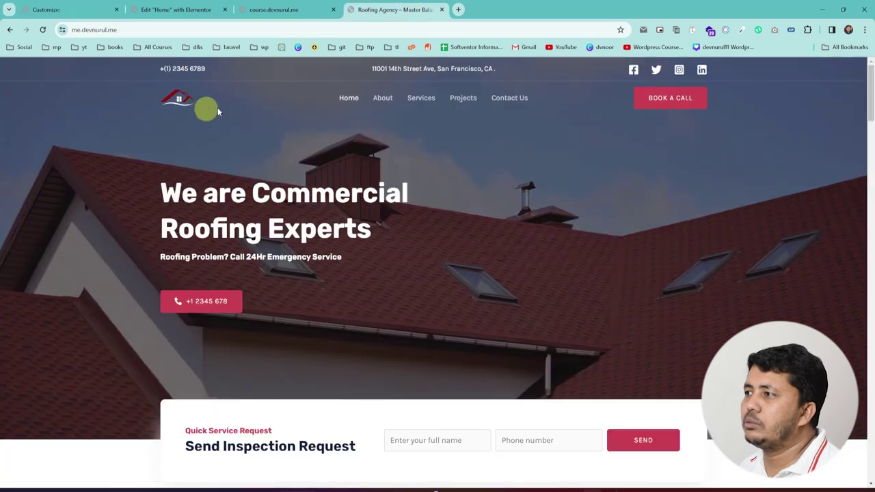
click(86, 10)
click(122, 68)
Step: Reload the live course.devnurul.me home page and close the developer tools to check the logo
click(268, 11)
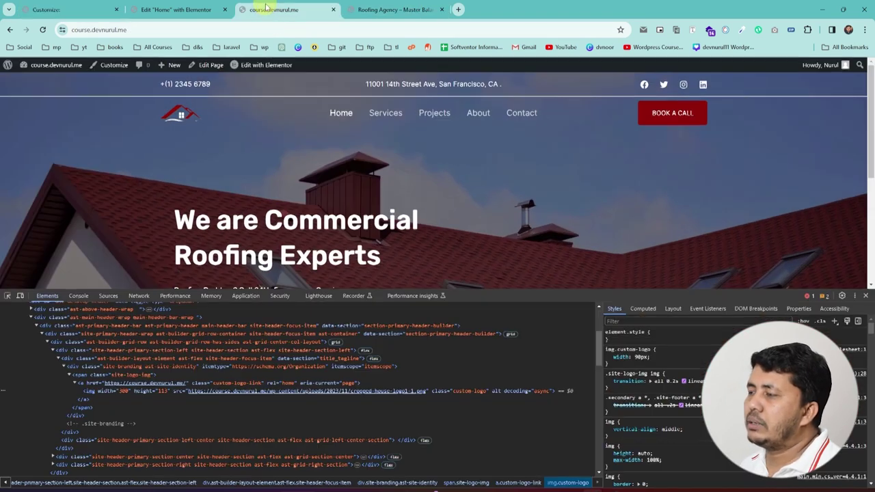
click(43, 29)
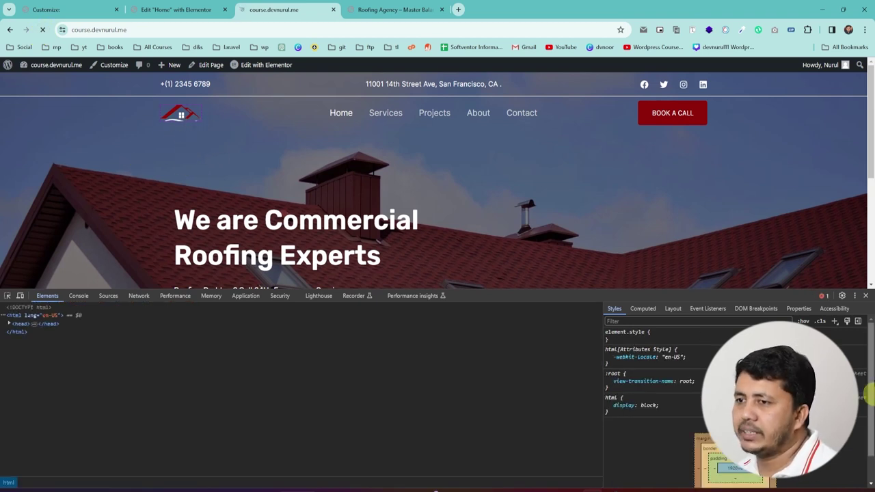
click(866, 299)
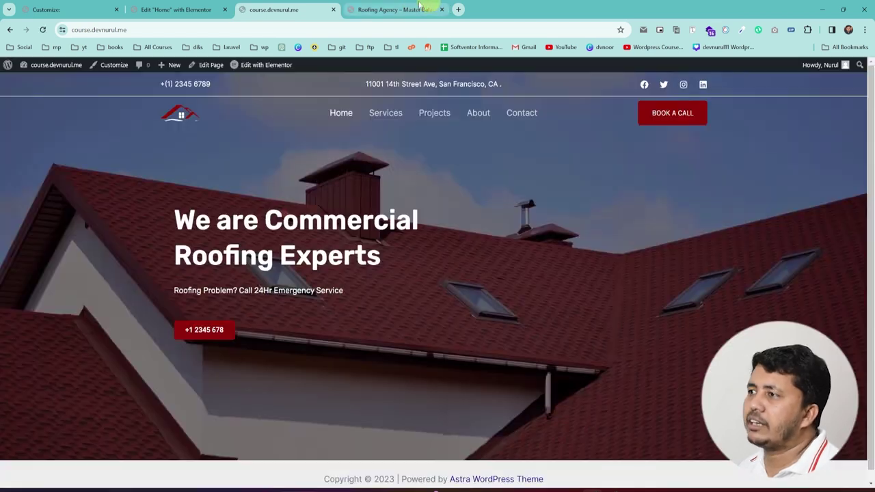
Step: Review the reference site's Send Inspection Request section and add a row-direction container below the hero in the Elementor editor
click(395, 10)
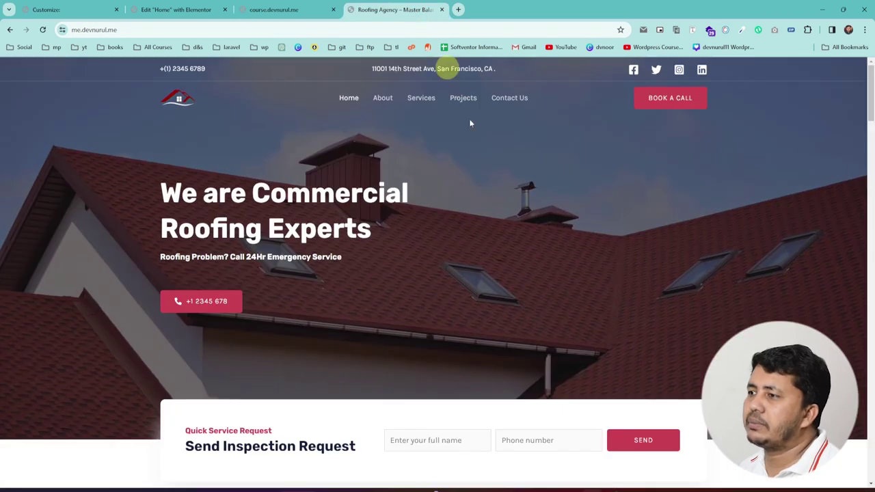
scroll(276, 409, down, 4)
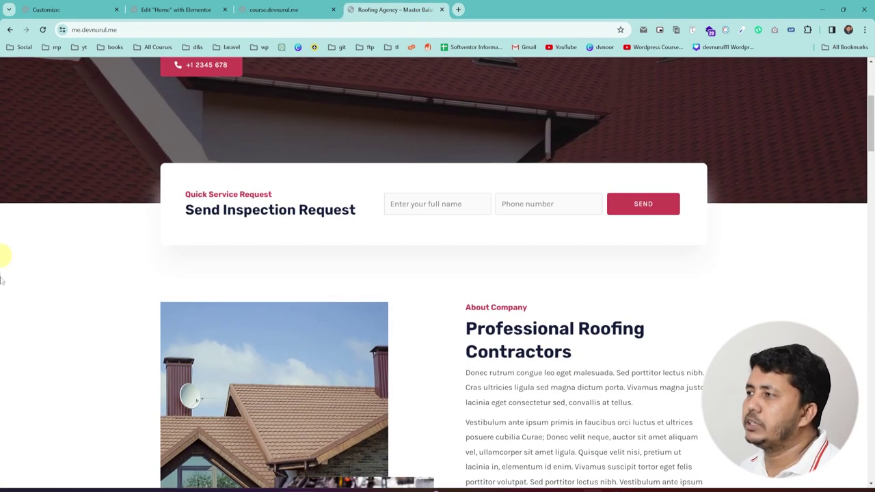
click(156, 10)
scroll(322, 219, down, 2)
scroll(421, 269, up, 2)
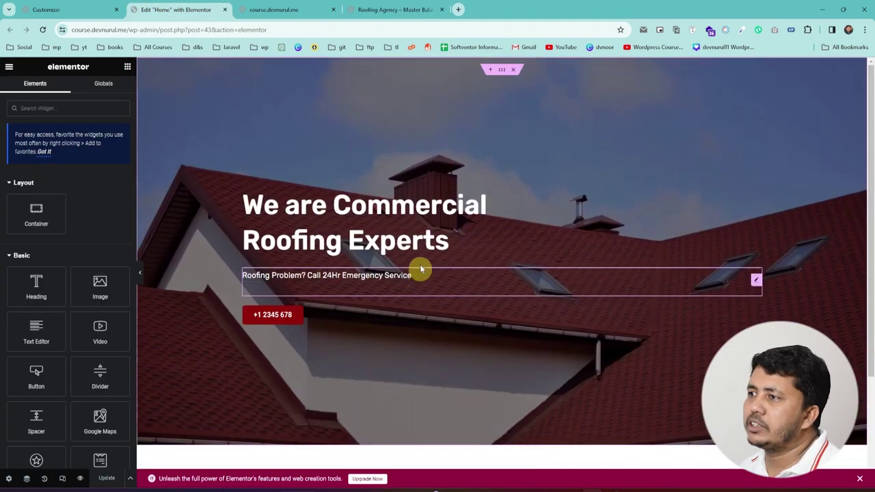
scroll(411, 270, down, 2)
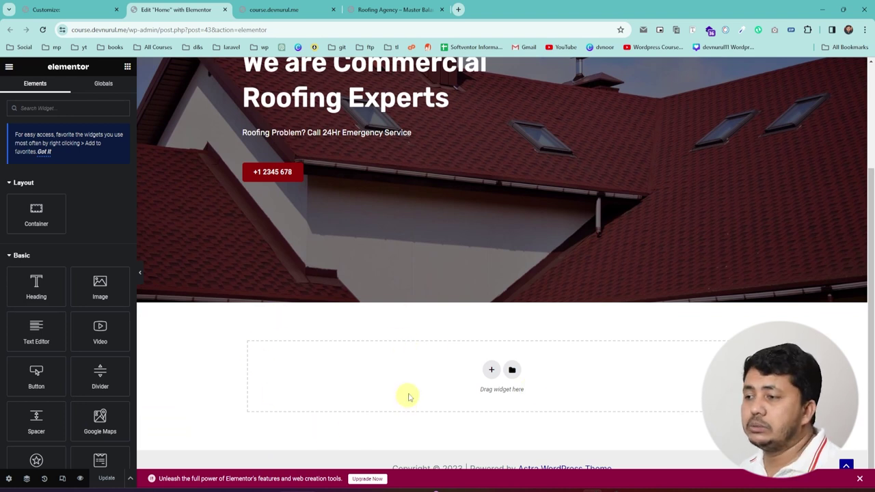
click(491, 370)
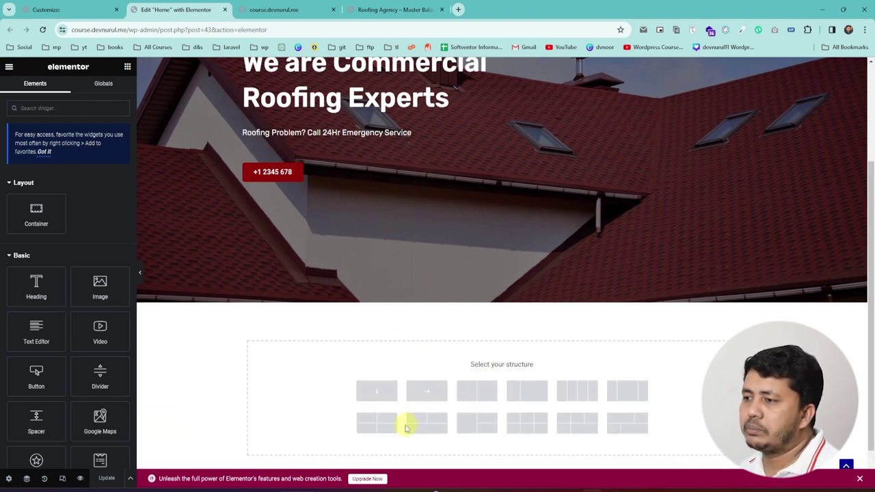
click(421, 393)
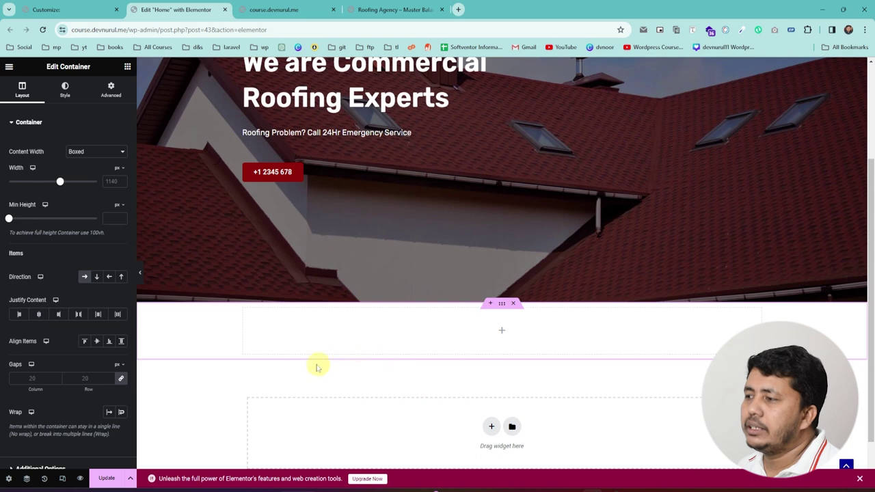
Step: Nest a container inside the new row container and duplicate it to form two columns
click(502, 333)
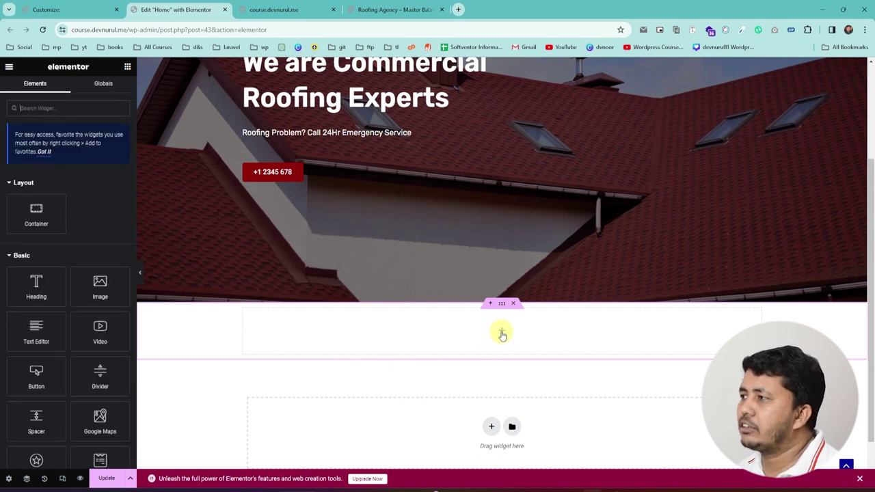
drag(32, 218, 445, 327)
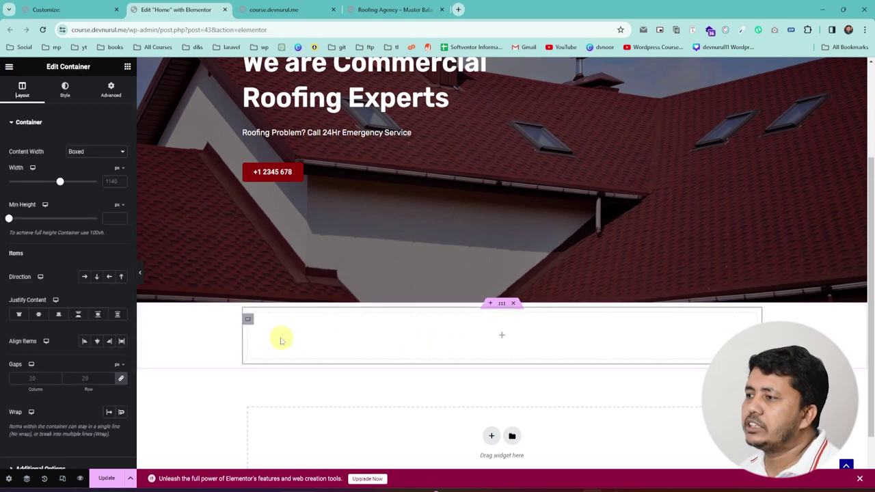
right_click(248, 325)
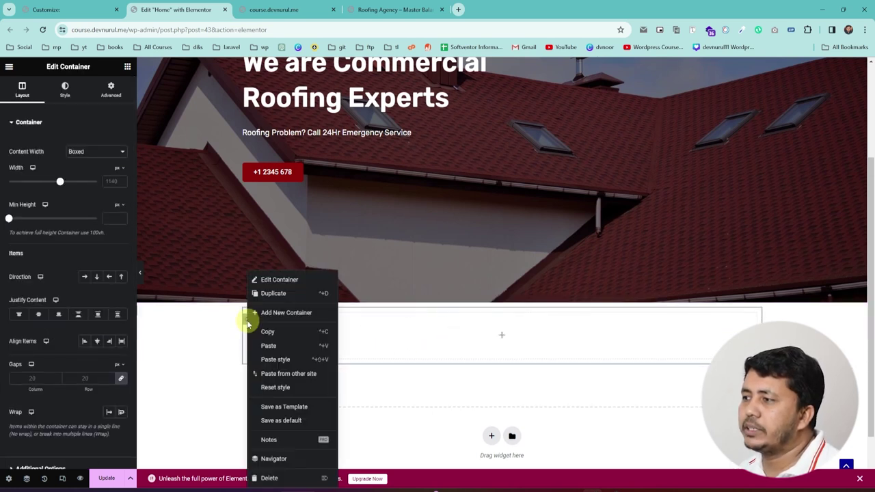
click(269, 294)
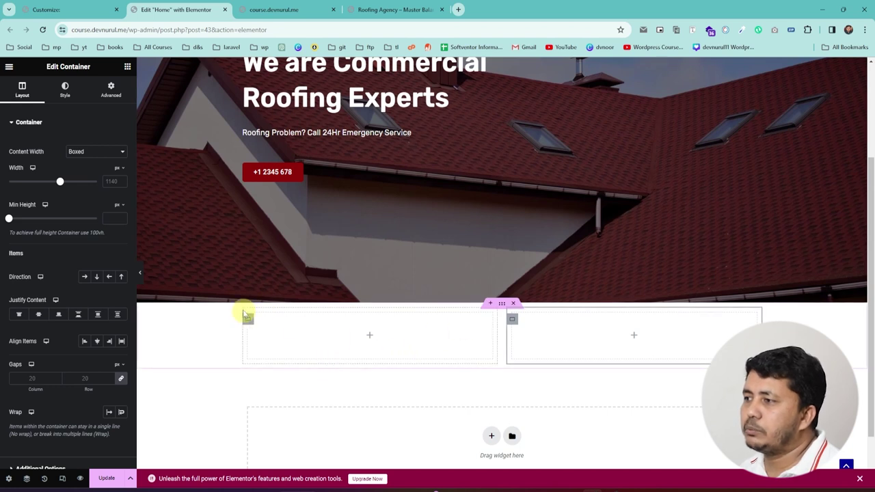
scroll(281, 398, down, 1)
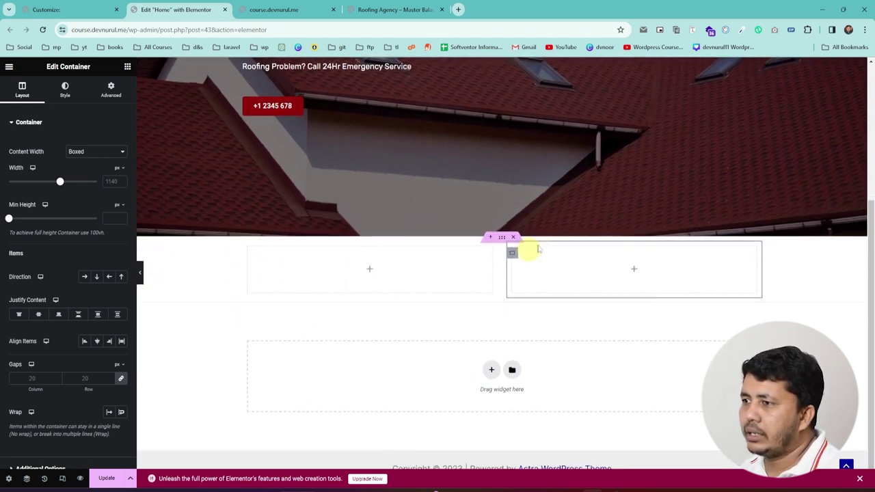
Step: Open the Navigator and examine the new section's outer container and its two nested containers
click(26, 479)
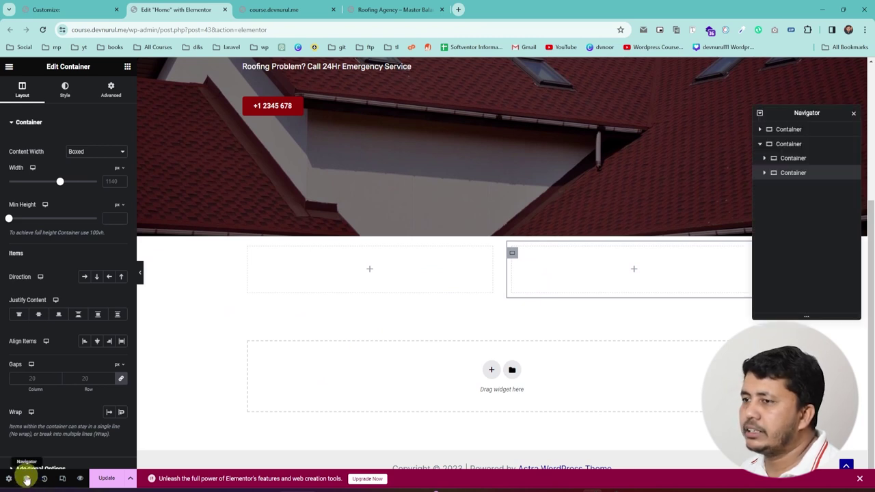
click(790, 145)
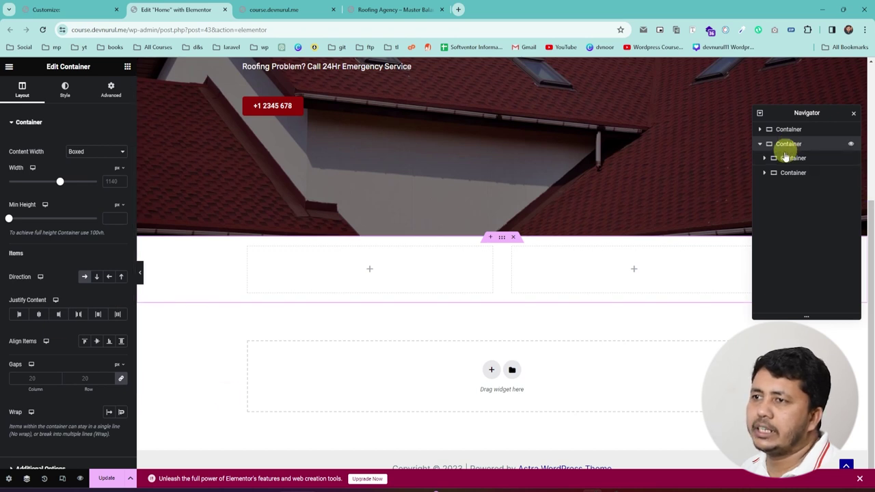
click(788, 159)
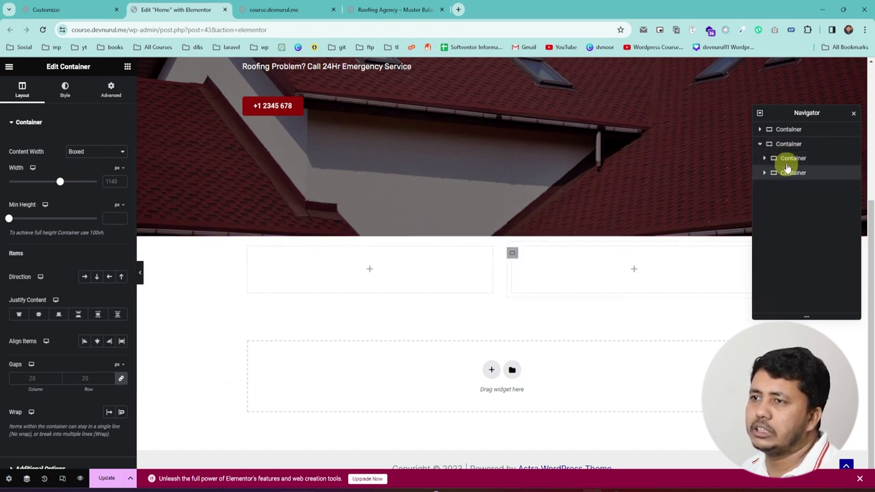
click(792, 172)
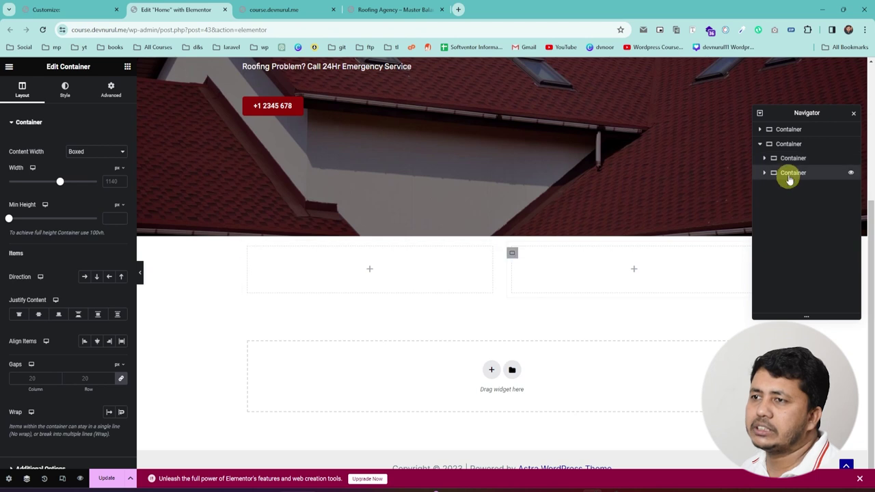
Step: Check the reference section's layout again and delete the left nested container below the hero
right_click(536, 271)
click(395, 9)
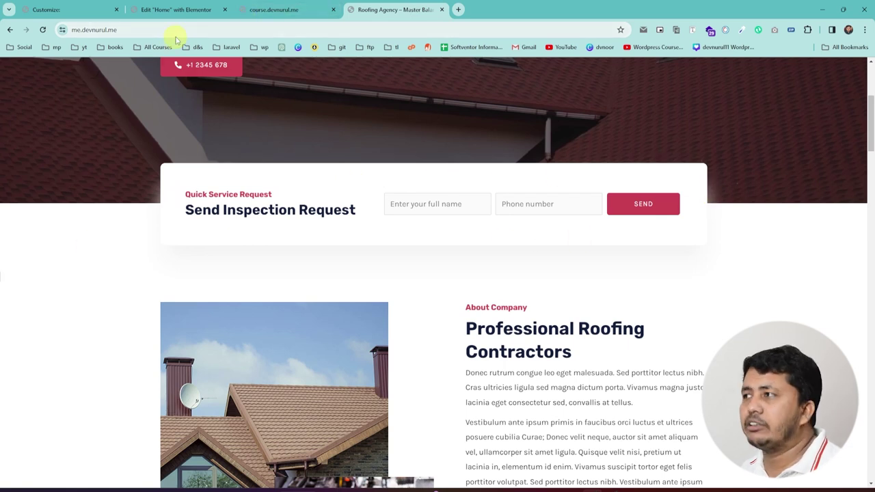
click(171, 8)
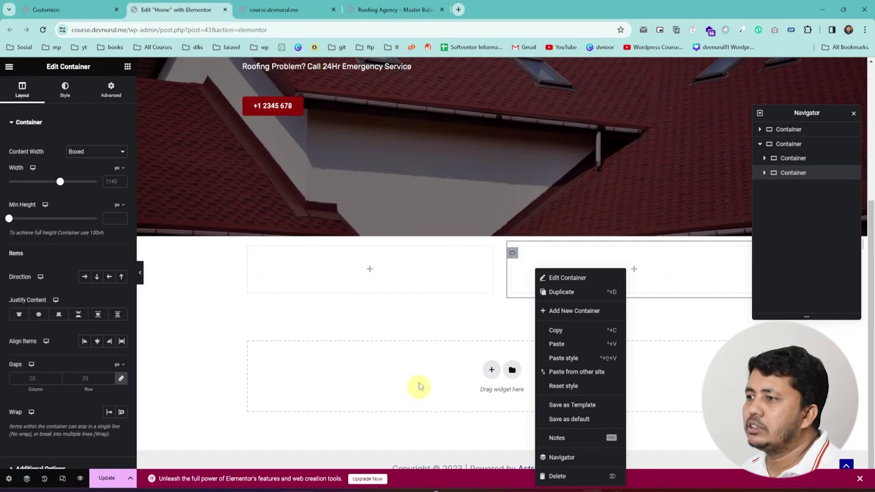
right_click(411, 272)
click(431, 478)
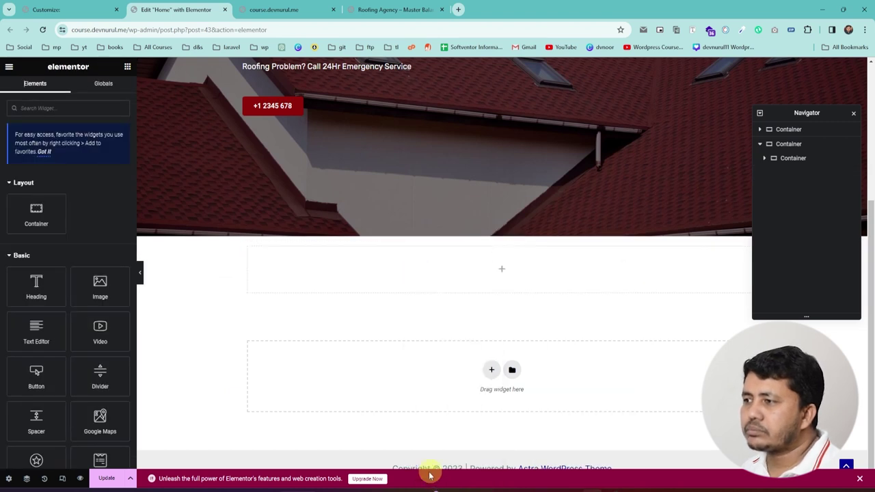
Step: Nest another container inside the remaining inner container of the new section
click(788, 144)
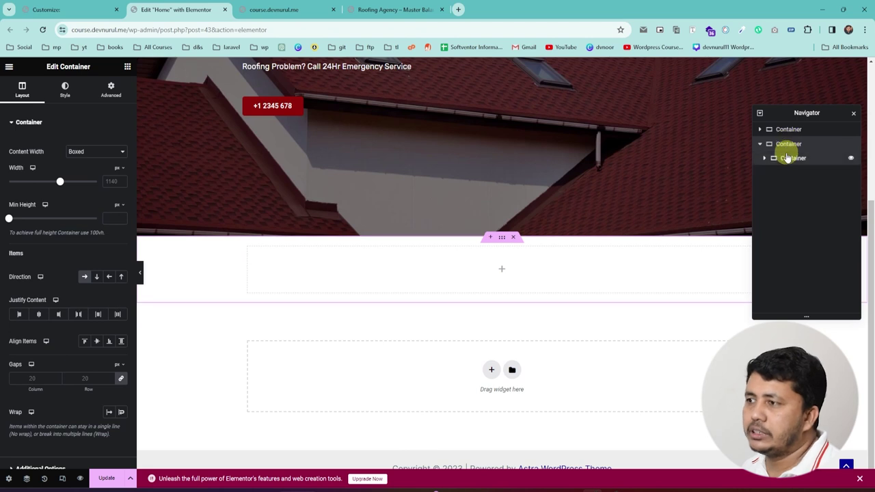
click(788, 158)
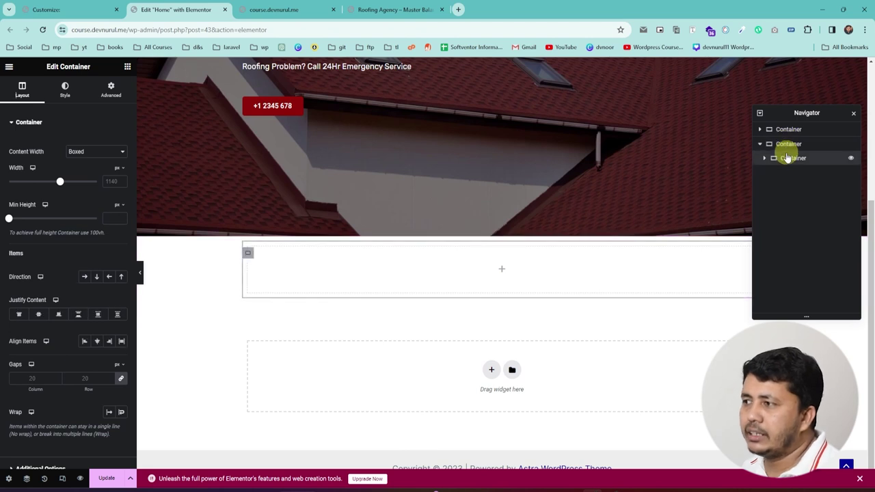
click(501, 269)
drag(32, 219, 535, 263)
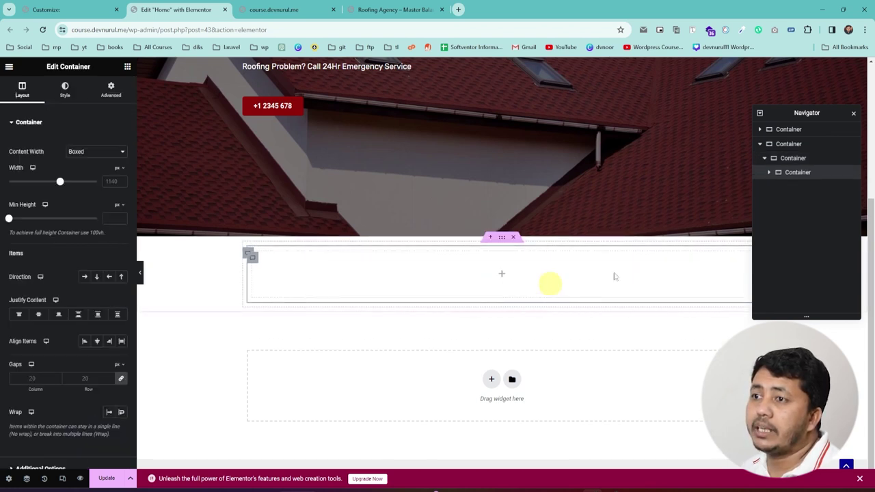
Step: Duplicate the innermost container and set the direction of the container holding both copies to horizontal row
right_click(794, 177)
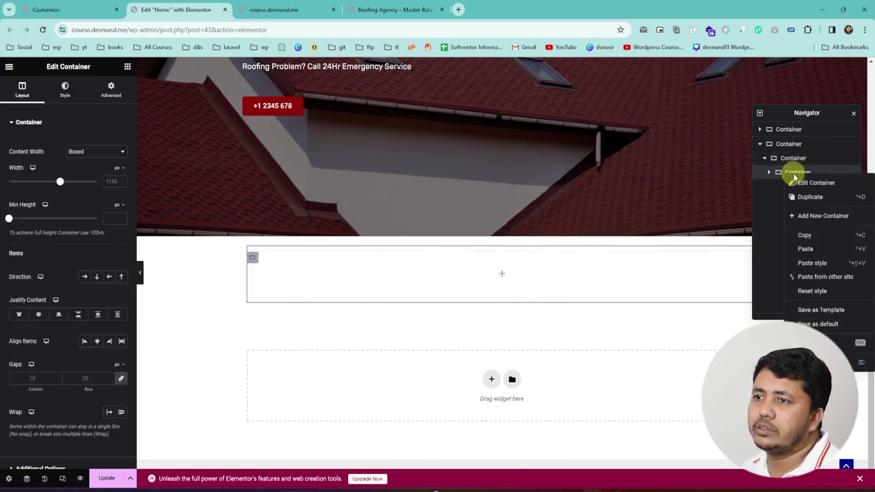
right_click(346, 291)
click(372, 295)
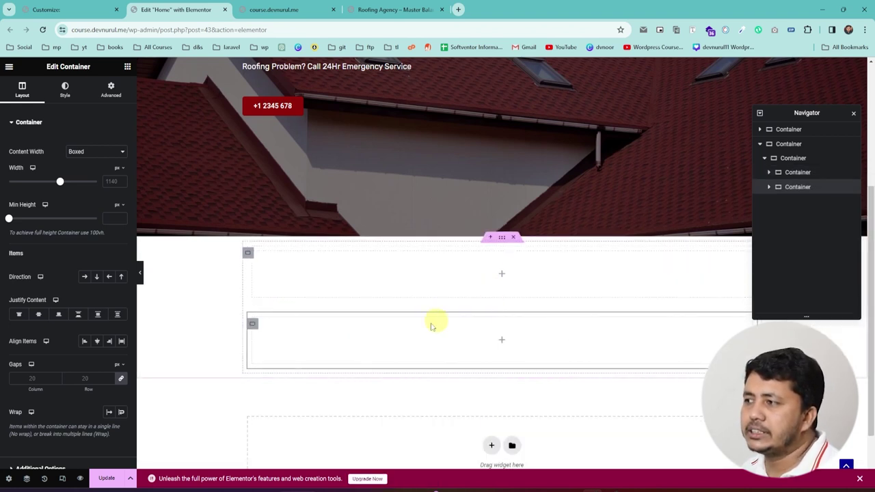
click(788, 162)
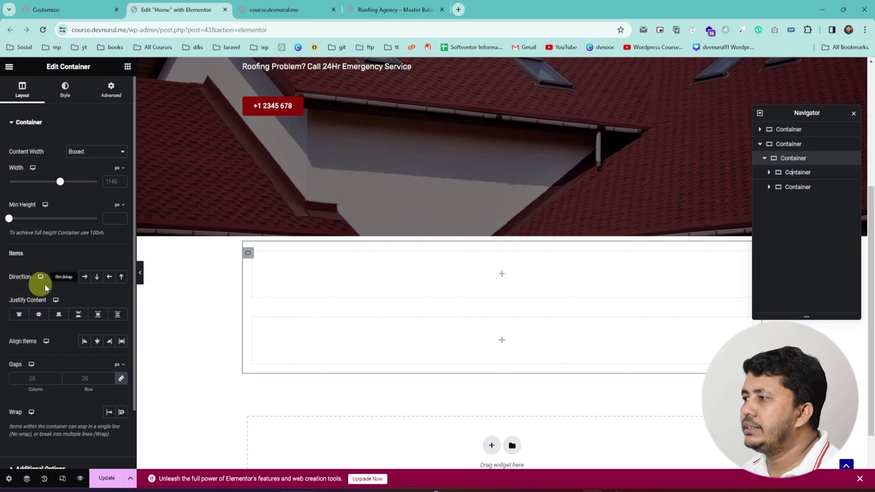
click(84, 278)
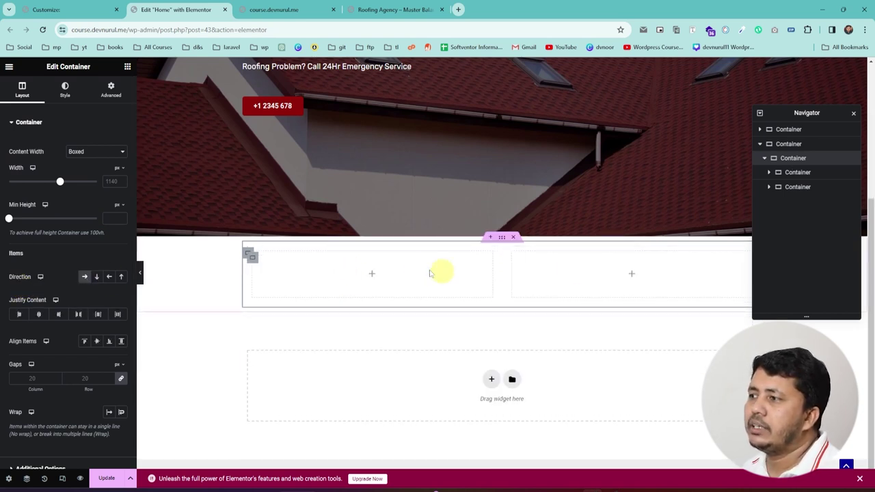
Step: Give the container holding the two side-by-side containers a classic background with the white colour #FFFFFF
click(783, 142)
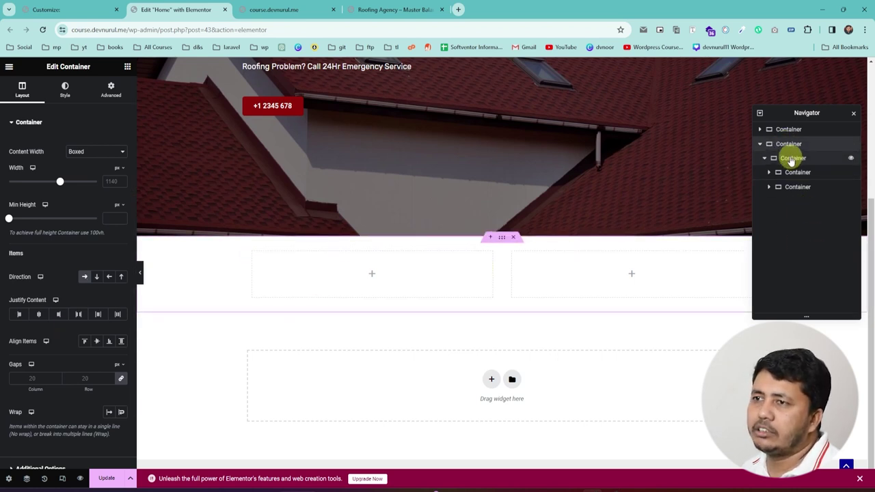
click(788, 161)
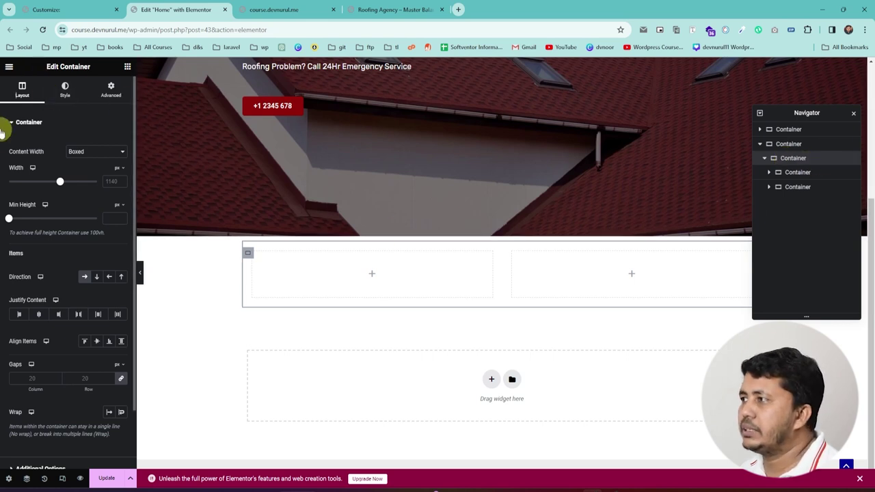
click(63, 96)
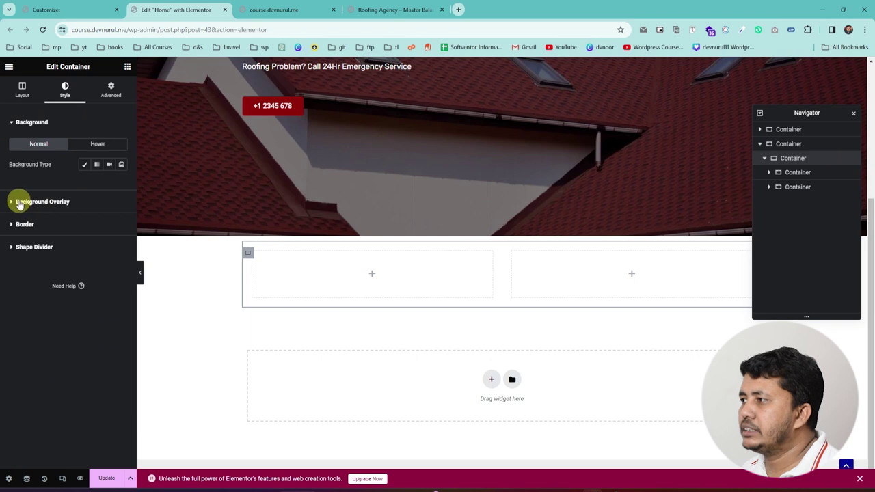
click(84, 164)
click(69, 235)
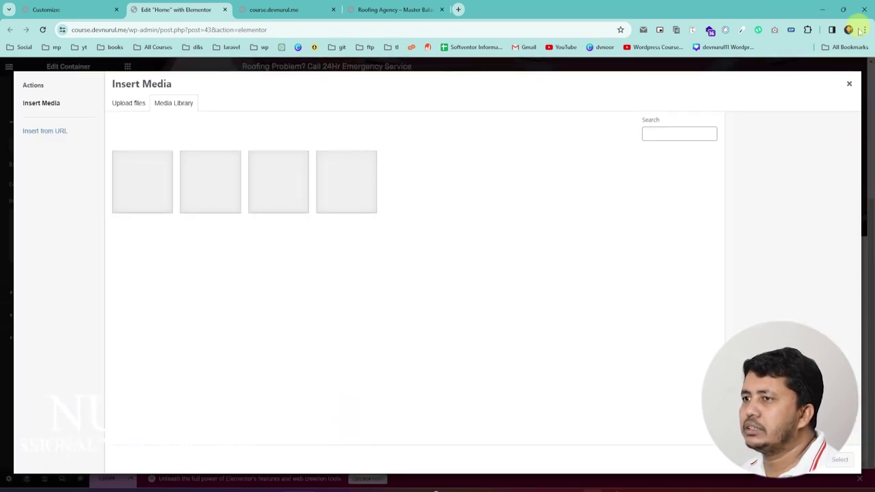
click(851, 82)
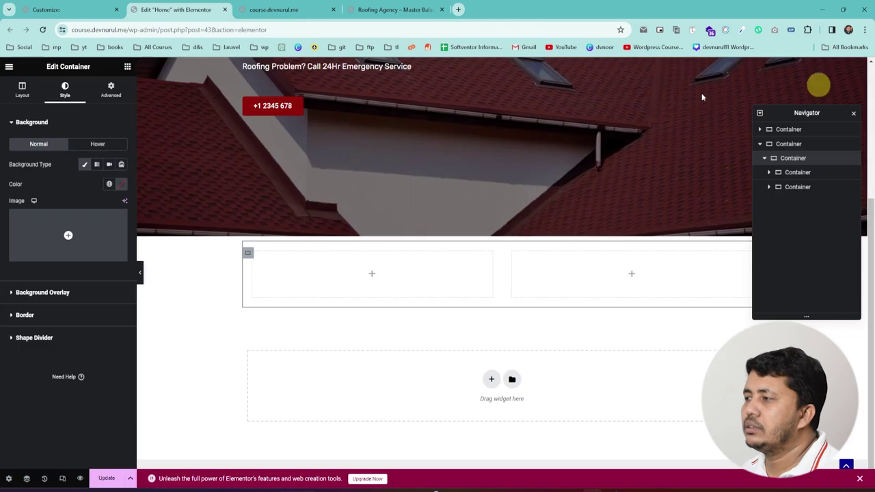
click(121, 184)
drag(87, 226, 43, 209)
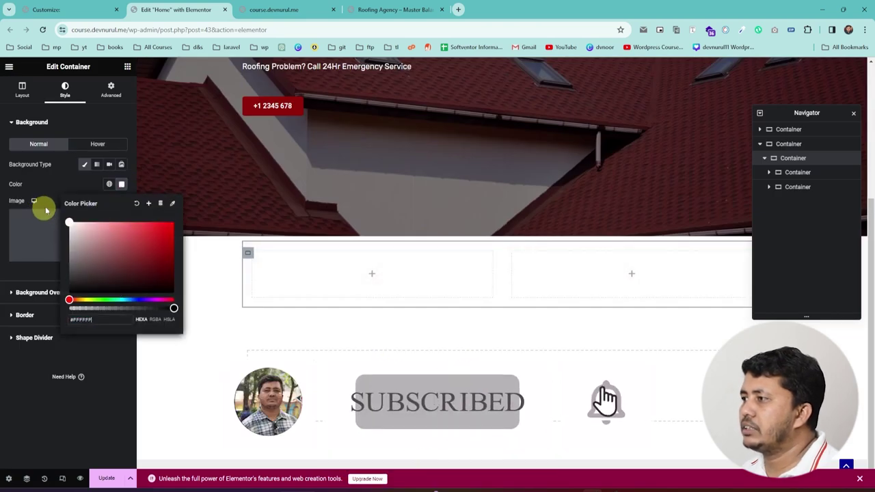
click(192, 389)
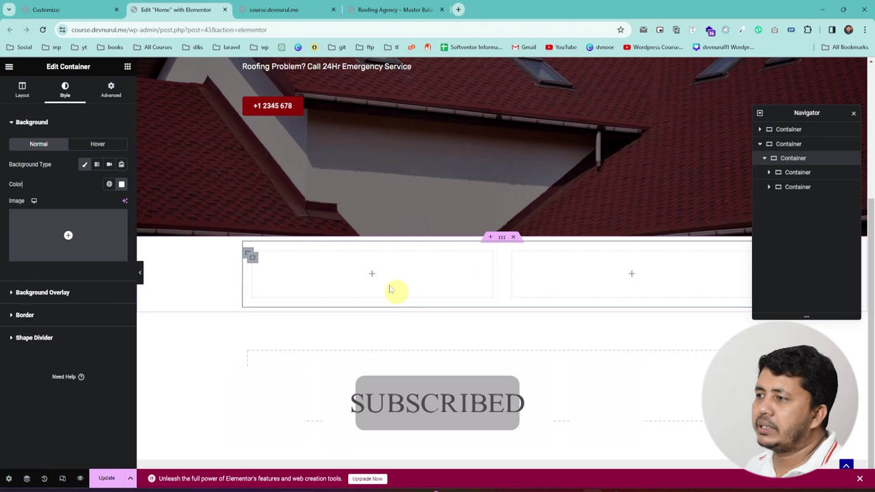
Step: Copy the reference section's small title and add a heading reading "Quick Service Request" to the first of the two side-by-side containers
click(394, 10)
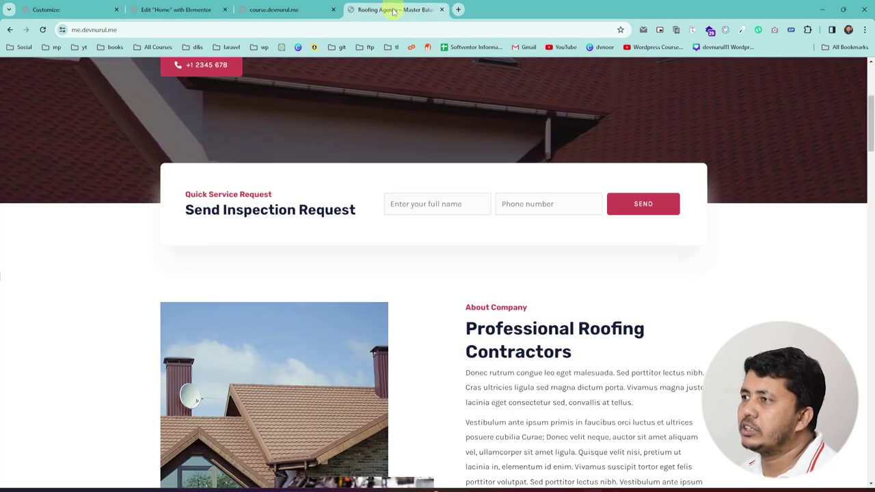
drag(276, 198, 214, 194)
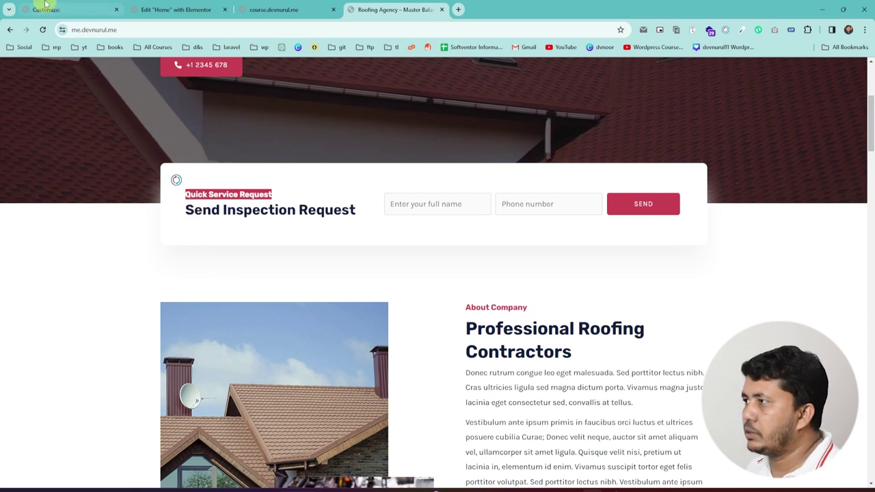
click(183, 11)
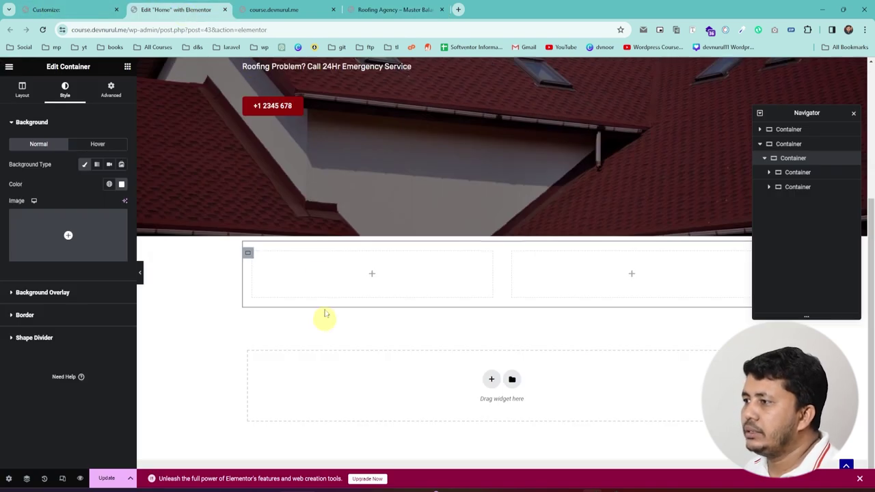
click(127, 67)
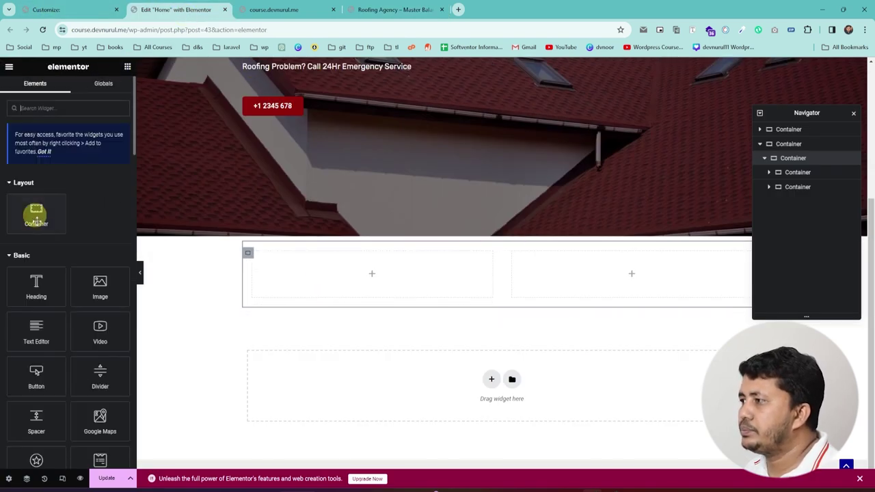
drag(35, 283, 335, 279)
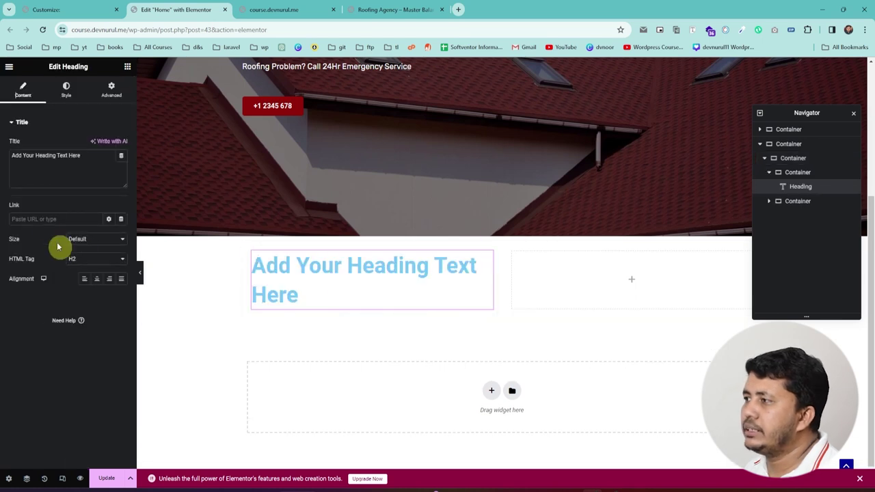
drag(90, 157, 6, 170)
text(Quick Service Request)
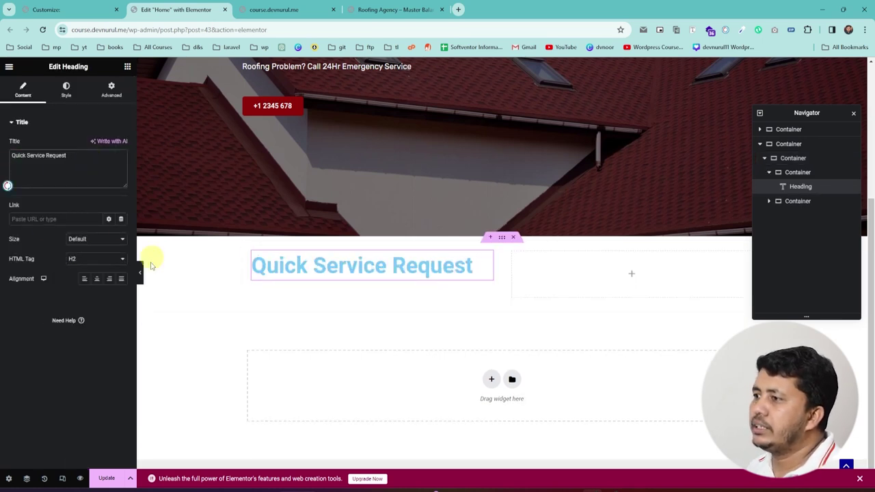
Step: Inspect the colour and font properties of the "Quick Service Request" title on the reference page with Font Finder
click(273, 9)
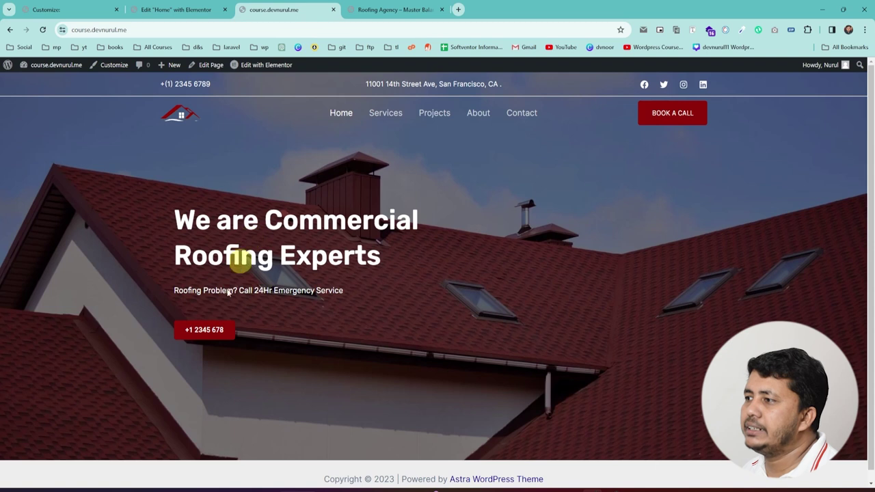
click(395, 10)
click(139, 256)
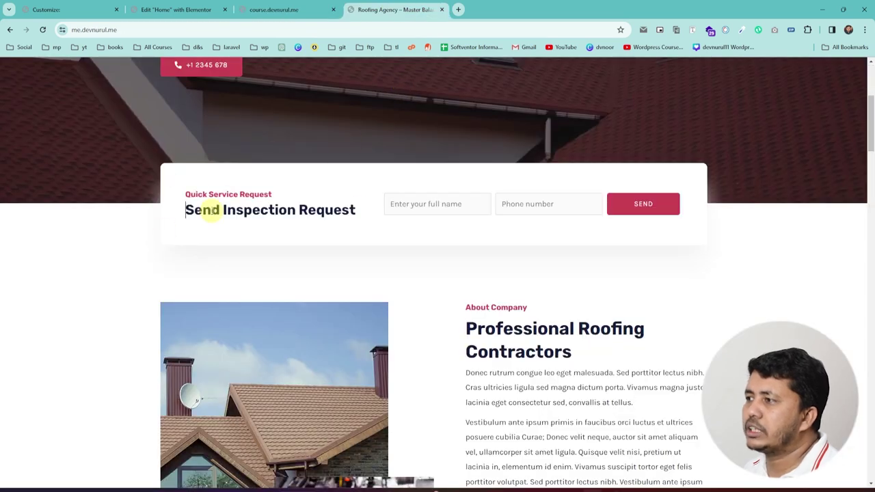
click(694, 33)
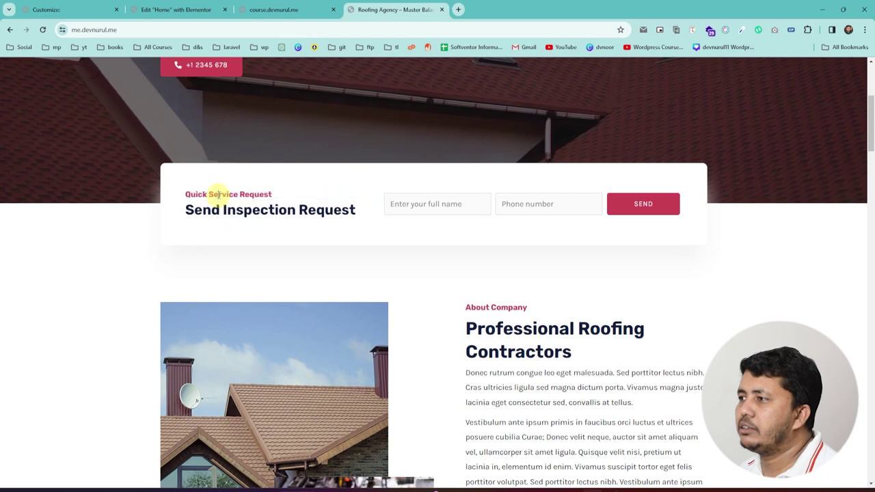
click(218, 194)
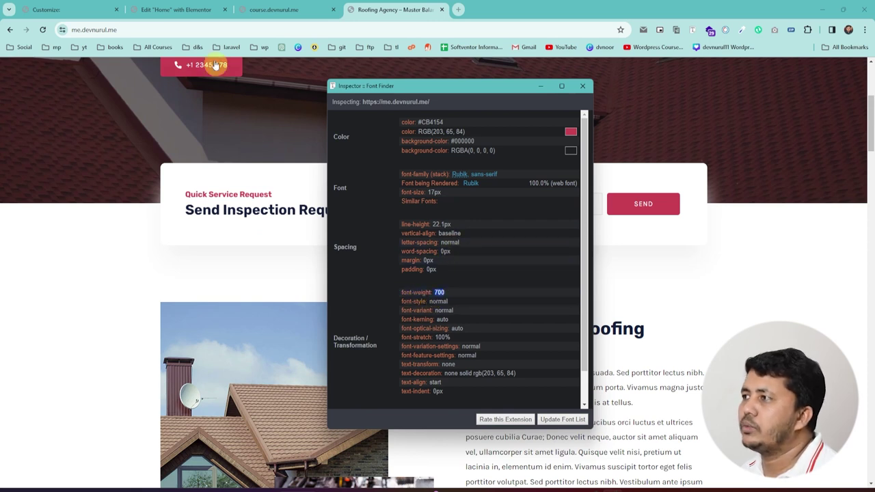
Step: Set the text colour of the "Quick Service Request" heading in Elementor to the global colour "red bg"
click(172, 9)
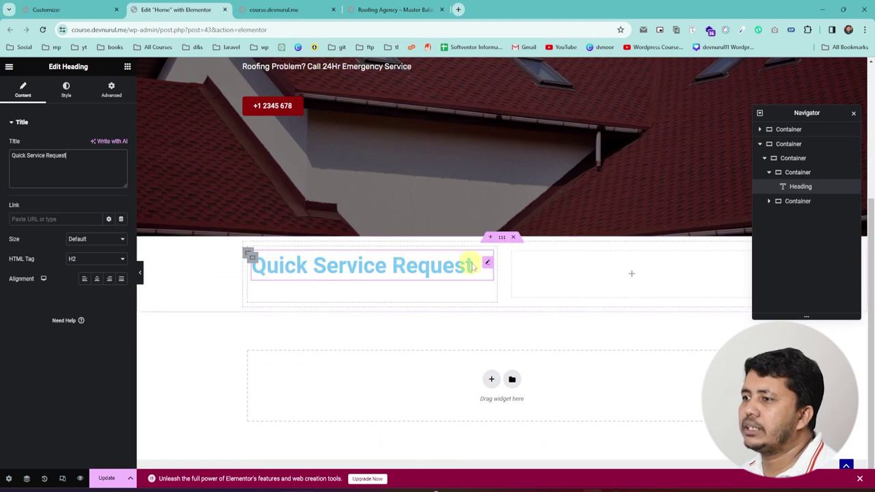
click(66, 89)
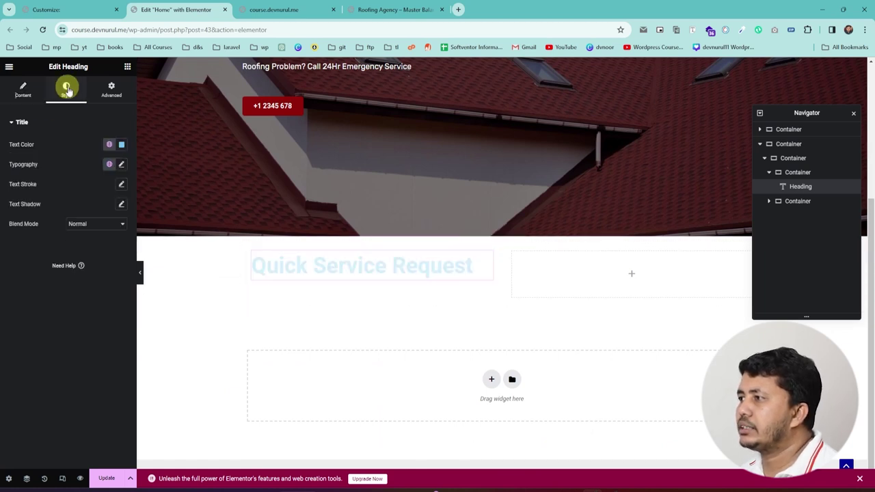
click(109, 144)
scroll(61, 252, down, 1)
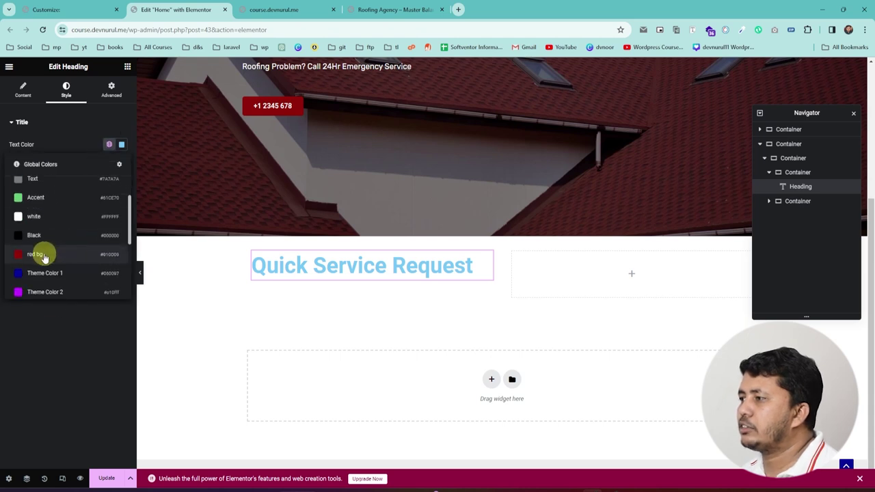
click(42, 254)
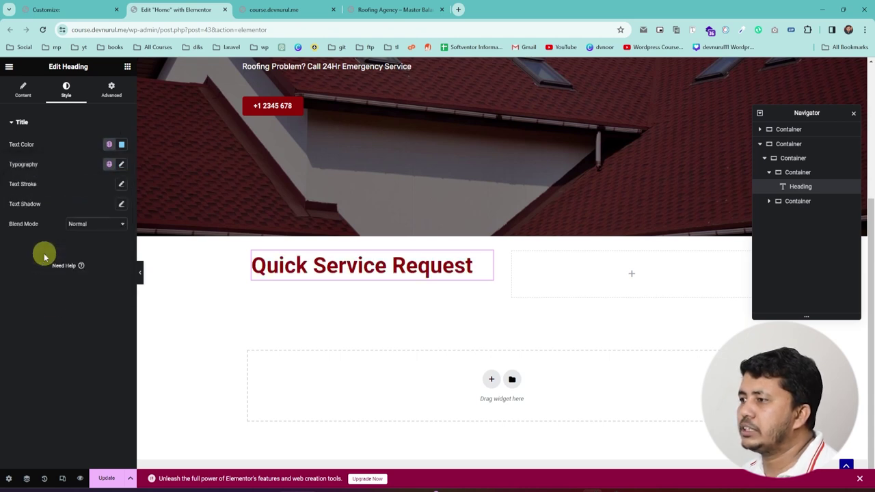
Step: Set the "Quick Service Request" heading's typography to the Rubik font family, size 17 px and weight 700 (Bold)
click(121, 165)
click(94, 209)
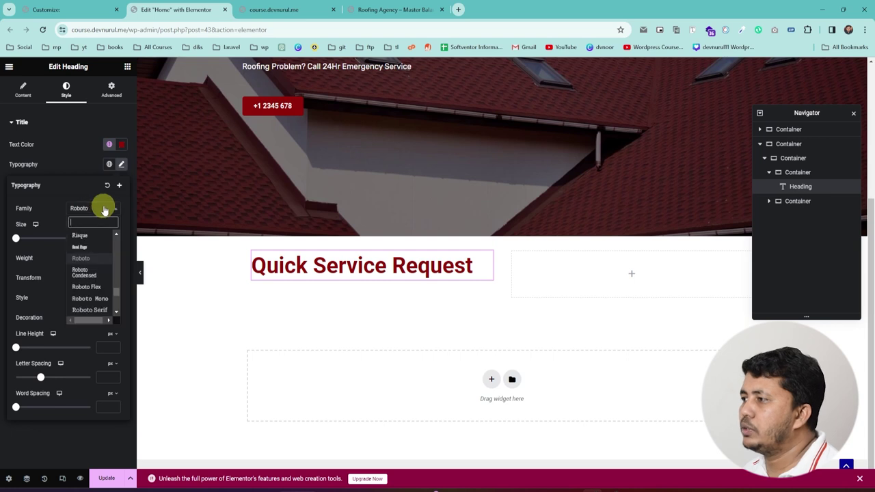
text(rubik)
key(Return)
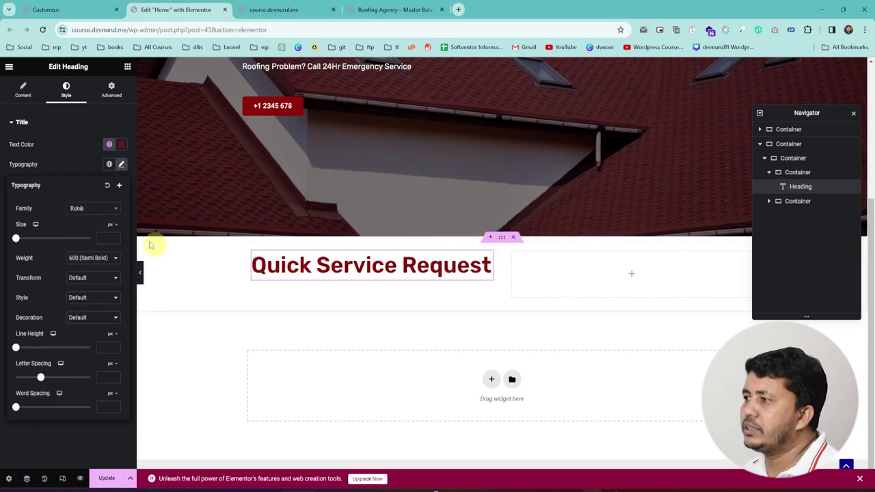
click(103, 239)
text(16)
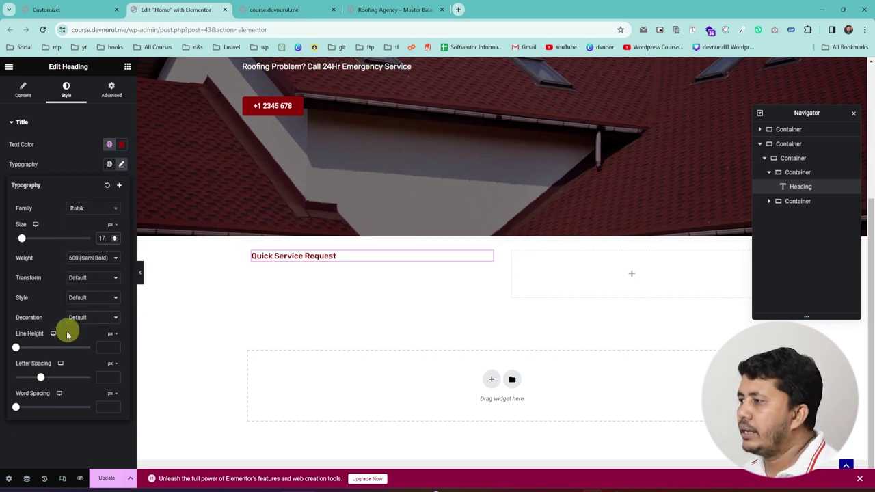
click(96, 347)
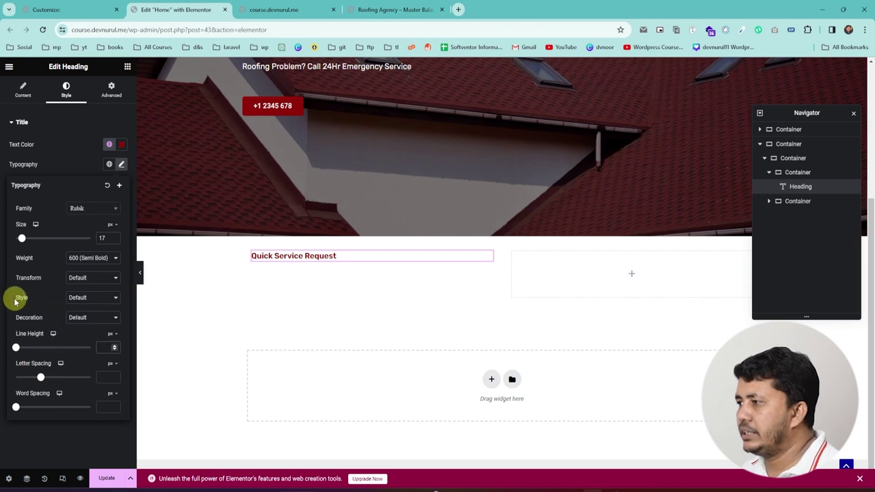
click(80, 260)
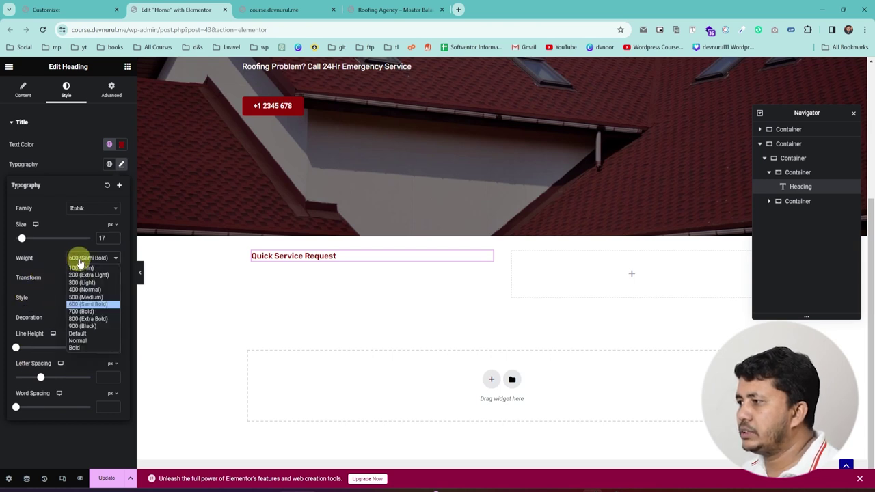
click(81, 311)
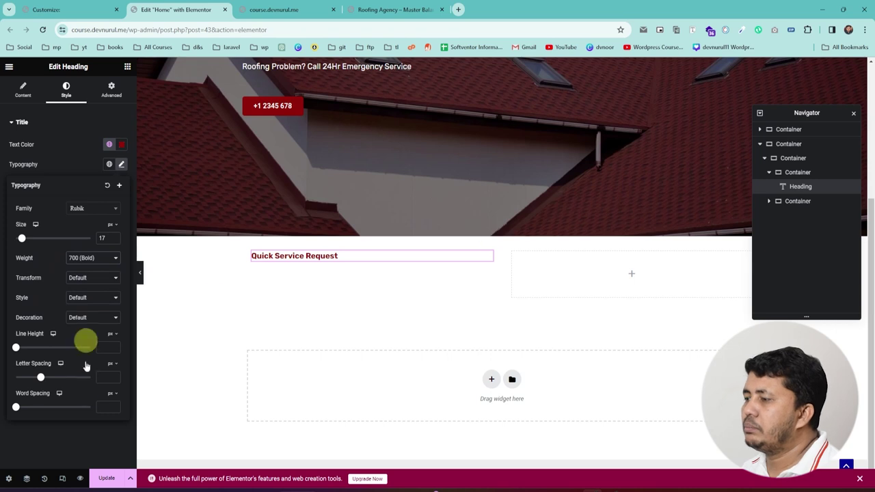
Step: Inspect the font size and line height of the "Send Inspection Request" title on the reference page with Font Finder
click(383, 8)
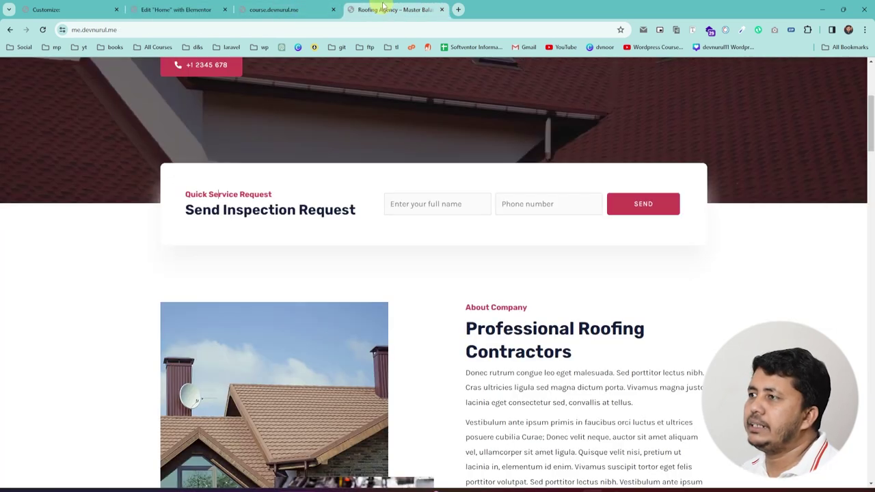
click(694, 30)
click(283, 209)
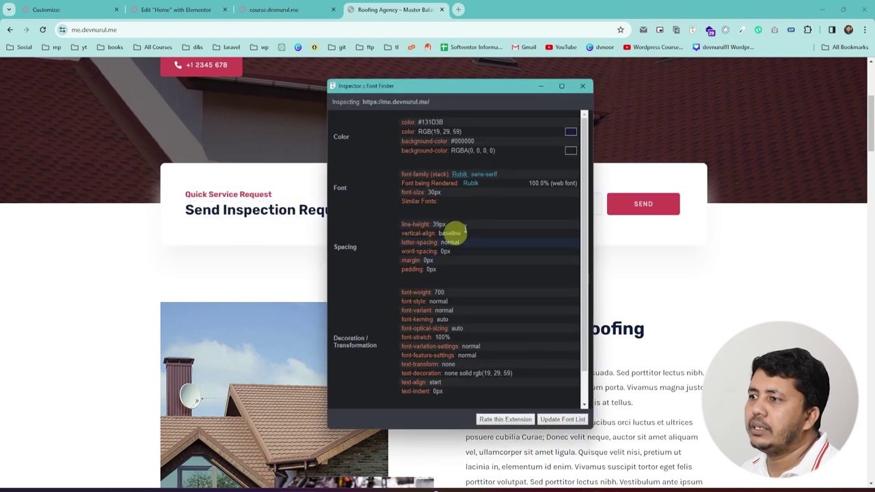
drag(434, 225, 459, 225)
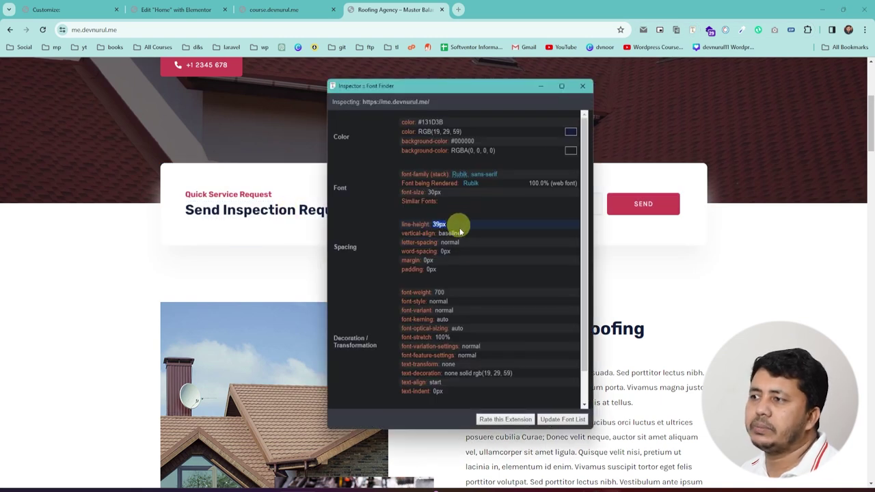
drag(430, 193, 442, 192)
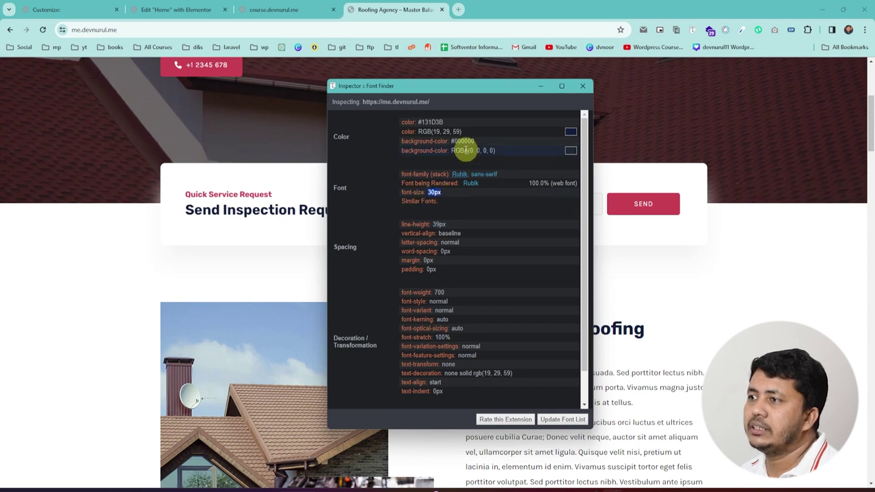
click(190, 4)
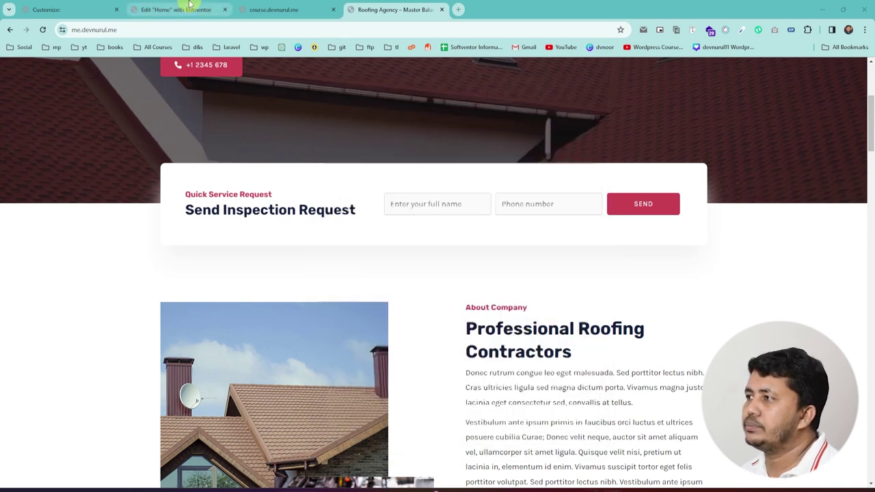
Step: Add a second heading below "Quick Service Request" in Elementor and copy the title "Send Inspection Request" from the reference page
click(189, 4)
click(128, 67)
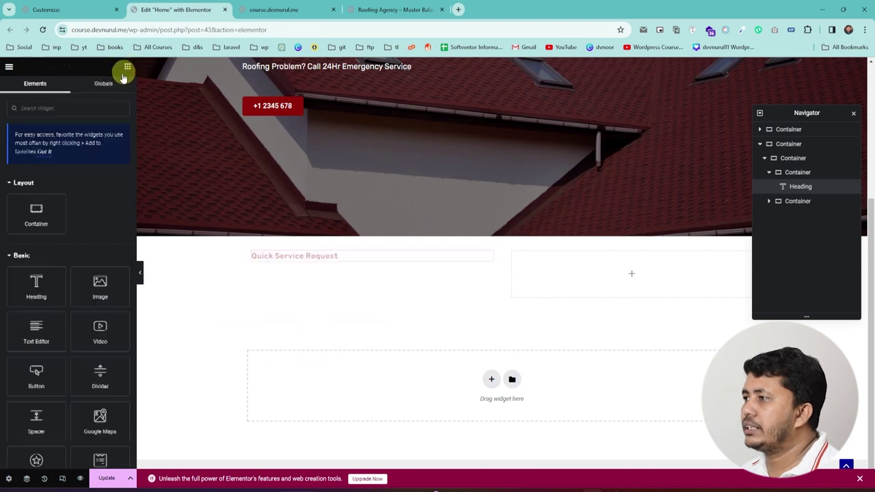
drag(35, 278, 317, 256)
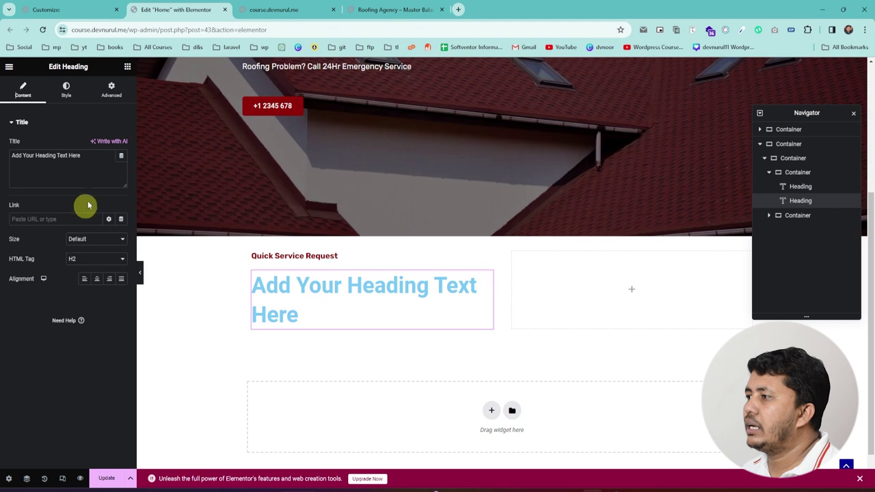
click(385, 14)
drag(366, 216, 184, 228)
key(ctrl+c)
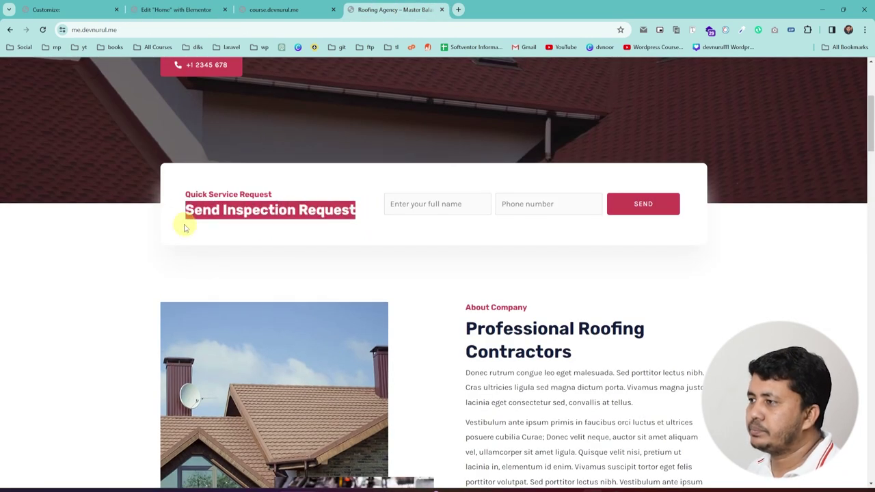
Step: Replace the second heading's placeholder in Elementor with "Send Inspection Request" and set its text colour to the global colour Black
click(182, 9)
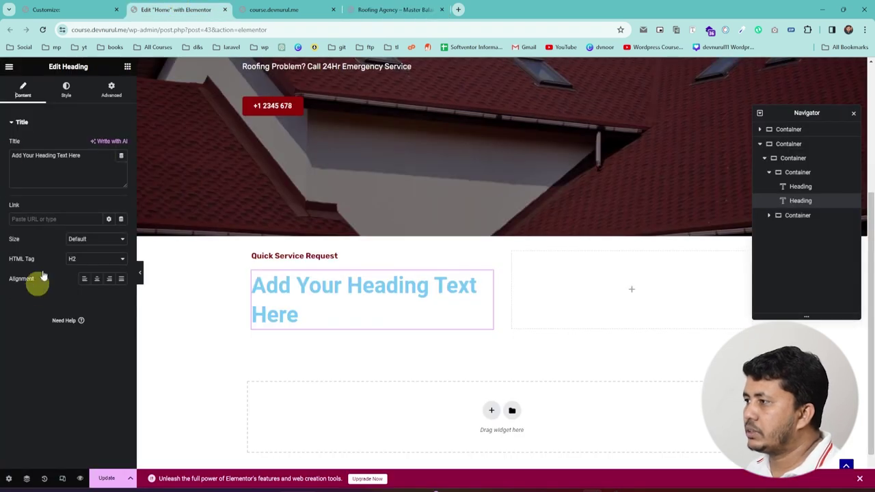
drag(82, 158, 7, 181)
key(ctrl+v)
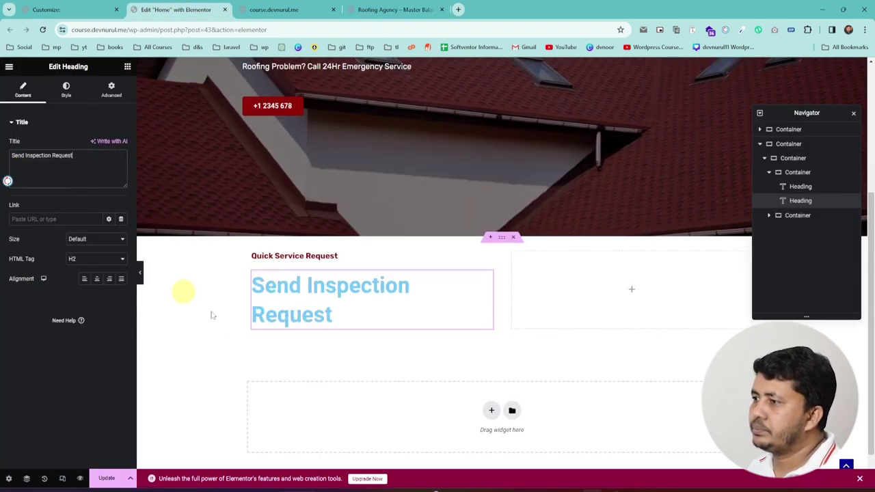
click(65, 90)
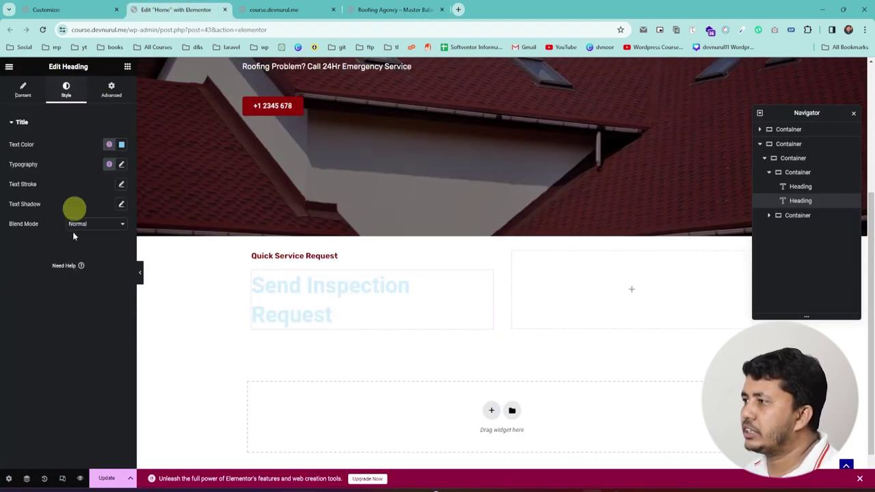
click(109, 145)
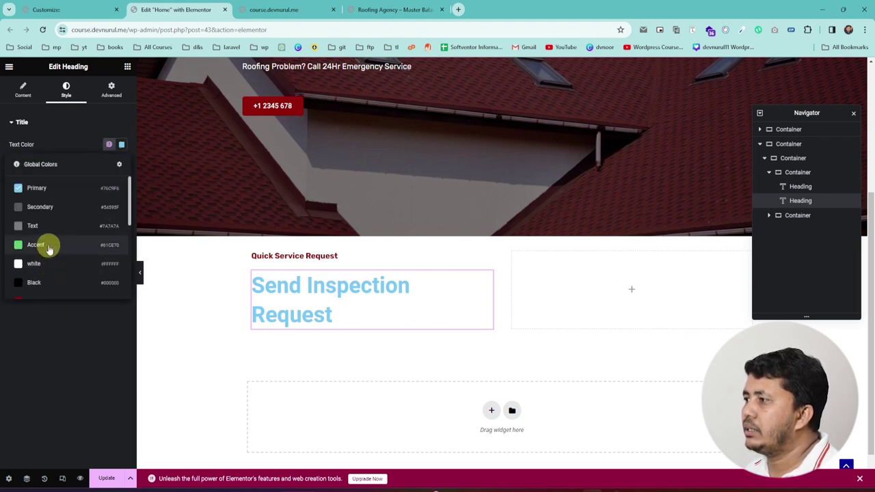
click(34, 280)
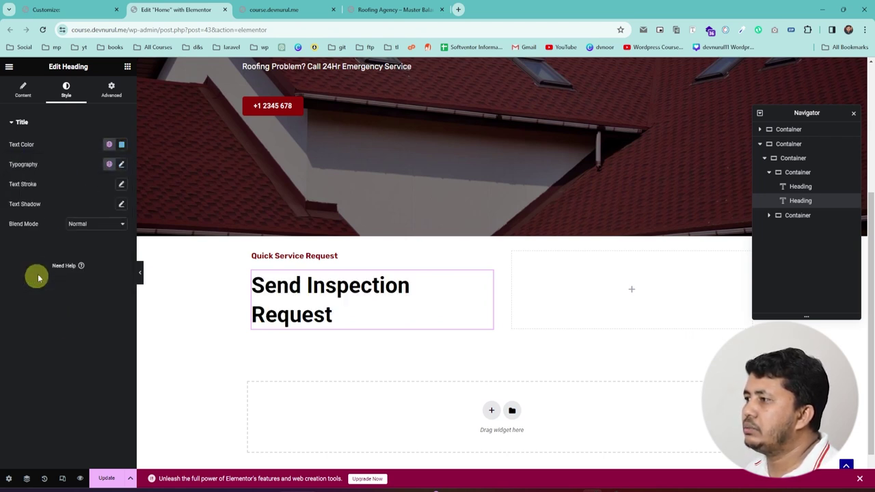
Step: Set the "Send Inspection Request" heading's typography to the Rubik font family and size 30 px
click(121, 164)
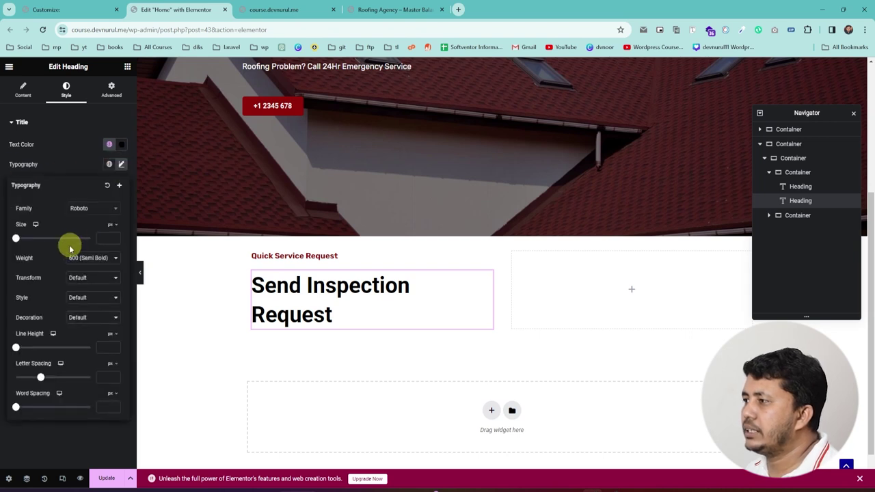
click(88, 209)
text(rub)
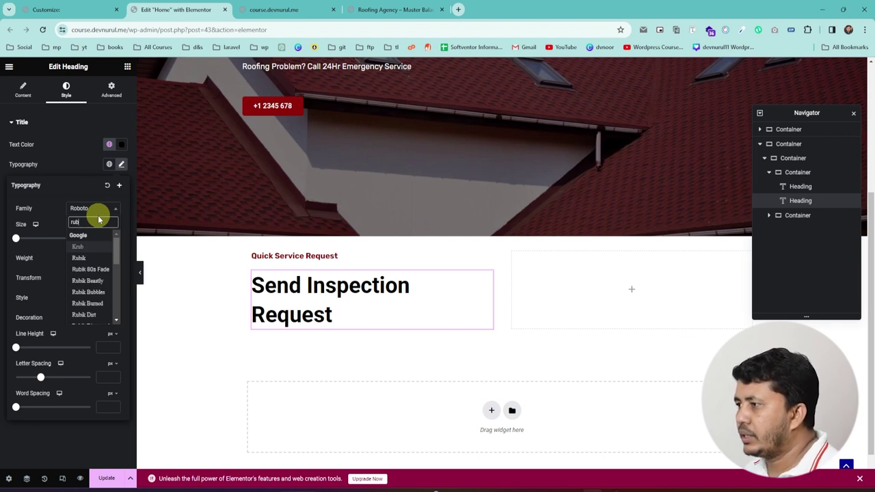
click(78, 258)
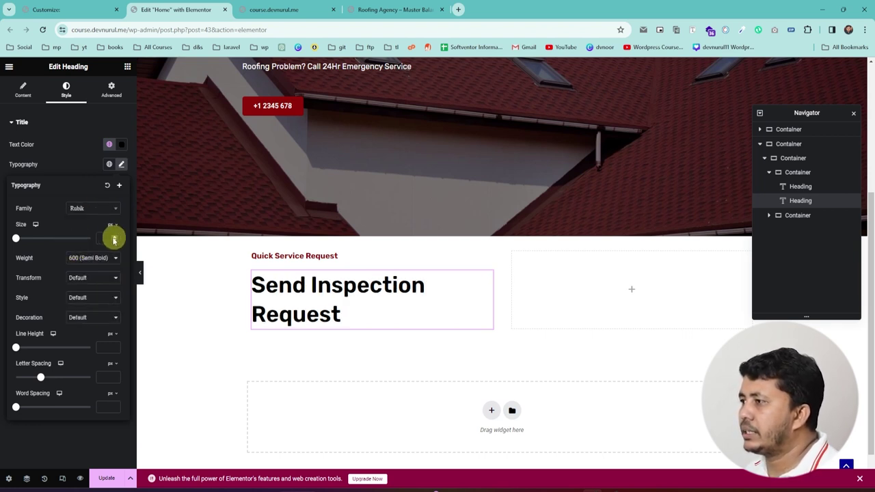
text(30)
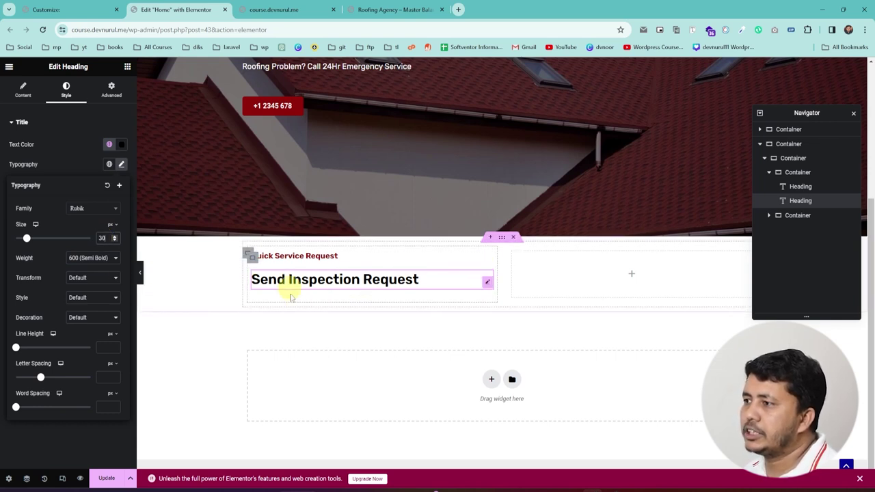
Step: Centre the content of the container holding the two headings with Justify Content and narrow it to about 44% width
click(248, 257)
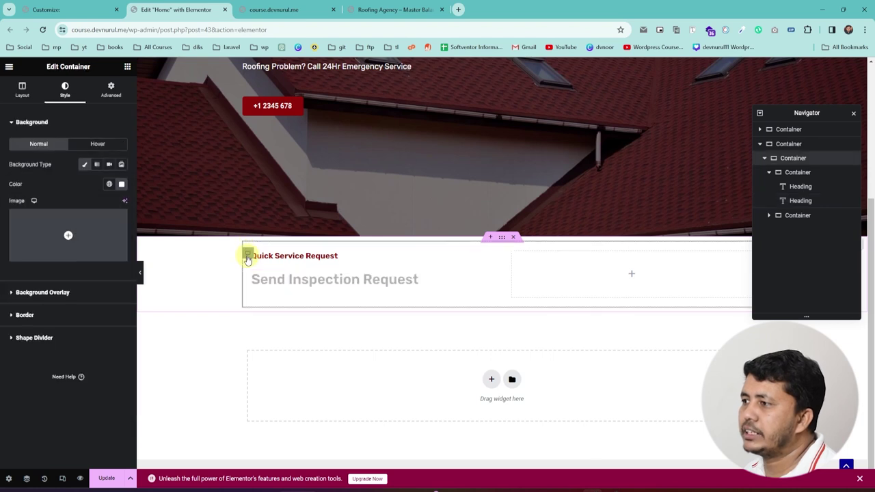
click(794, 174)
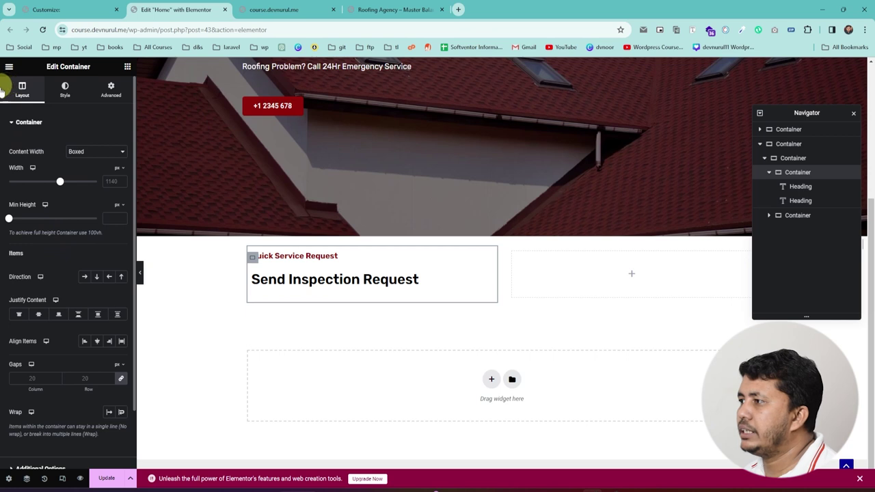
click(38, 315)
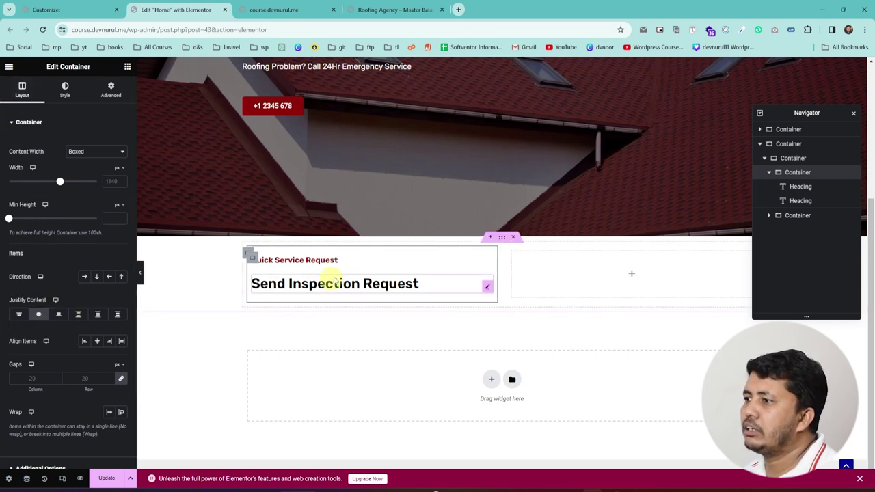
click(412, 308)
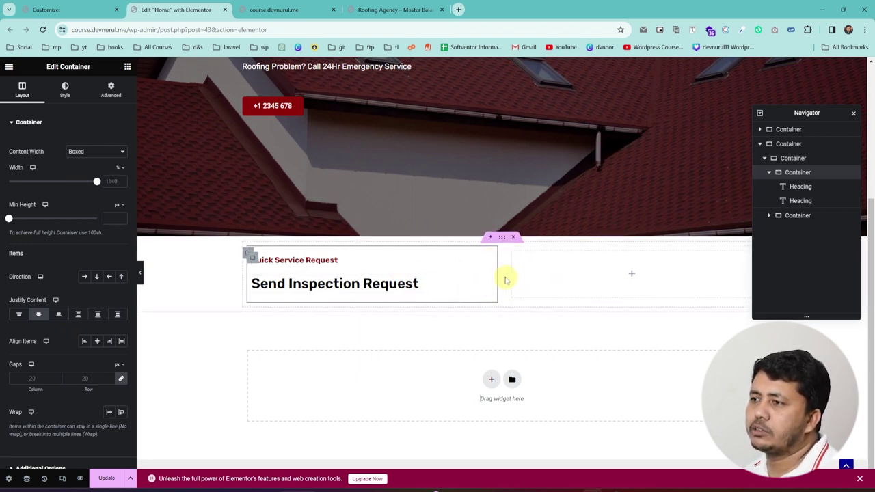
drag(487, 279, 480, 279)
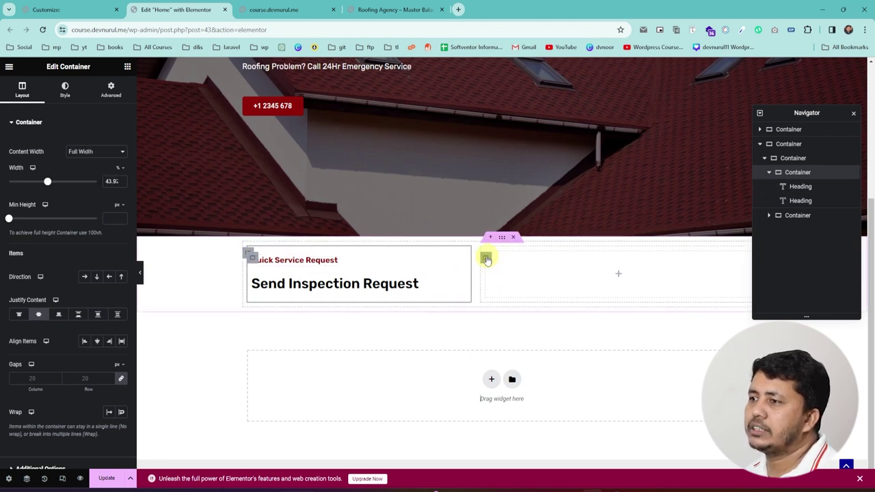
click(485, 259)
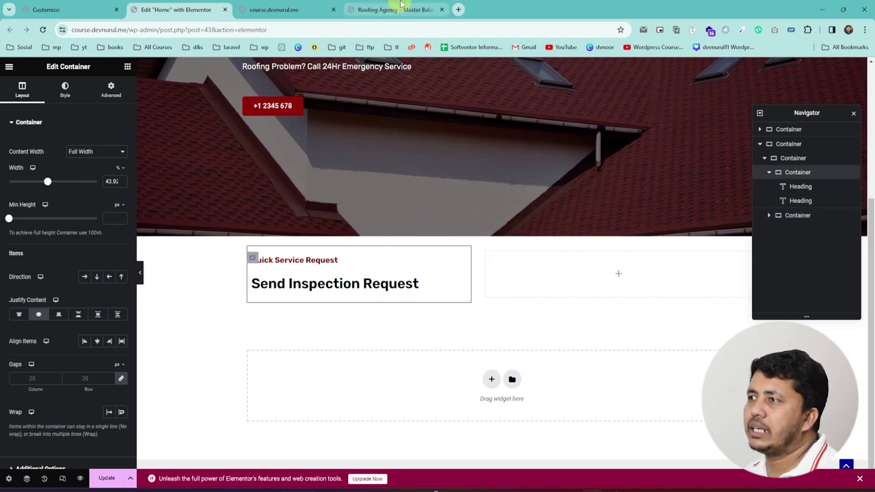
Step: Review the request form on the reference page, then search Elementor's widgets for "form" and check the Form widget's availability
click(411, 10)
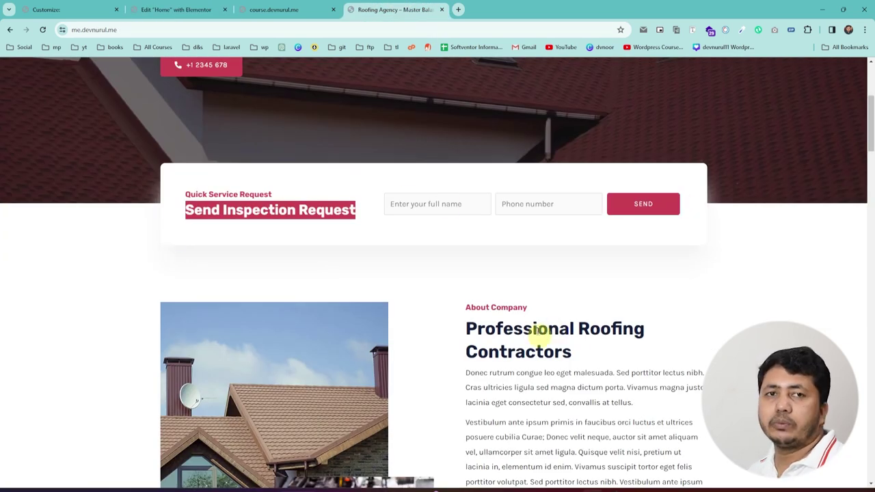
click(164, 9)
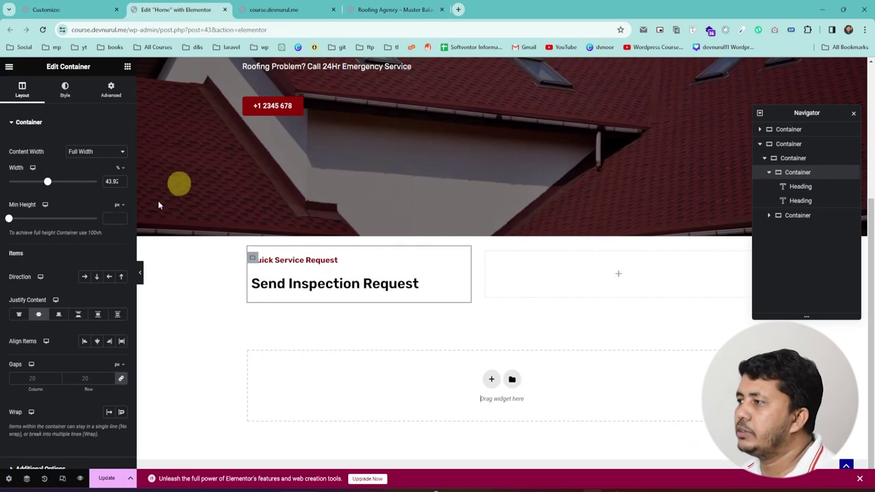
click(127, 66)
text(form)
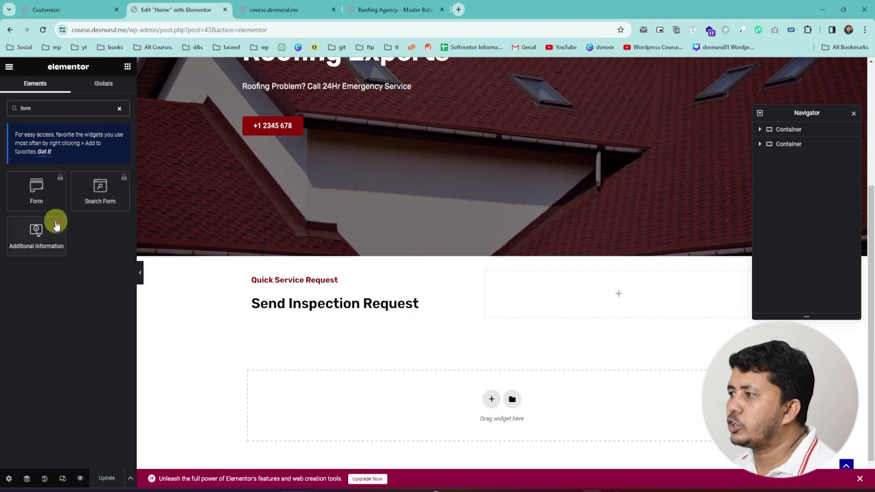
click(39, 189)
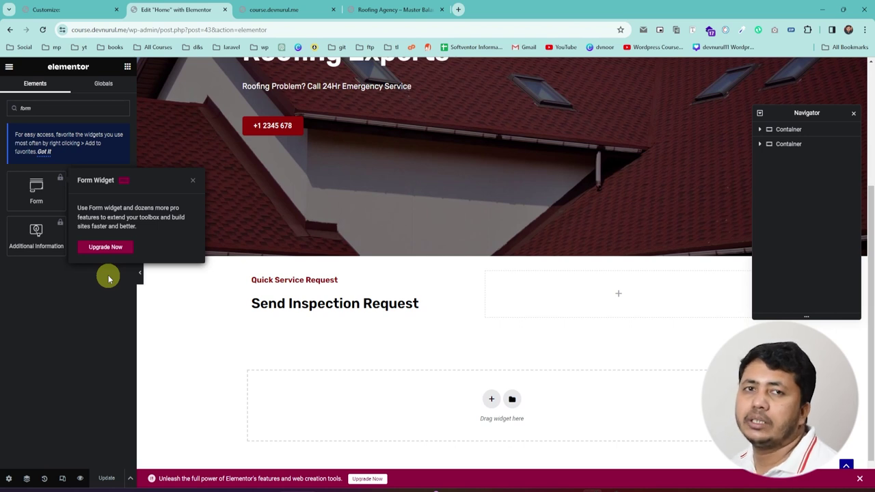
click(50, 330)
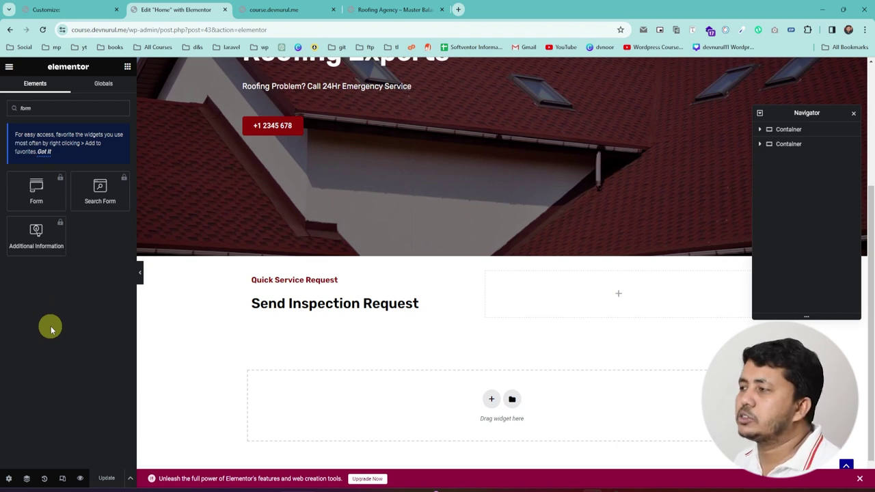
click(48, 103)
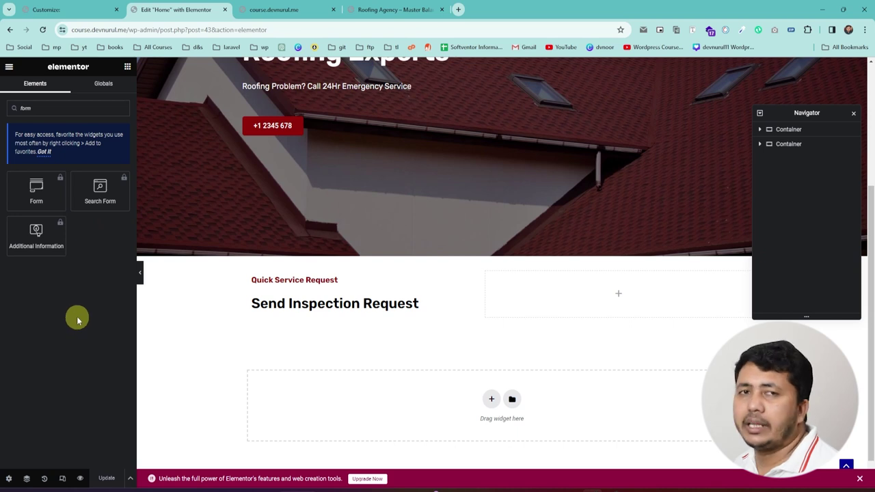
Step: Search the WordPress plugin directory for "wp form" and activate the Contact Form by WPForms plugin
click(69, 9)
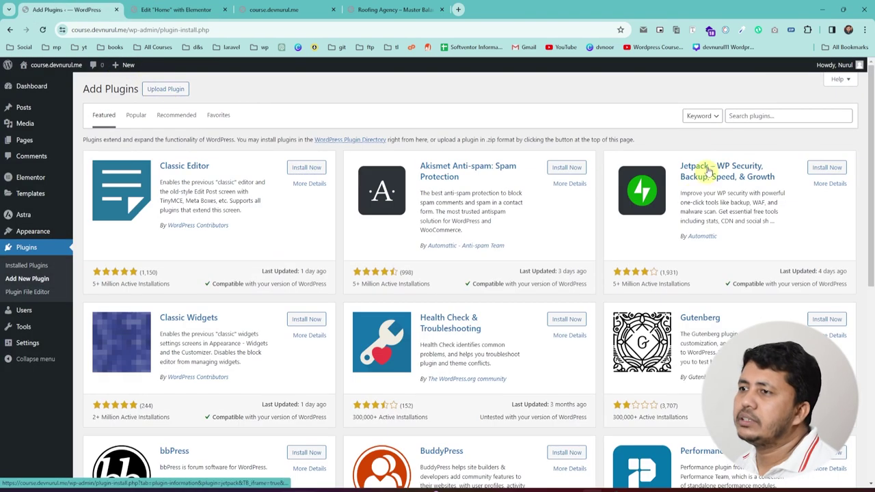
click(735, 114)
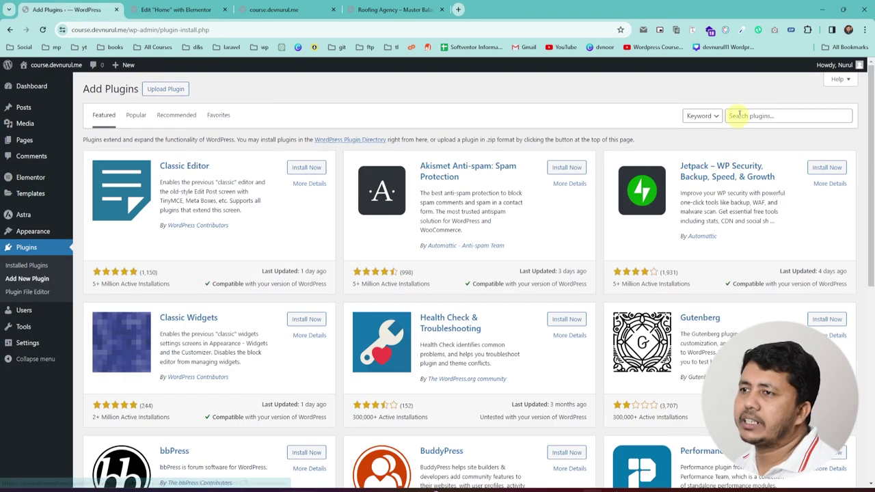
text(w)
text(p them)
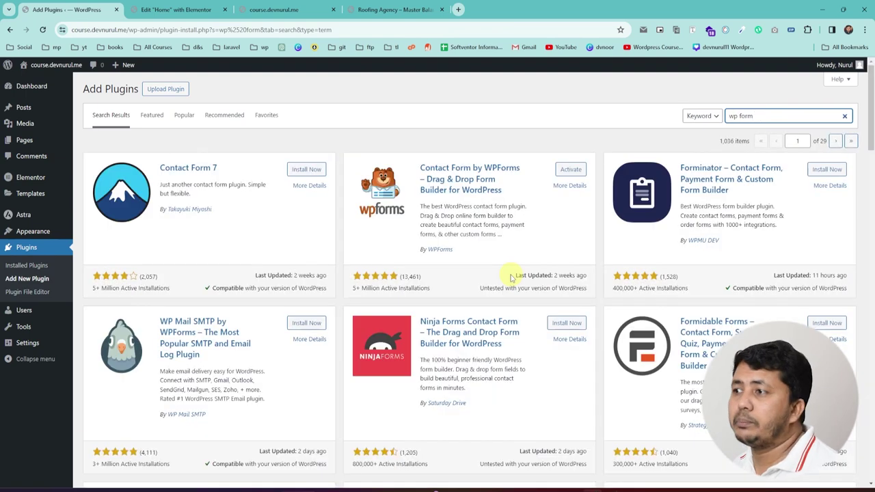
drag(418, 168, 528, 169)
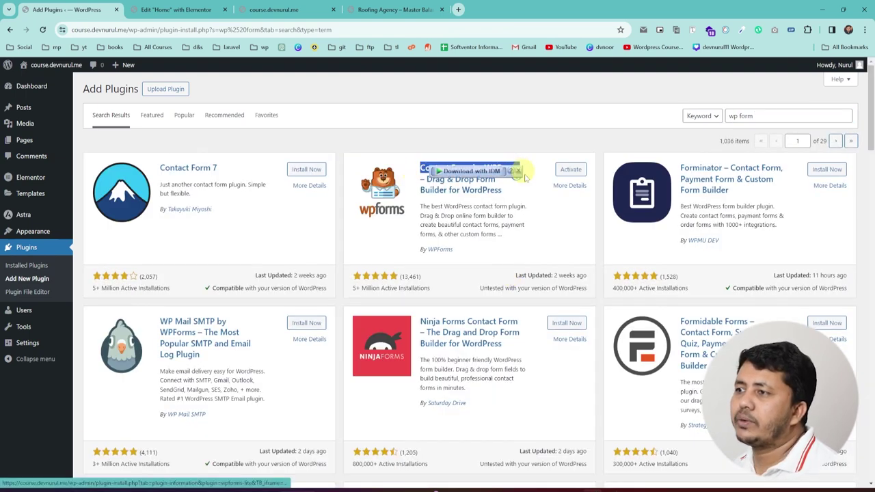
click(569, 222)
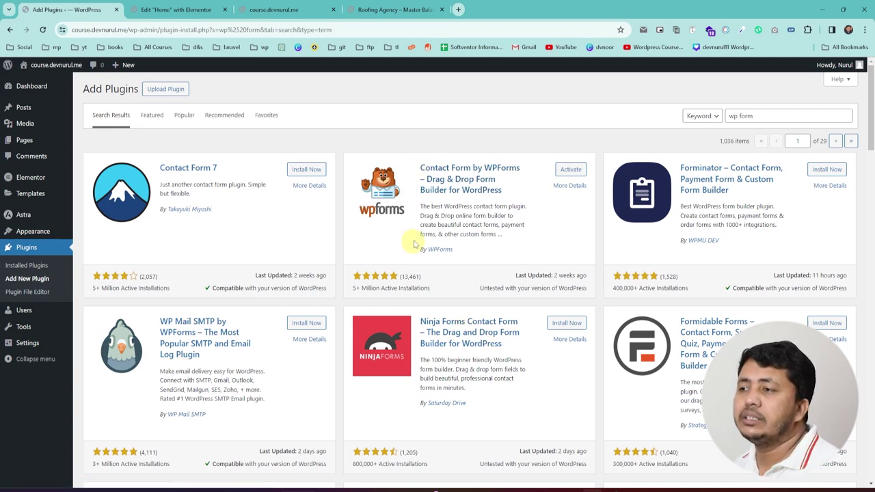
click(568, 171)
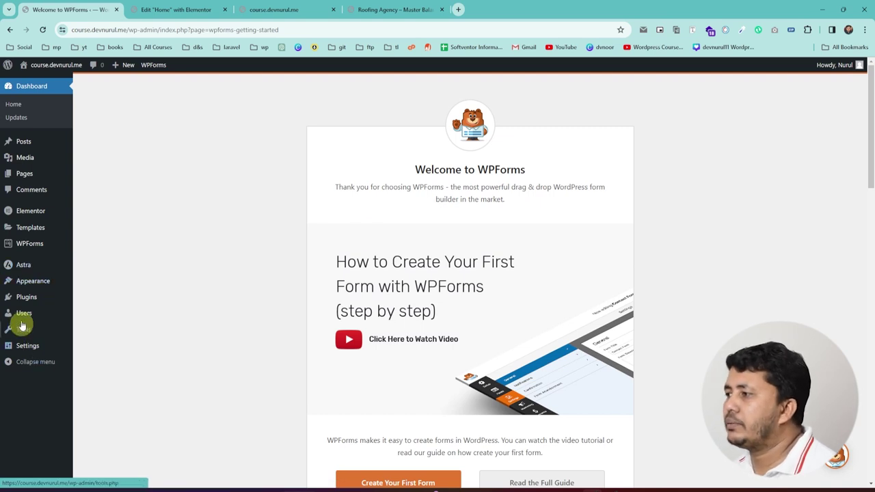
Step: Move the existing "Quick Form" to the trash in WPForms and create a new blank form
mouse_move(24, 242)
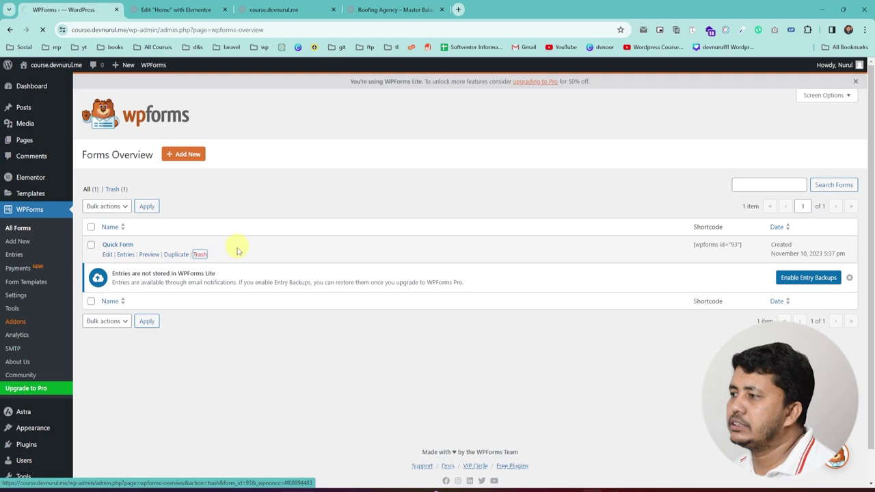
click(175, 154)
click(251, 383)
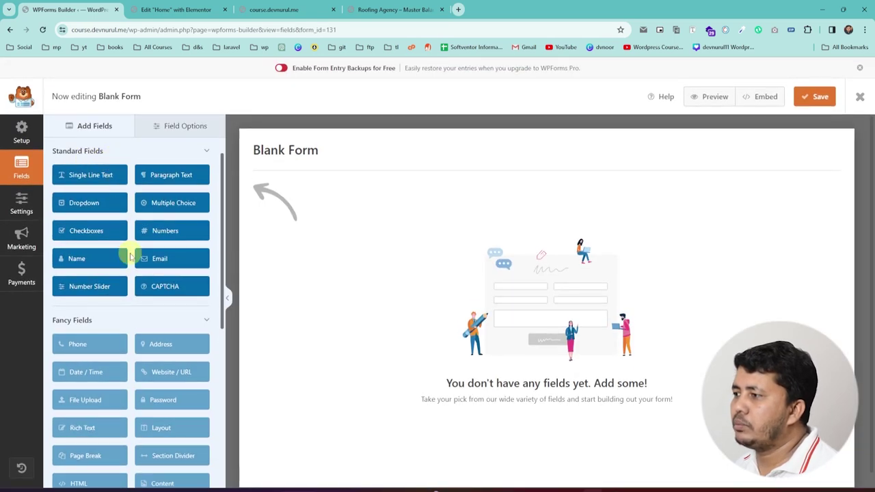
Step: Add a Name field from the standard fields to the blank form
scroll(106, 181, down, 1)
scroll(96, 274, down, 4)
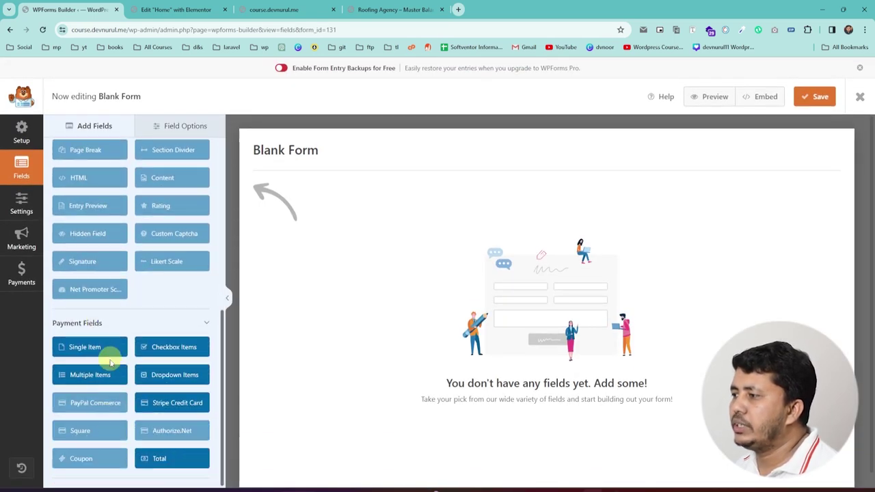
scroll(112, 351, up, 4)
scroll(113, 357, up, 1)
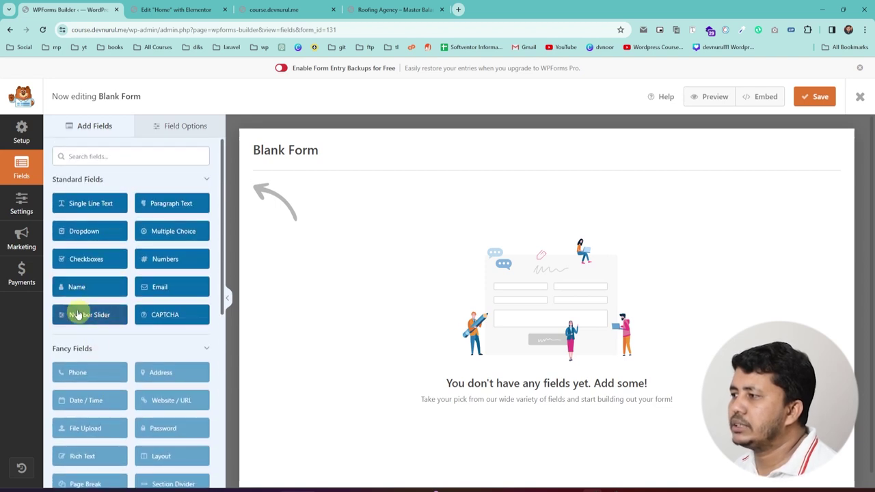
click(71, 288)
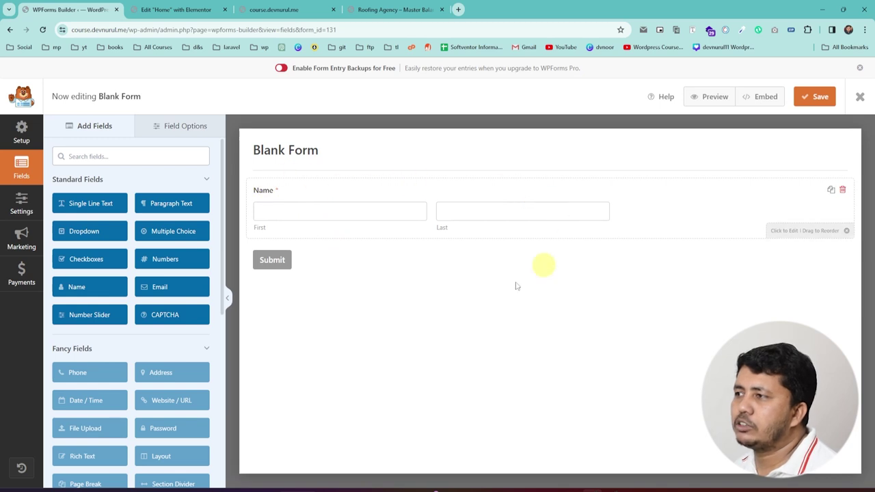
Step: Rename the blank form to "quick" in its general settings
click(273, 152)
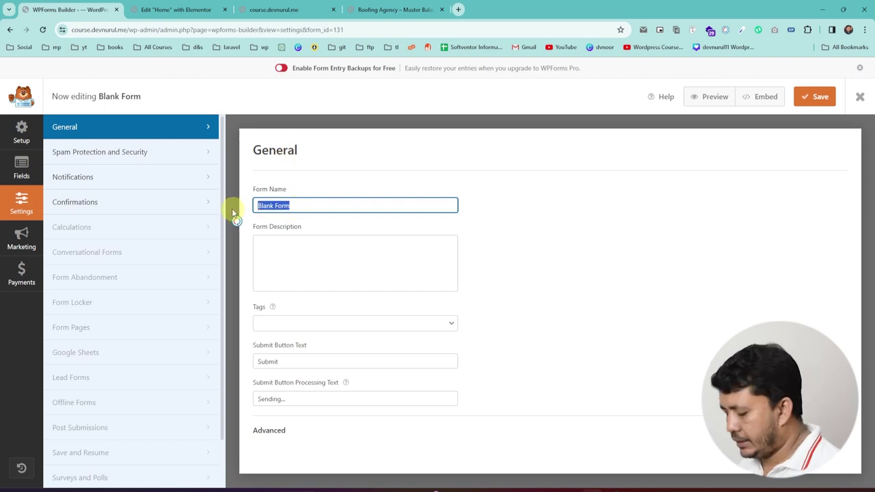
text(quic)
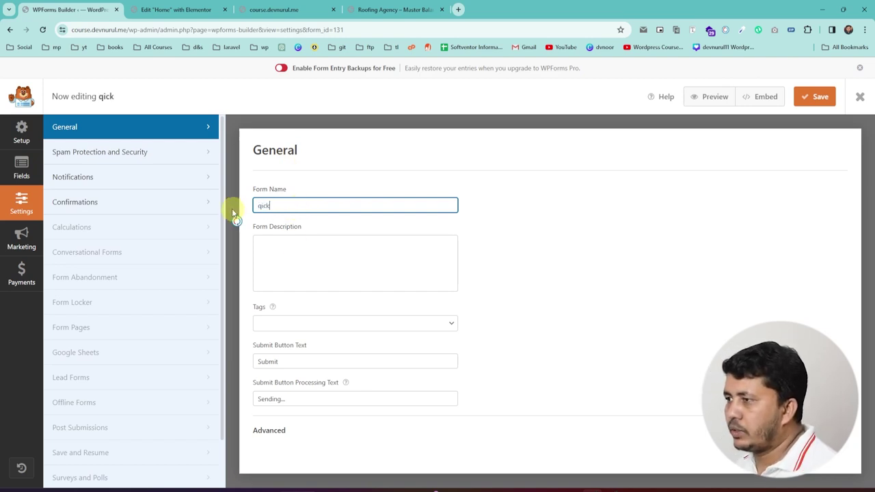
text(k)
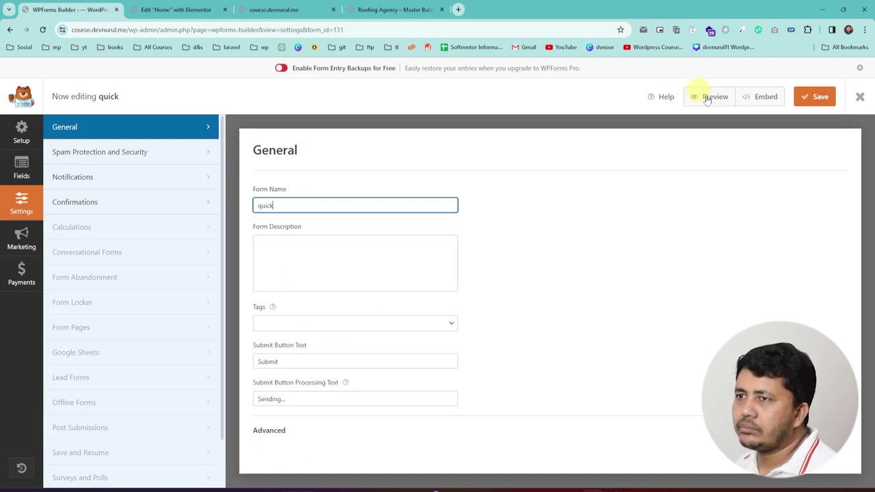
Step: Save the "quick" form and set the format of its Name field to Simple
click(812, 98)
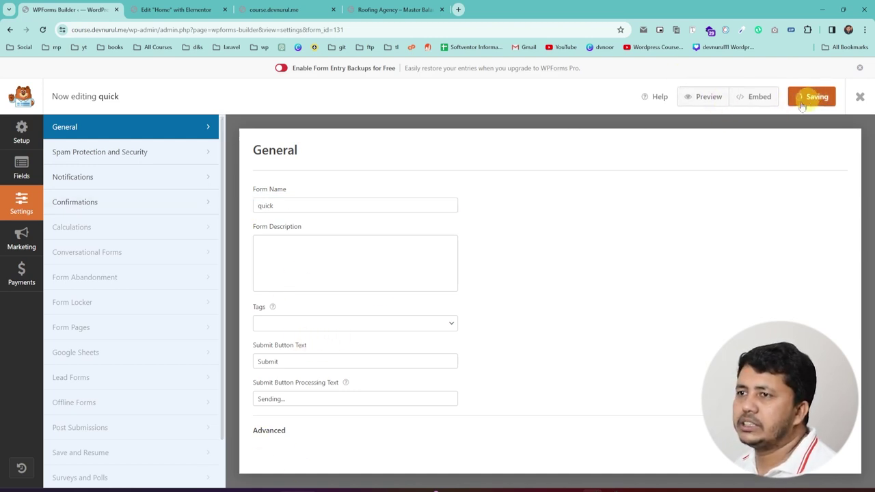
click(21, 167)
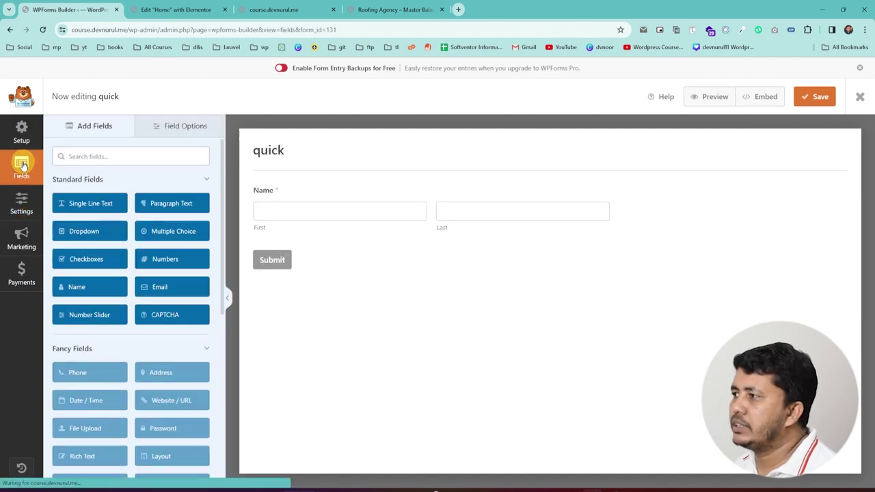
click(377, 217)
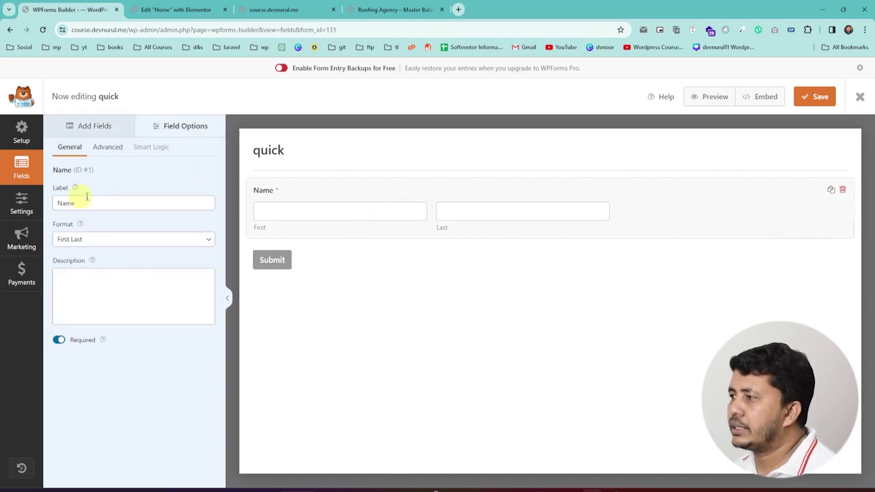
click(104, 246)
click(65, 250)
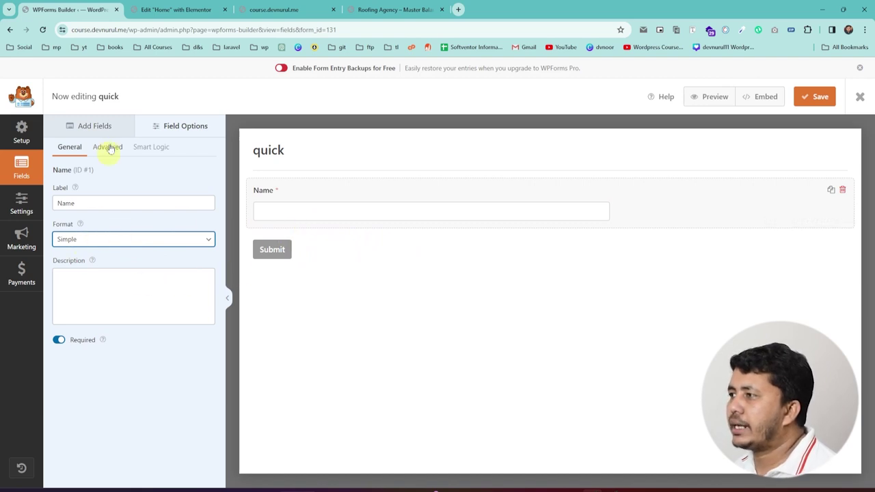
Step: Give the Name field the placeholder "Enter your name" and hide its label, following the reference page's request form
click(370, 10)
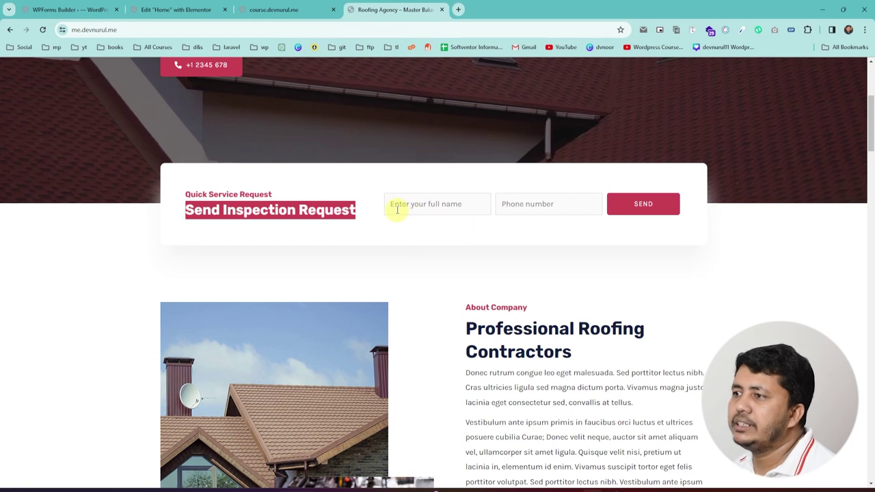
click(175, 10)
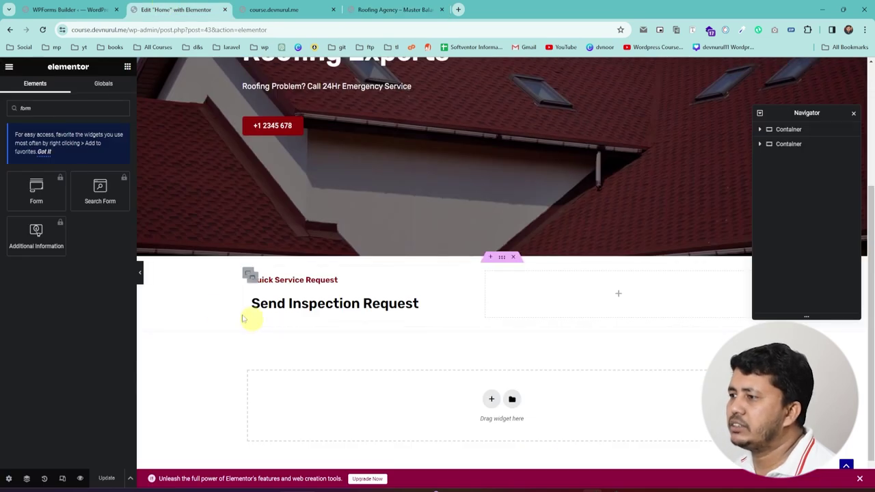
click(68, 10)
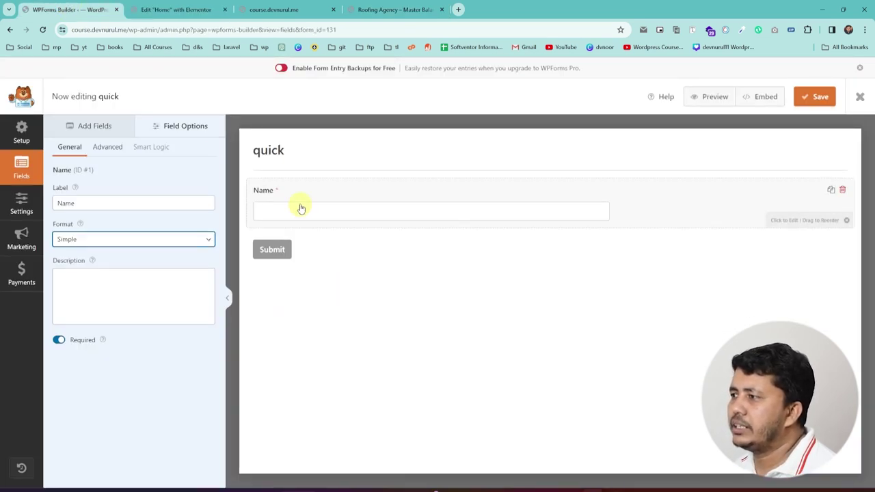
click(108, 147)
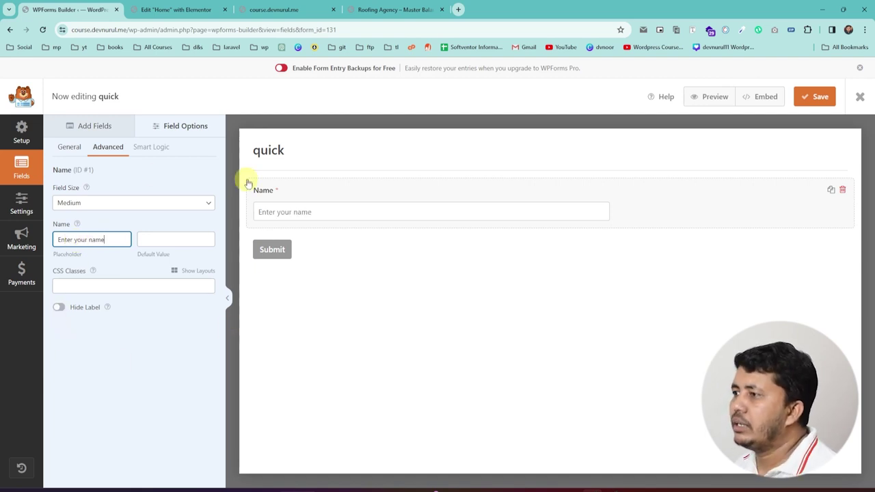
click(390, 9)
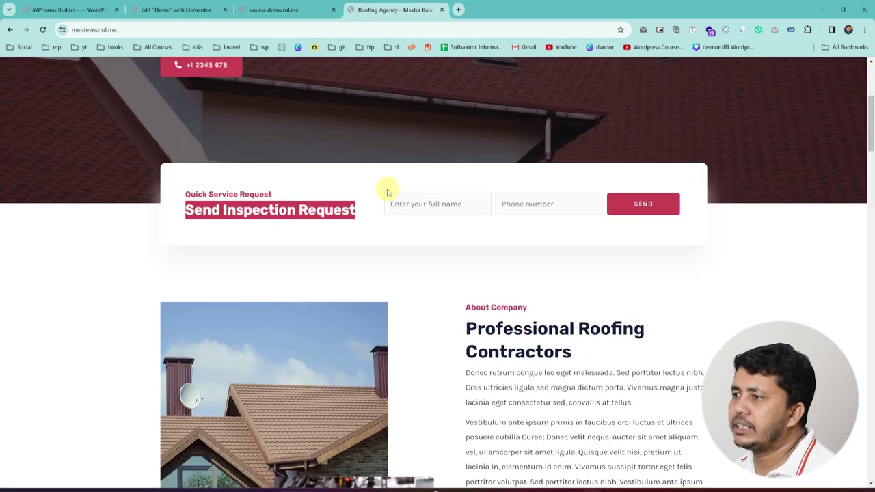
click(176, 9)
click(65, 10)
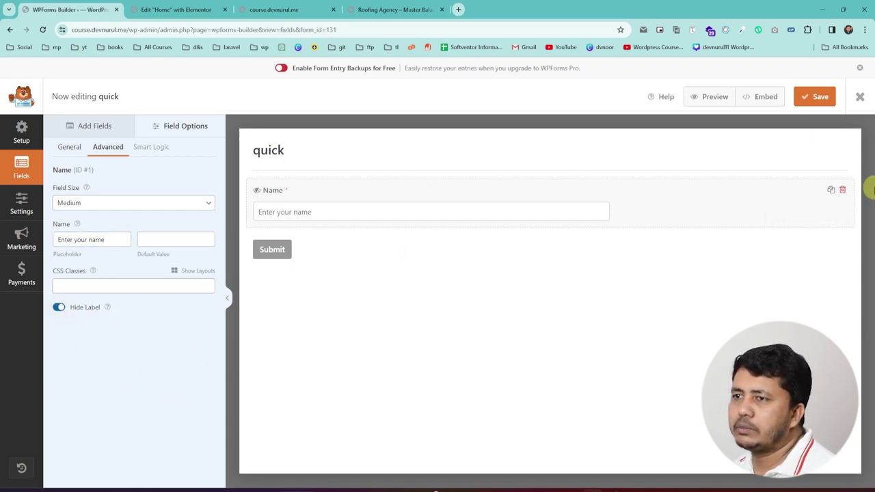
Step: Duplicate the Name field, set the copy's placeholder to "Enter your Phone", and save the form
click(831, 190)
click(413, 303)
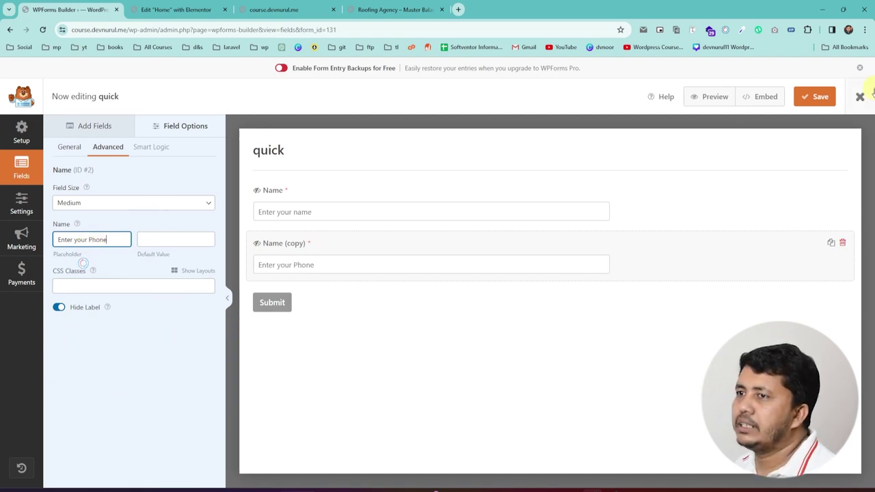
click(817, 96)
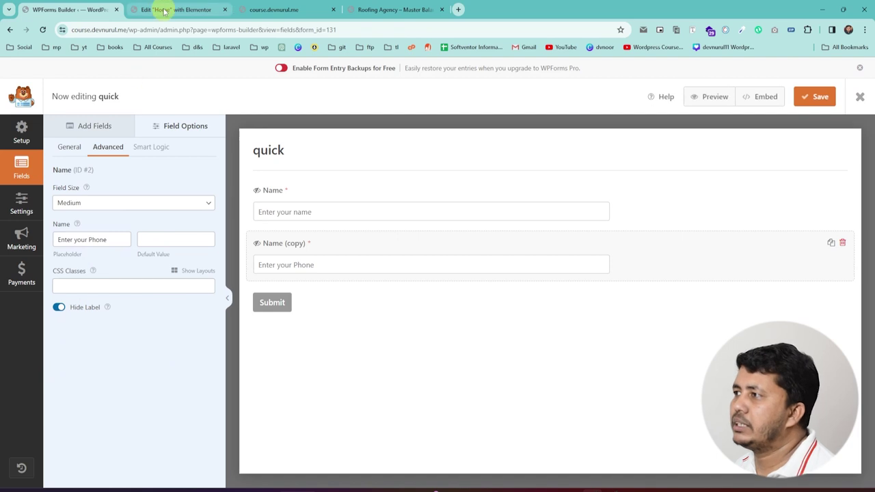
Step: Reload the Home page editor and insert a WPForms widget with the "quick" form in the empty container beside the "Send Inspection Request" heading
click(165, 11)
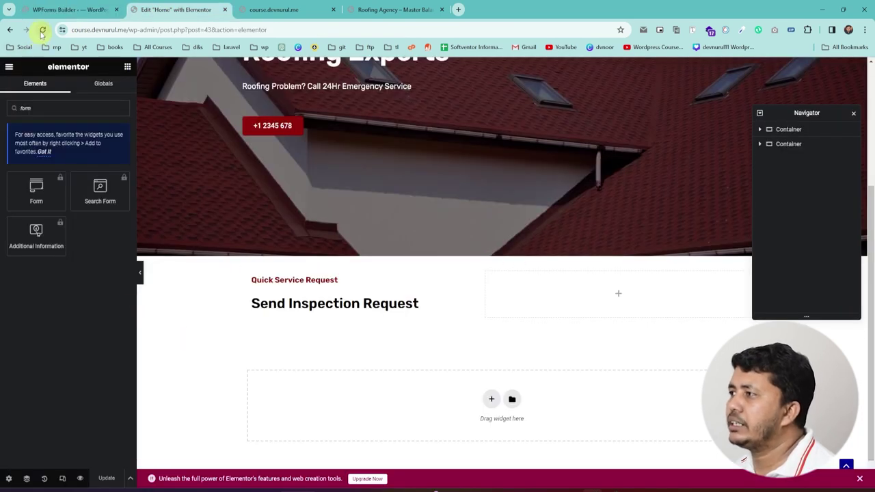
click(42, 30)
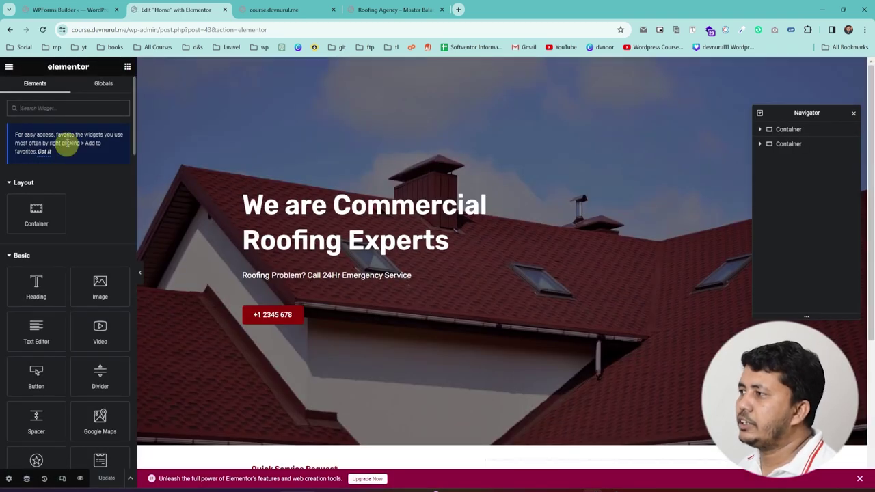
click(59, 110)
text(form)
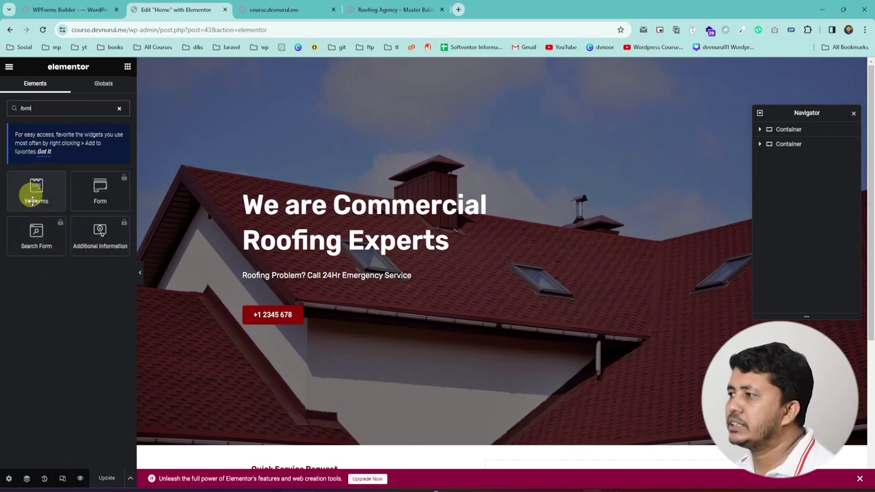
scroll(455, 239, down, 2)
drag(37, 186, 616, 335)
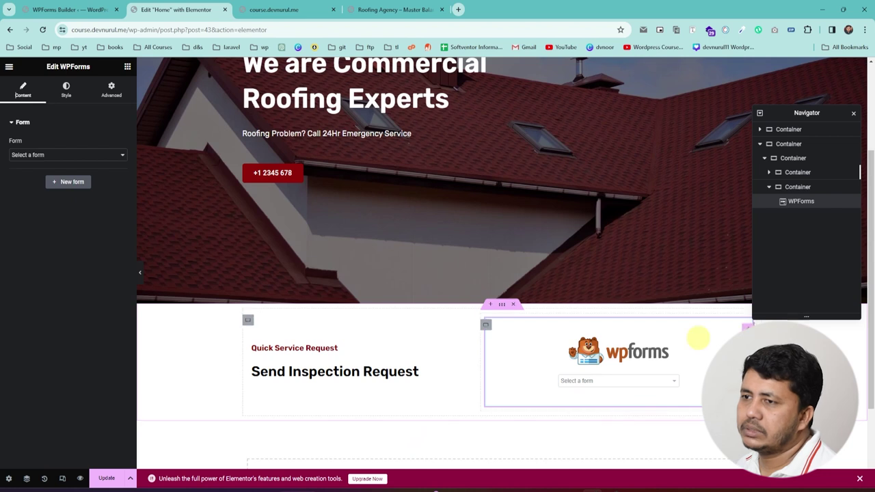
click(589, 384)
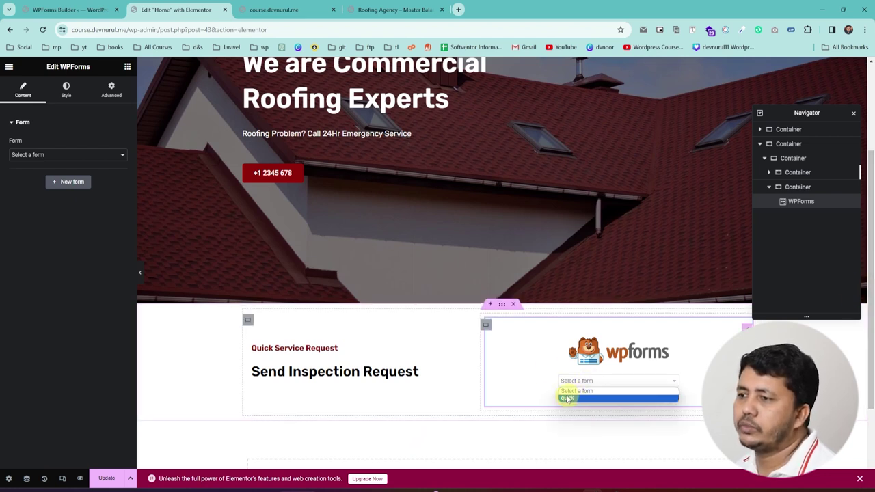
click(567, 398)
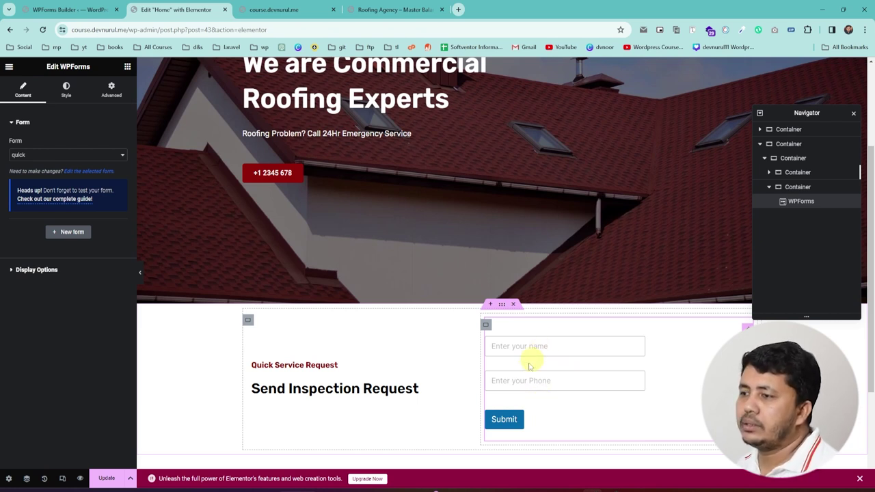
Step: Compare the inserted form with the reference page's request form and check the widget's display options
click(386, 10)
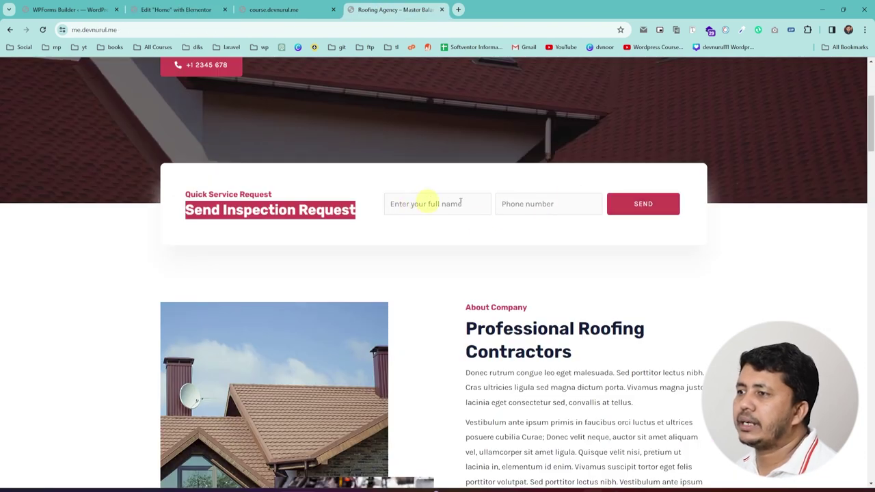
click(149, 11)
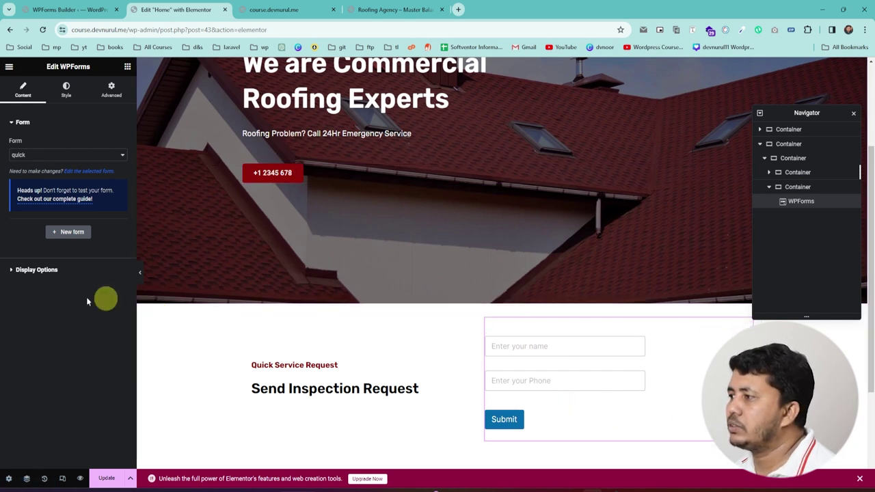
click(27, 270)
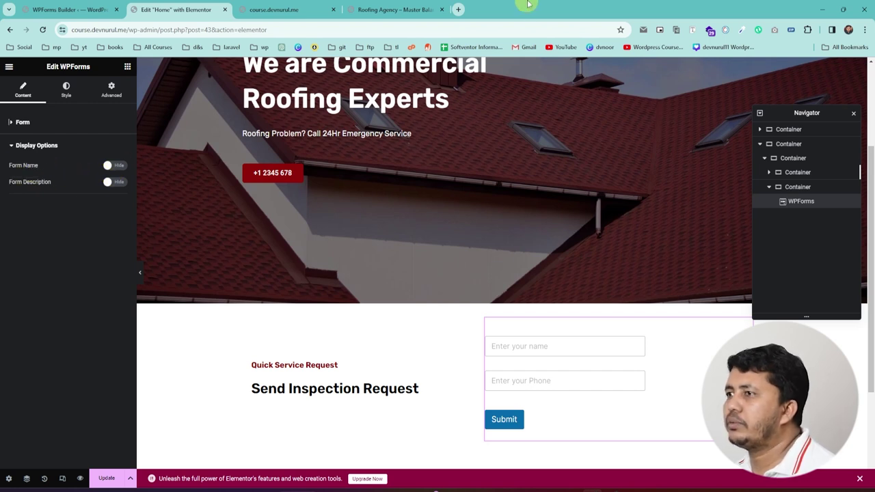
Step: Update the Home page and reload the live site to view the inspection request section
click(393, 9)
click(271, 9)
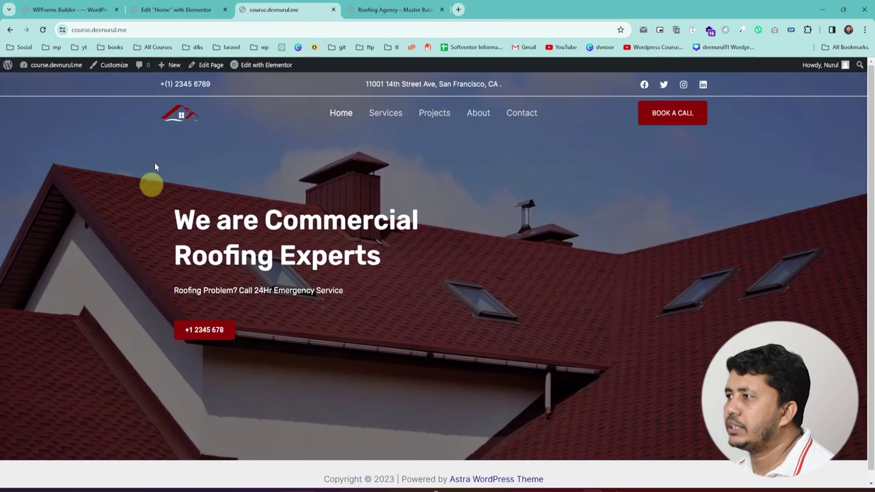
click(172, 10)
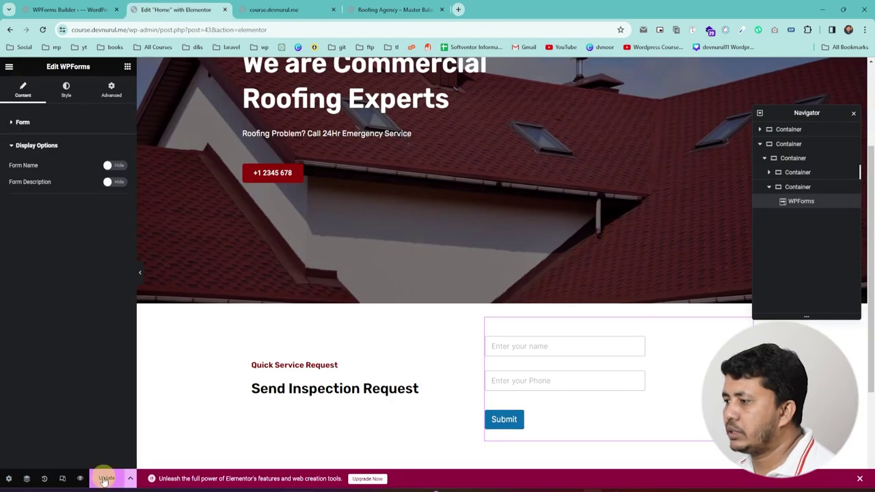
click(292, 10)
click(43, 31)
scroll(335, 299, down, 3)
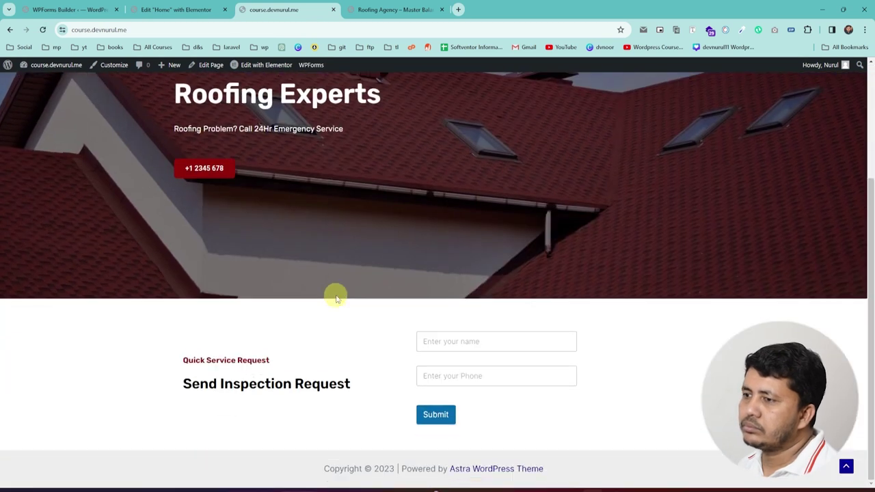
Step: Set the form's submit button background to the dark red global color and update the Home page
click(176, 10)
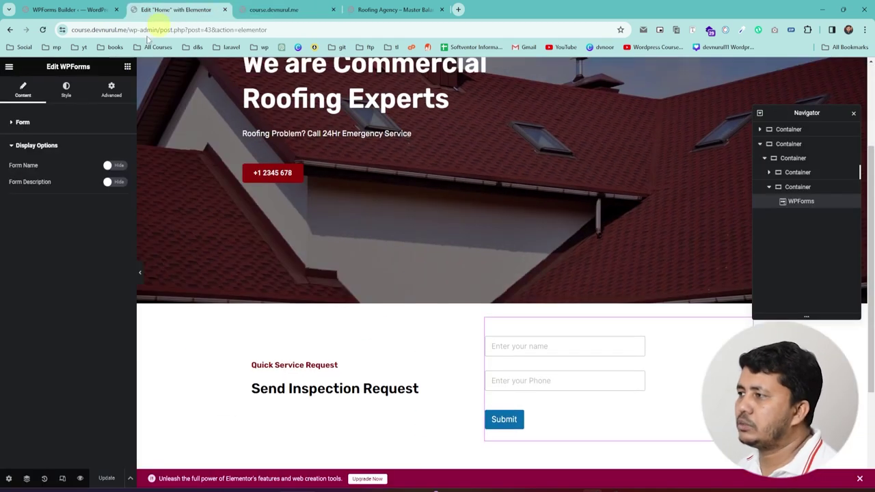
click(66, 89)
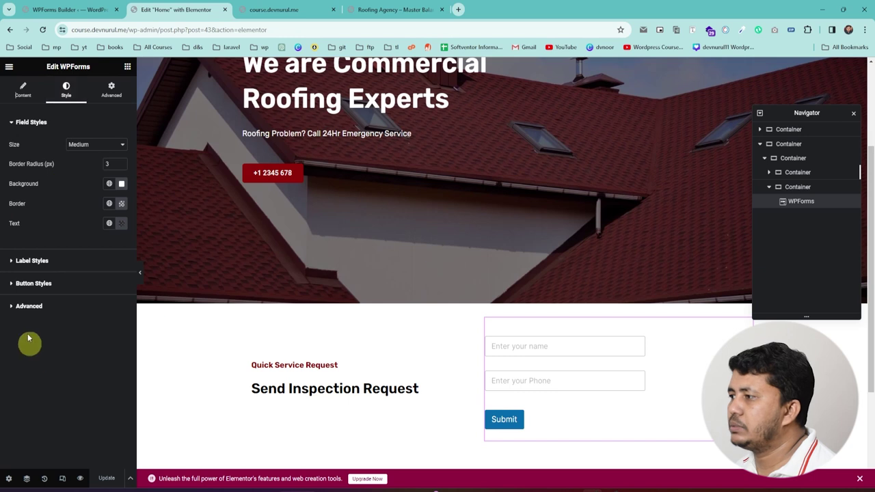
click(30, 283)
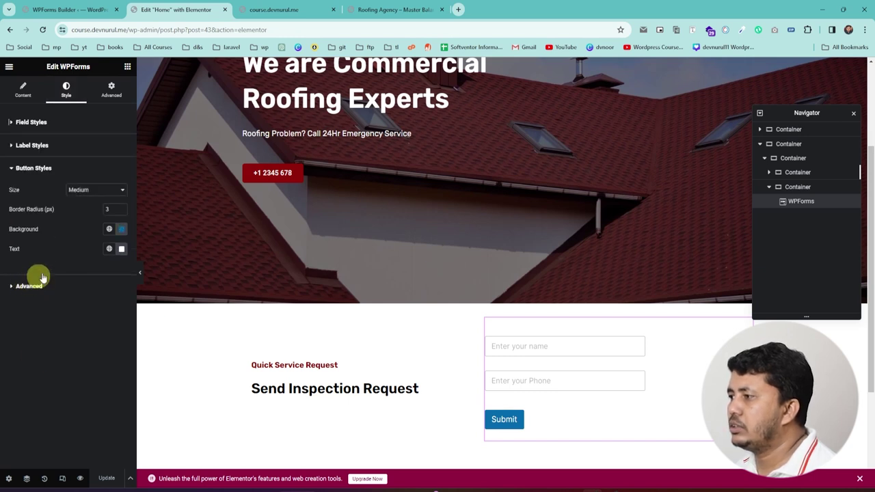
click(116, 228)
click(109, 229)
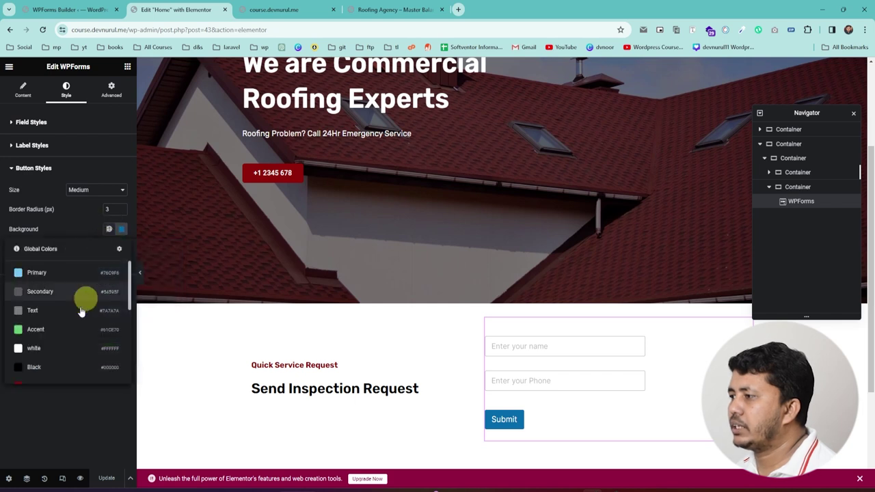
scroll(36, 370, down, 1)
click(41, 339)
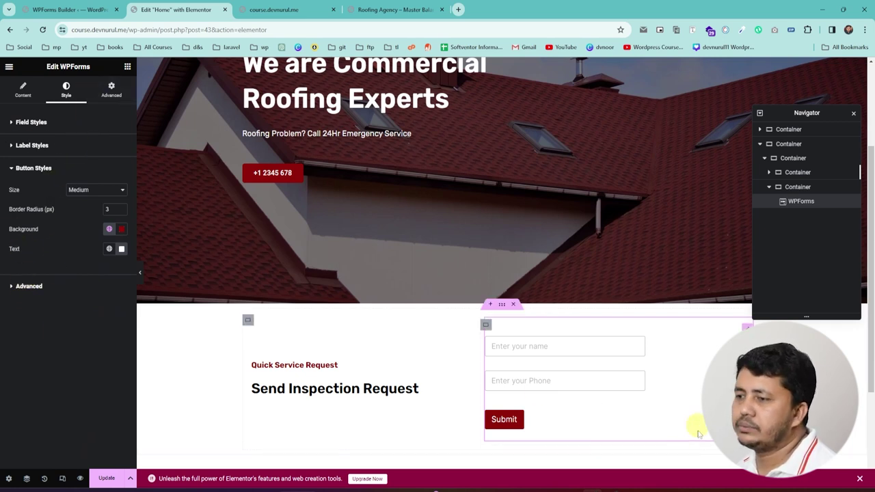
click(102, 479)
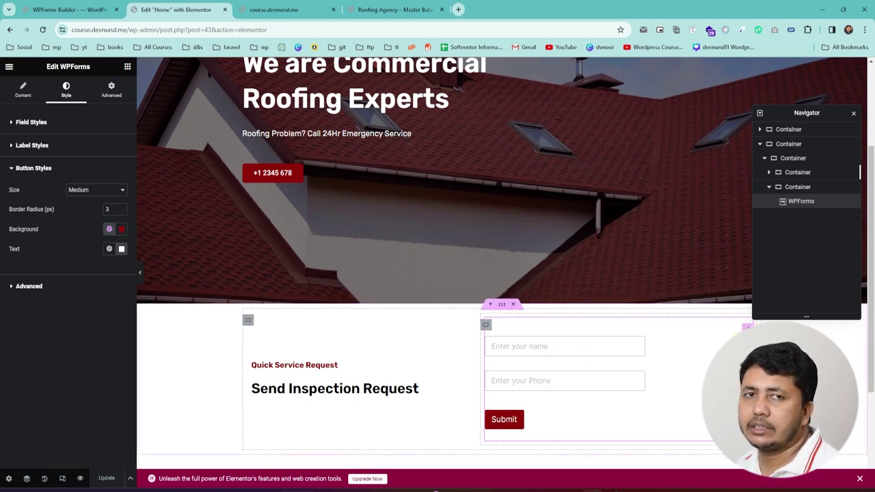
Step: Inspect the name field's label and container markup and styles on the live page with the browser developer tools
click(280, 8)
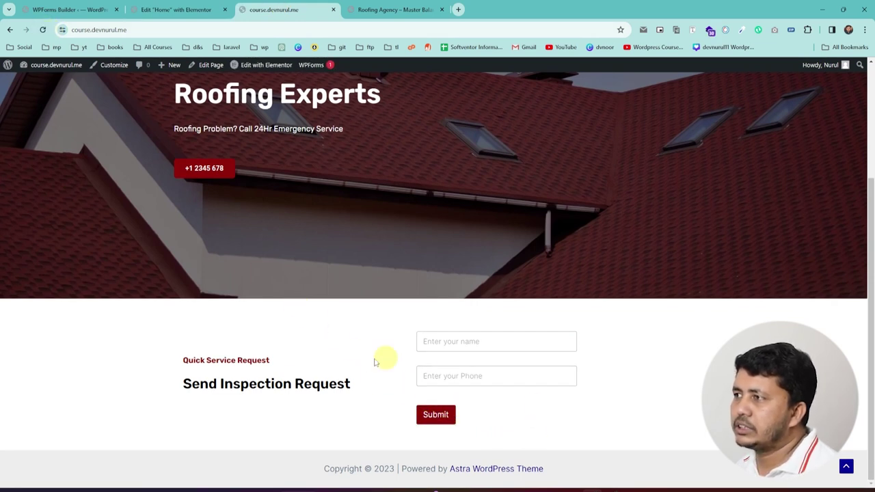
right_click(424, 339)
click(448, 324)
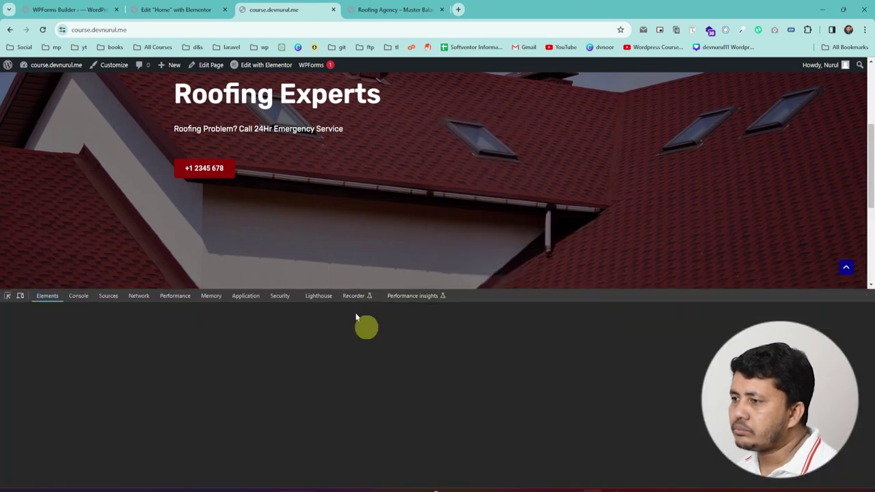
scroll(344, 201, down, 2)
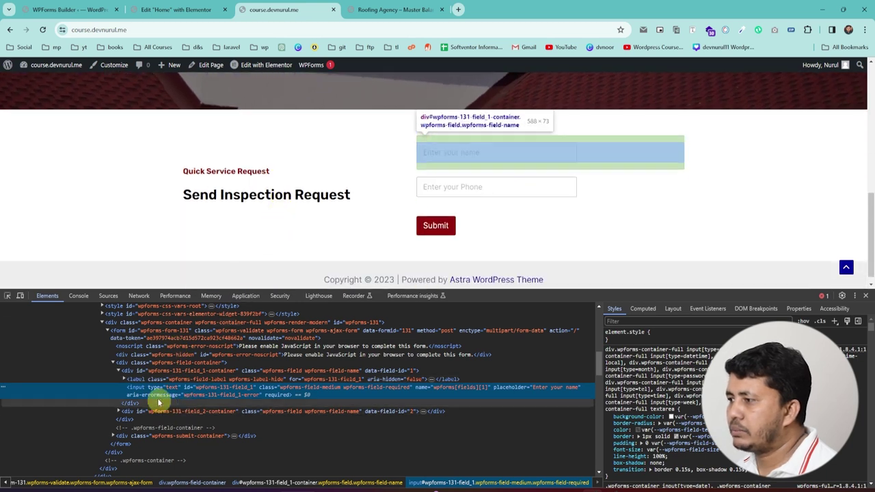
click(150, 379)
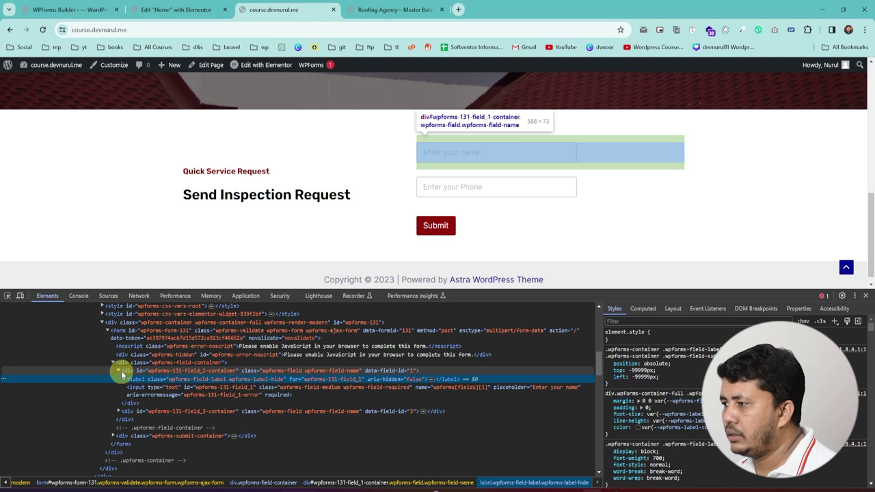
click(121, 371)
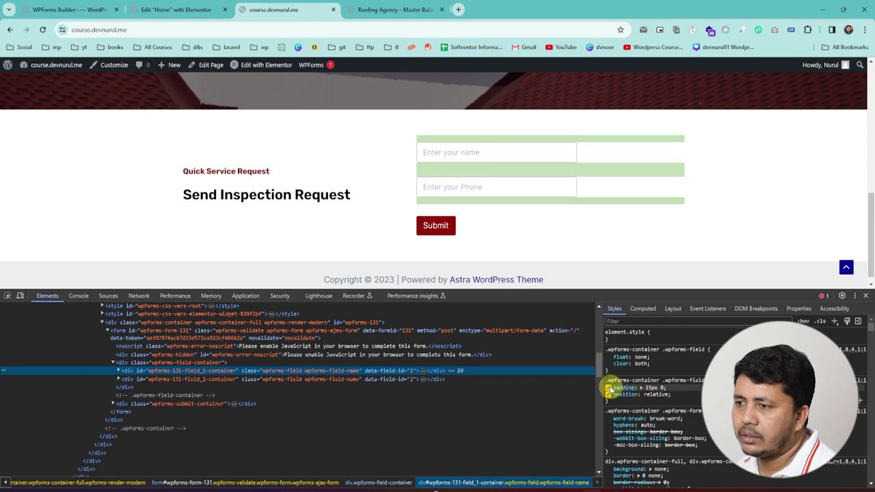
Step: Examine the style rules of the name and phone field containers, toggling individual declarations such as padding off and on
click(608, 388)
click(608, 388)
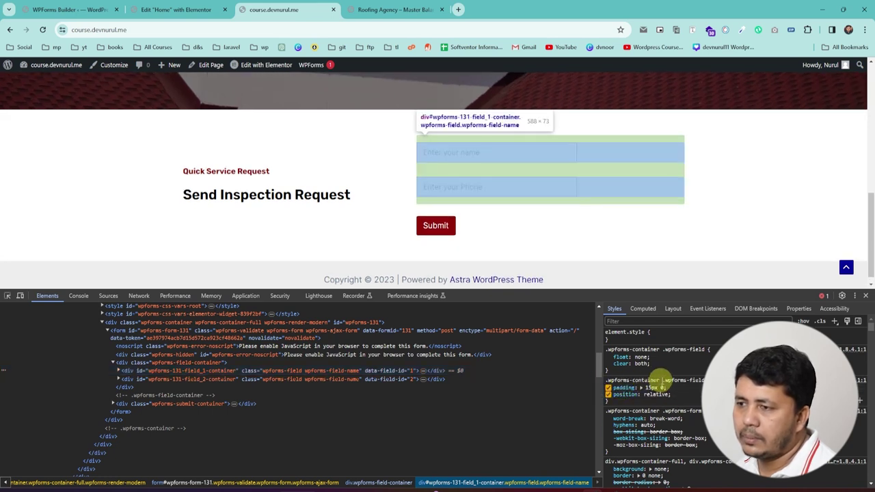
scroll(661, 389, down, 1)
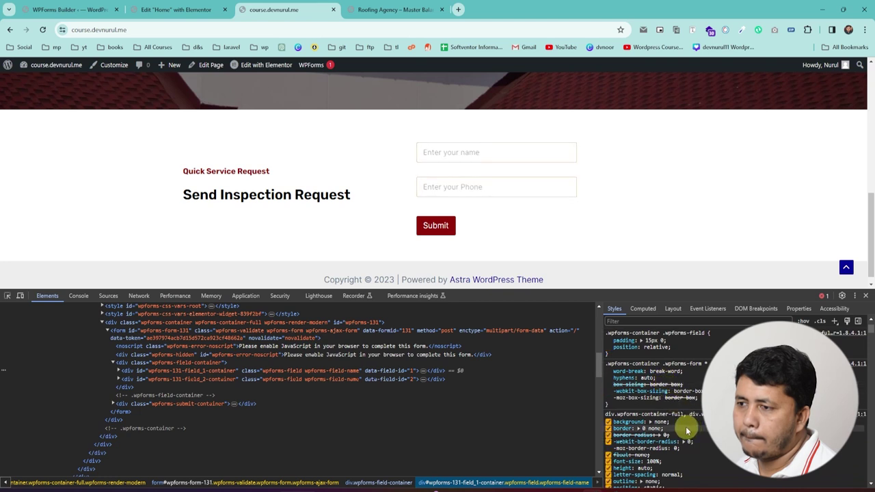
scroll(691, 441, down, 2)
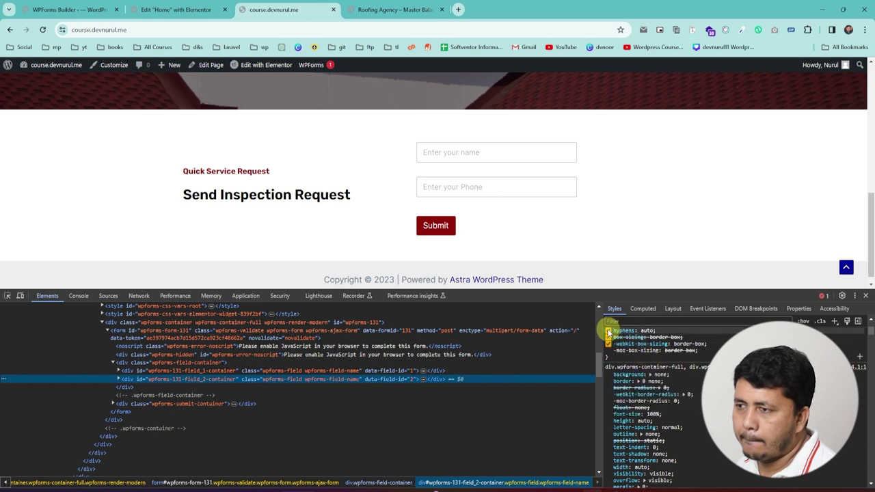
click(608, 333)
click(609, 333)
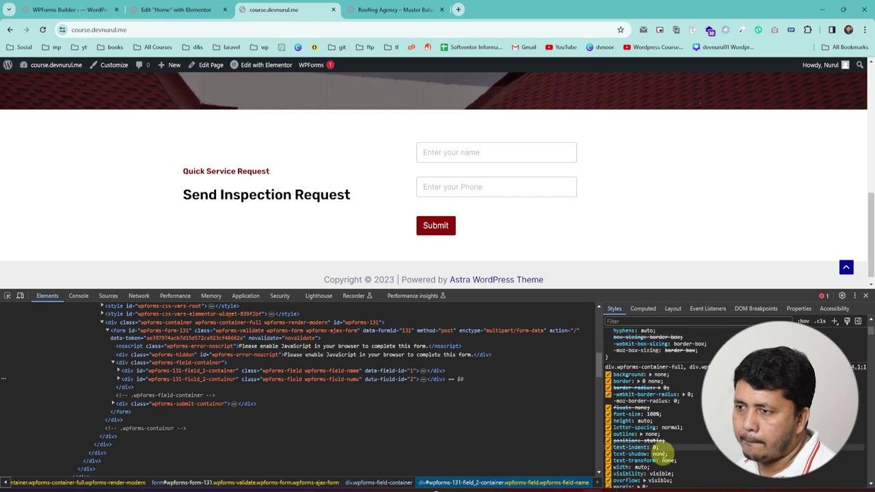
scroll(657, 451, up, 2)
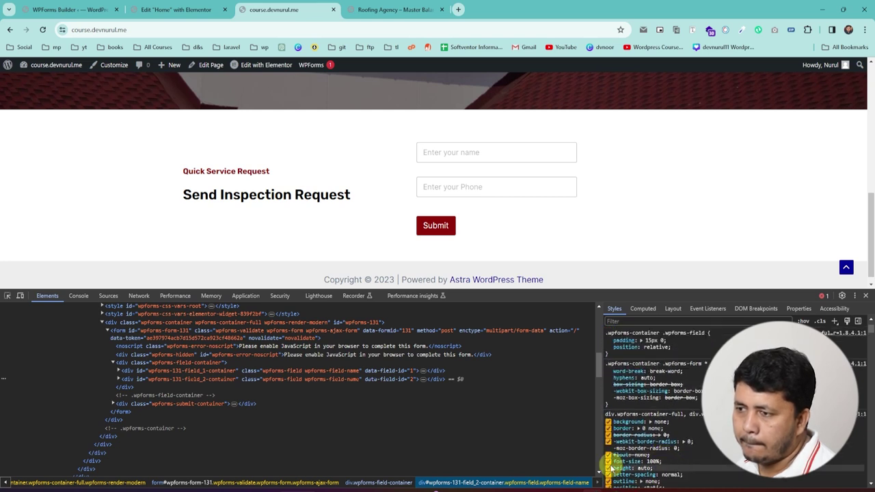
scroll(642, 441, down, 2)
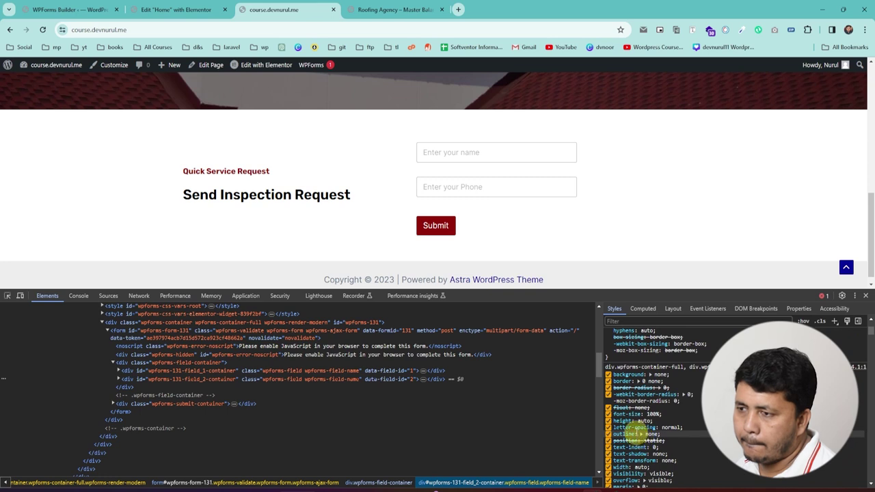
scroll(633, 430, down, 4)
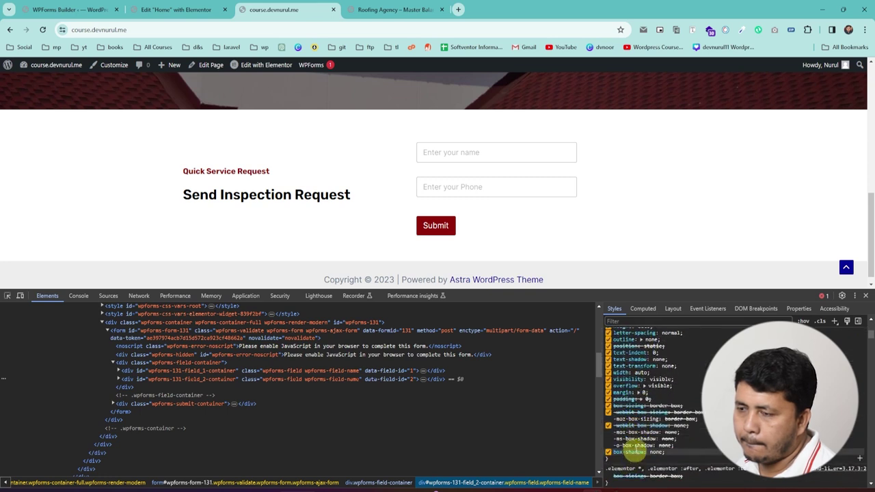
scroll(633, 429, up, 5)
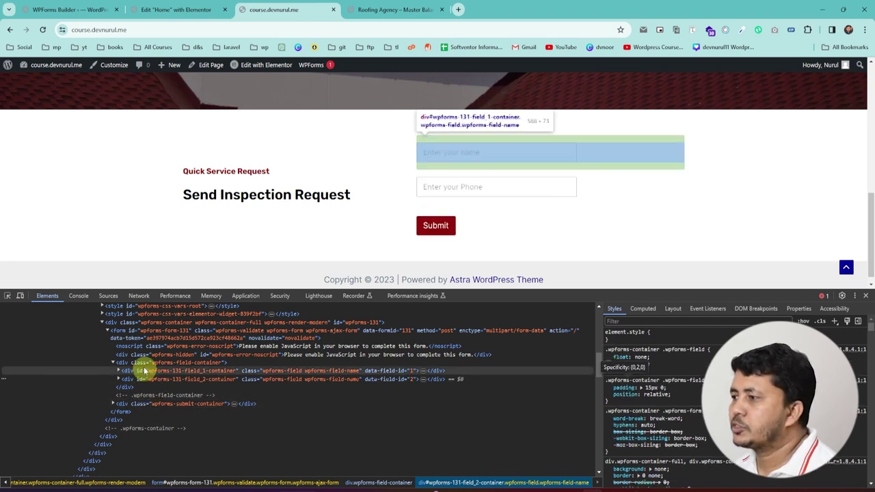
Step: Add a test style rule for .wpforms-field-container with display: flex in the live page's developer tools
click(8, 296)
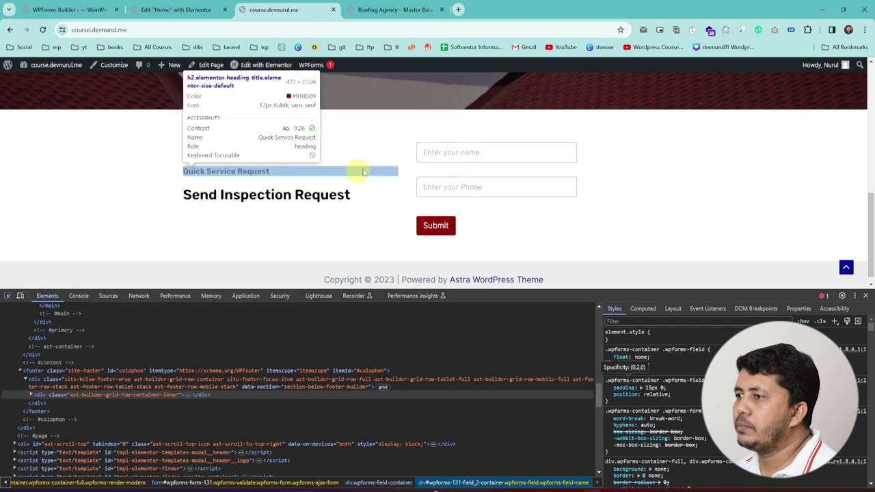
click(429, 142)
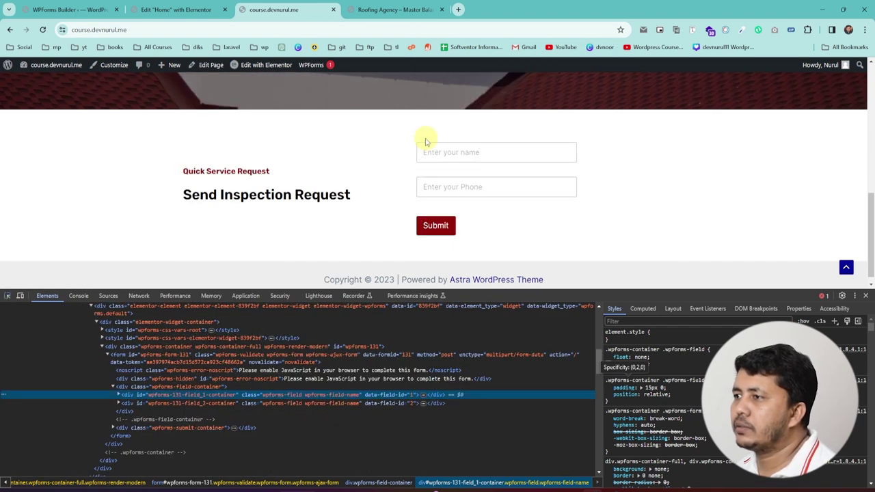
click(121, 388)
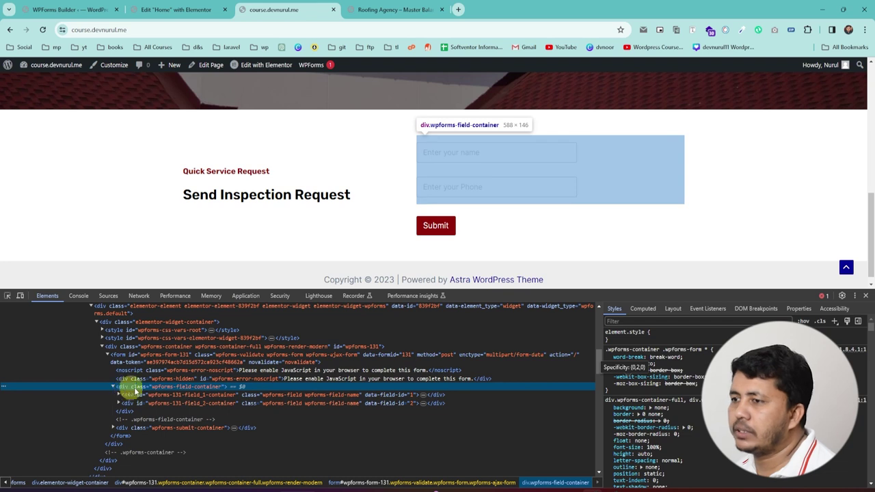
click(835, 321)
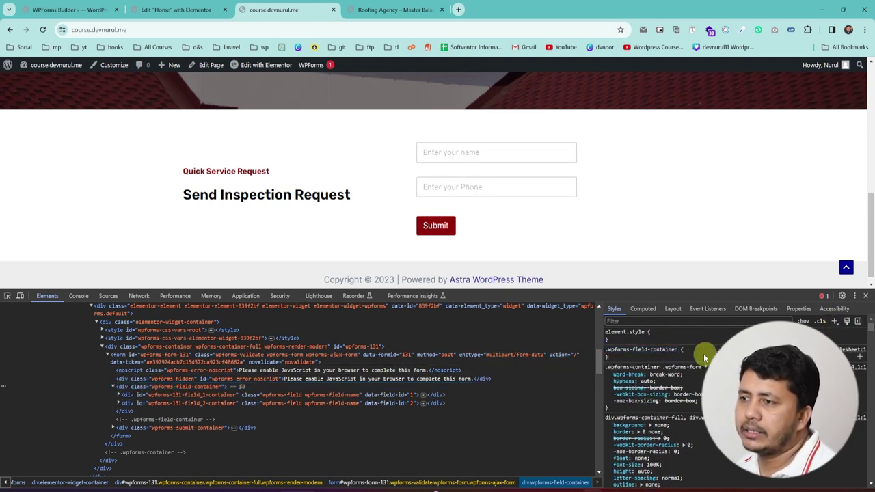
click(661, 361)
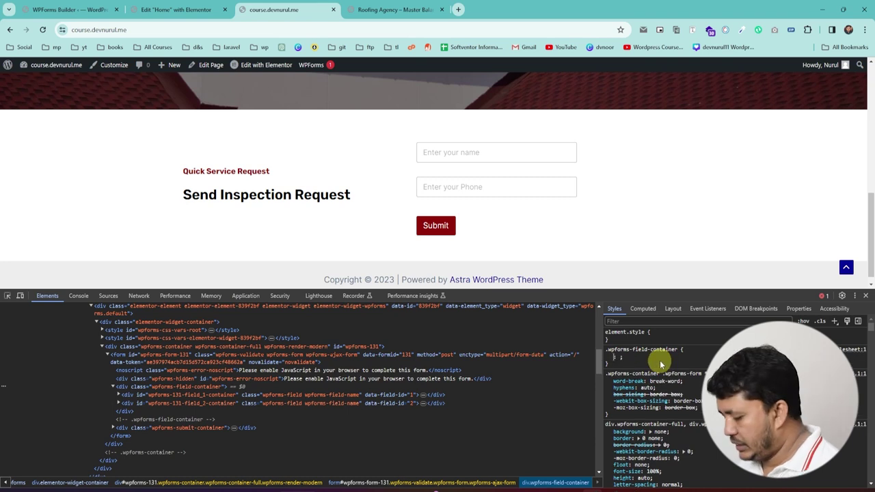
text(display)
key(Tab)
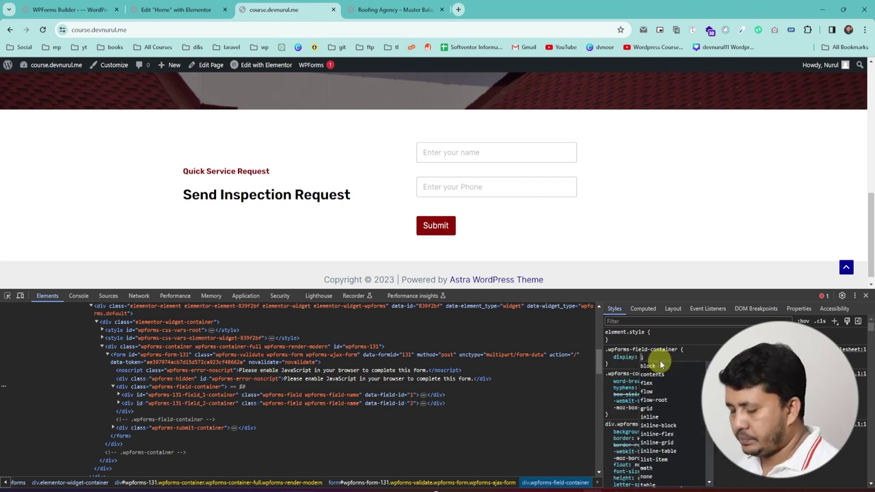
text(flex)
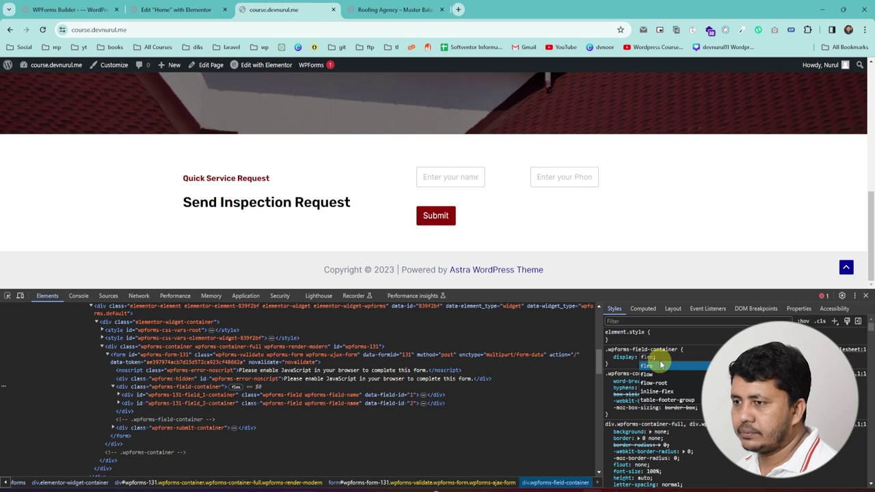
key(Return)
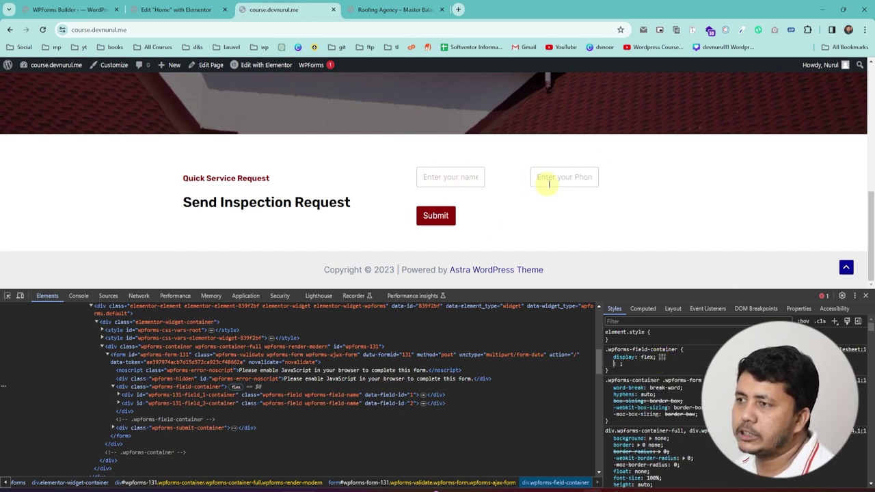
click(696, 365)
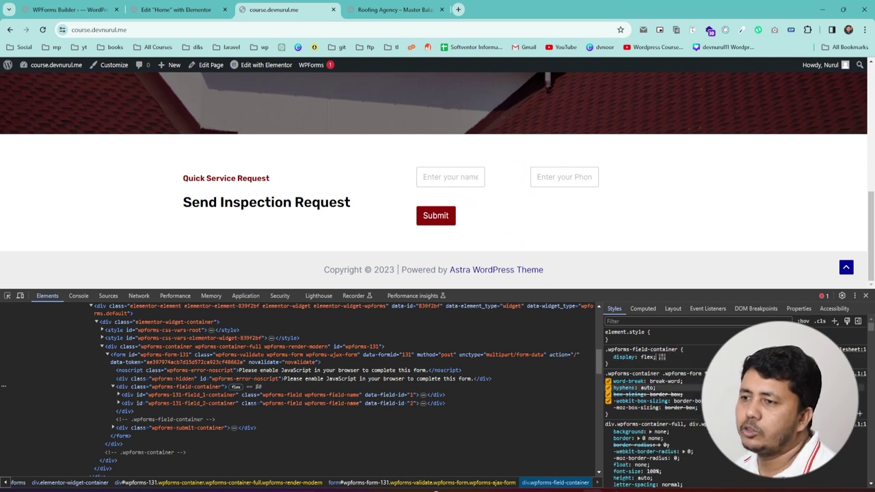
Step: Leave the WPForms builder for the WordPress dashboard and open the theme customizer's Additional CSS editor
click(55, 10)
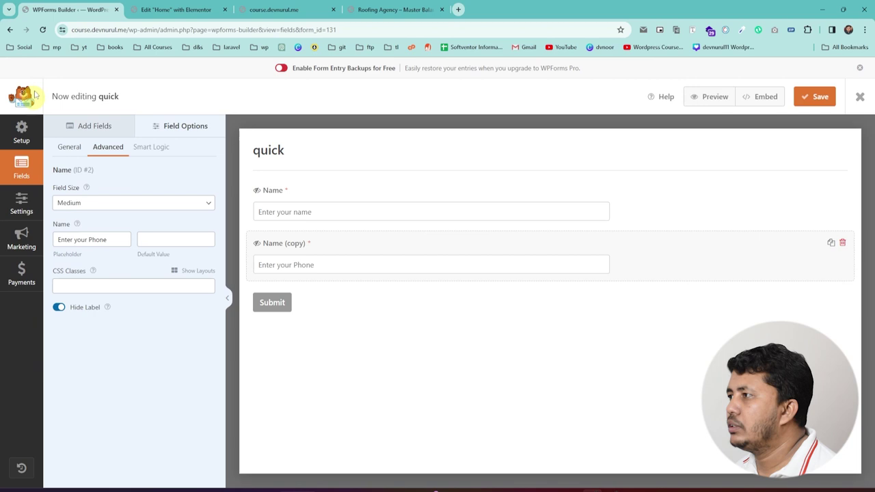
drag(155, 30, 412, 23)
key(BackSpace)
key(Return)
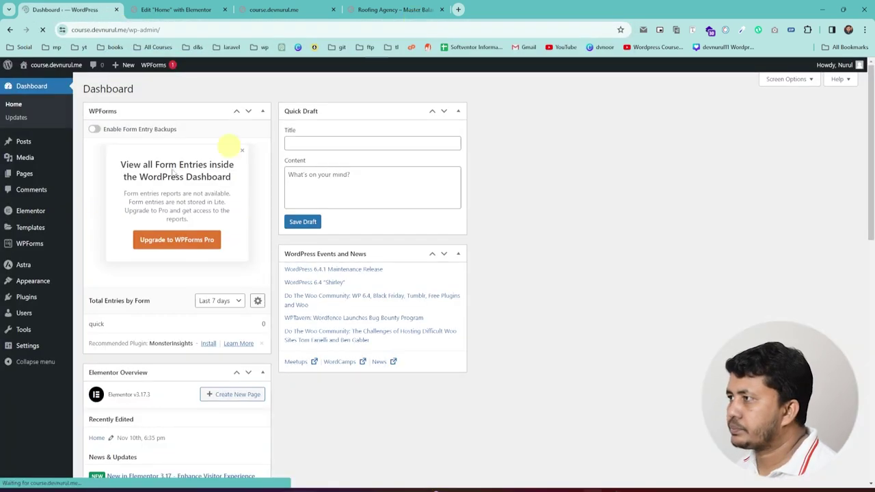
mouse_move(20, 286)
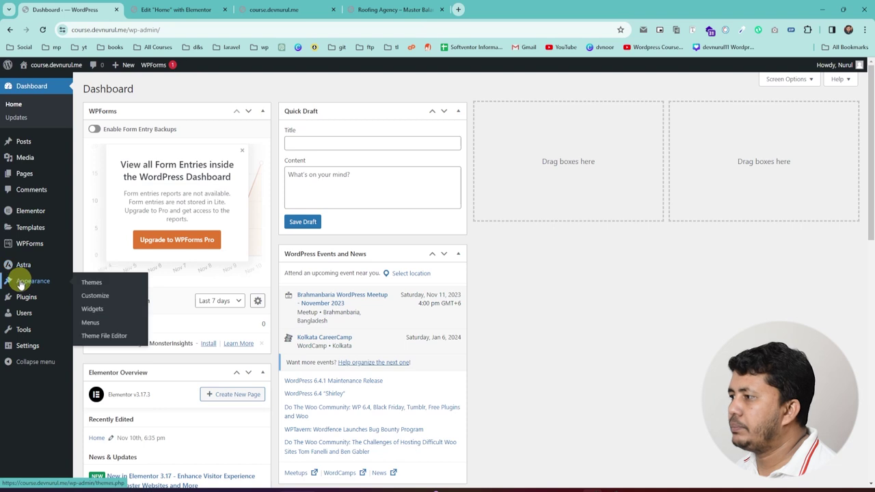
click(92, 296)
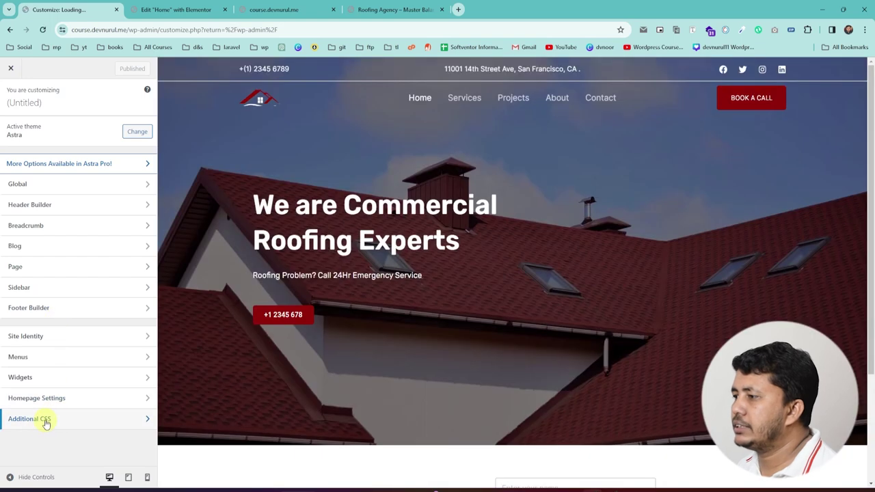
click(45, 419)
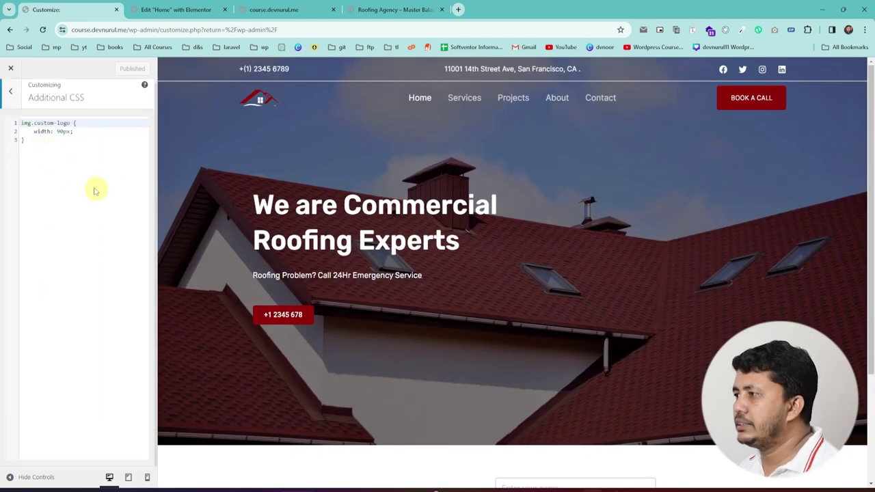
Step: Add the rule .wpforms-field-container { display: flex; } below the custom logo rule in the additional CSS
click(27, 164)
key(Return)
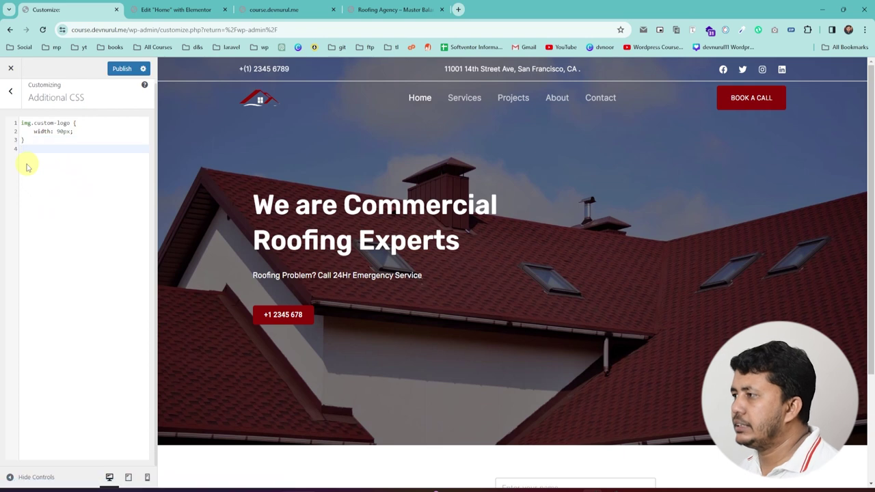
text(.wpforms-field-container {     display: flex; })
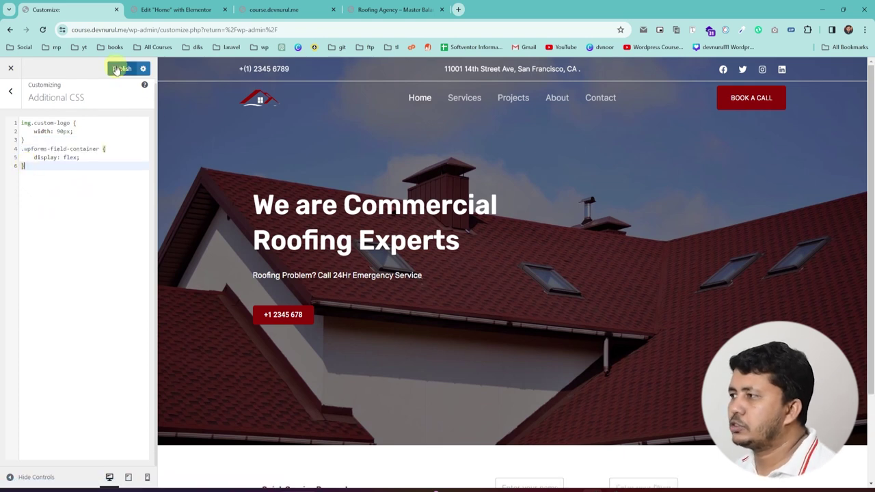
Step: Return to the live page and try a new display: flex style rule on the Elementor container holding the form
click(285, 14)
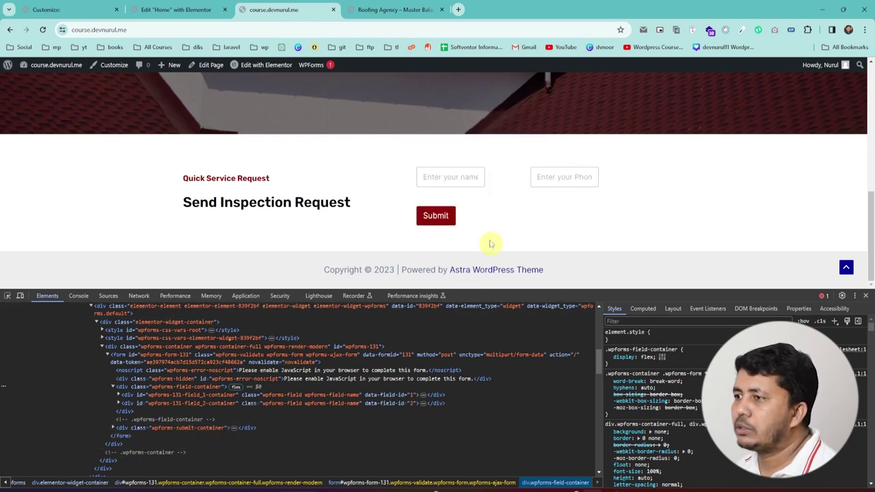
click(7, 296)
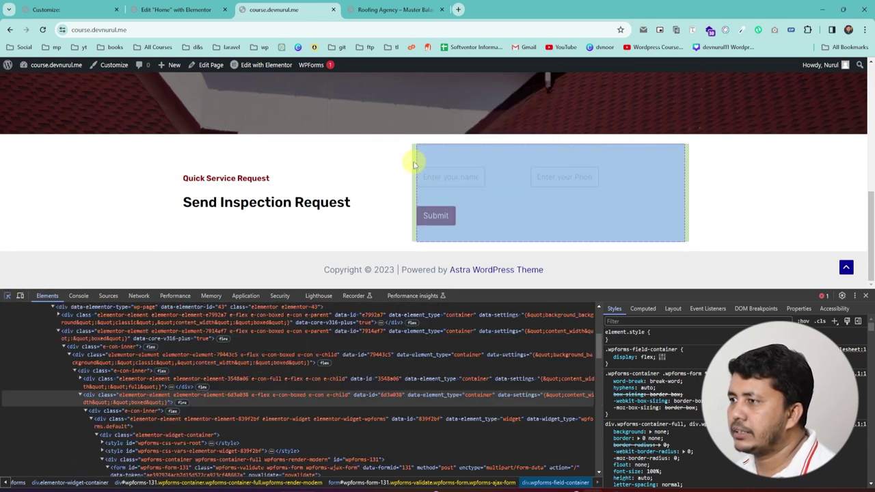
click(412, 161)
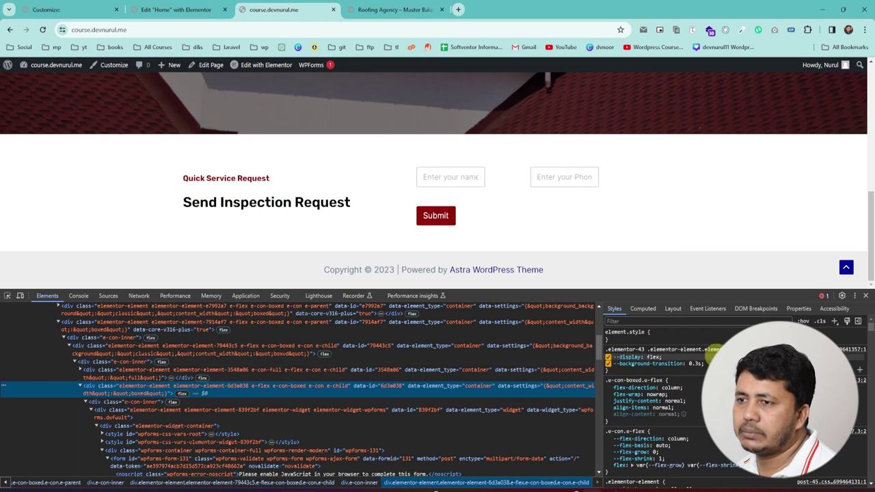
click(834, 321)
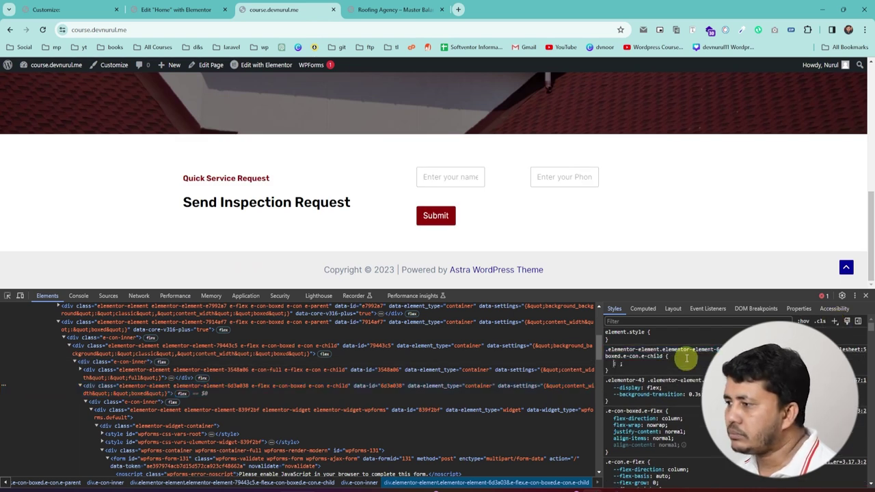
click(636, 369)
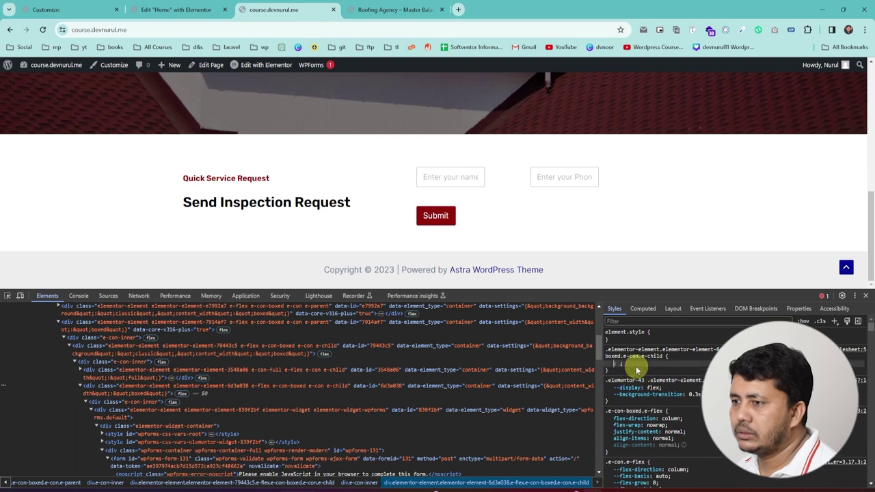
text(display:f)
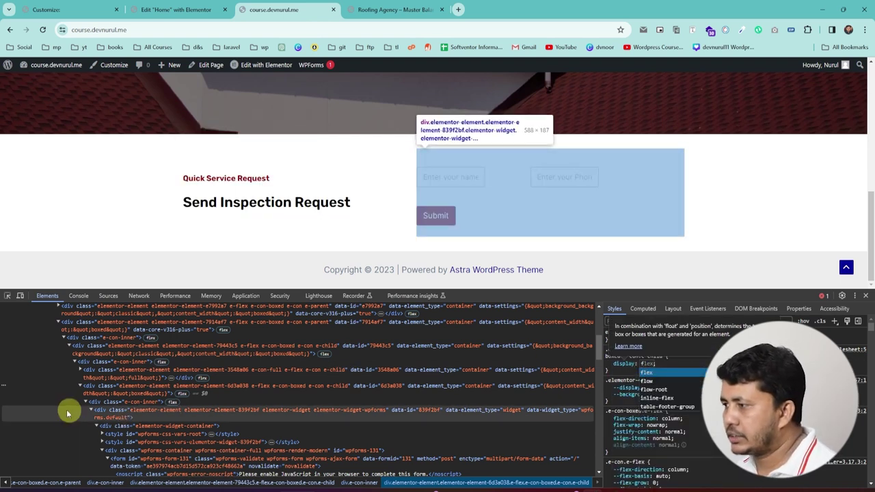
key(Return)
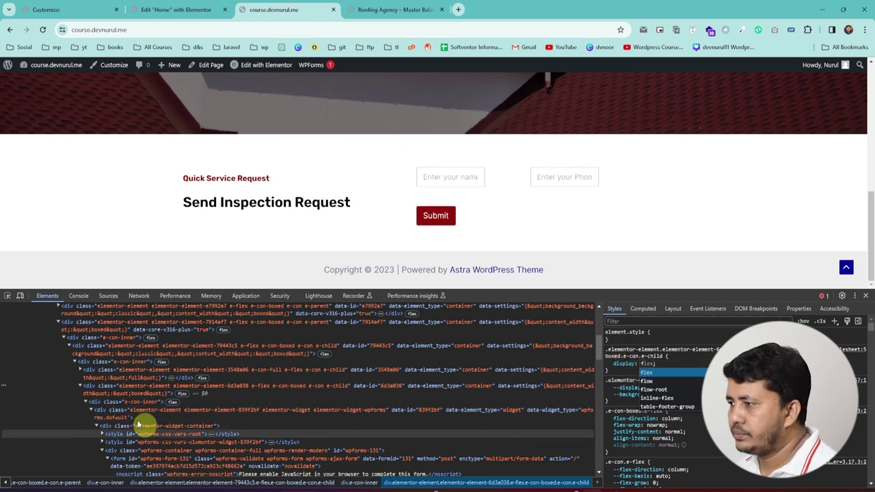
Step: Inspect the form on the live page and try a new display: flex style rule on its WPForms widget element
click(7, 296)
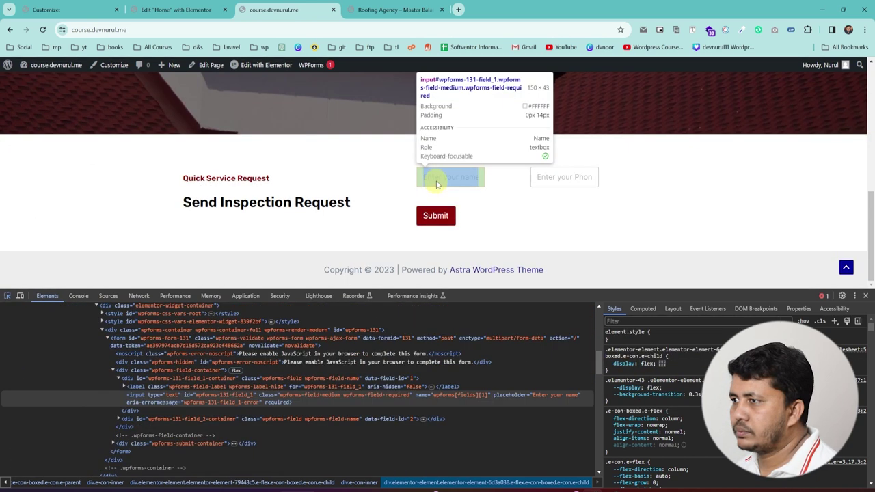
click(416, 161)
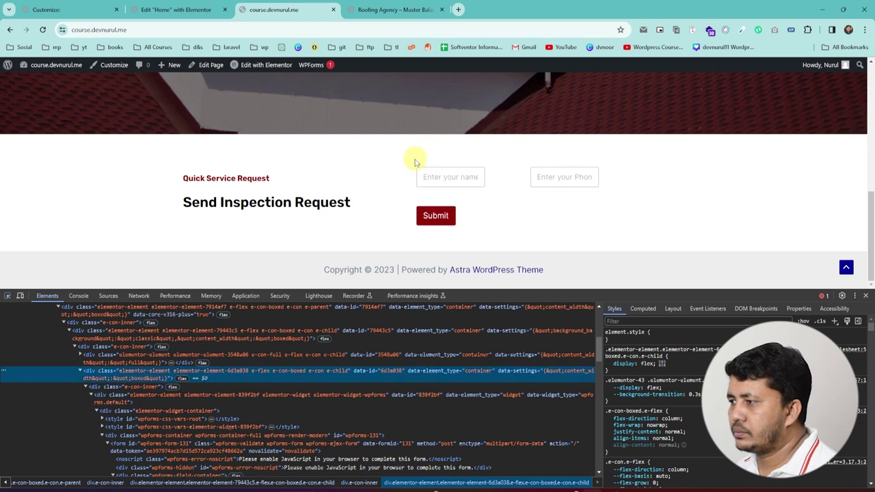
click(106, 387)
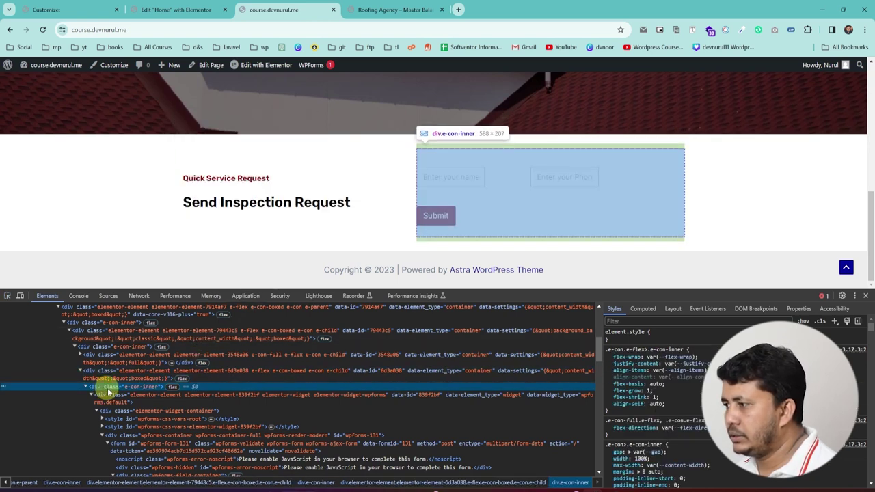
click(109, 395)
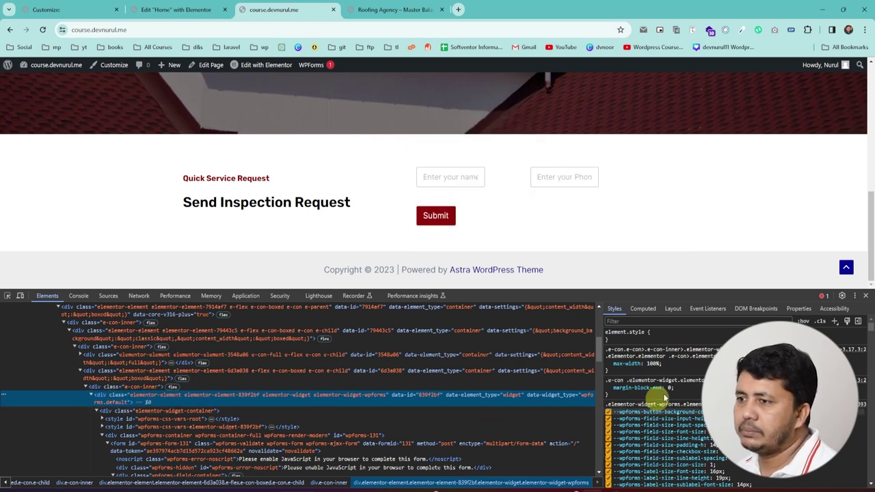
click(834, 322)
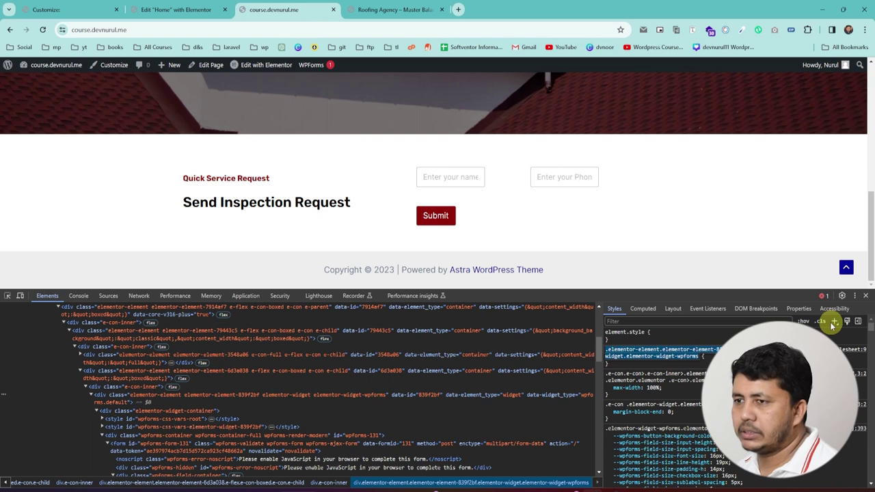
click(684, 367)
text(display: )
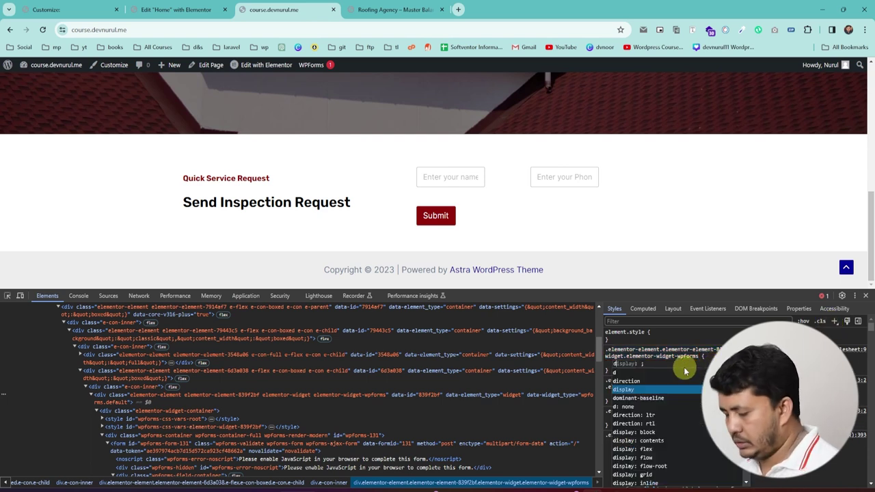
text(flex)
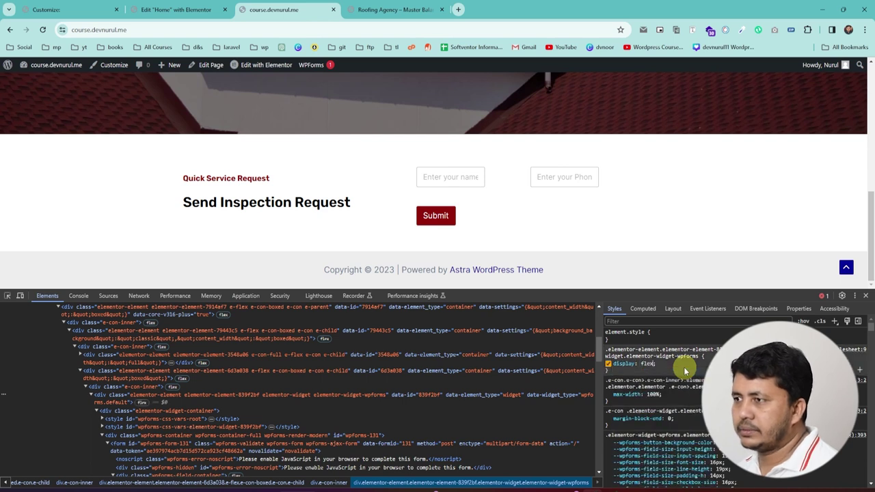
key(Return)
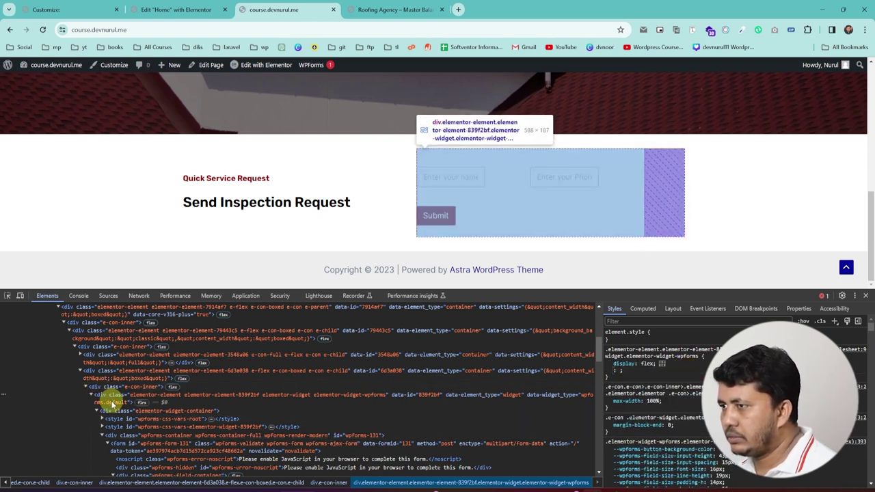
Step: Add a test style rule for form#wpforms-form-131 with display: flex in the live page's developer tools
click(122, 452)
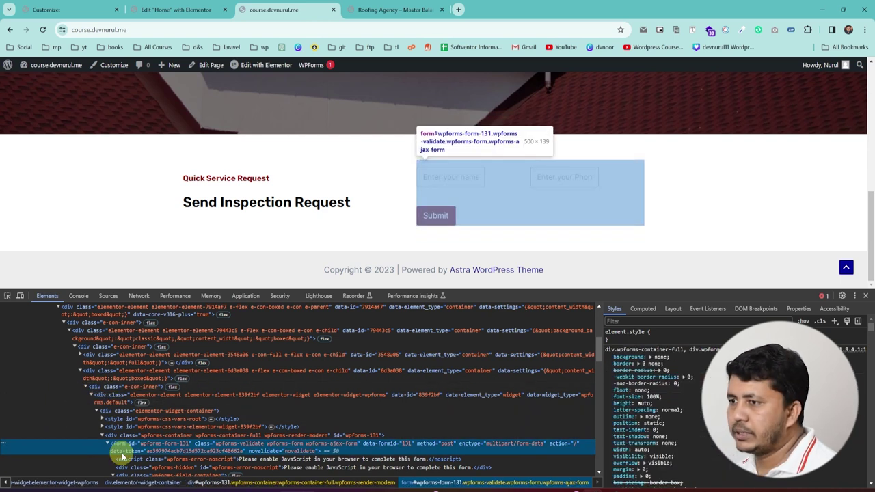
click(835, 322)
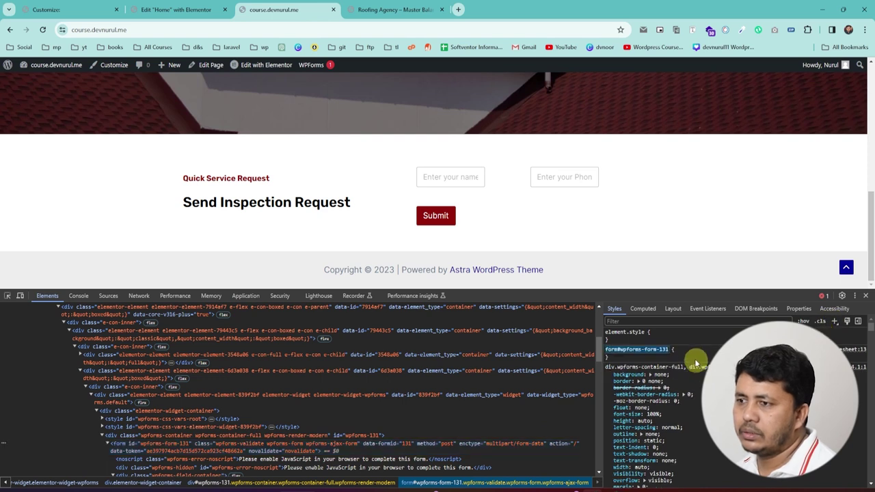
click(692, 358)
text(d)
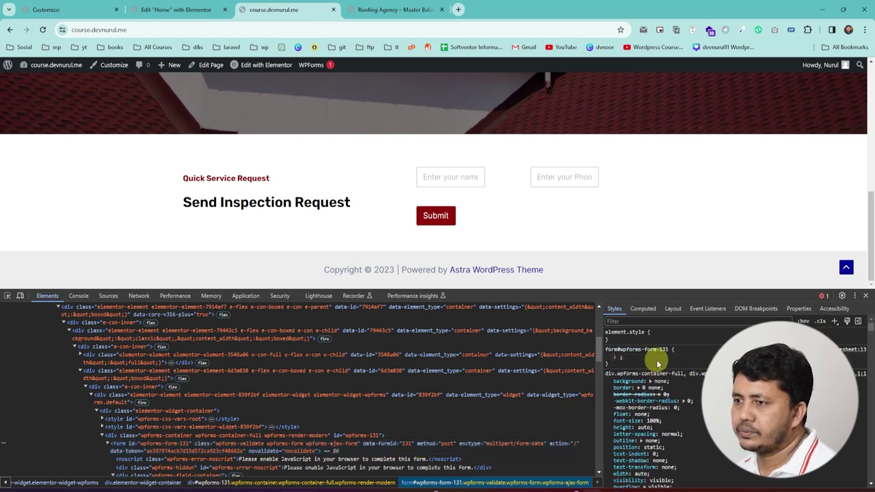
key(Tab)
text(f)
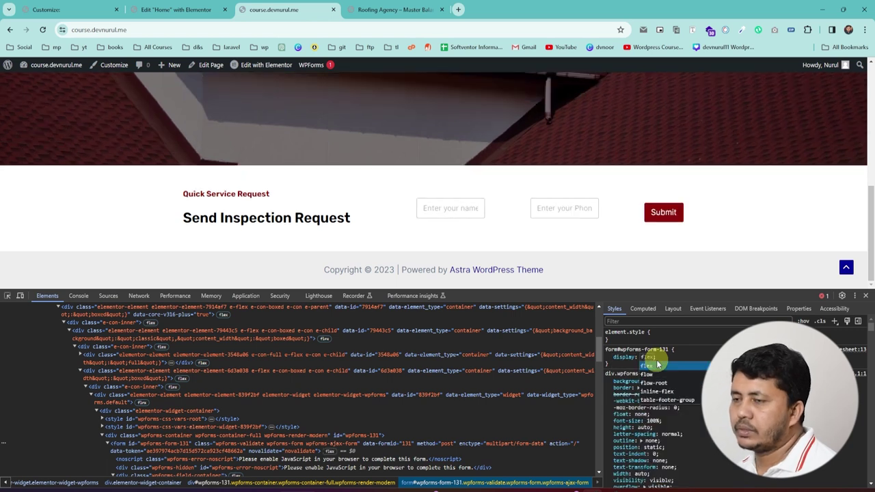
key(Return)
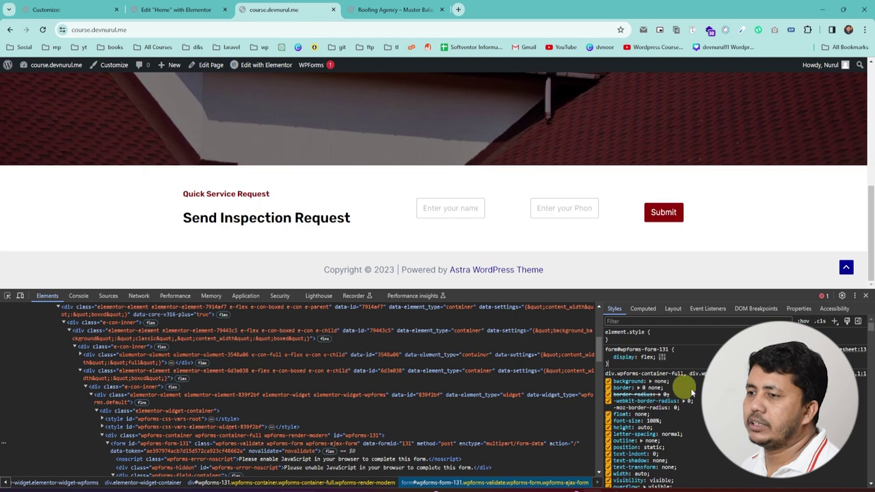
Step: Copy the form#wpforms-form-131 rule, paste it below the .wpforms-field-container rule in the customizer's additional CSS, and publish it
right_click(697, 357)
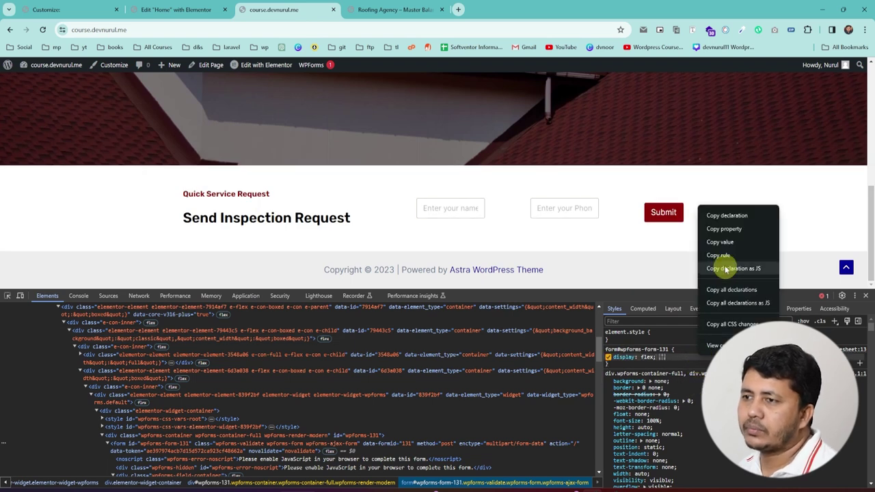
click(722, 257)
click(175, 10)
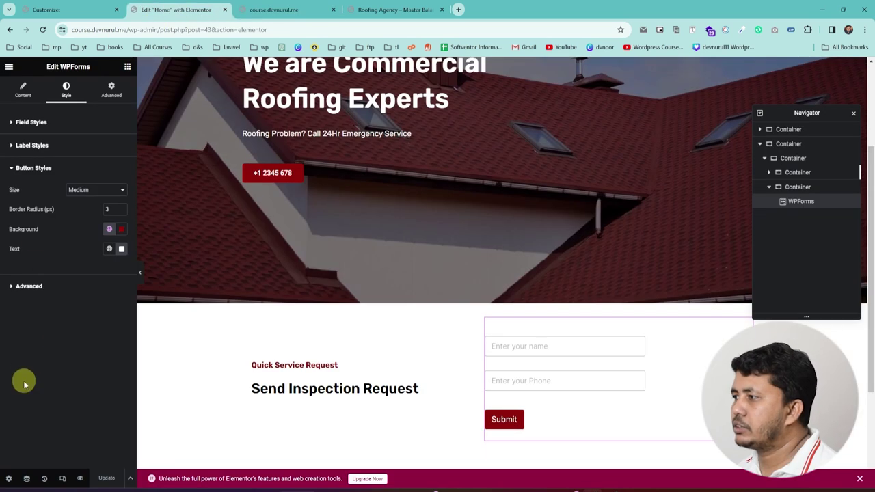
click(58, 10)
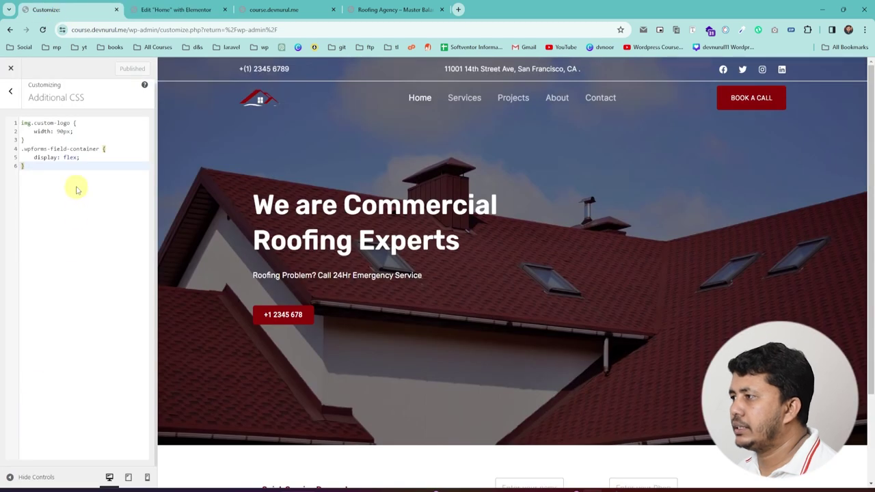
key(Return)
key(Return)
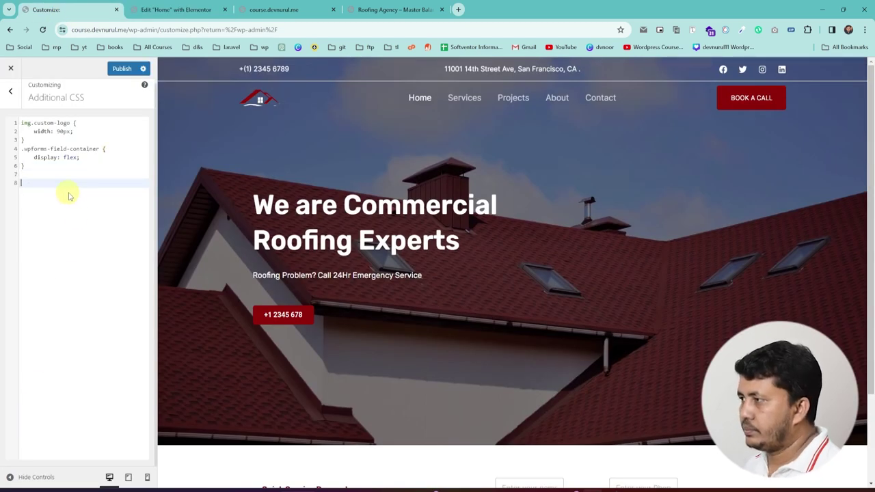
key(ctrl+v)
scroll(485, 385, down, 2)
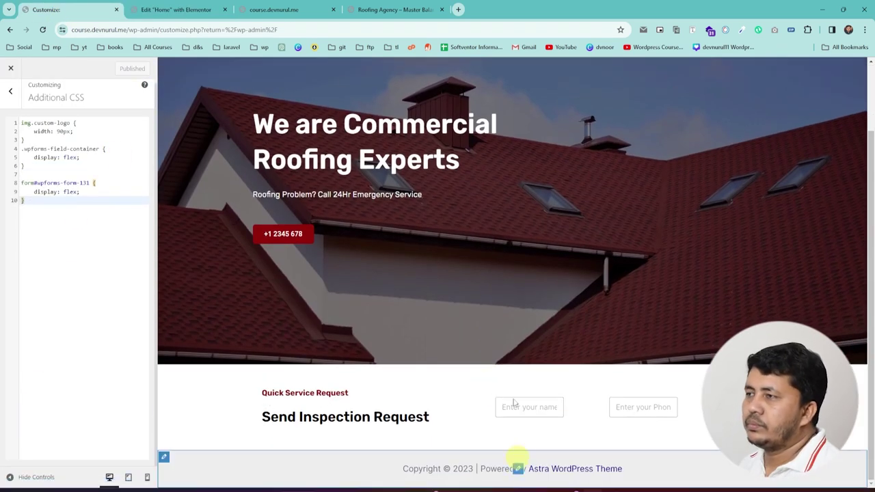
Step: Compare the live page's form row with the reference page, and reload the live page to check the published layout
click(287, 10)
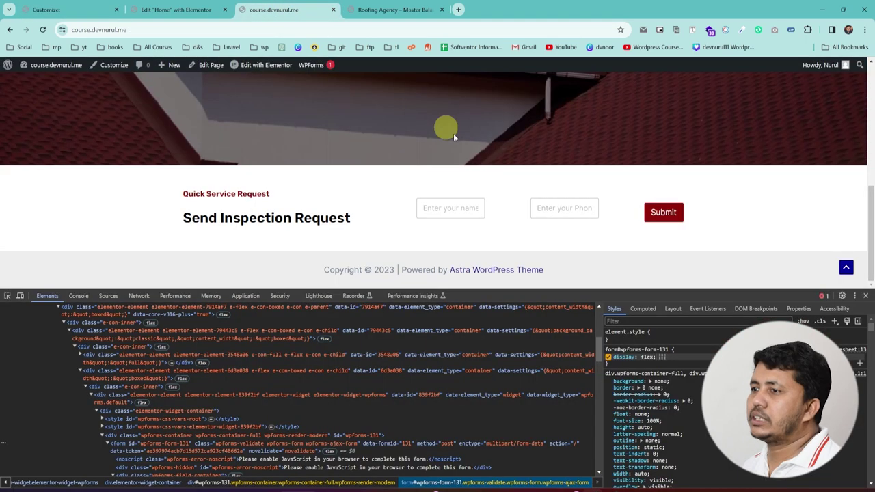
click(379, 12)
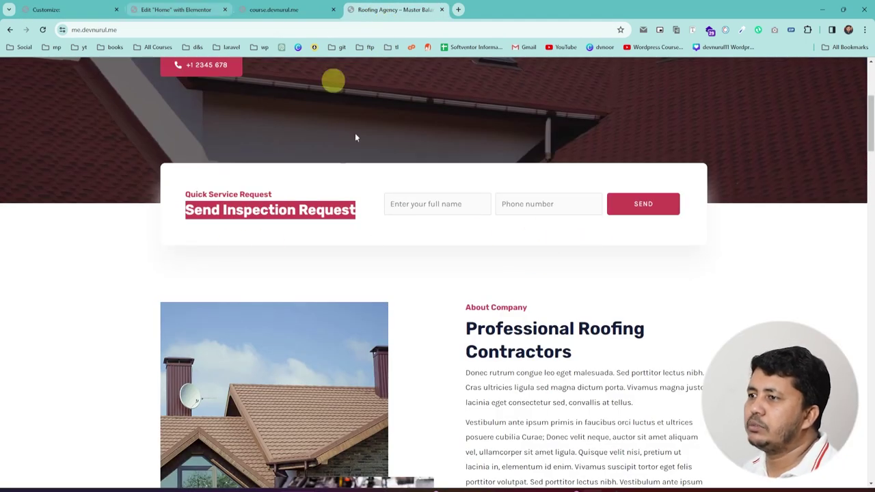
click(270, 9)
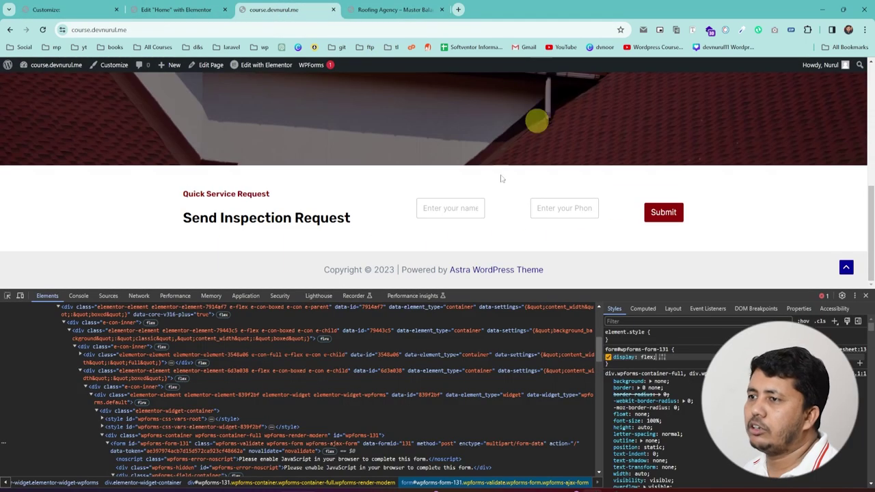
click(43, 29)
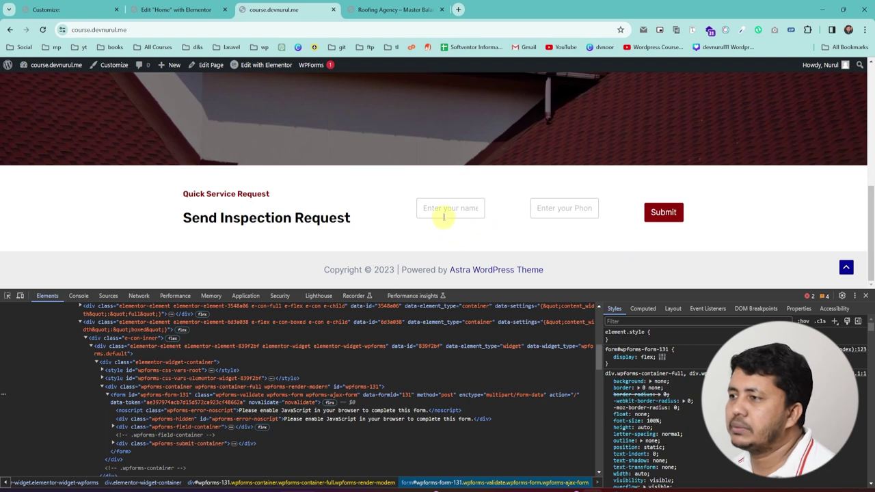
click(575, 213)
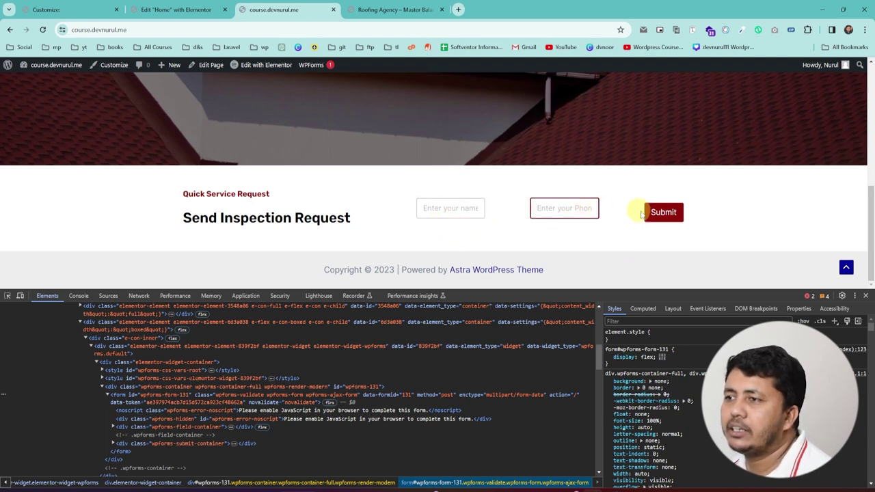
Step: Return to the Elementor editor for the home page and reload it to apply the new CSS to the form section
click(175, 10)
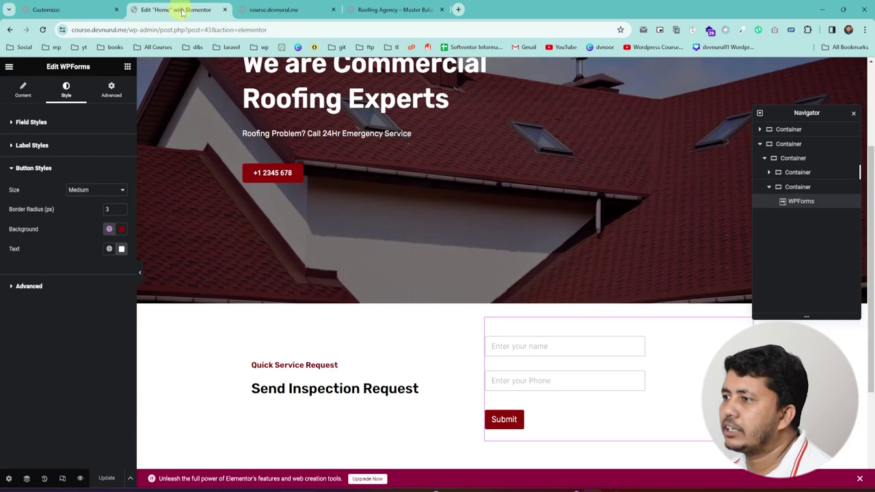
scroll(400, 367, down, 2)
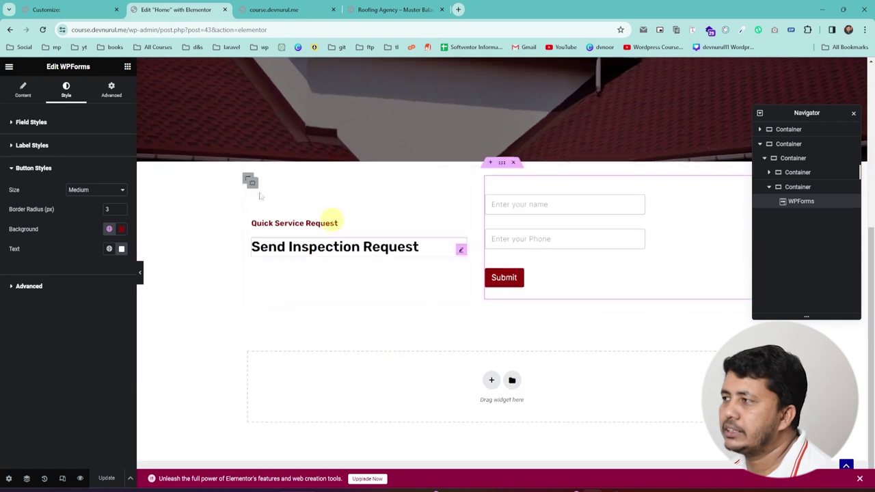
click(43, 29)
scroll(328, 233, down, 4)
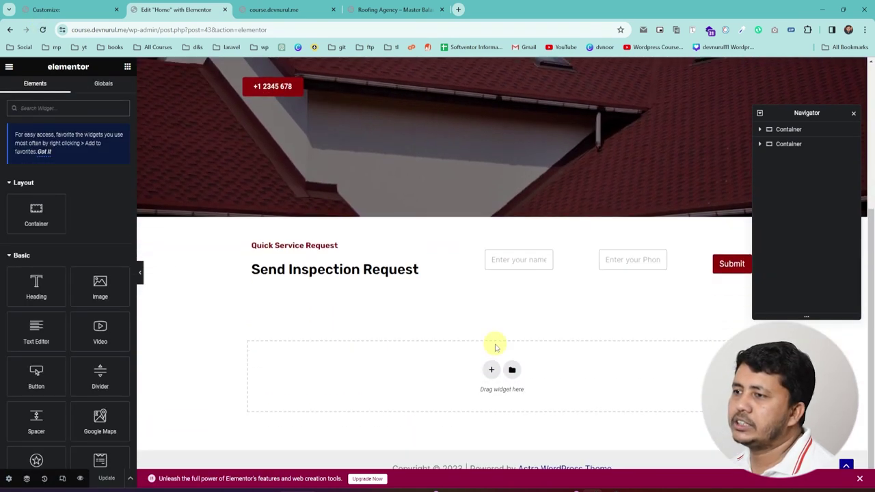
Step: Expand the inspection request section's outer container in the Navigator and select the container nested inside it
click(853, 114)
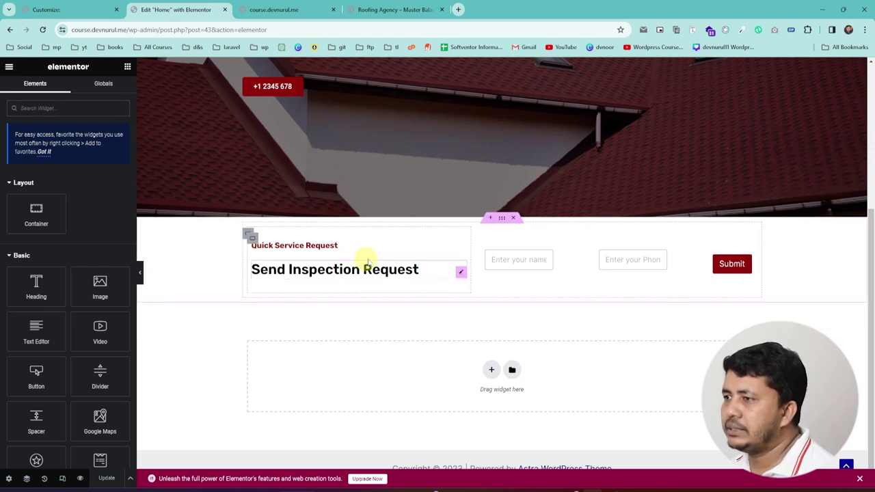
click(26, 481)
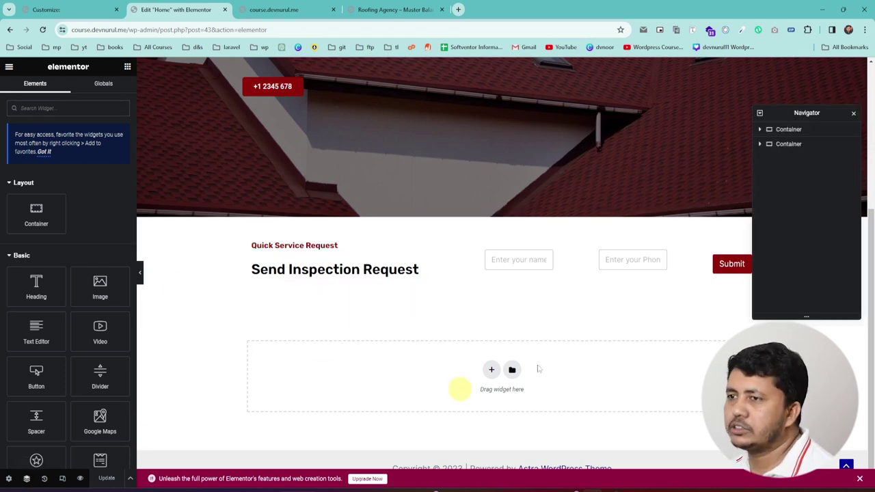
click(765, 146)
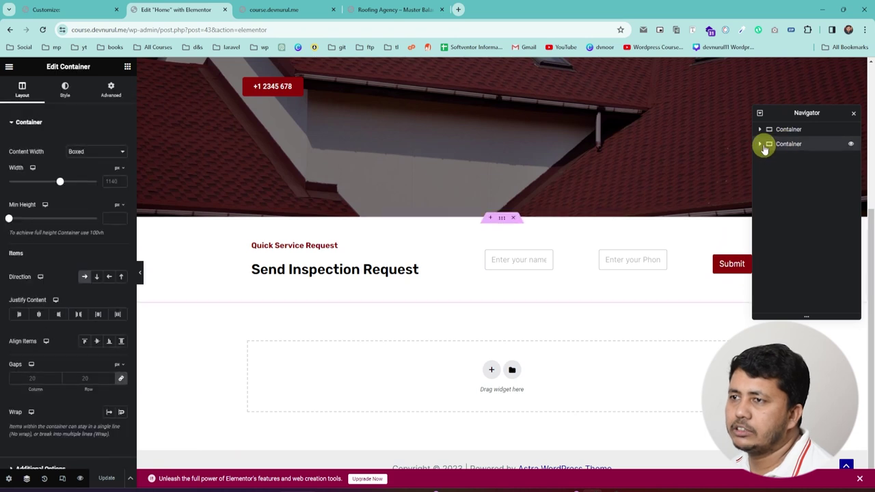
click(760, 145)
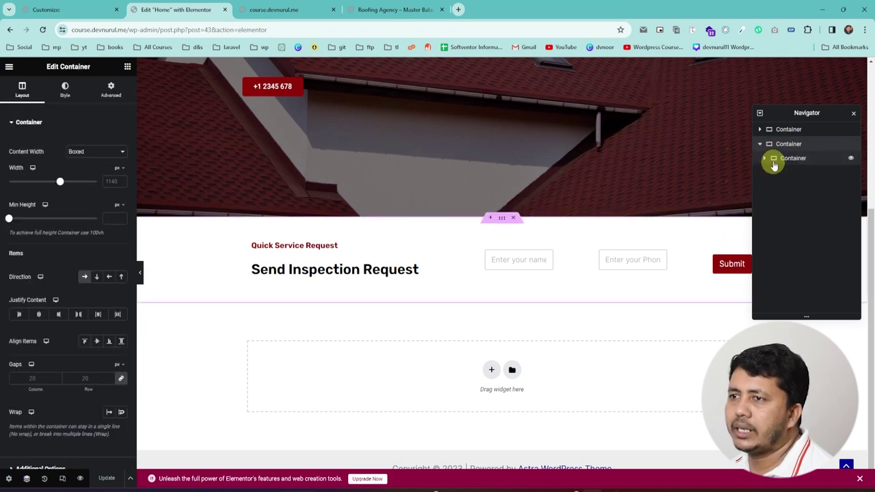
click(775, 162)
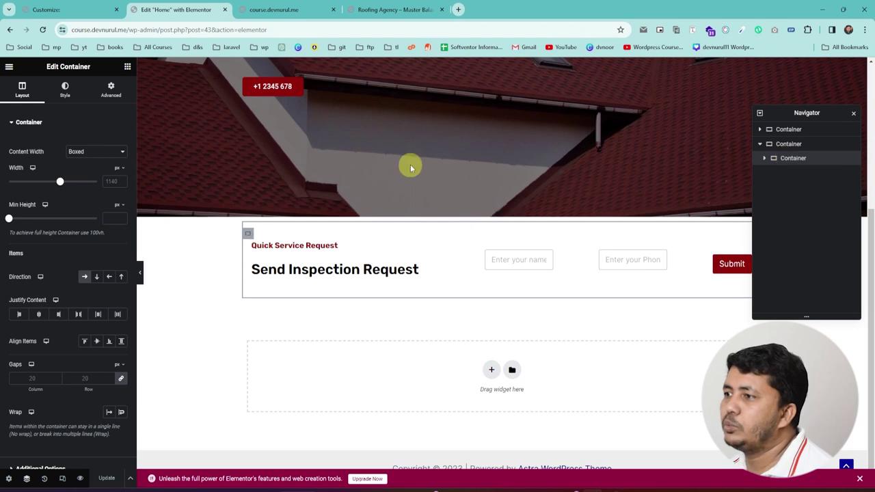
Step: Unlink the form section container's margin values, set the top margin to -85 px with the other sides at 0, and update the page
scroll(370, 178, up, 2)
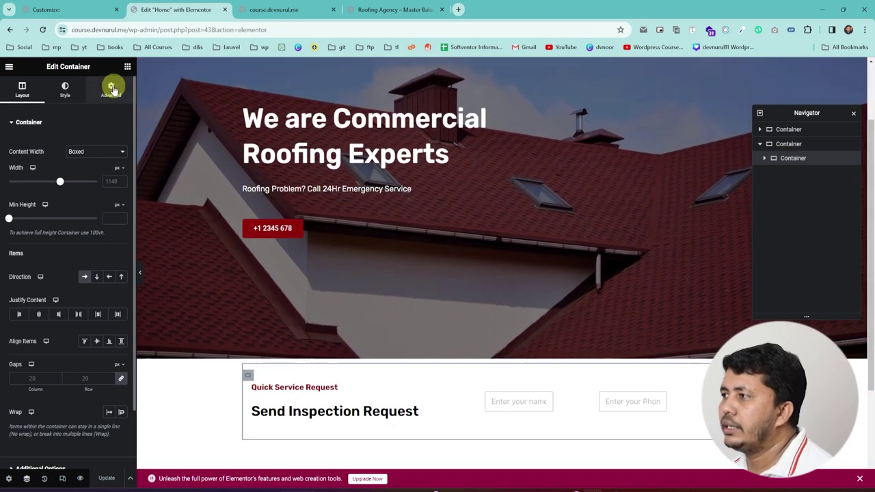
click(111, 89)
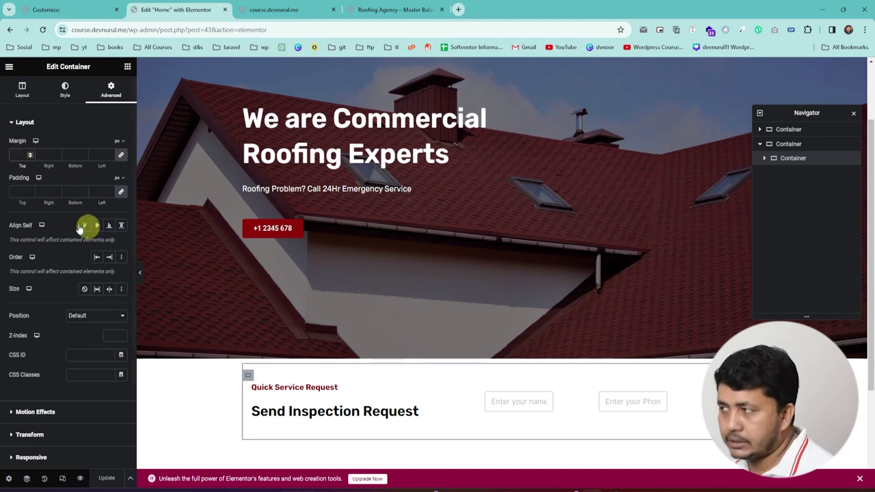
click(30, 159)
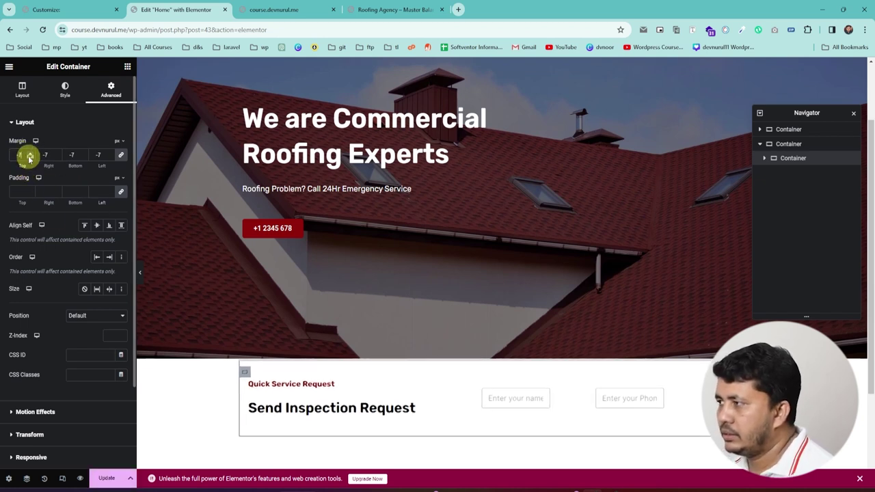
scroll(30, 156, up, 13)
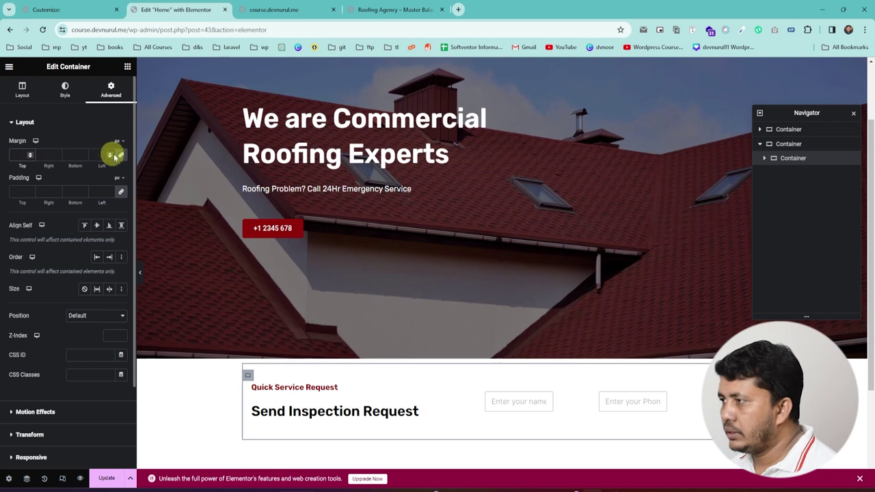
scroll(31, 158, down, 13)
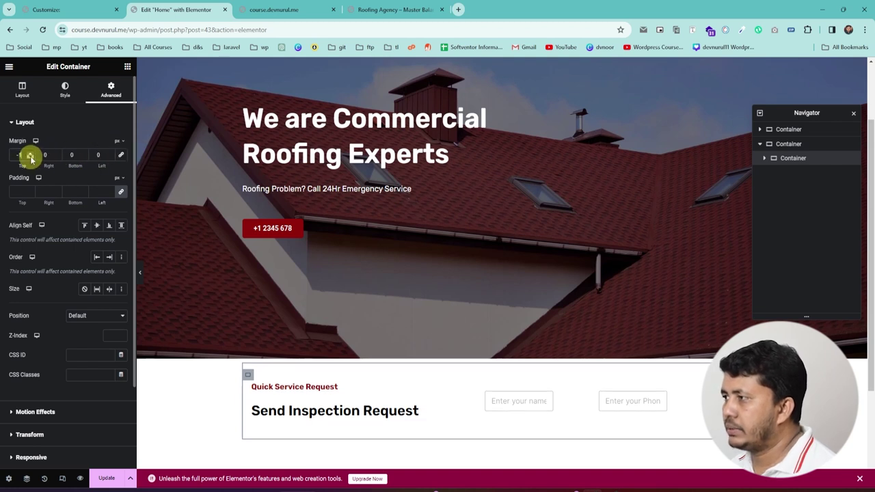
scroll(30, 157, down, 20)
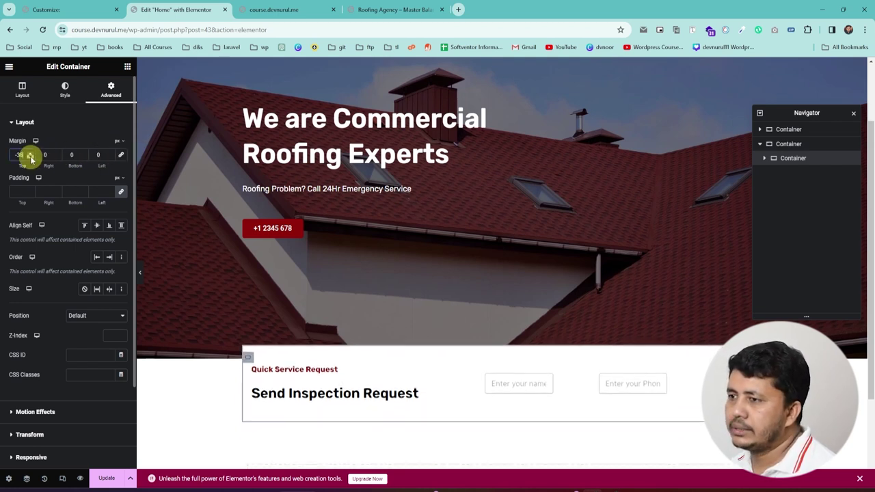
scroll(30, 157, down, 20)
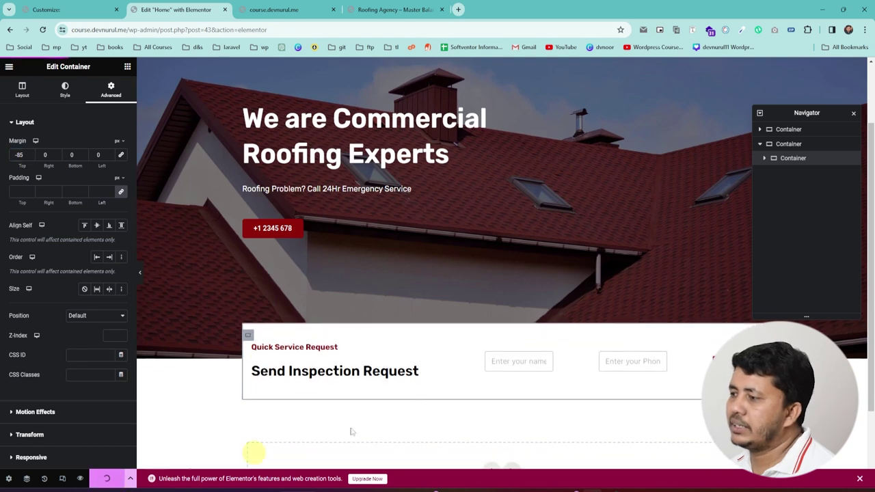
Step: Compare the overlapping form section in the editor and on the live page with the reference page's form card
click(299, 11)
click(426, 15)
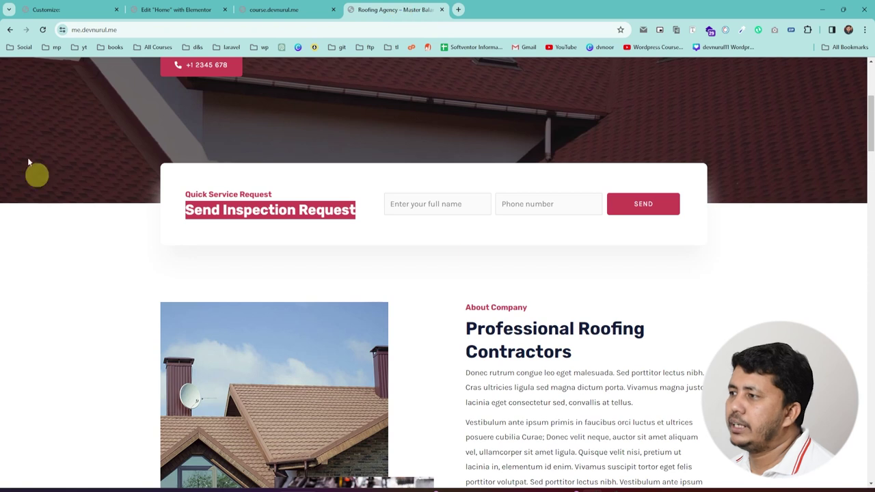
click(42, 30)
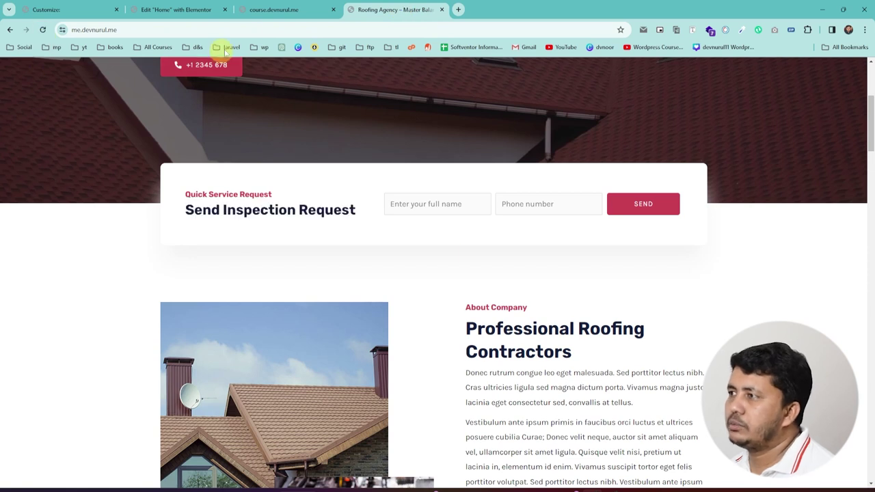
click(274, 10)
click(176, 10)
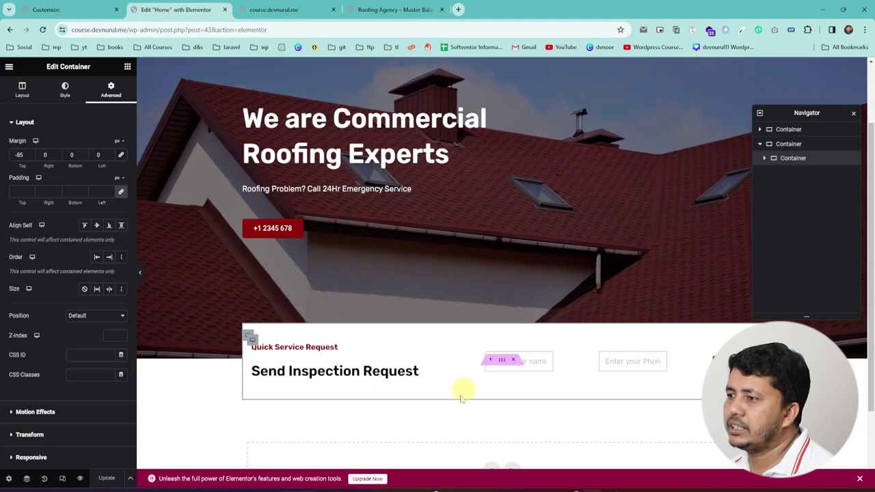
click(390, 11)
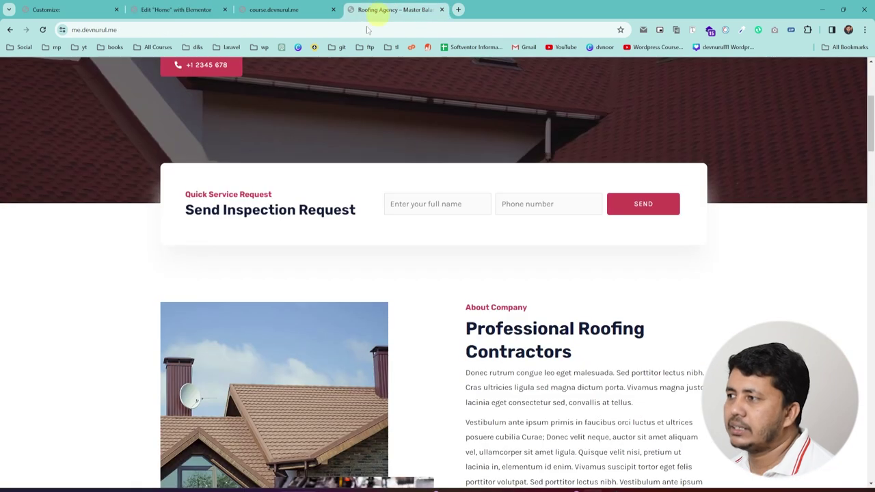
Step: Return to the Elementor editor, set the form container's border radius to 10 px on all corners, and update the page
click(176, 10)
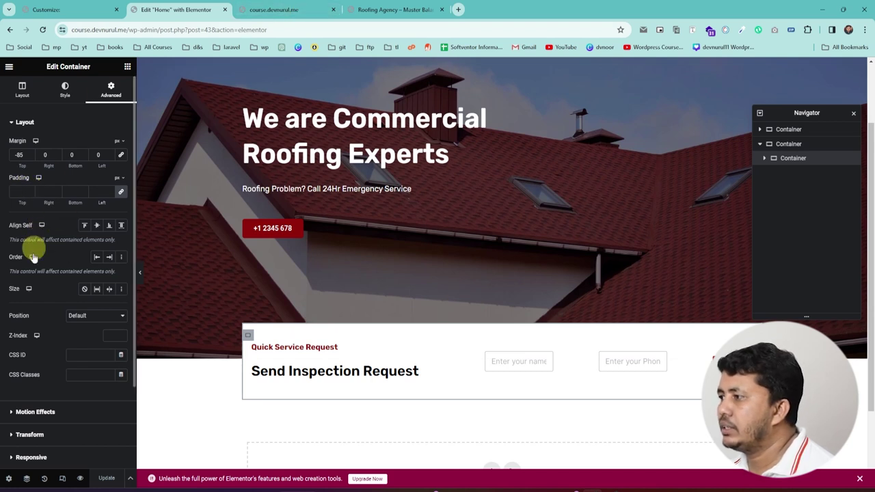
click(68, 93)
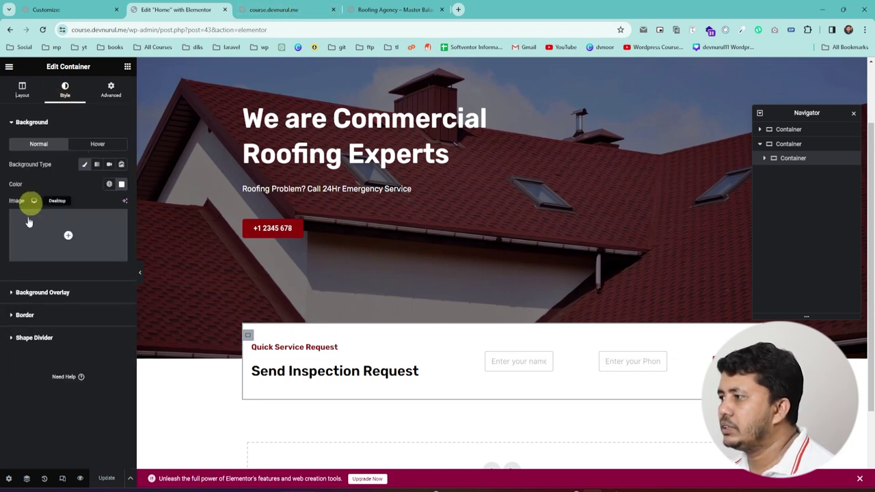
click(27, 312)
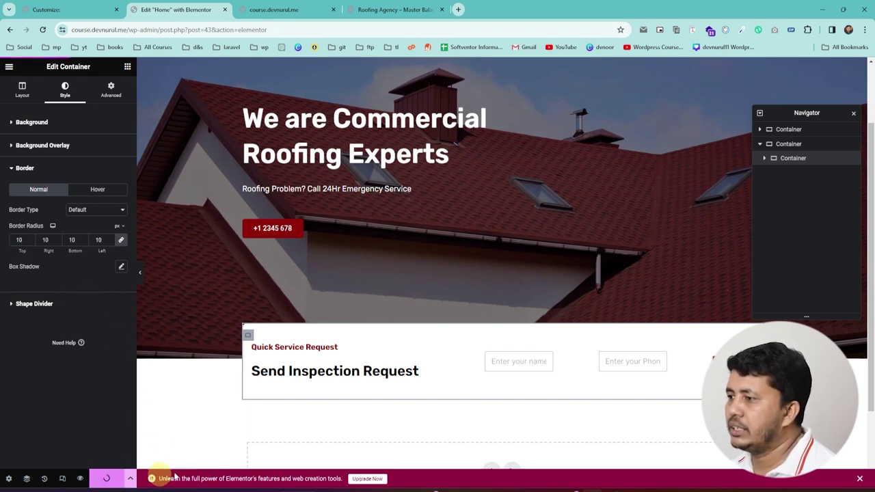
Step: Close the developer tools on the live page and examine how the rounded form section overlaps the hero
click(285, 15)
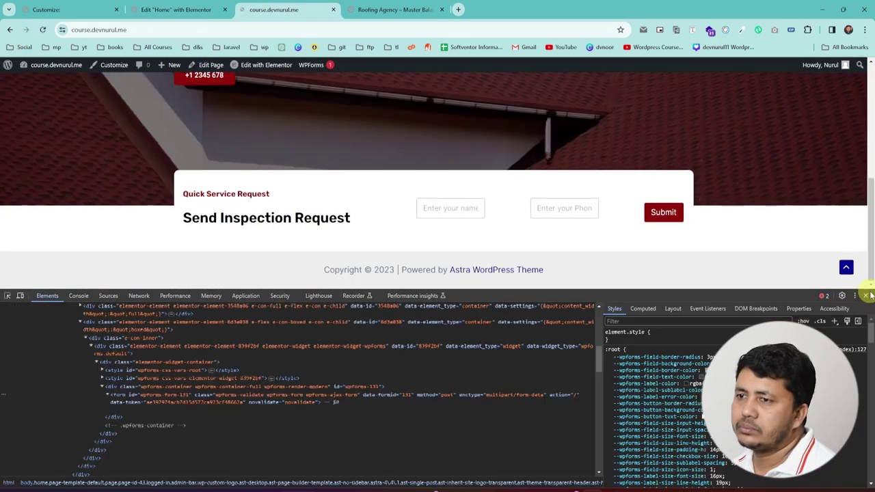
click(865, 296)
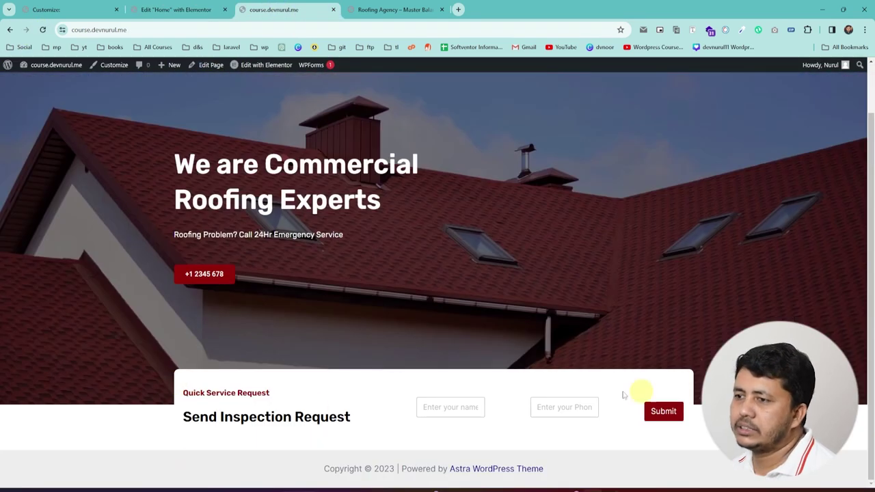
scroll(553, 389, up, 1)
scroll(582, 424, down, 1)
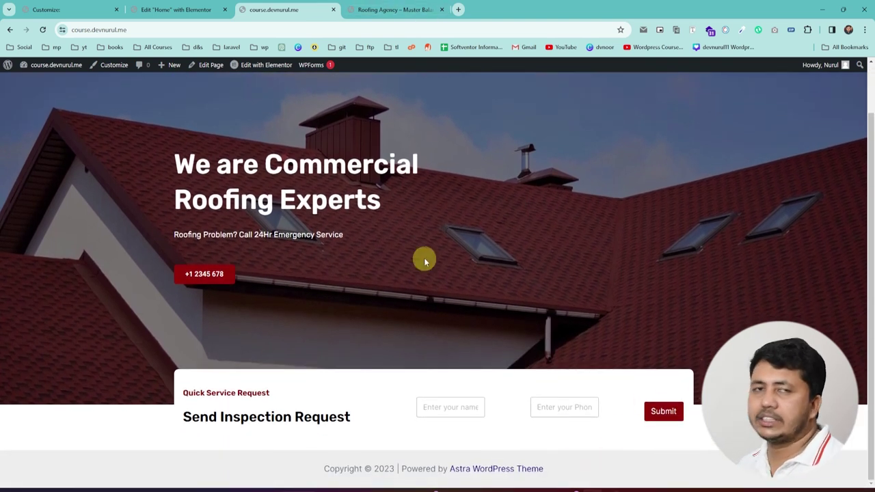
scroll(363, 273, up, 1)
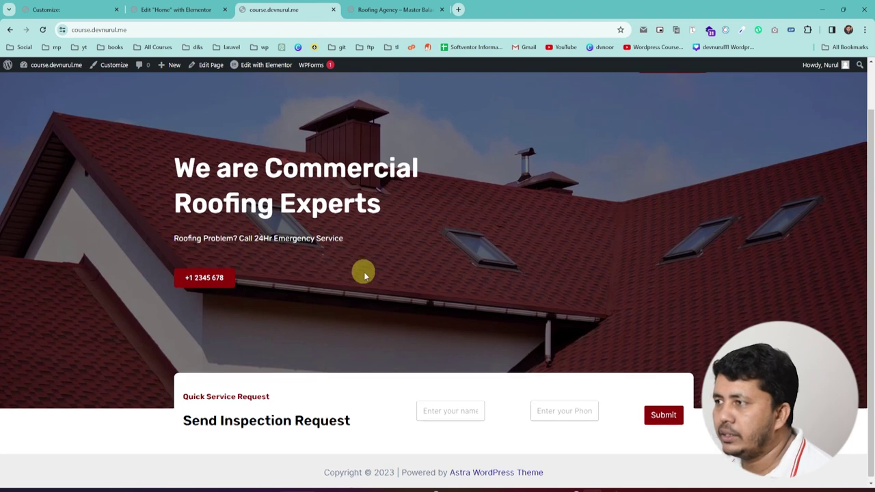
scroll(364, 271, down, 1)
scroll(355, 288, up, 1)
scroll(370, 335, down, 1)
scroll(371, 346, up, 1)
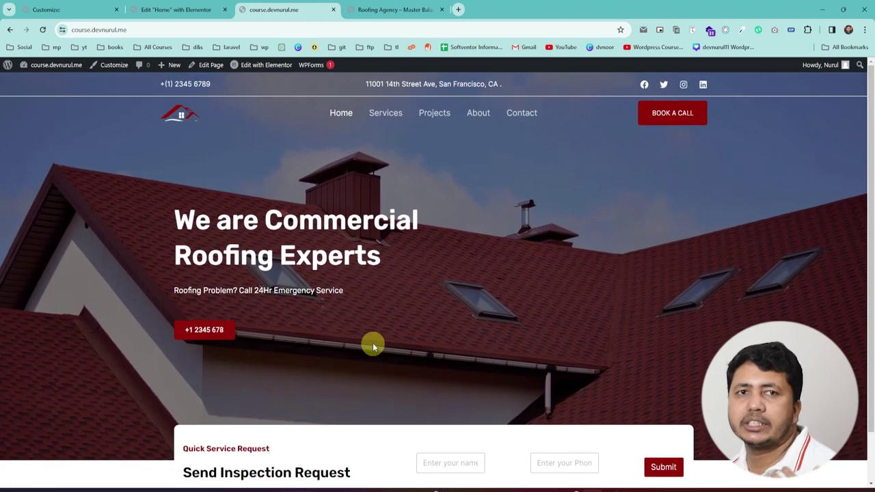
scroll(373, 347, down, 1)
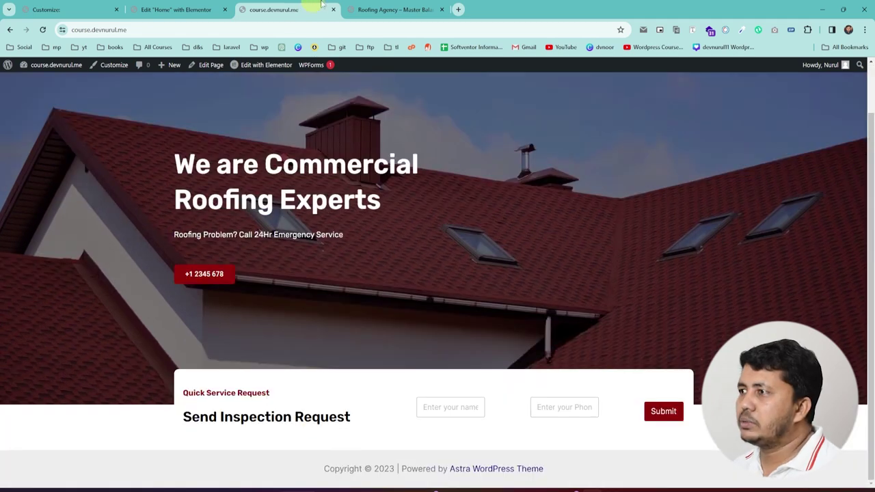
Step: Check the reference page's About Company layout, and add a container with two equal columns below the inspection request section in Elementor
click(387, 8)
scroll(393, 277, down, 3)
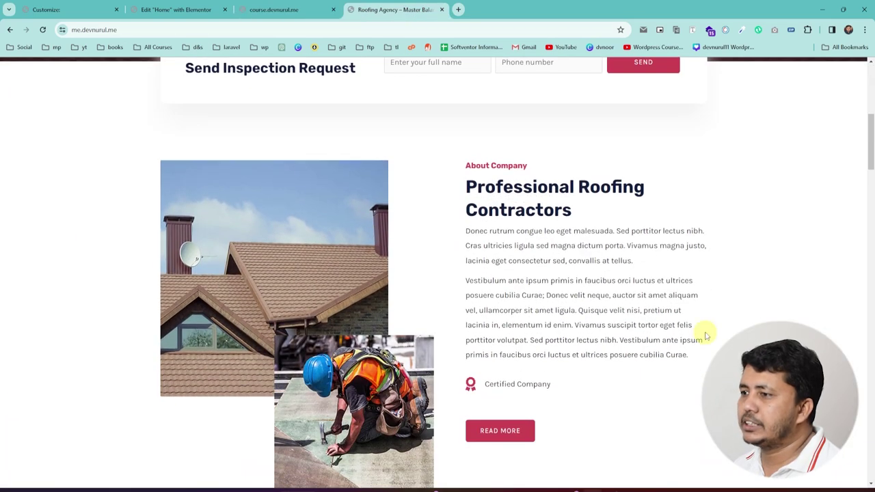
scroll(706, 336, down, 1)
scroll(537, 322, up, 2)
scroll(215, 322, down, 1)
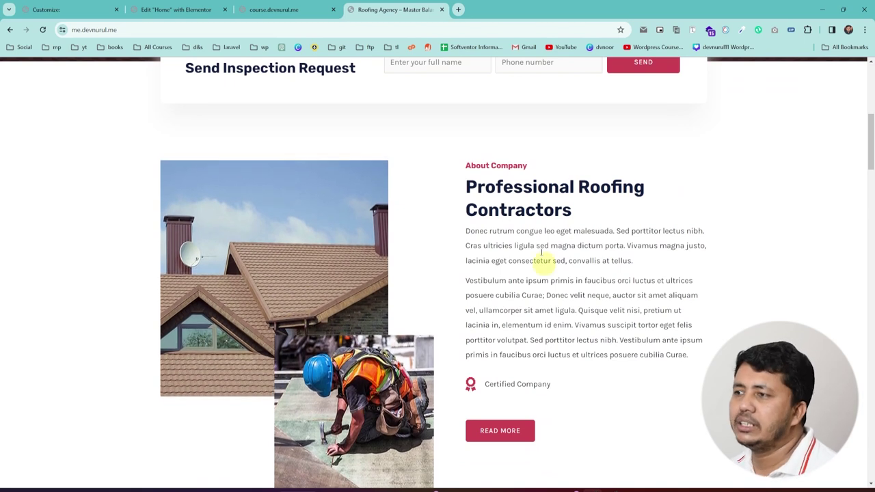
click(175, 9)
scroll(512, 327, down, 2)
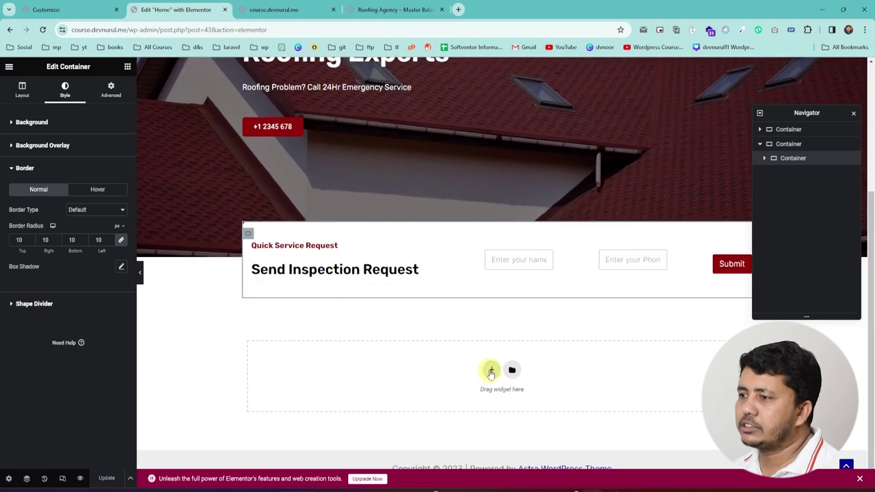
click(491, 372)
scroll(431, 371, down, 1)
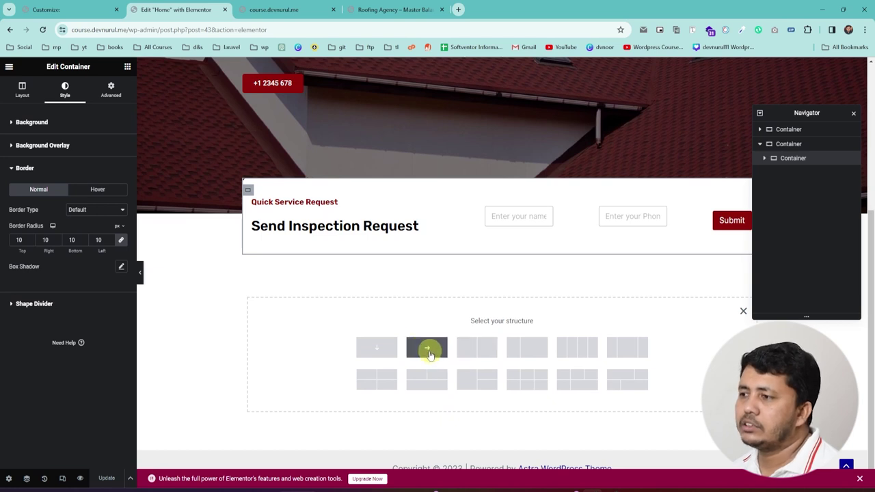
click(474, 351)
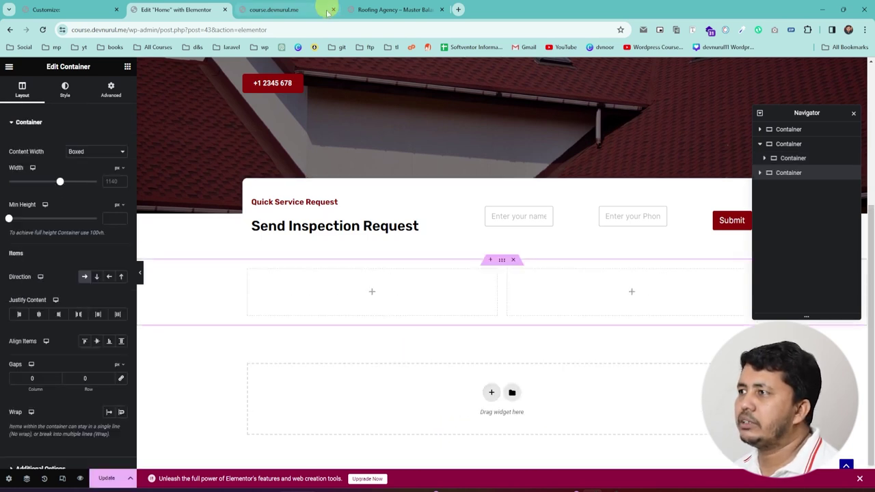
Step: Duplicate the "Send Inspection Request" heading and move the copy into the new section's right column
click(390, 9)
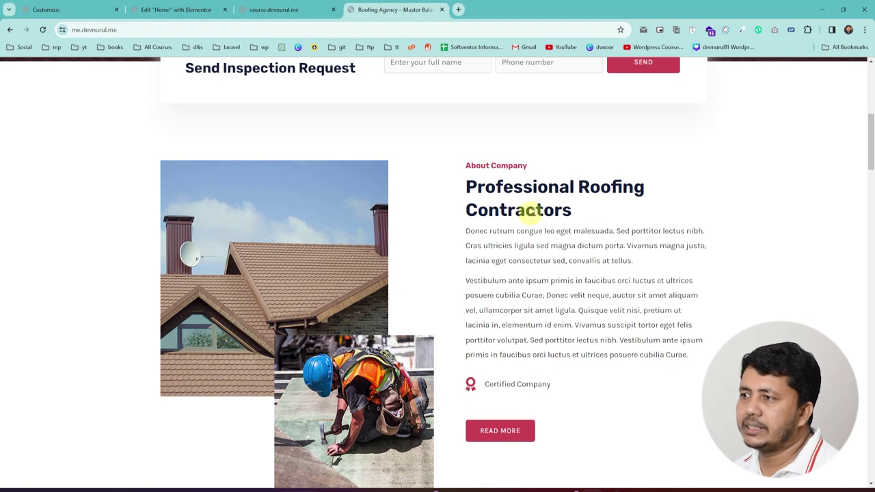
scroll(531, 171, up, 3)
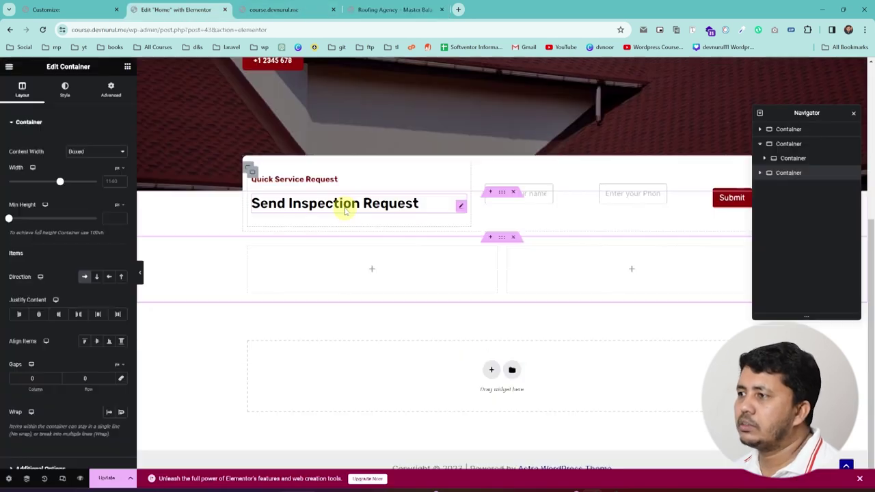
click(176, 9)
click(461, 206)
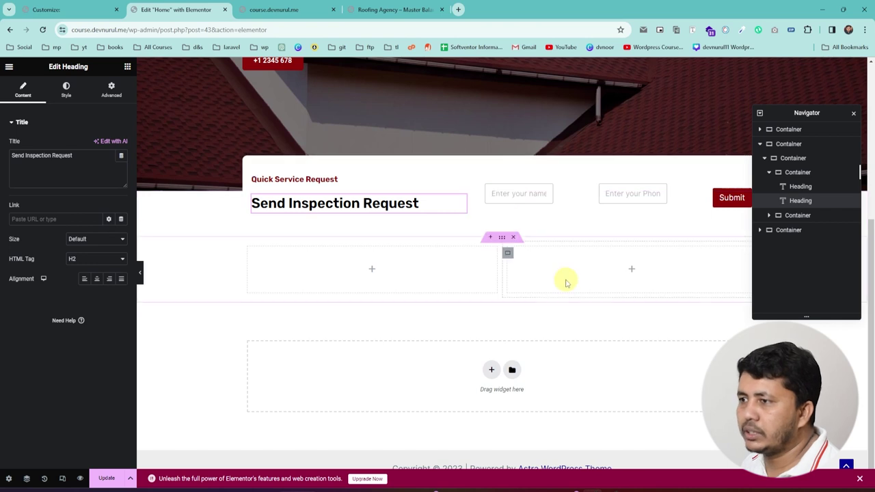
key(ctrl+d)
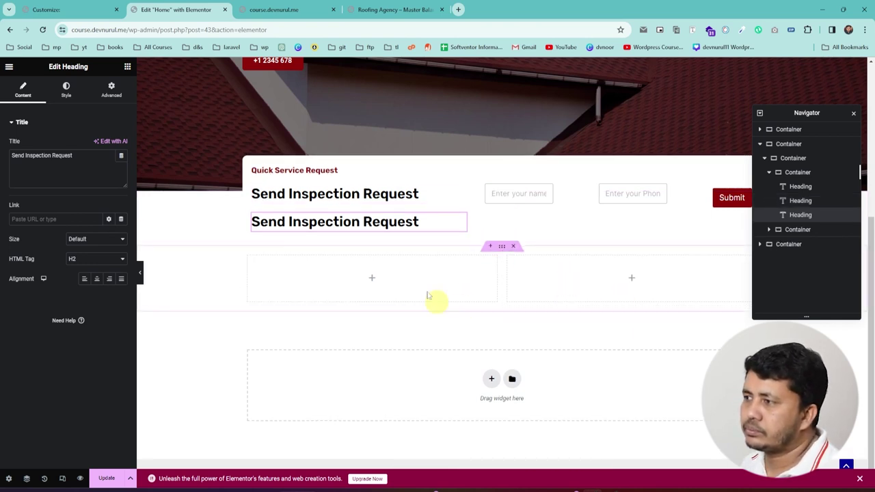
drag(461, 227, 566, 284)
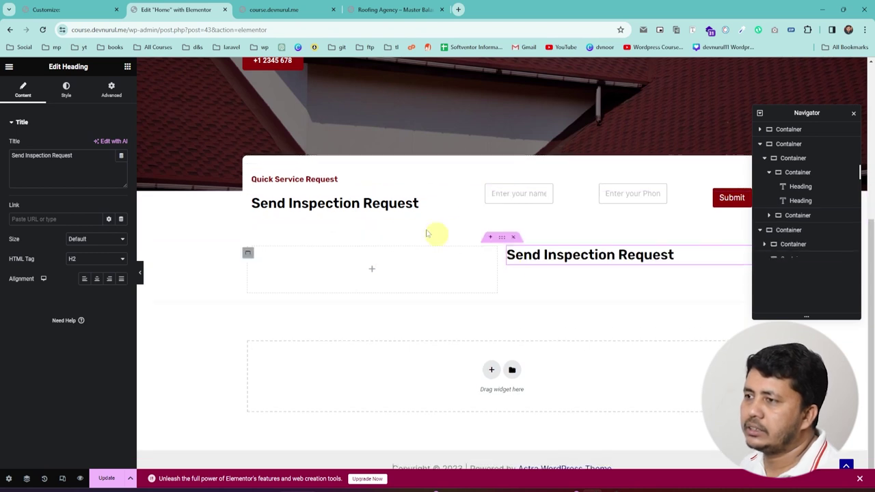
Step: Duplicate the "Quick Service Request" heading and place the copy above the heading in the new section's right column
click(367, 183)
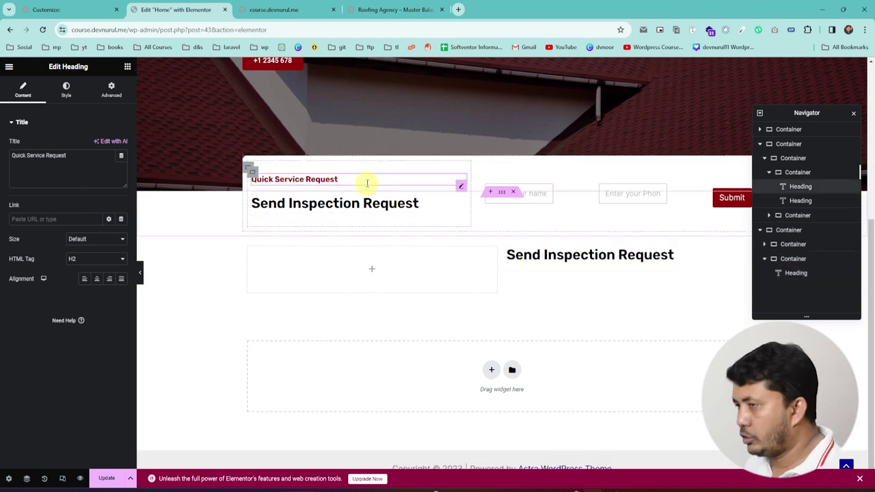
key(ctrl+d)
drag(463, 206, 540, 262)
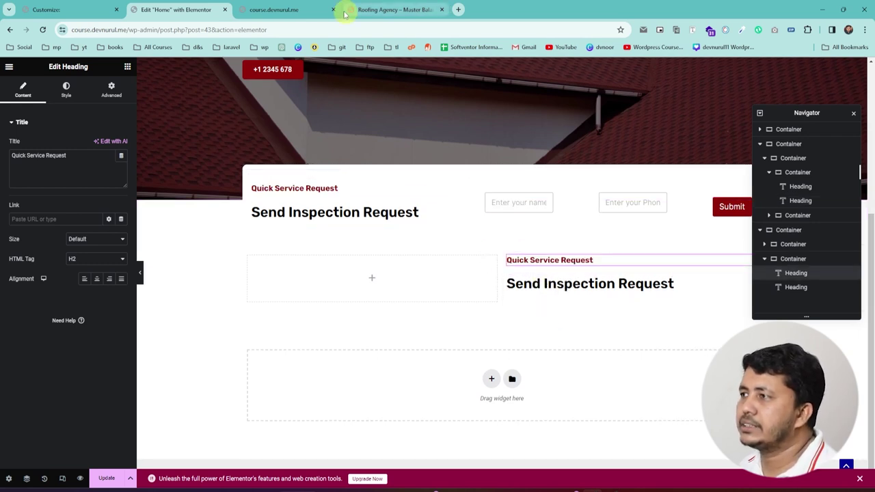
Step: Copy the "About Company" label text from the reference page
click(273, 10)
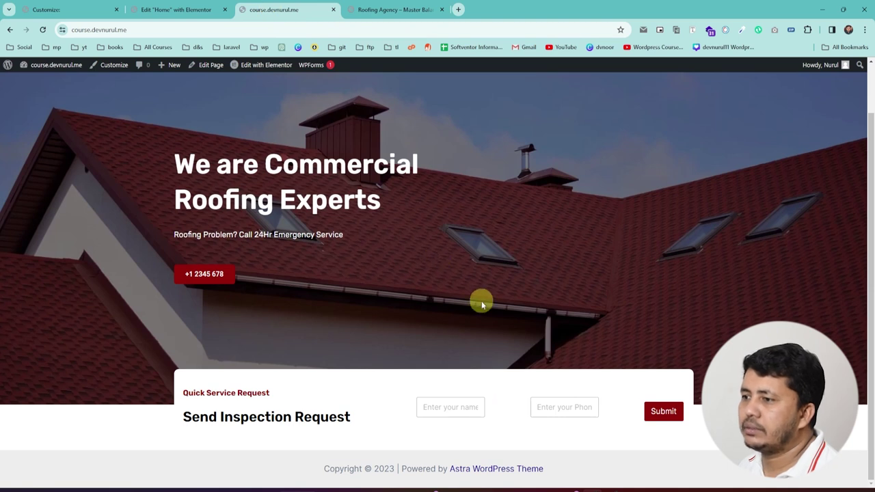
scroll(482, 305, up, 1)
click(373, 10)
scroll(496, 215, down, 2)
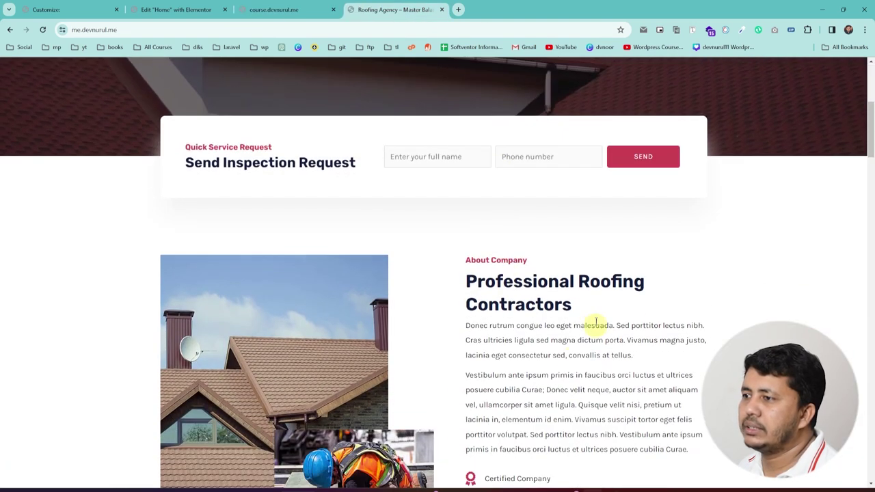
drag(536, 266, 460, 265)
key(ctrl+c)
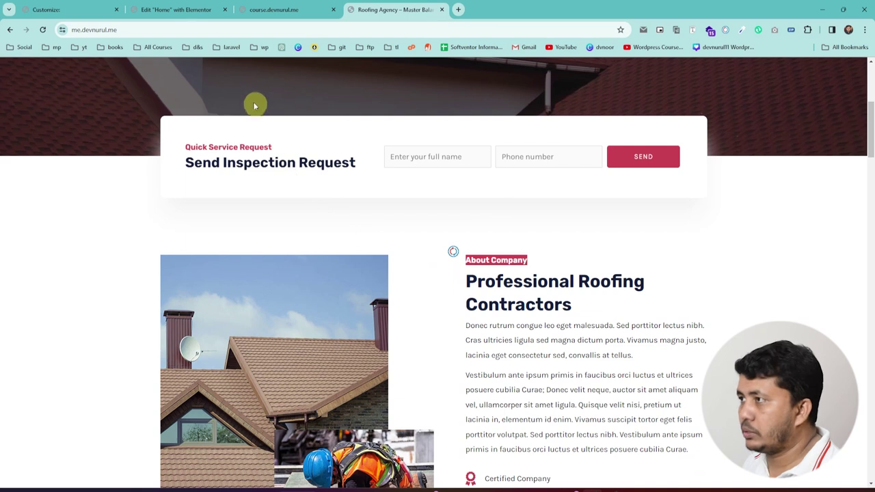
Step: Replace the text of the small label heading in the new section's right column with "About Company" in Elementor
click(186, 9)
click(565, 258)
drag(55, 180, 7, 157)
key(ctrl+v)
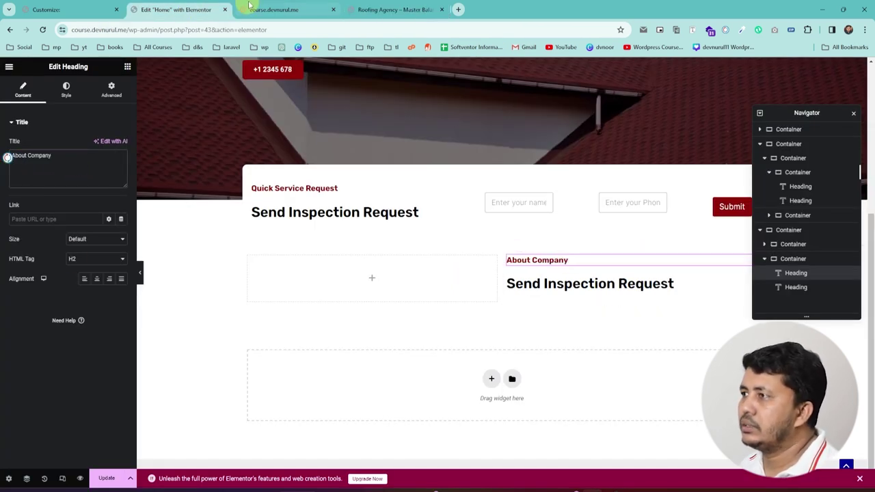
Step: Copy the title "Professional Roofing Contractors" from the reference page and use it as the large heading under "About Company"
click(396, 9)
drag(595, 309, 460, 271)
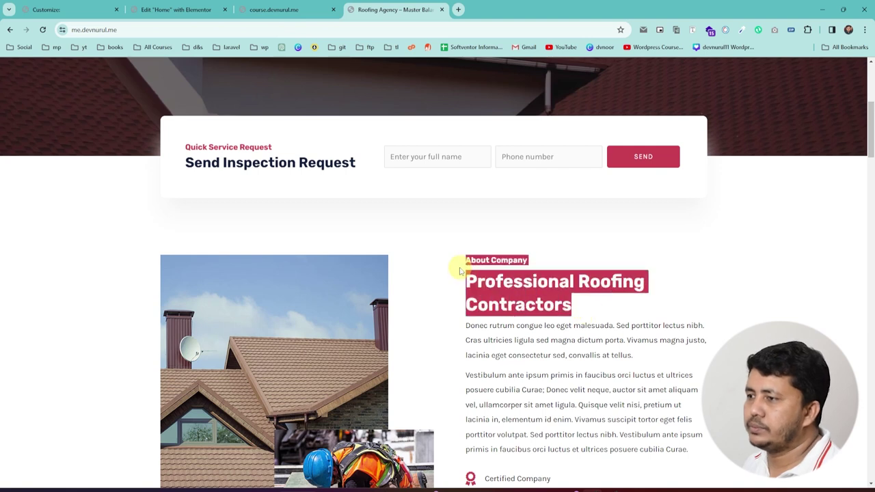
drag(592, 328, 464, 293)
key(ctrl+c)
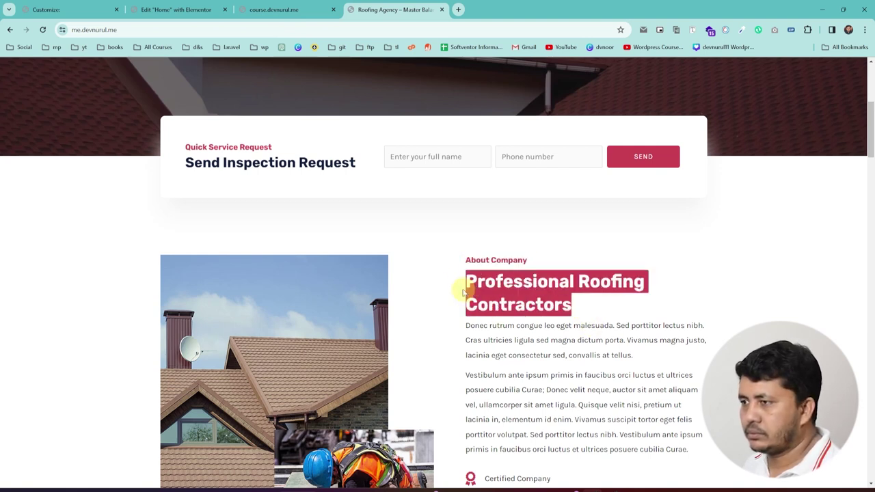
click(206, 10)
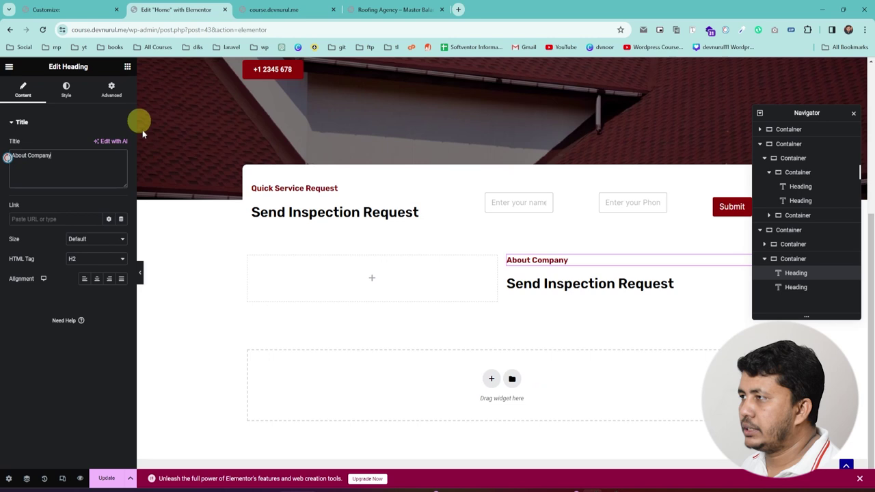
click(610, 283)
drag(78, 157, 9, 159)
key(ctrl+v)
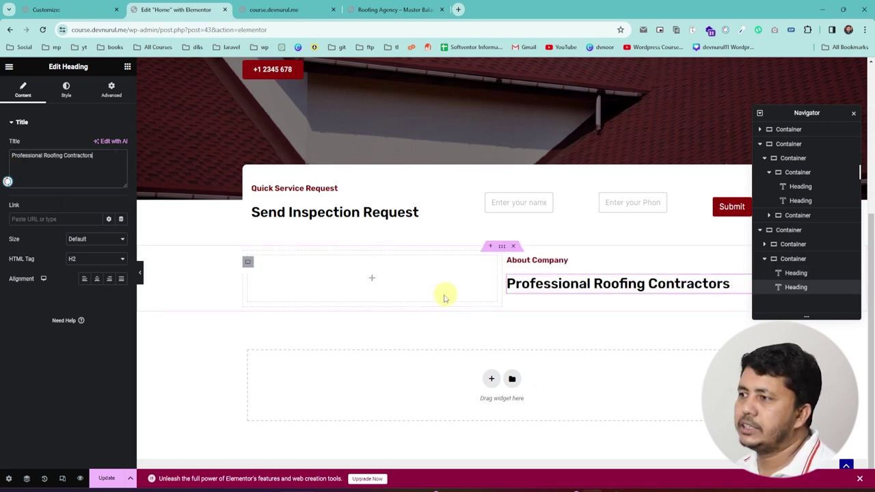
Step: Copy the two description paragraphs below "Professional Roofing Contractors" on the reference page
click(401, 9)
scroll(576, 308, down, 2)
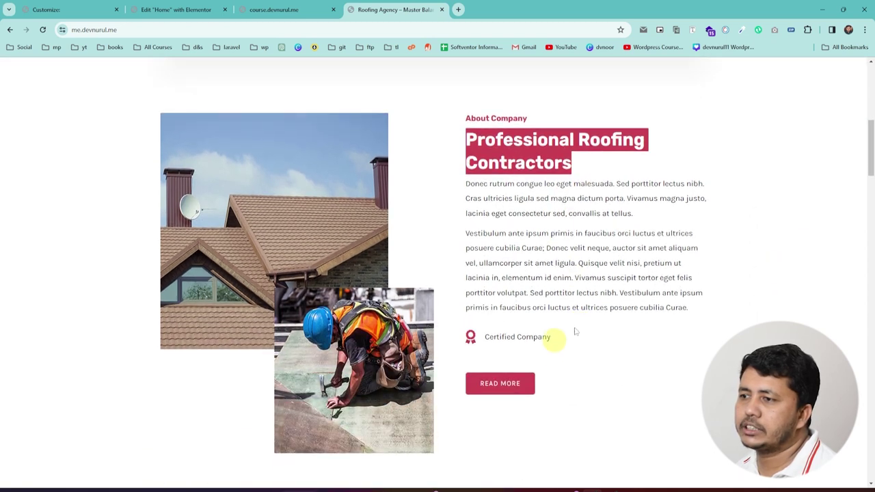
drag(698, 309, 457, 191)
key(ctrl+c)
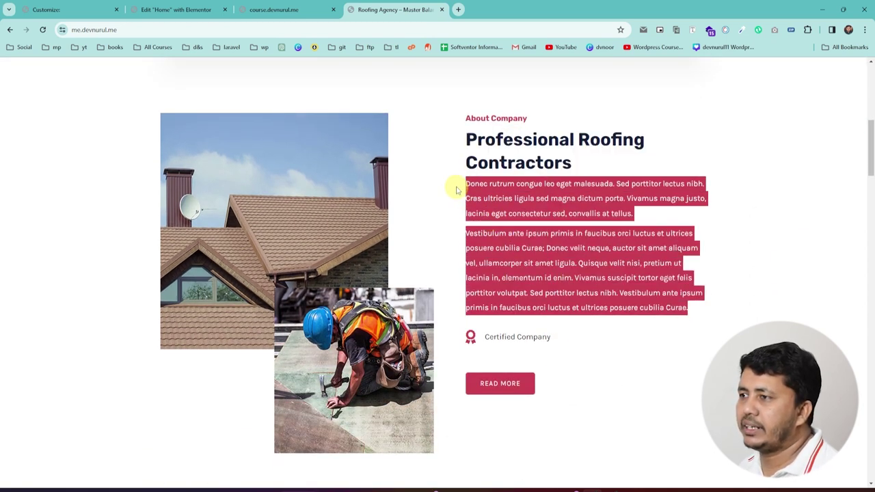
Step: Add a Text Editor widget below the "Professional Roofing Contractors" heading in Elementor and replace its placeholder with the copied paragraphs
click(198, 10)
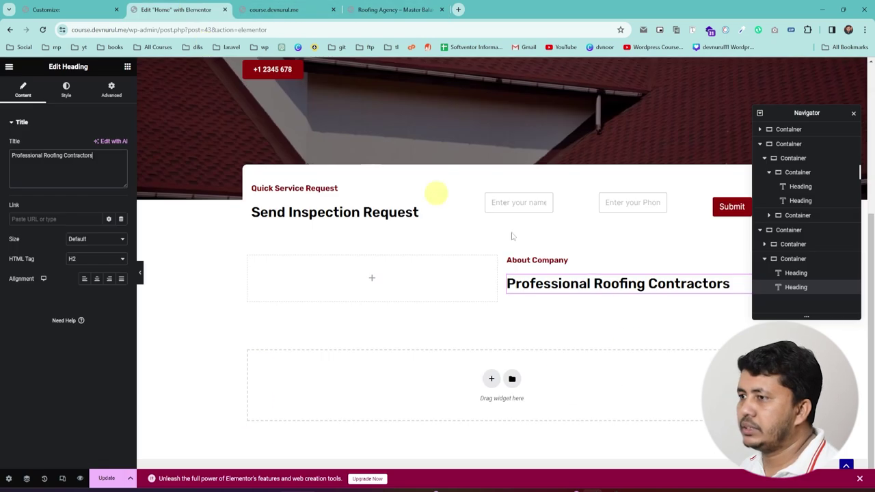
click(127, 67)
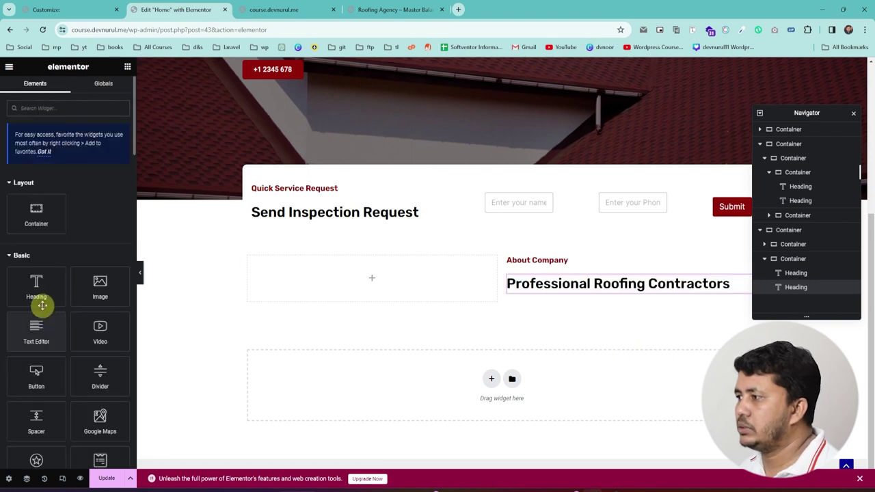
drag(36, 328, 561, 301)
drag(58, 267, 15, 191)
key(BackSpace)
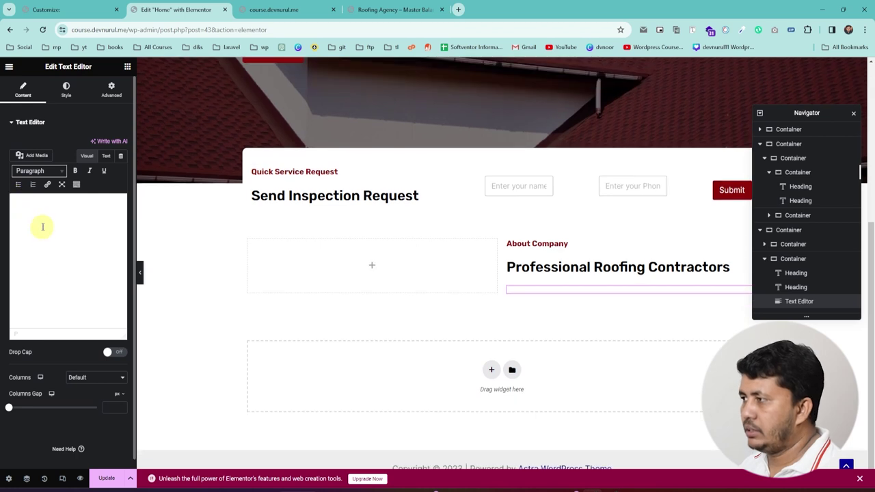
click(103, 157)
click(43, 219)
key(ctrl+v)
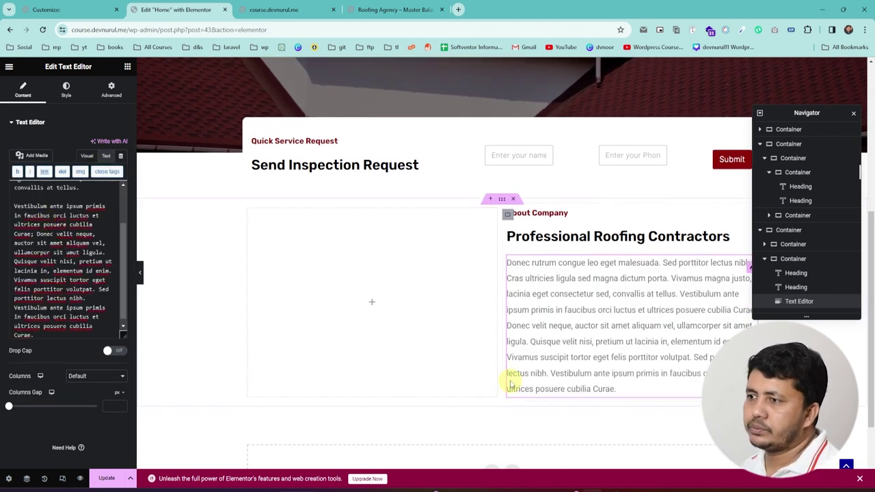
Step: Open the text widget's style settings, and inspect the reference page's description paragraph with Font Finder for its font size
click(65, 89)
click(396, 9)
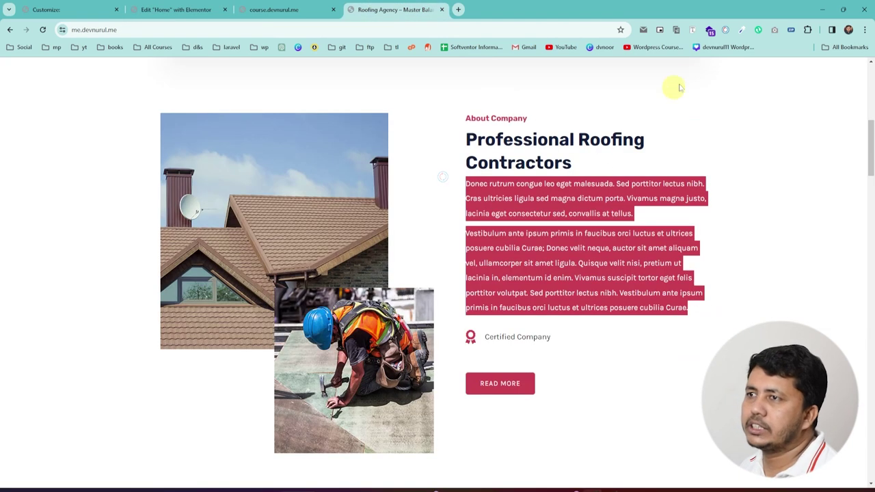
click(694, 30)
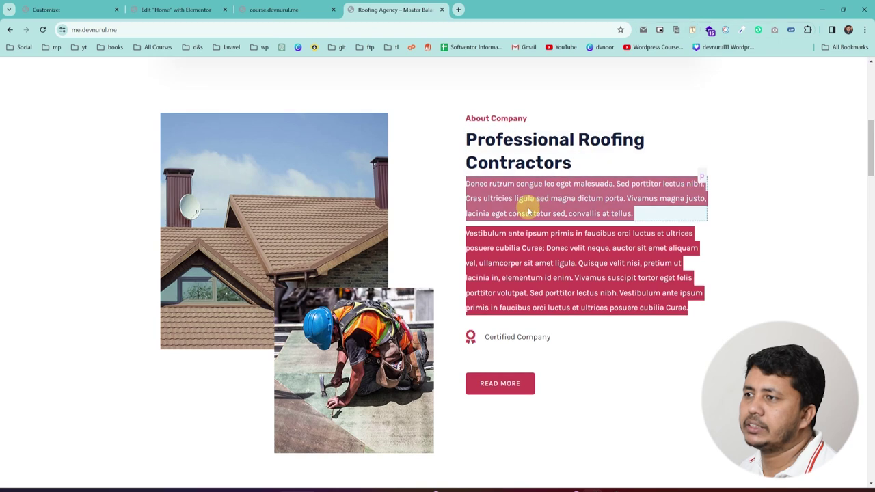
click(527, 205)
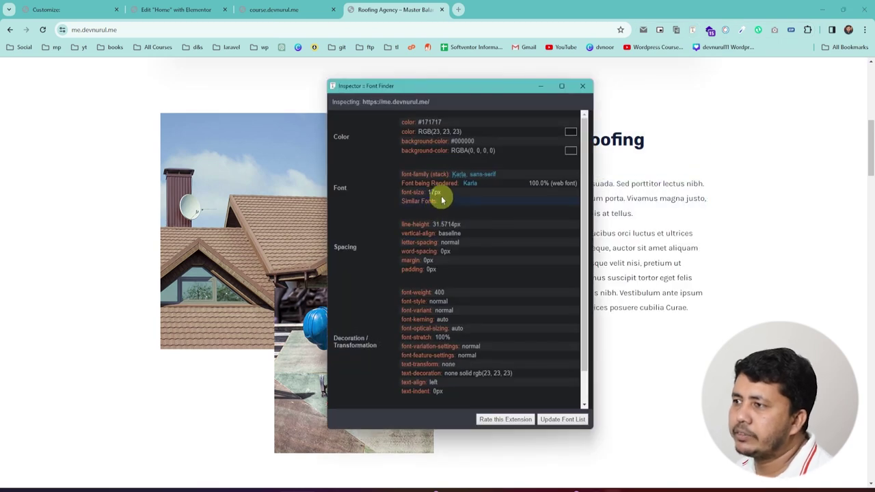
double_click(434, 192)
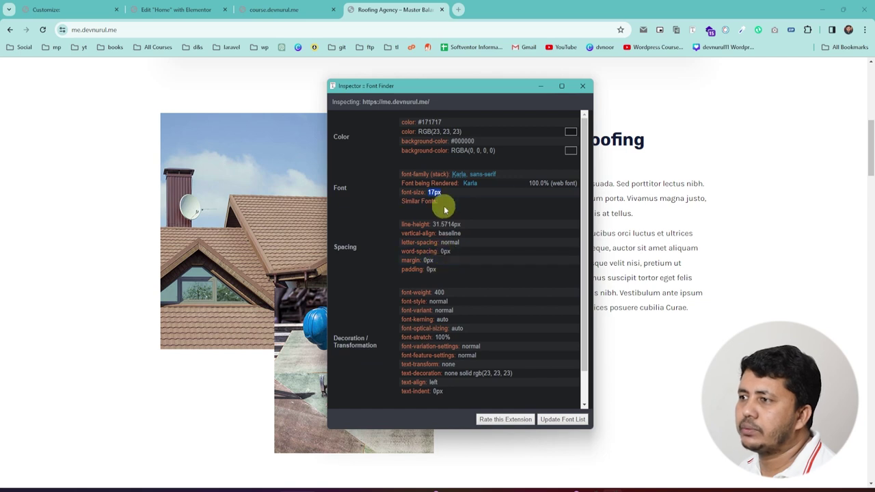
Step: Set the About Company paragraph's typography to the Karla font family at 17 px in the Elementor editor
click(176, 10)
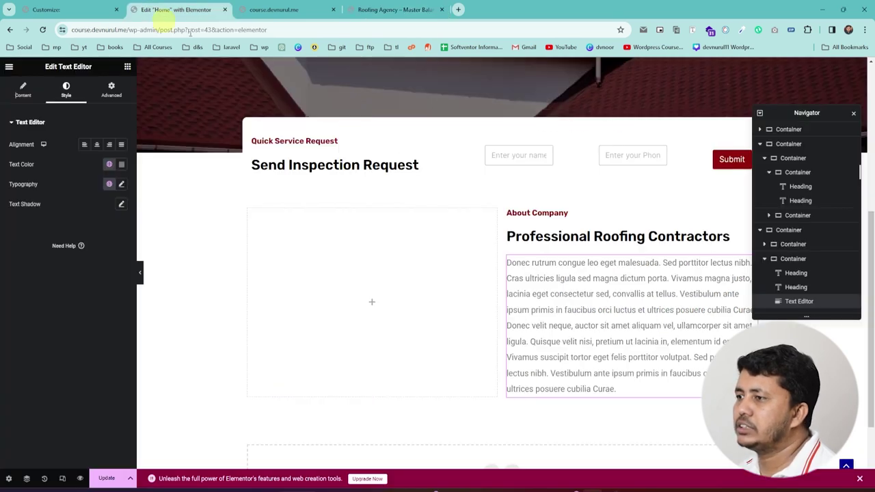
click(121, 185)
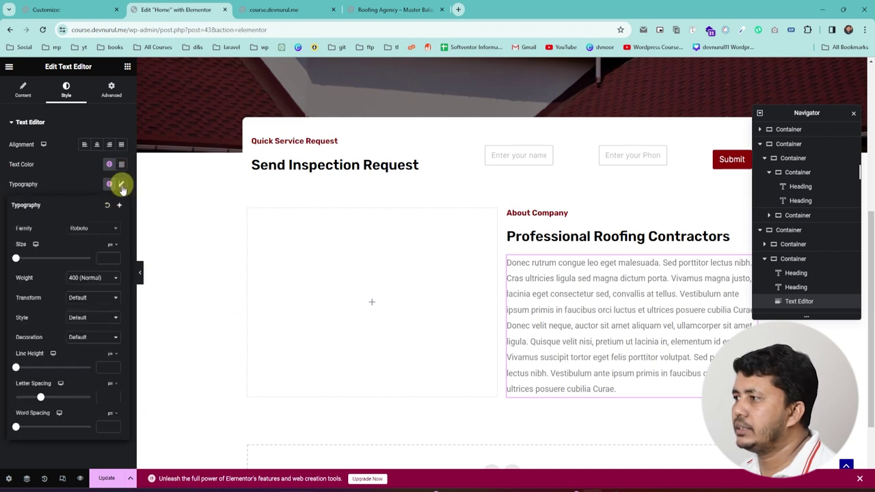
click(88, 229)
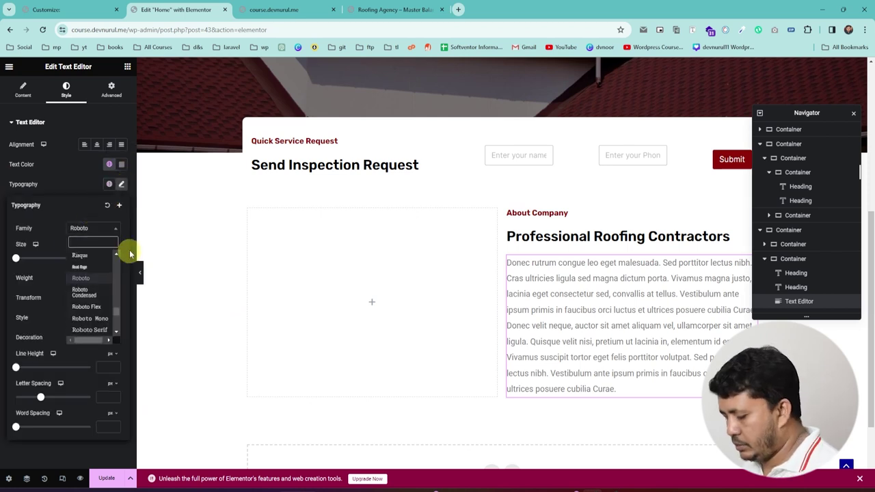
text(kar)
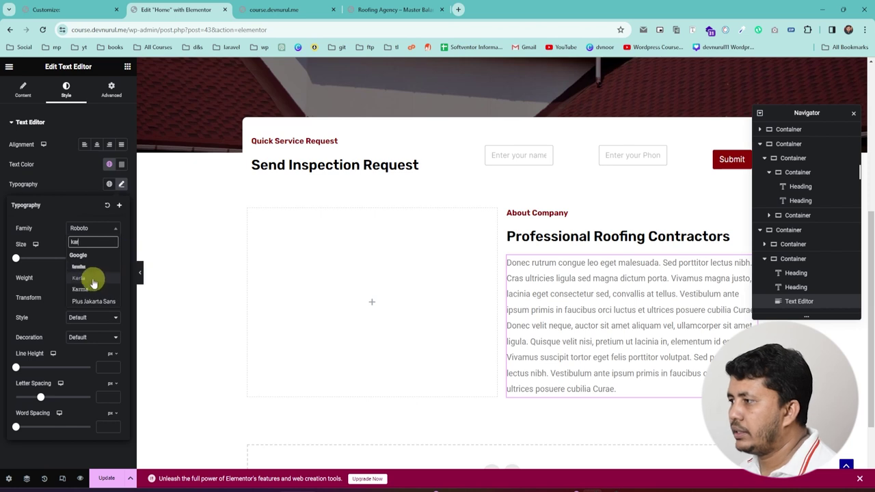
click(93, 279)
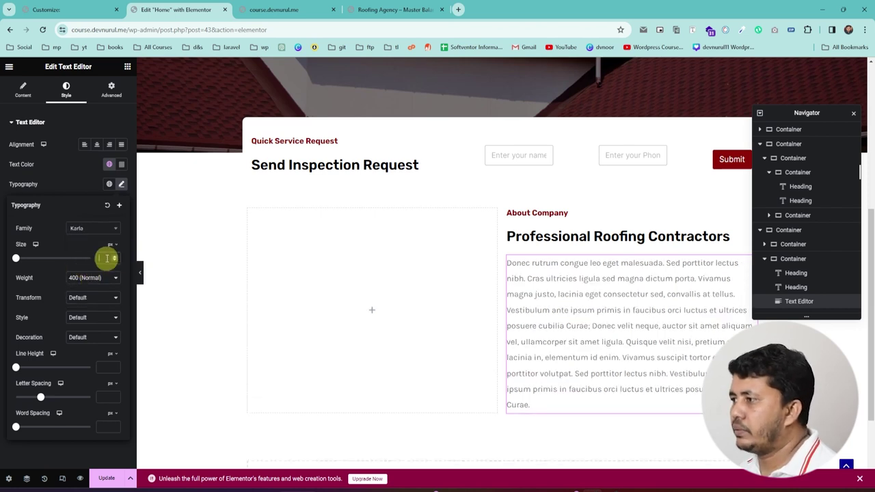
text(17)
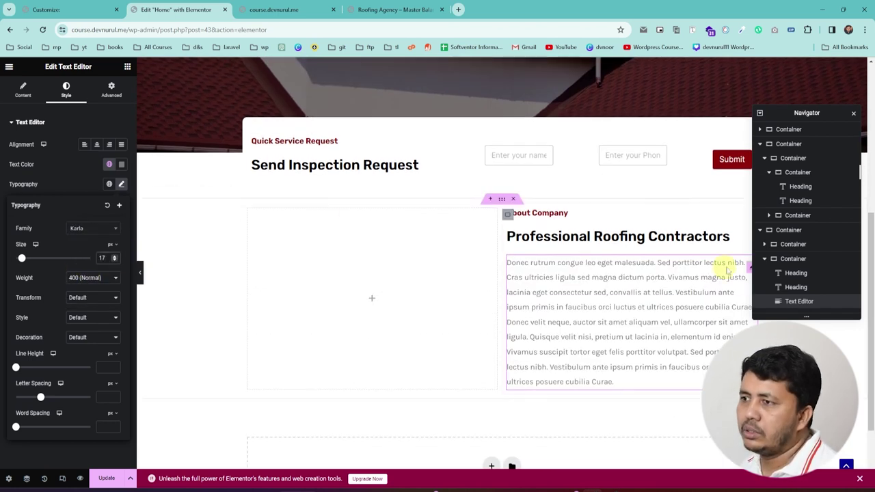
Step: Look up the paragraph's text color on the reference page and apply #171717 to the Elementor text
click(387, 6)
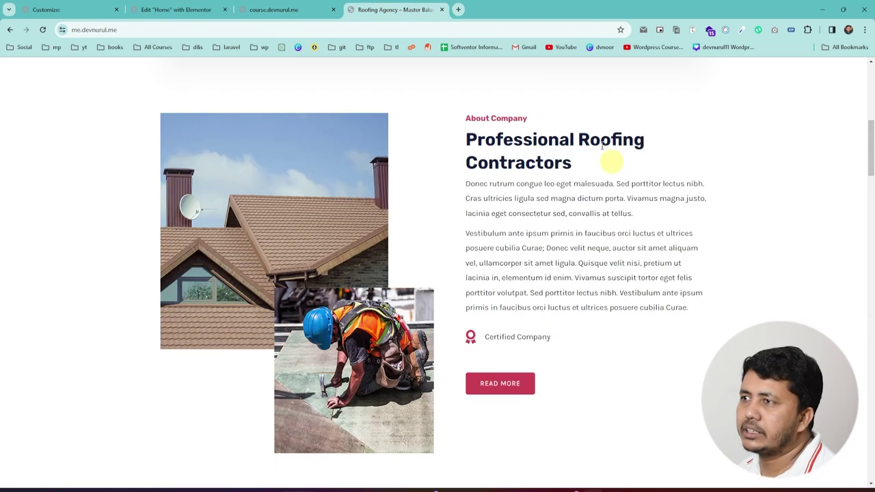
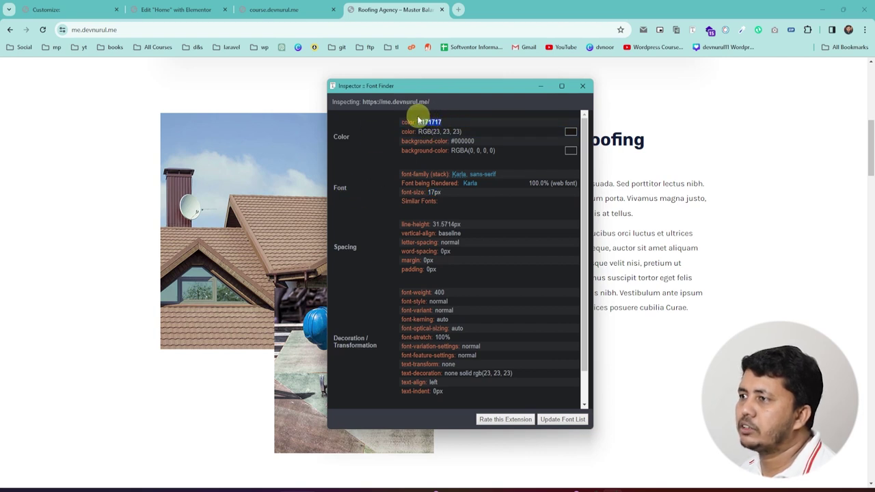
click(218, 8)
click(121, 165)
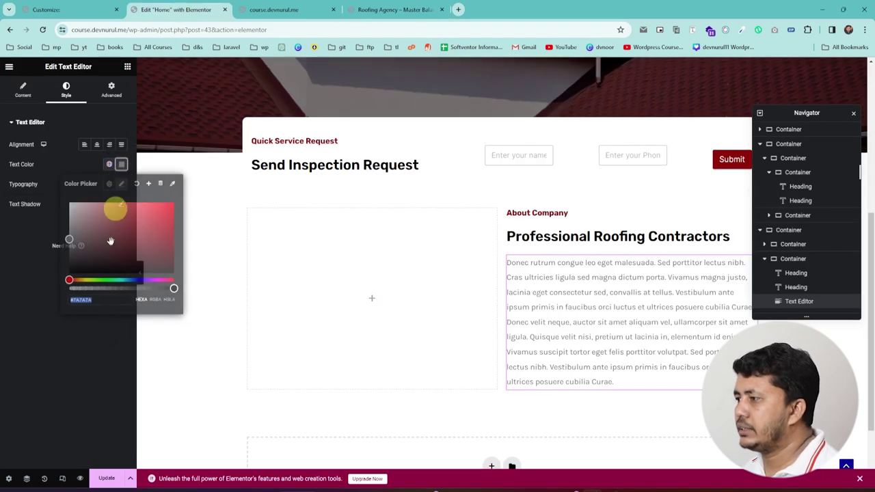
click(106, 301)
text(#171717)
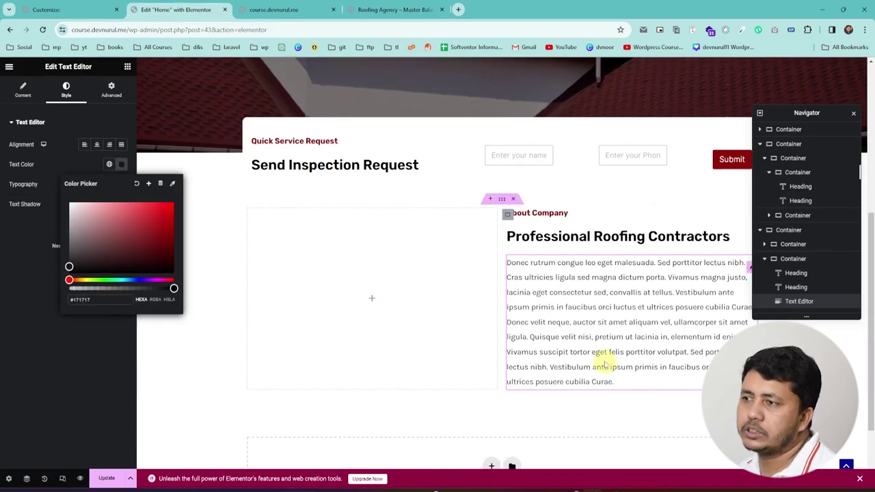
Step: Copy the "Certified Company" text from the reference page's About Company section
click(397, 9)
scroll(499, 339, down, 1)
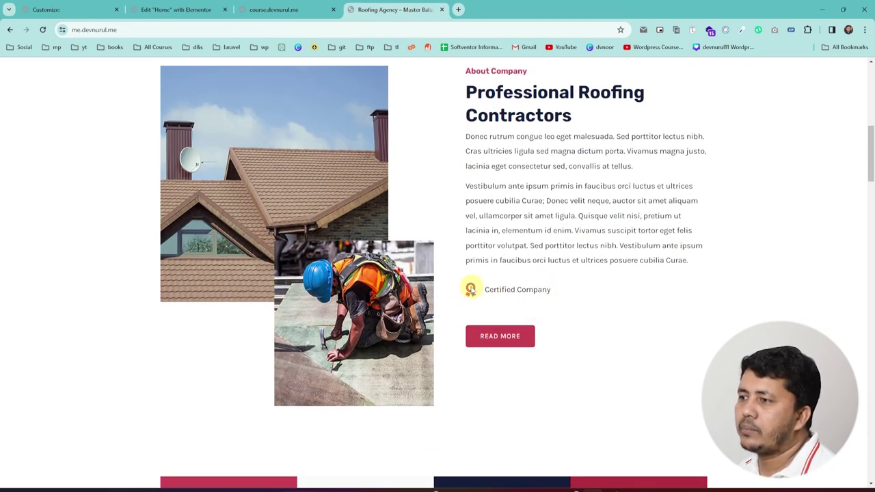
drag(550, 293, 488, 293)
key(ctrl+c)
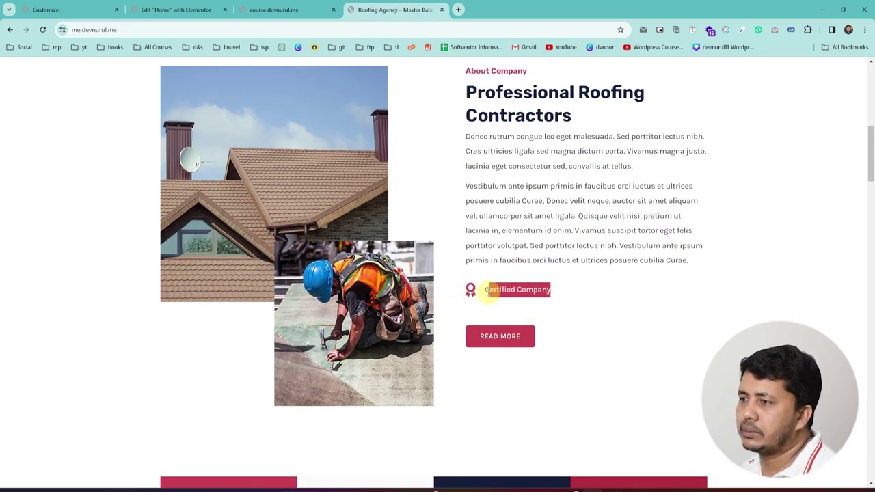
Step: Find the Icon List widget and add it below the About Company paragraph in the Elementor page
click(145, 9)
click(94, 371)
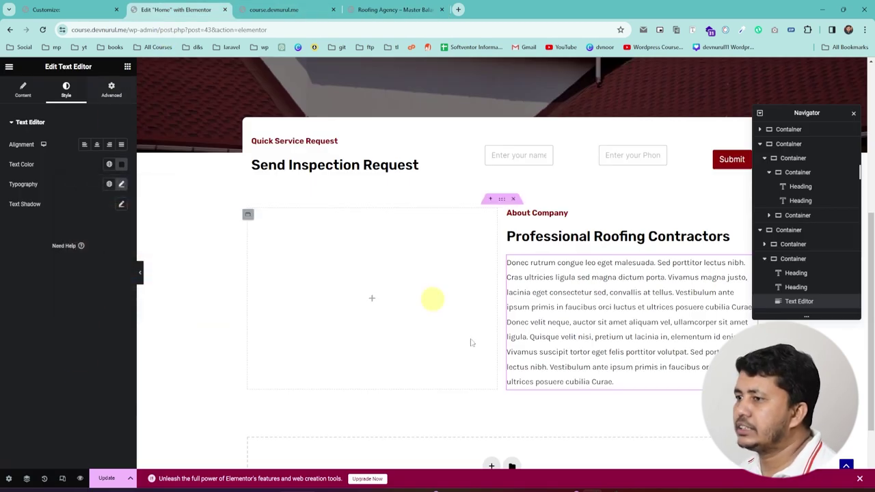
scroll(519, 328, down, 2)
click(127, 67)
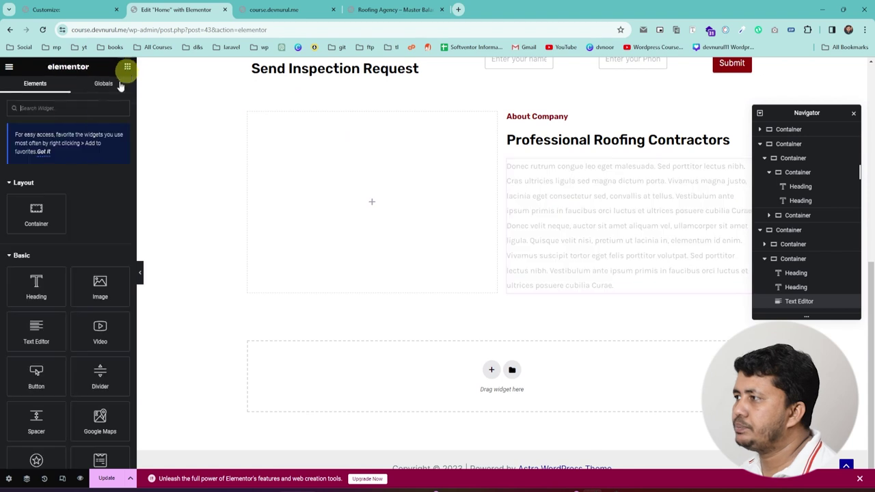
text(ic)
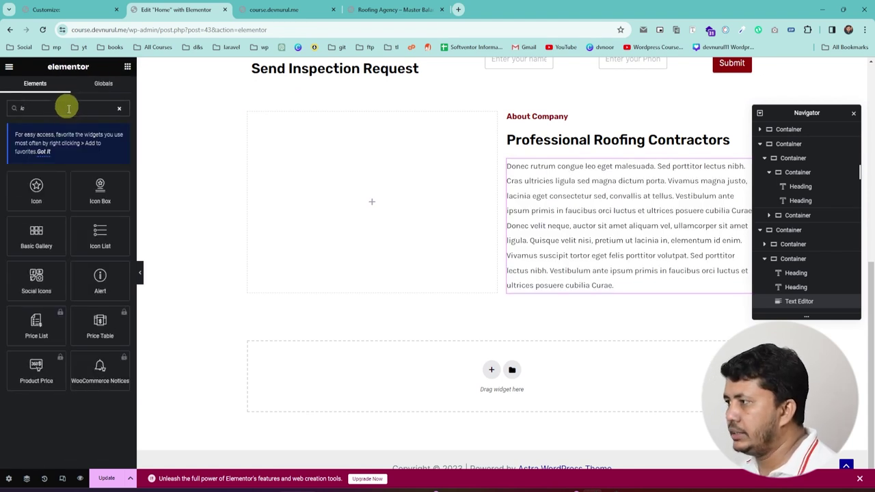
text(on)
drag(43, 238, 567, 294)
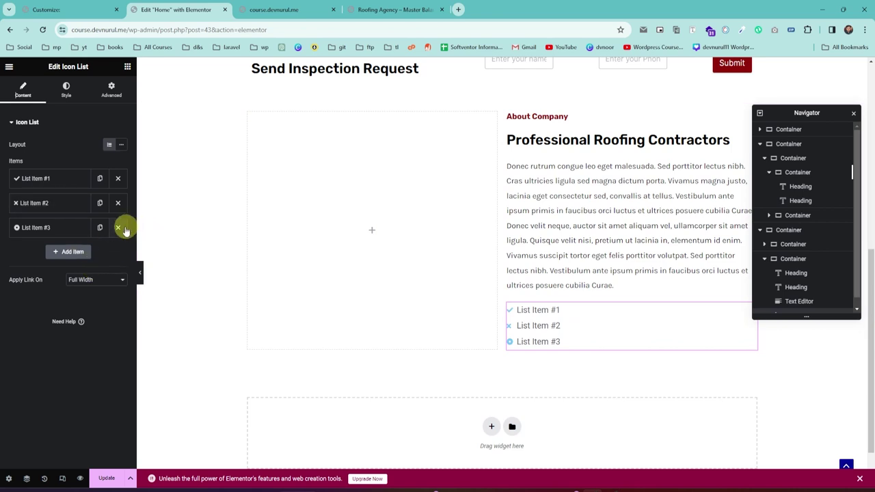
Step: Delete the second and third items from the icon list and open the first item for editing
click(118, 203)
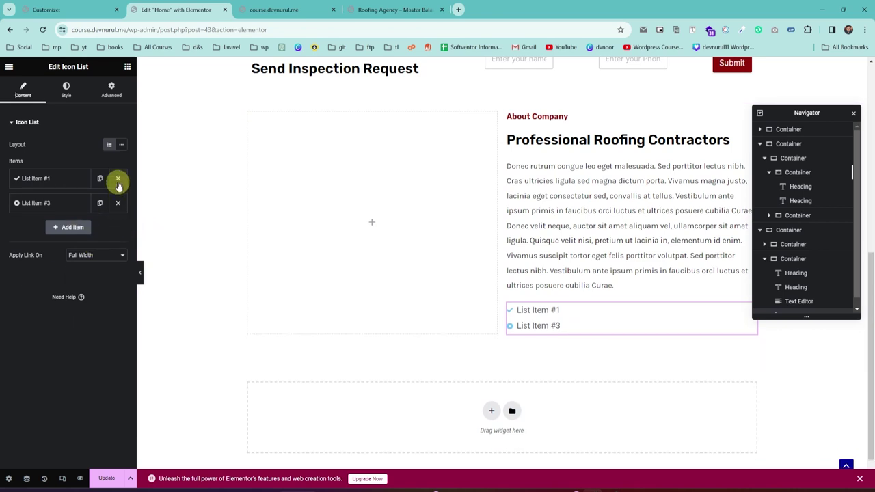
click(119, 204)
click(37, 178)
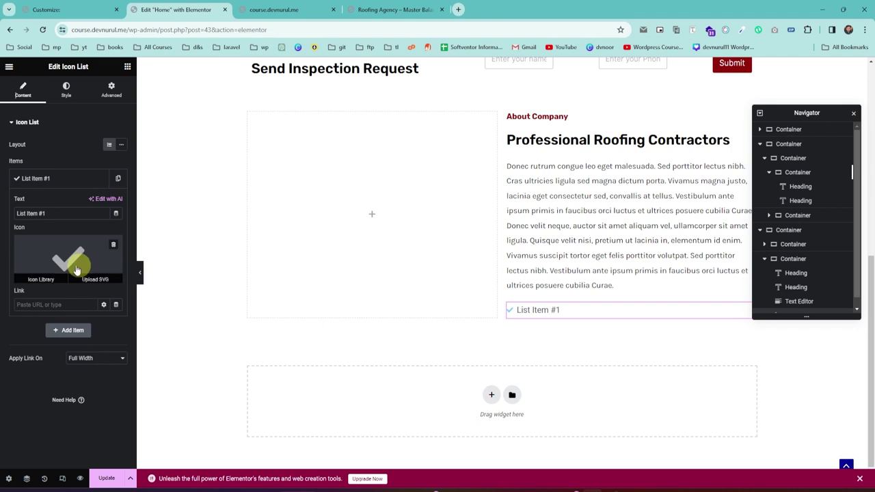
Step: Open the item's icon library and inspect the code of the reference page's icon beside "Certified Company" for its name
click(113, 262)
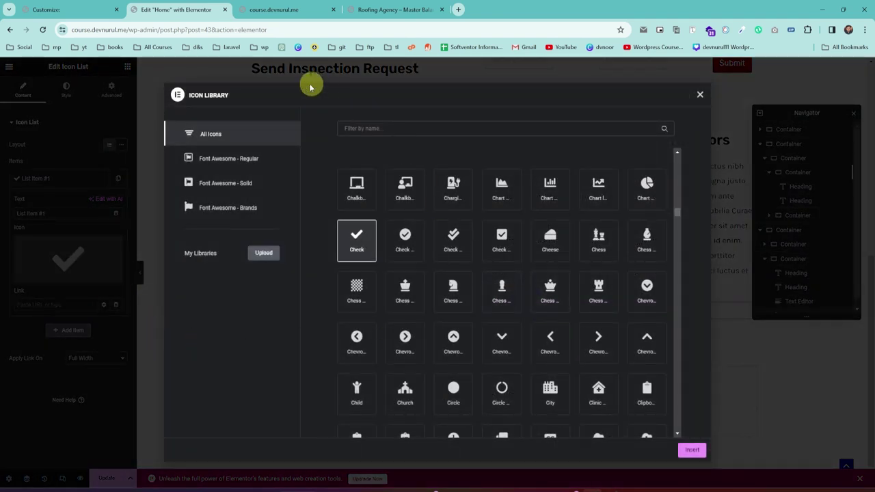
click(365, 9)
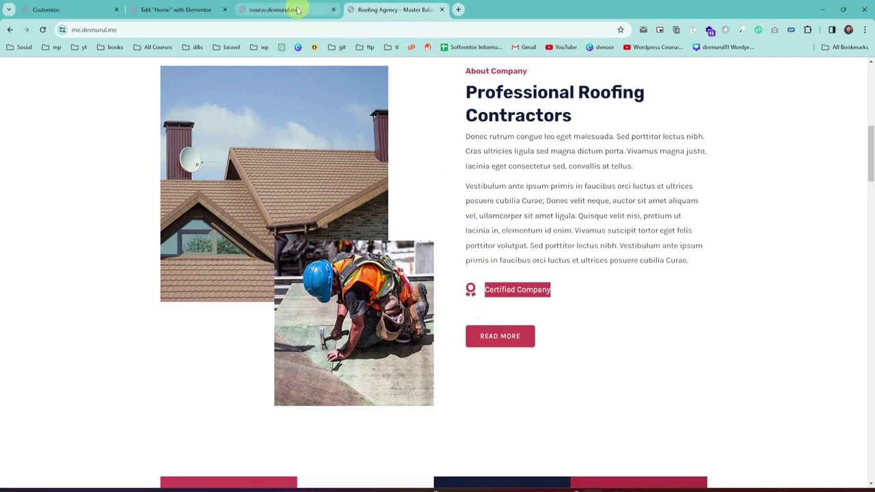
right_click(470, 291)
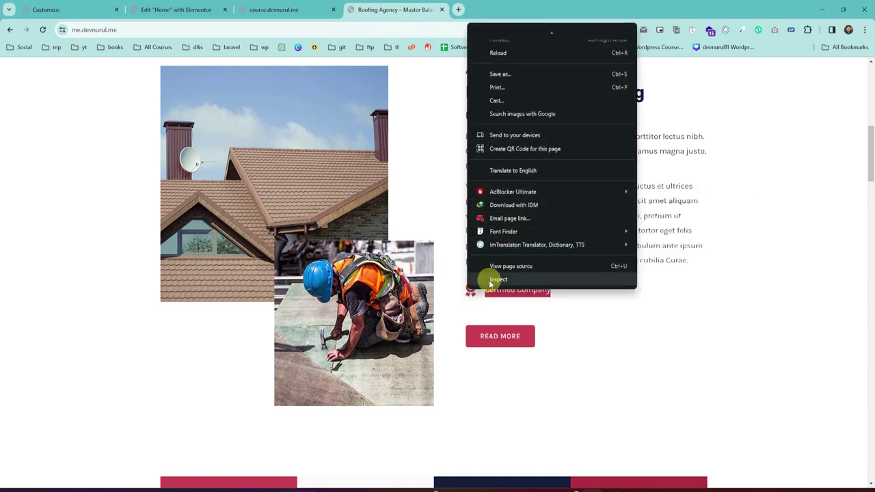
click(493, 278)
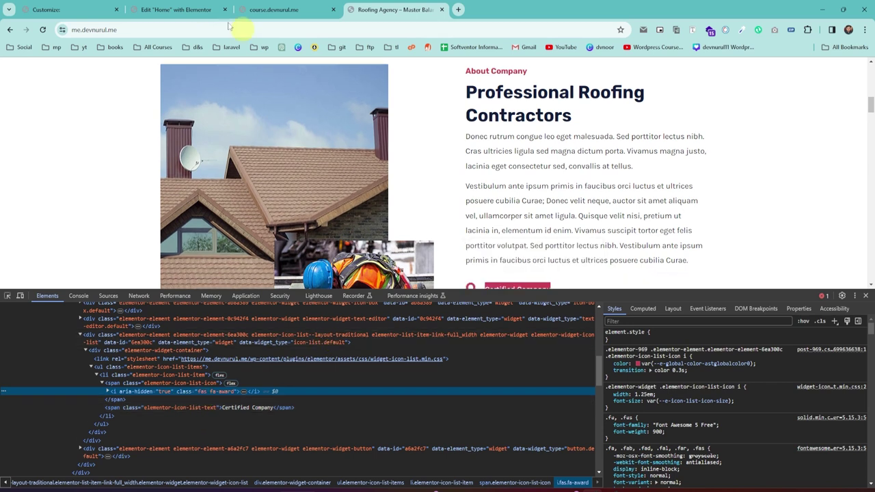
Step: Search the Elementor icon library for "aw" and insert the Award icon into the list item
click(166, 10)
click(416, 128)
text(a)
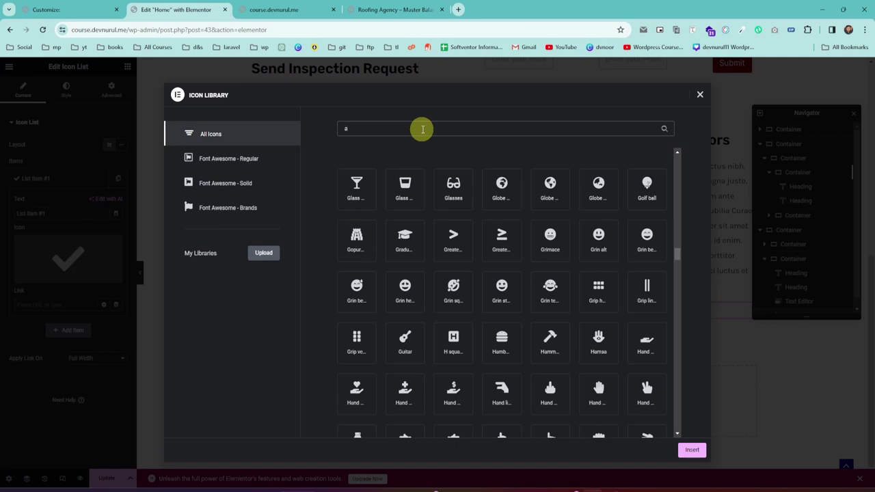
key(BackSpace)
text(aw)
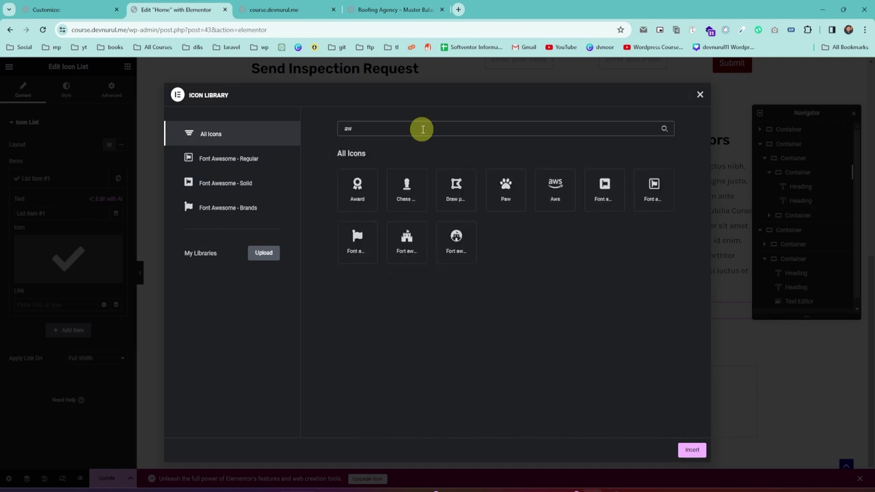
click(359, 188)
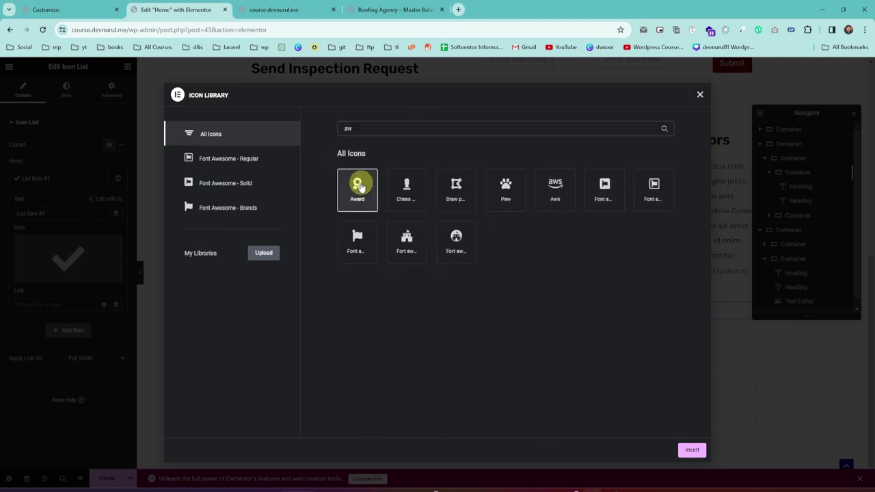
click(692, 452)
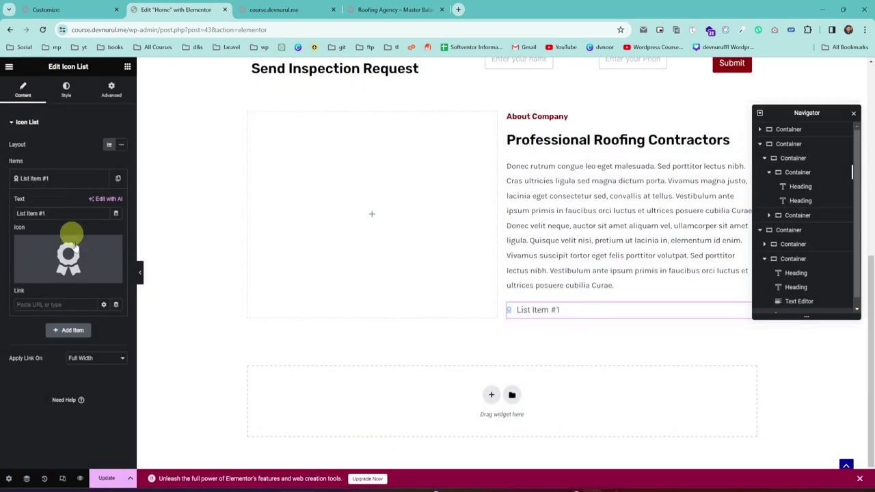
Step: Check the reference icon list and replace the Elementor list item's text with "Certified Company"
click(396, 10)
scroll(554, 271, down, 2)
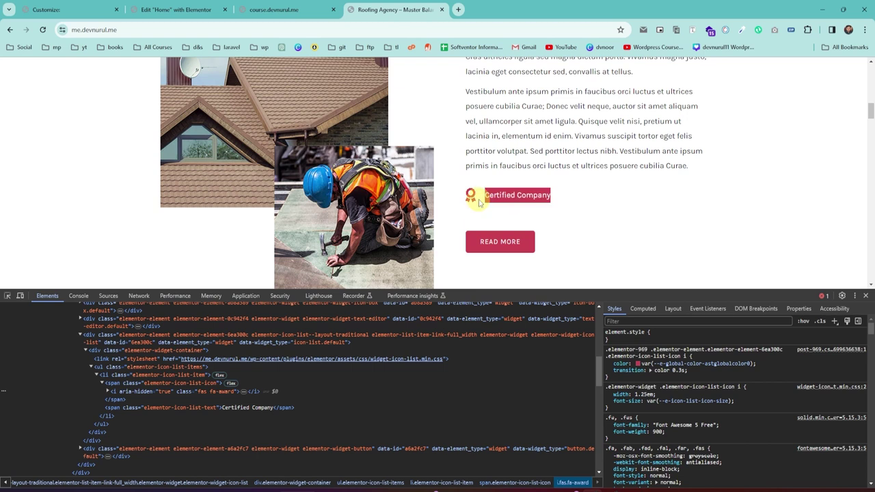
click(165, 10)
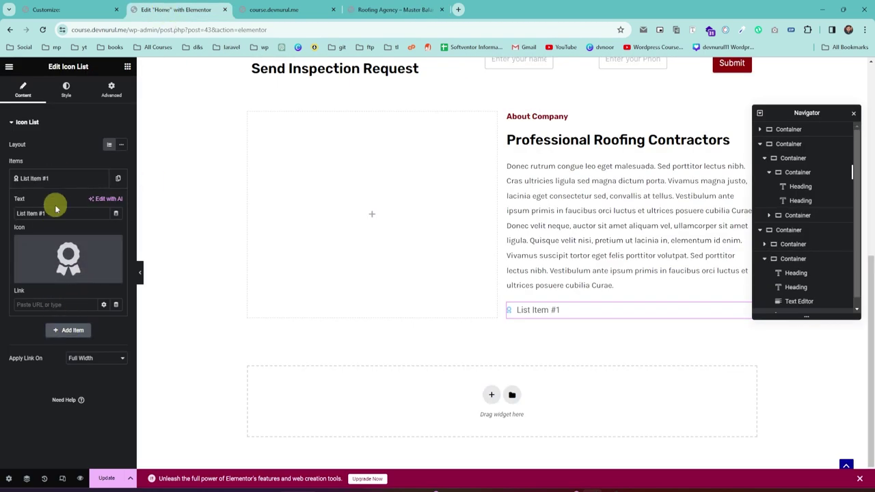
key(ctrl+v)
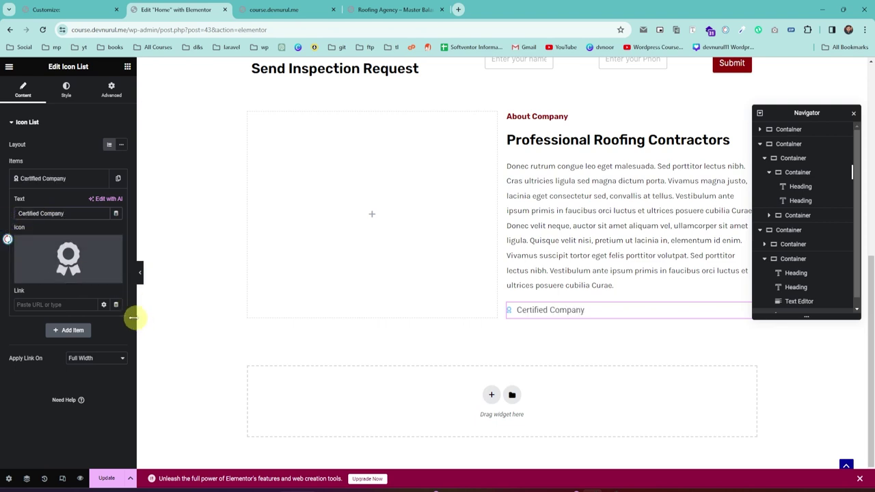
Step: Apply the dark red global color to the icon of the "Certified Company" list item
click(66, 84)
click(21, 257)
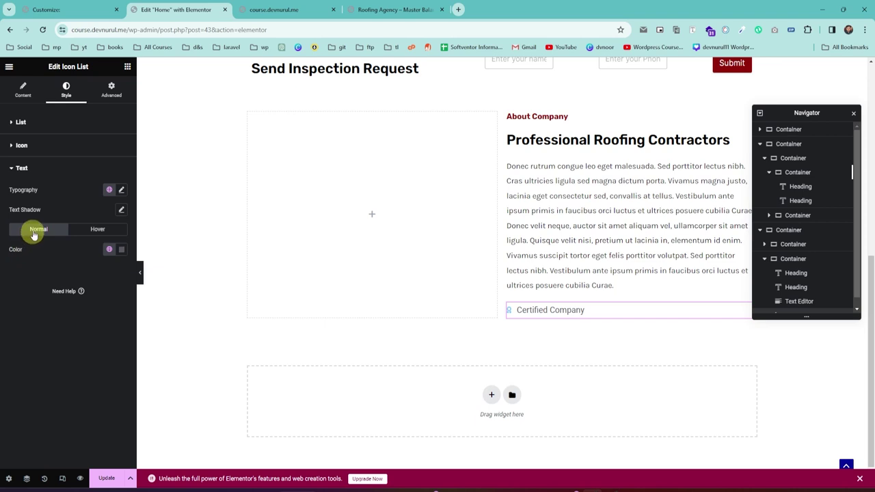
click(43, 147)
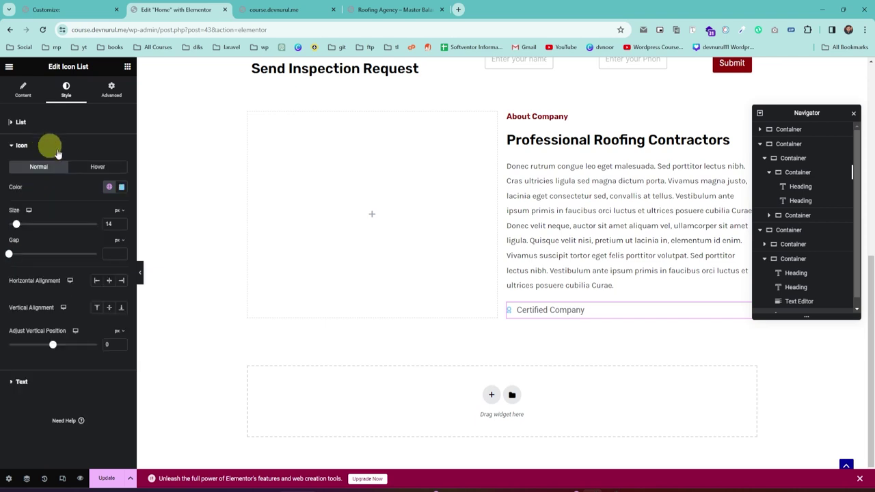
click(109, 187)
scroll(69, 293, down, 2)
click(32, 299)
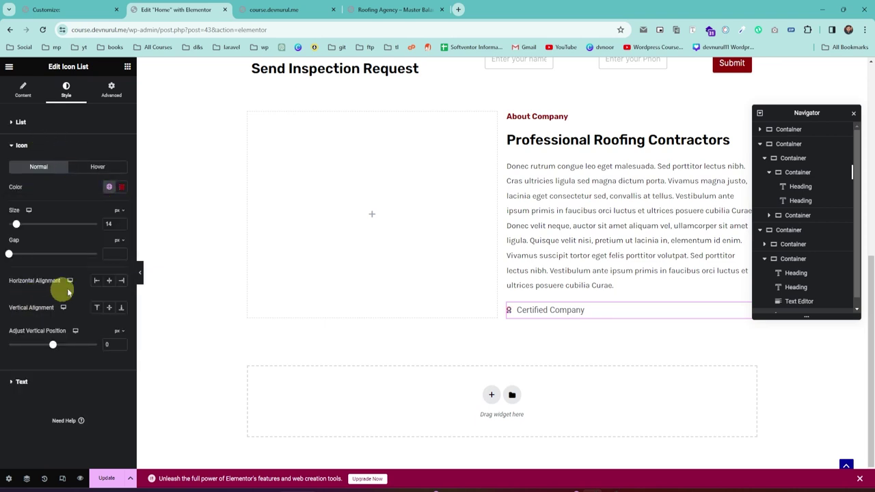
Step: Compare the icon with the reference page and set the list item's icon size to 22 px
click(361, 10)
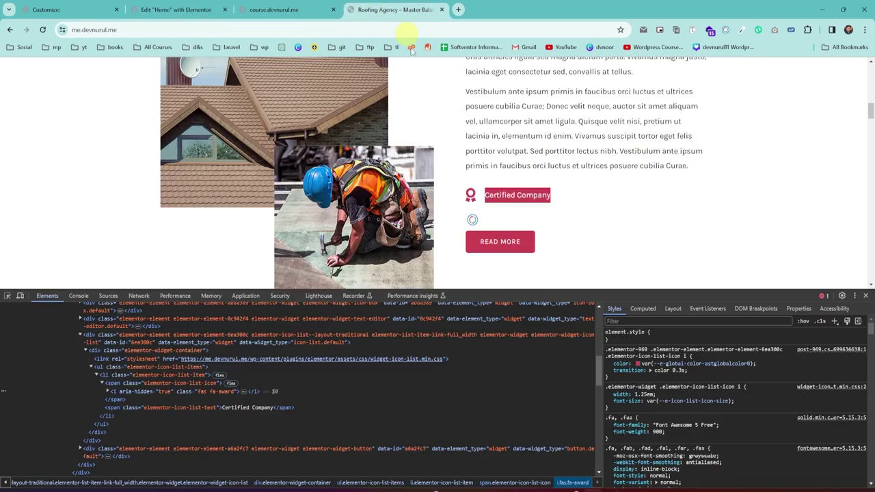
click(42, 238)
click(75, 9)
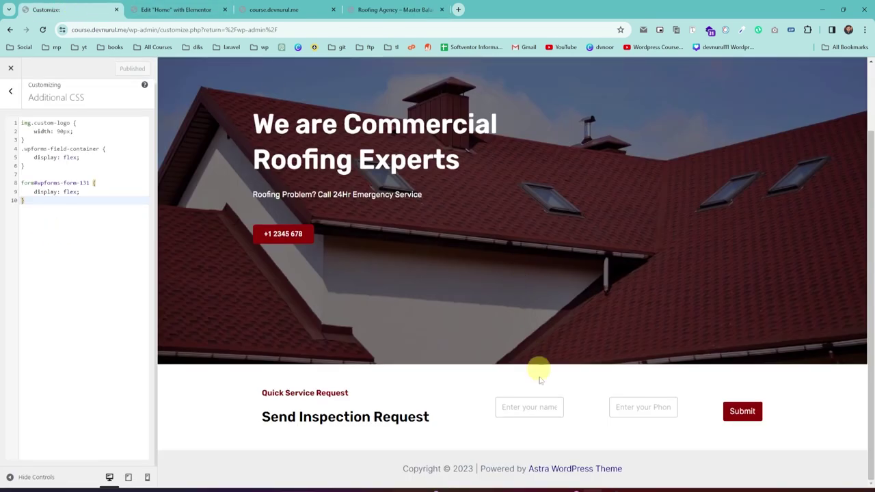
click(202, 9)
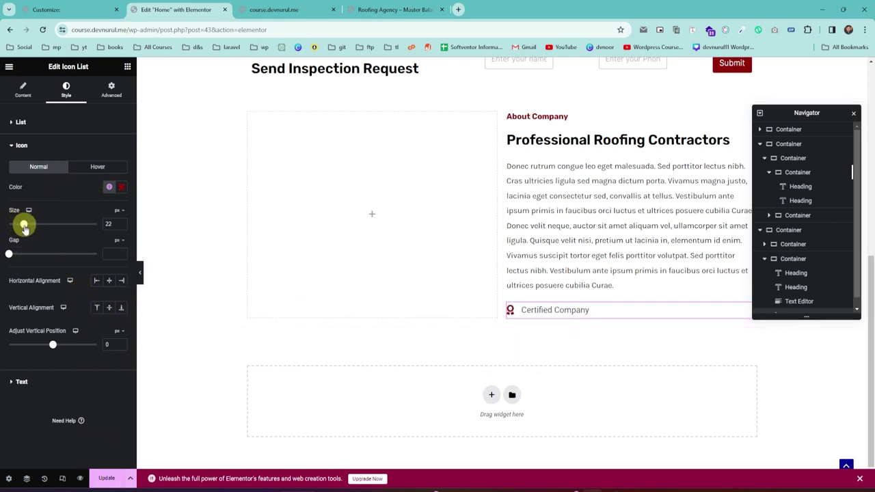
Step: Set the icon size of the "Certified Company" list item to 36 px
drag(35, 232, 36, 230)
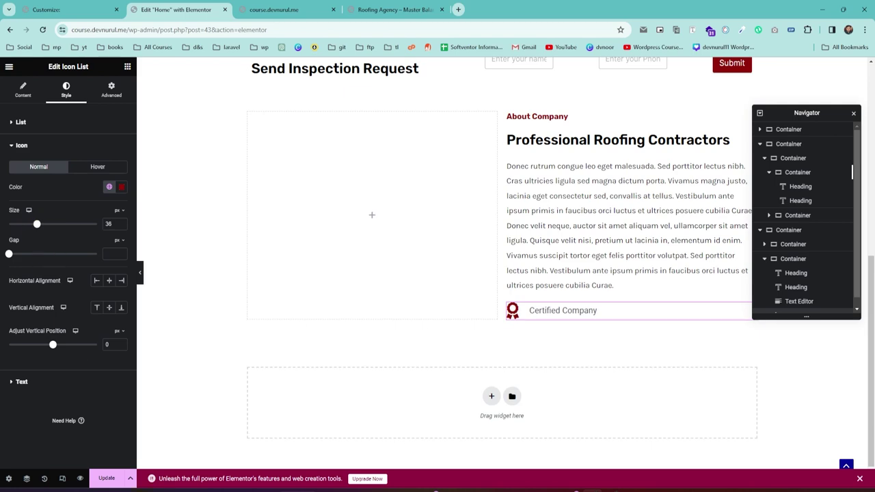
Step: Duplicate the hero section's phone button and move the copy below the "Certified Company" icon list
scroll(557, 253, up, 5)
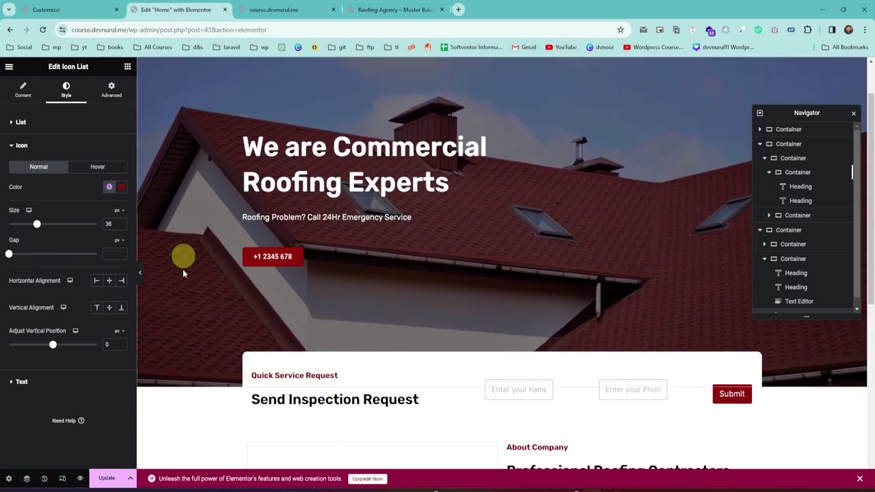
click(316, 262)
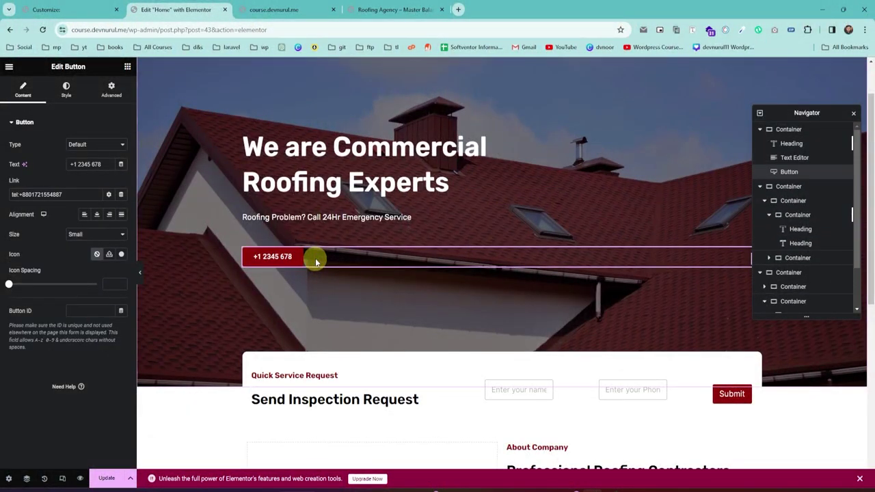
key(ctrl+d)
scroll(532, 250, down, 2)
drag(404, 151, 370, 383)
scroll(344, 266, down, 4)
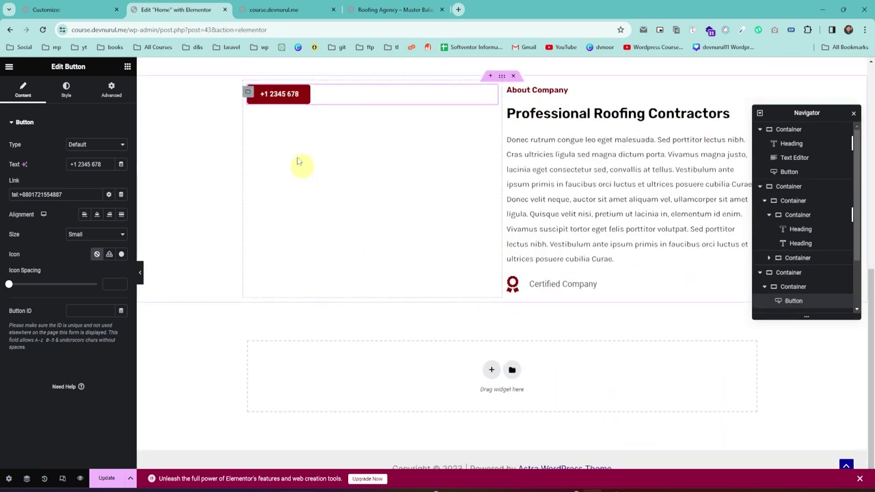
drag(284, 102, 524, 321)
Step: Check the button on the reference page and change the copied button's text to "Read More"
click(404, 9)
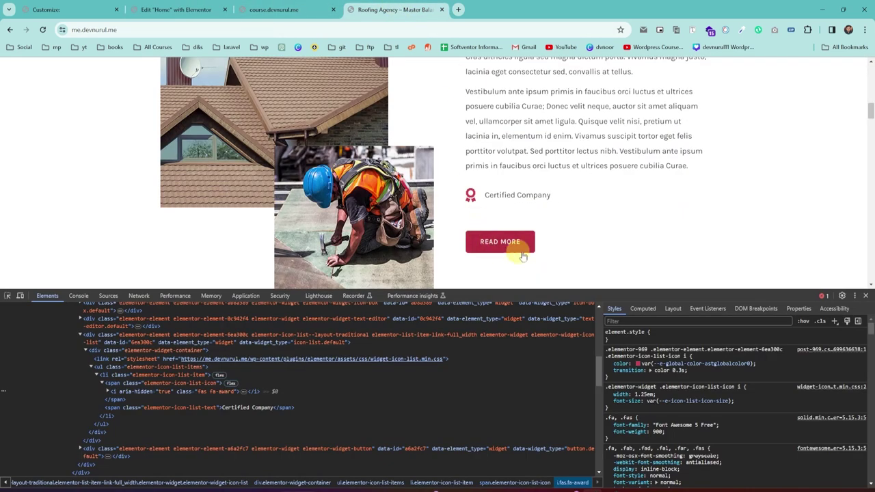
click(27, 10)
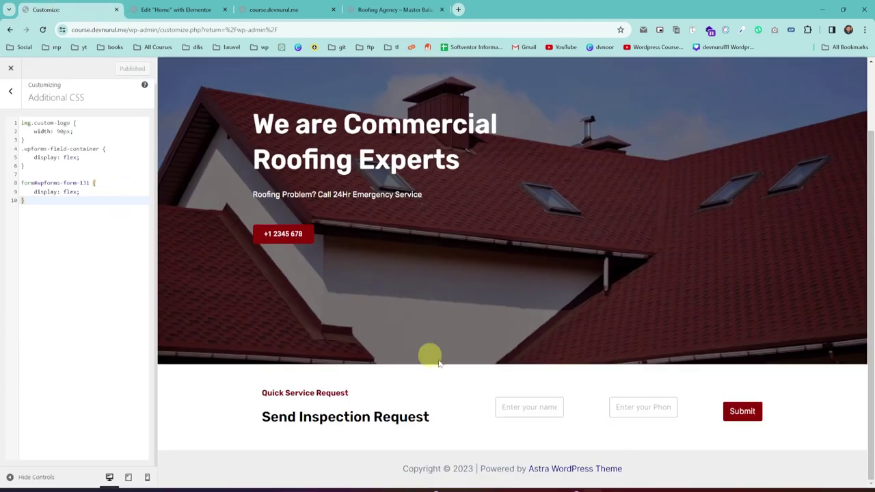
click(174, 9)
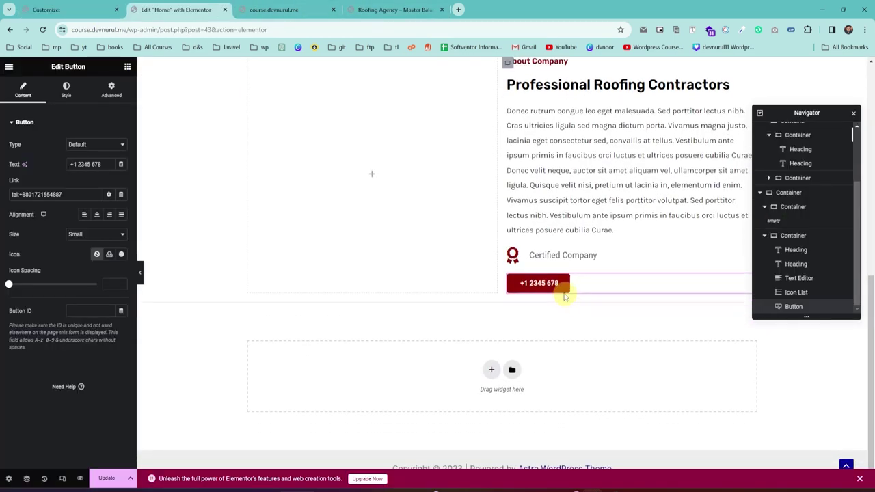
click(67, 179)
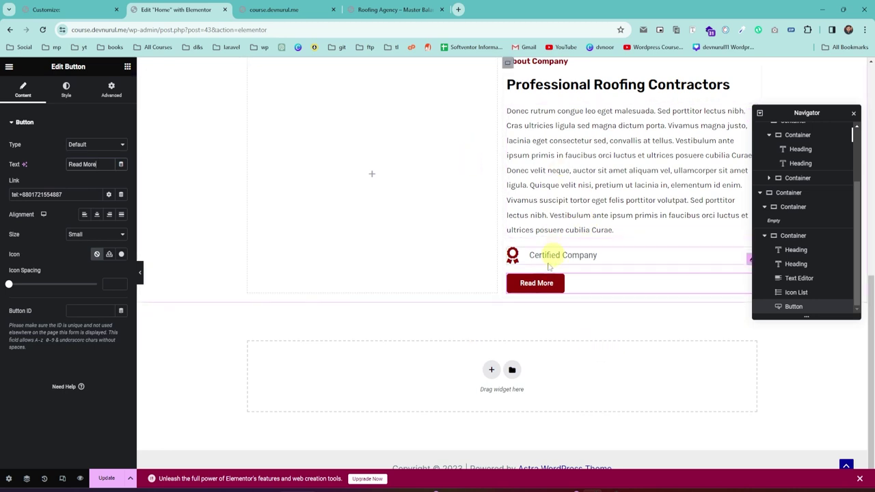
Step: Add an Image widget to the empty container beside the About Company text
scroll(361, 198, up, 2)
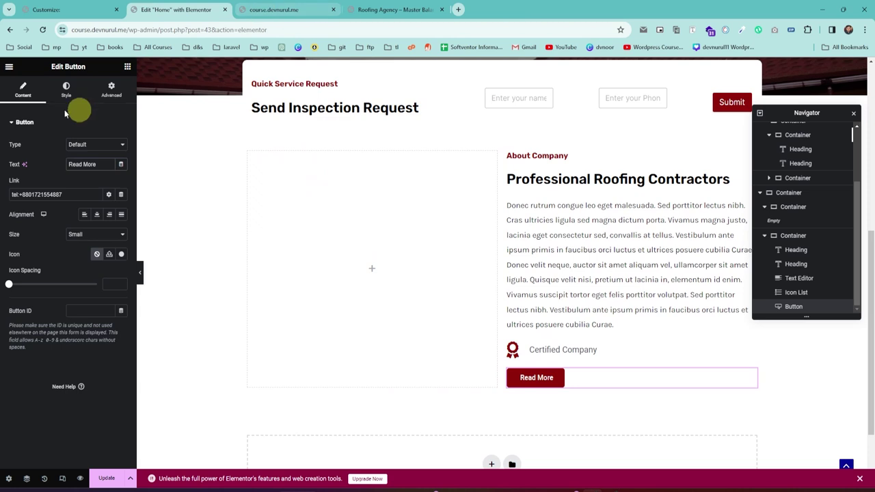
click(127, 68)
drag(97, 287, 398, 266)
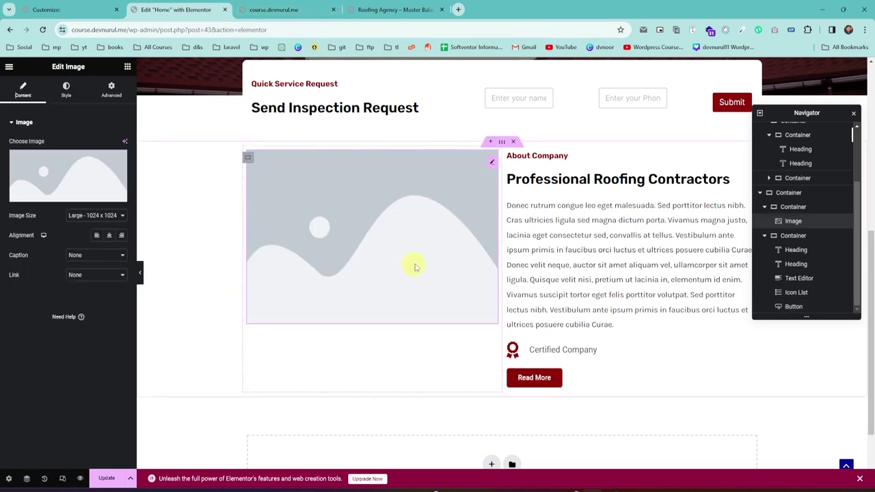
Step: Check the reference photo, upload photo-hero-15-300x300.jpg from the project image folder and use it in the Image widget
click(386, 10)
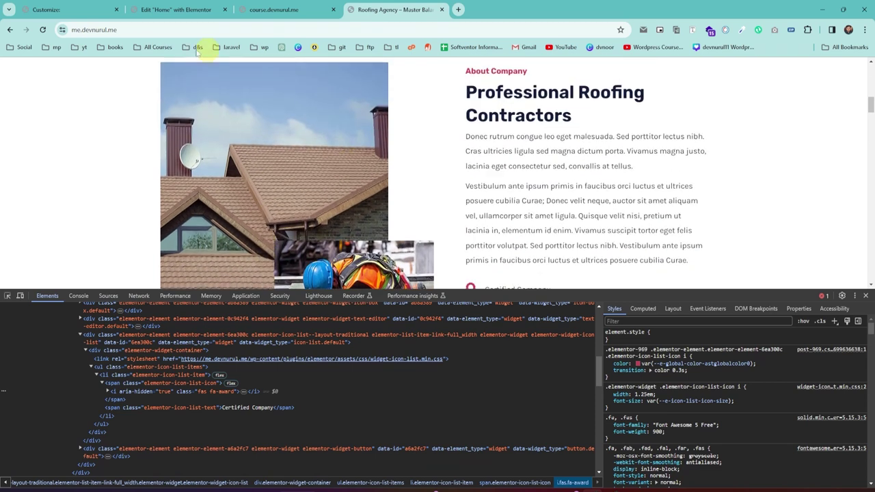
click(39, 9)
click(175, 10)
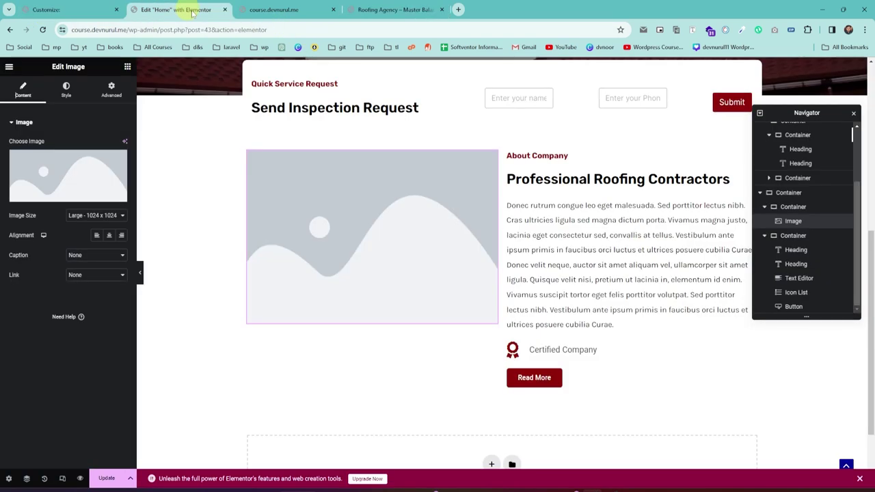
click(82, 183)
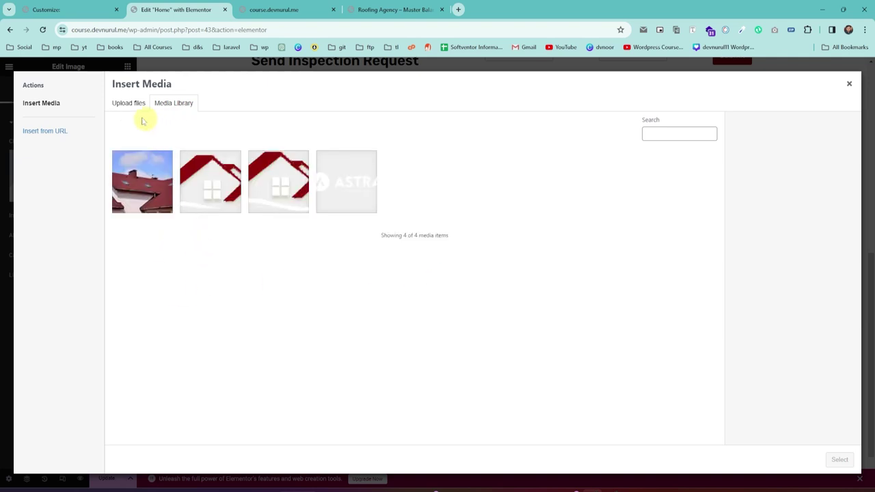
click(130, 104)
click(486, 260)
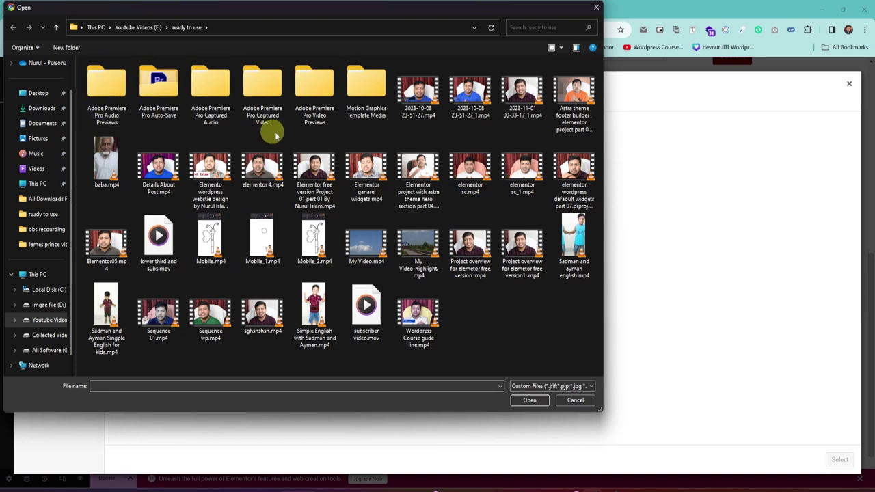
click(46, 199)
double_click(209, 81)
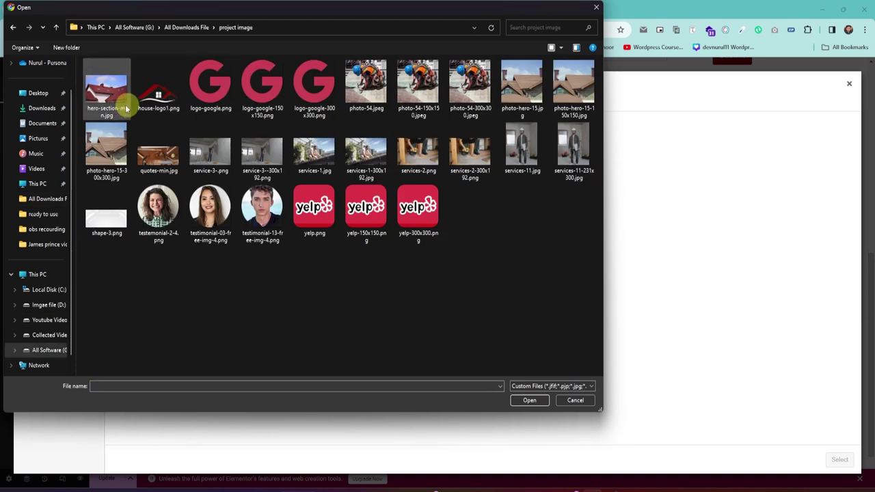
click(104, 150)
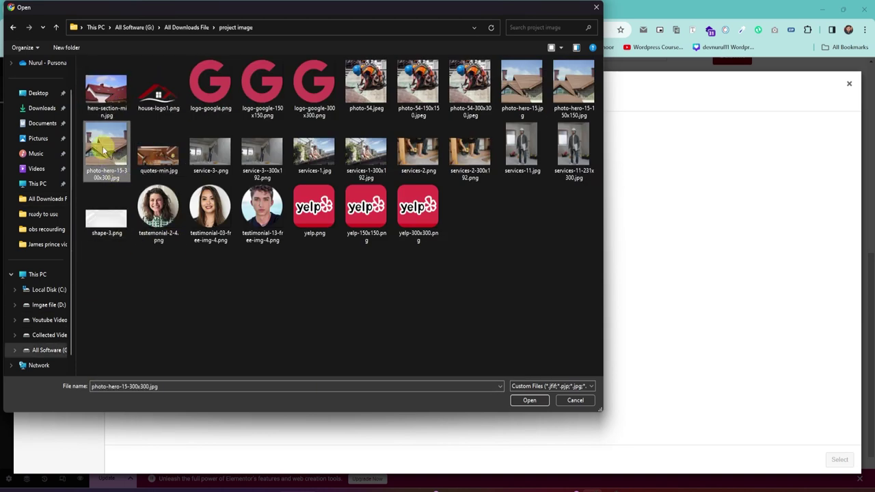
click(529, 400)
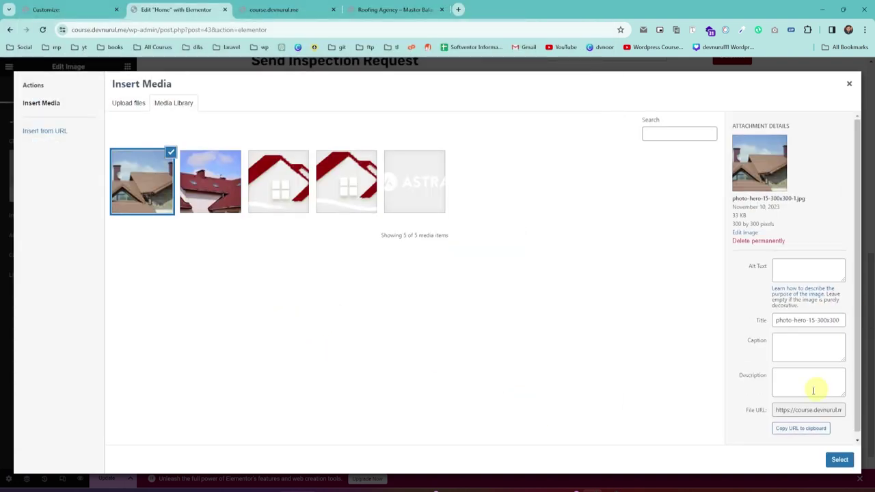
click(839, 460)
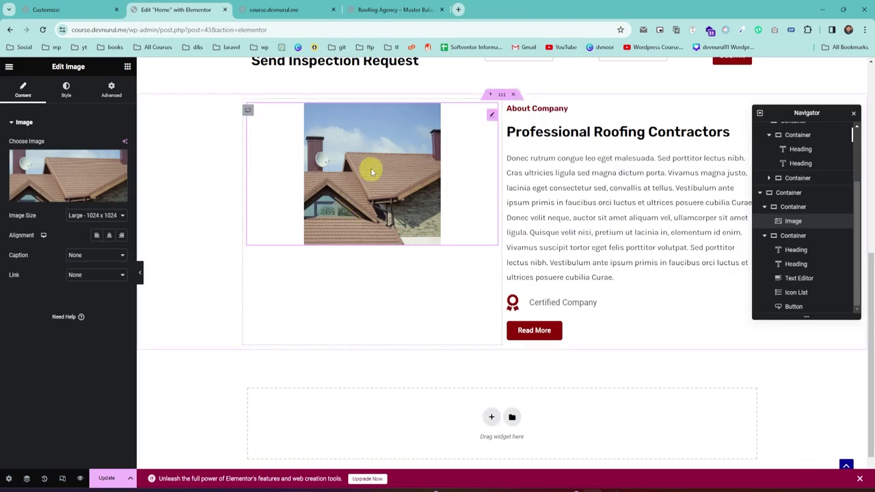
Step: Add a second Image widget below the roof photo and check how the reference page arranges its two photos
click(127, 69)
drag(100, 311, 336, 248)
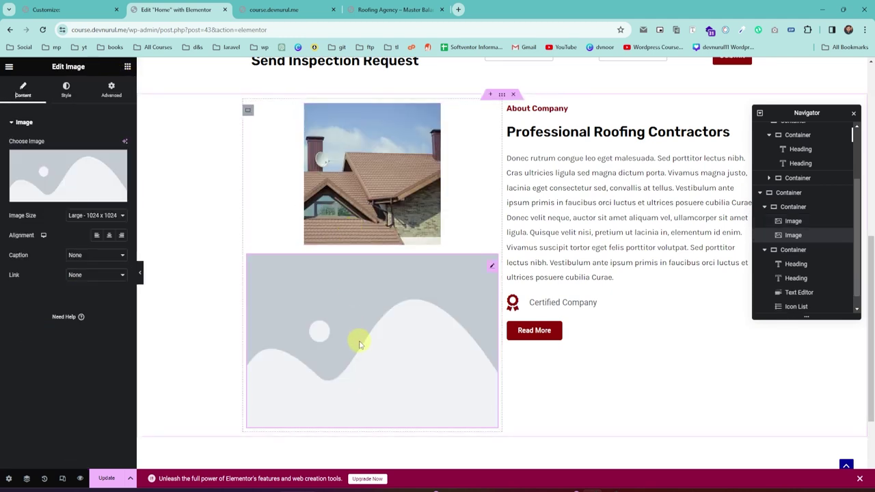
click(357, 9)
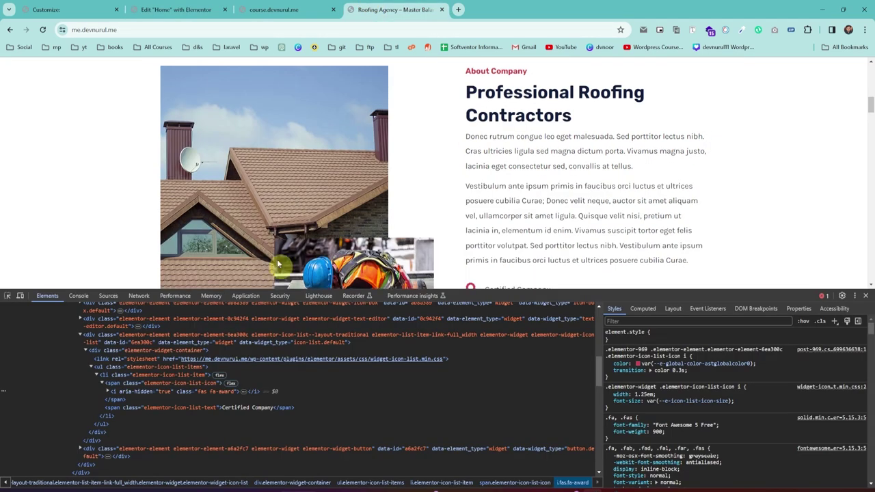
scroll(278, 264, up, 2)
scroll(302, 198, down, 4)
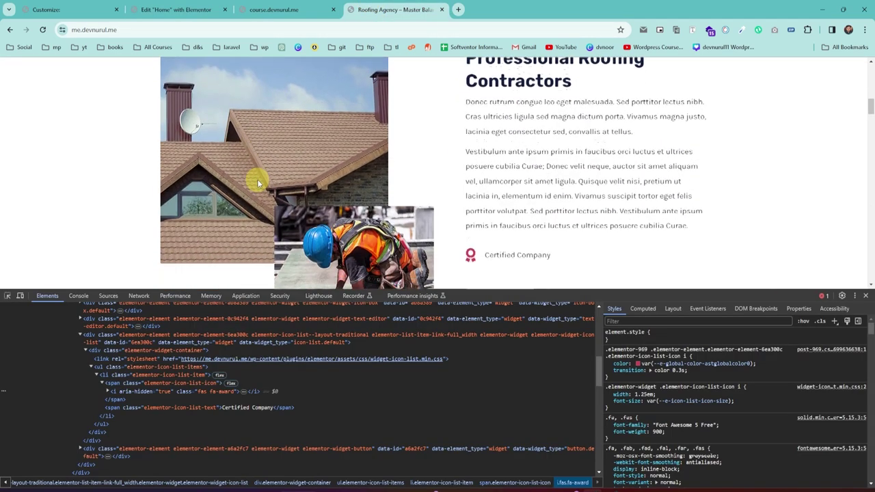
click(151, 9)
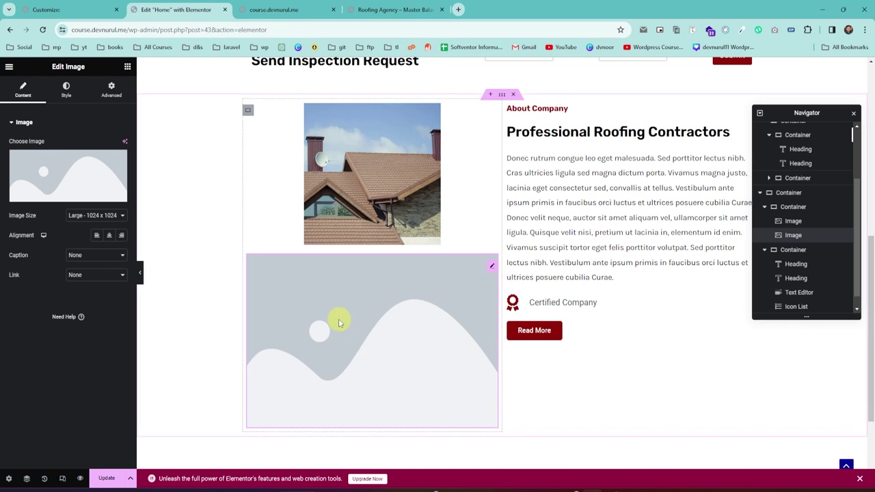
Step: Recheck the worker photo on the reference page, upload photo-54.jpeg and use it in the second Image widget
click(82, 171)
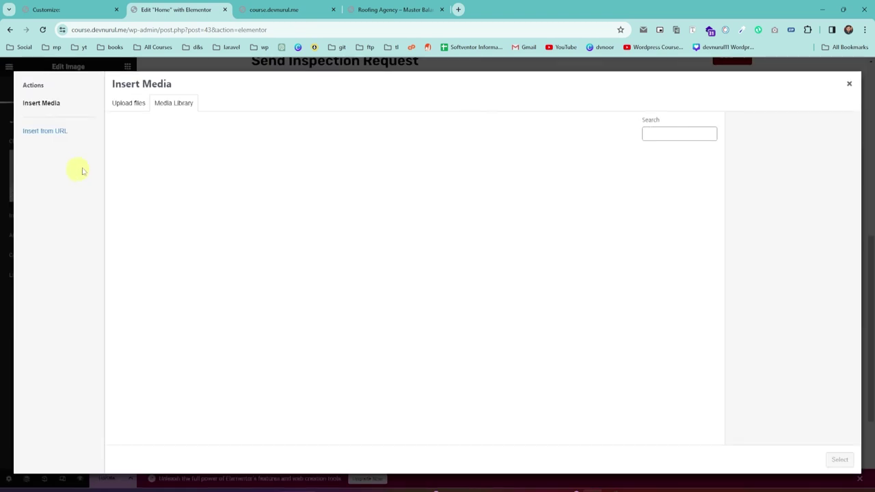
click(130, 103)
click(459, 267)
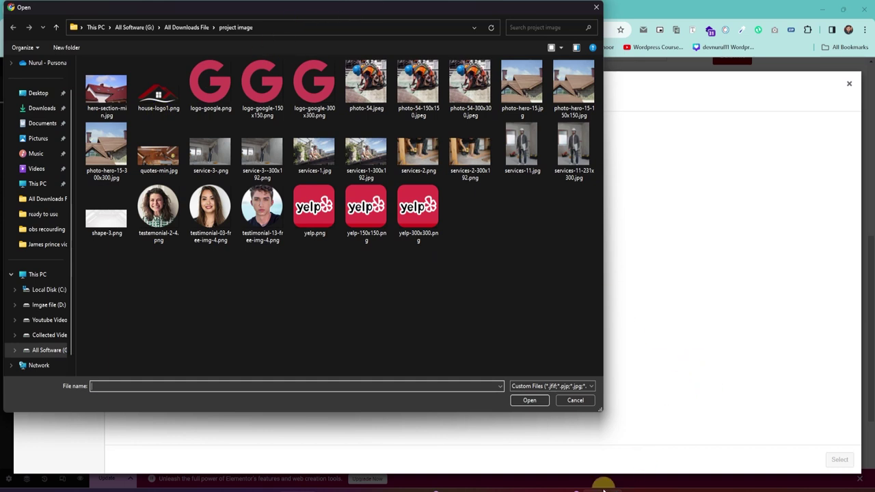
click(596, 7)
click(404, 9)
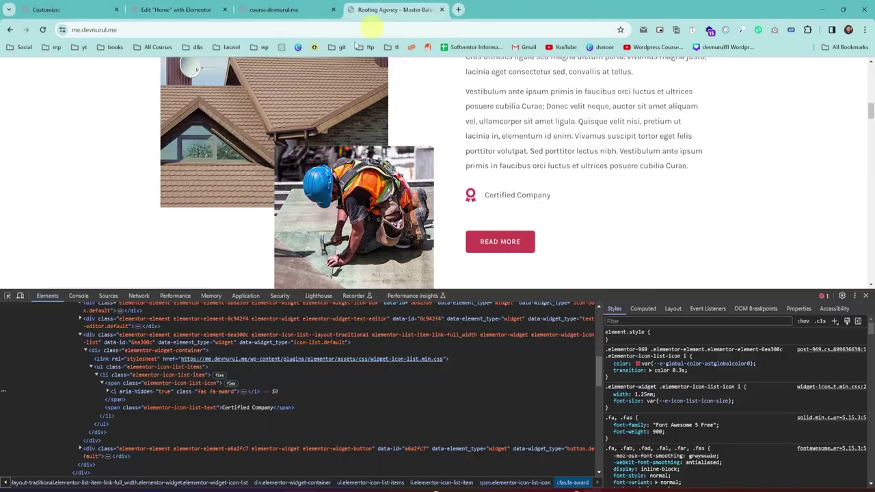
click(185, 10)
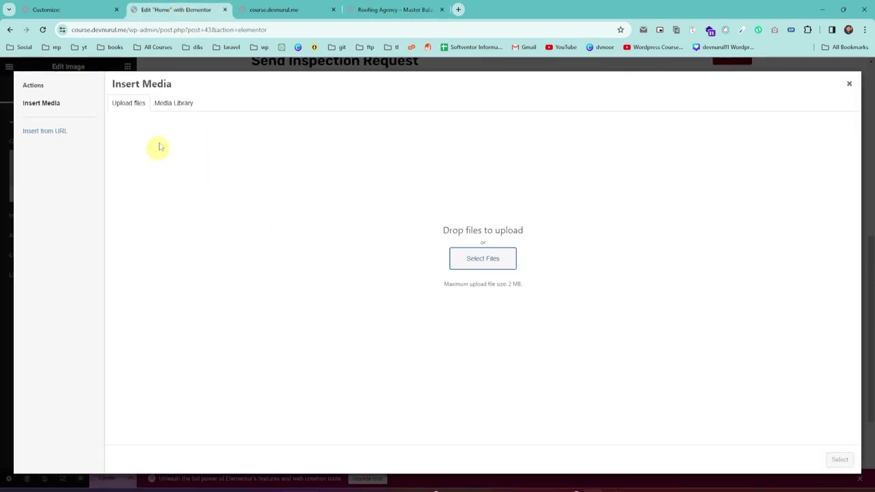
click(494, 259)
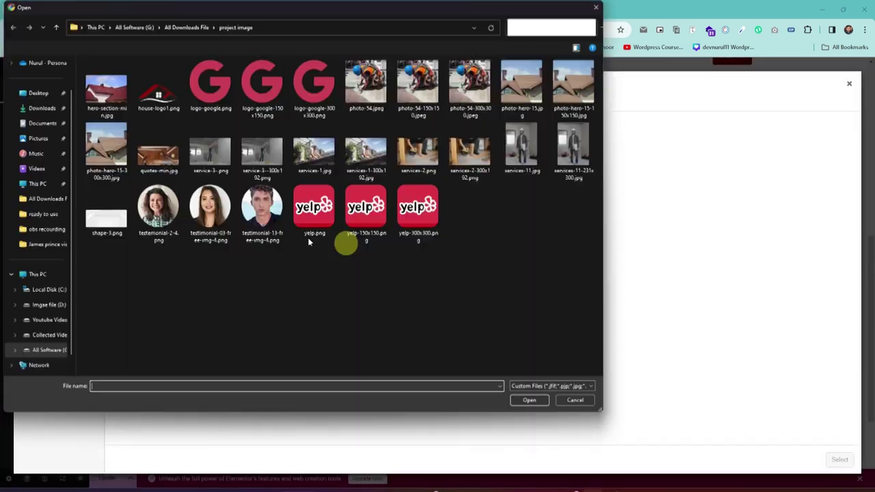
click(366, 84)
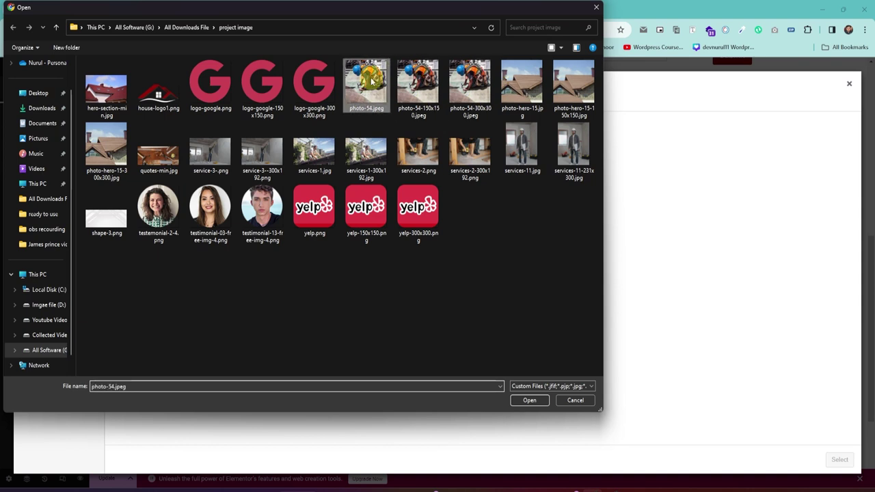
click(528, 401)
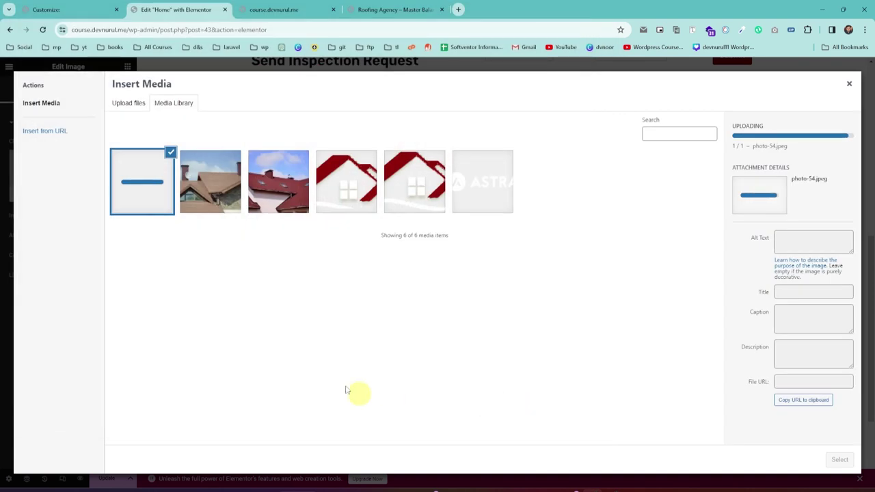
click(839, 460)
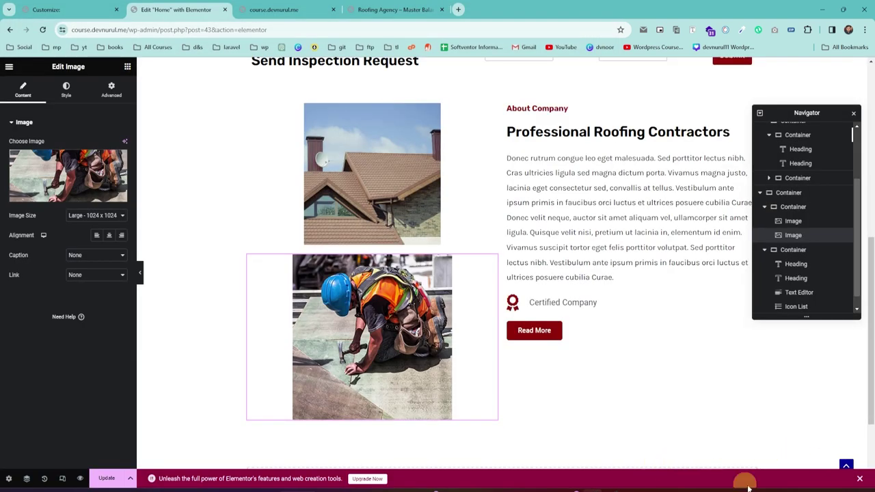
Step: Align the roof image to the left and the worker image to the right of their container
click(22, 217)
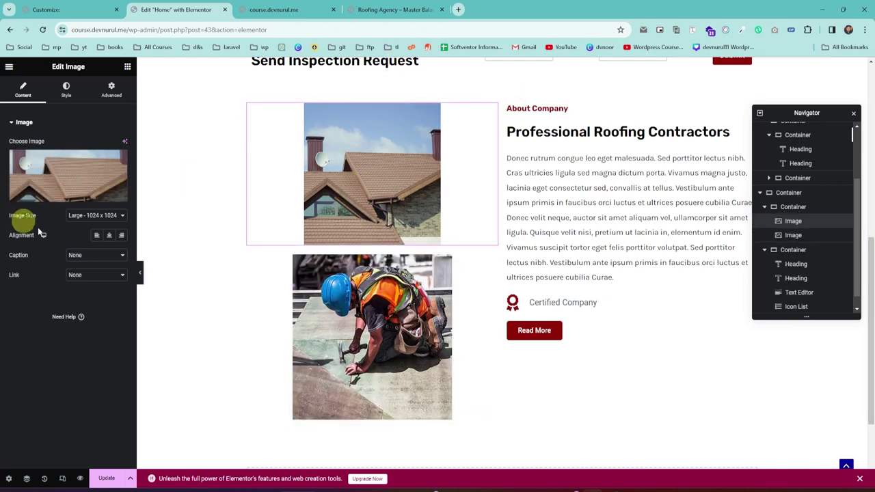
click(96, 236)
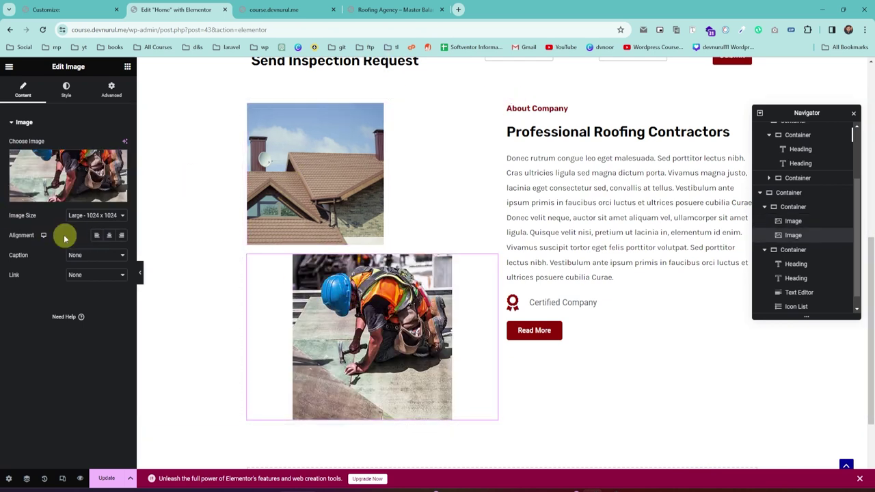
click(121, 236)
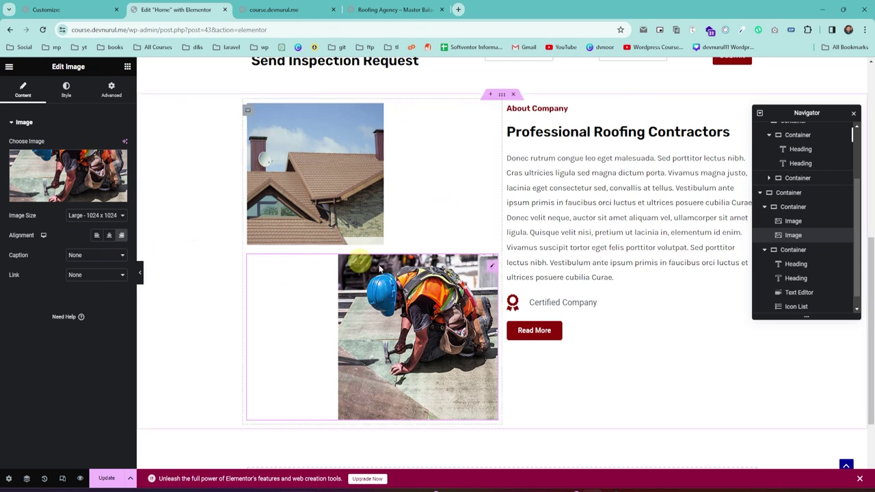
Step: Set the roof image's width to 77% and the worker image's width to 76%
click(311, 190)
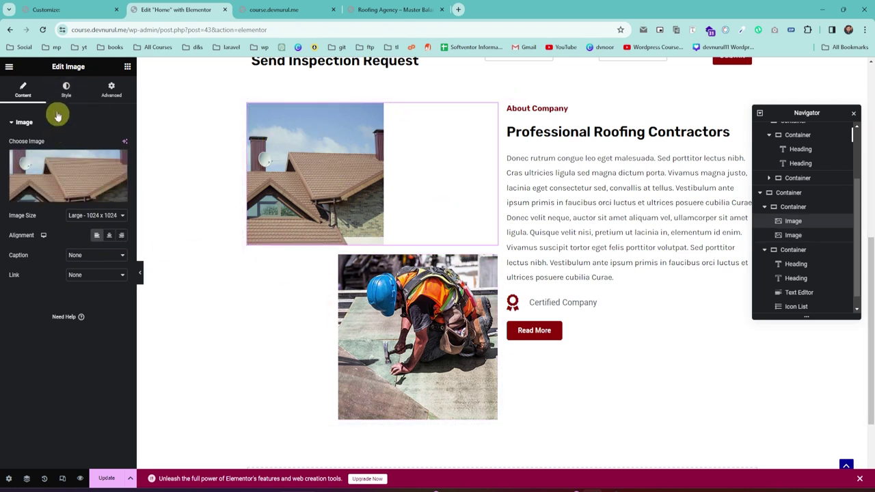
click(67, 92)
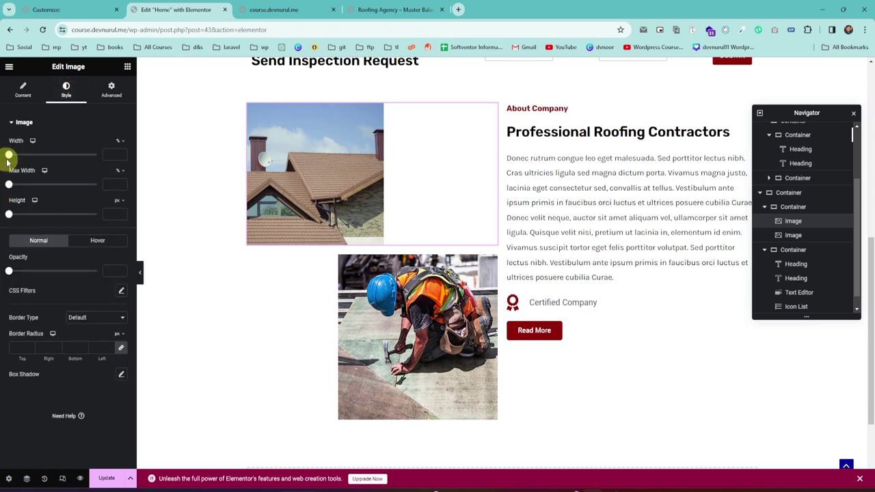
drag(8, 156, 78, 188)
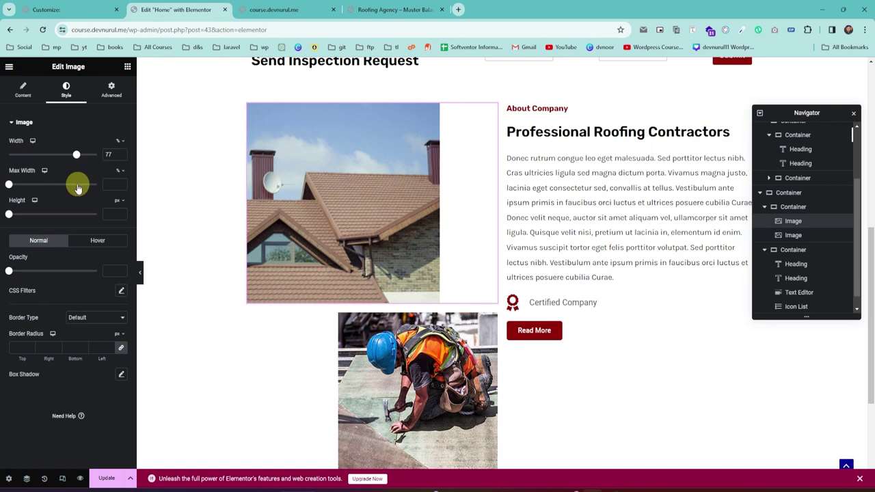
click(435, 352)
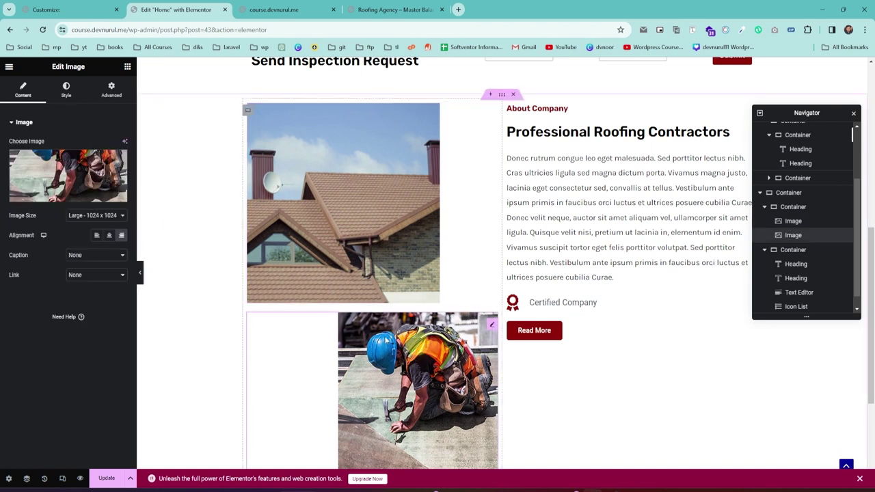
click(66, 93)
drag(8, 155, 92, 194)
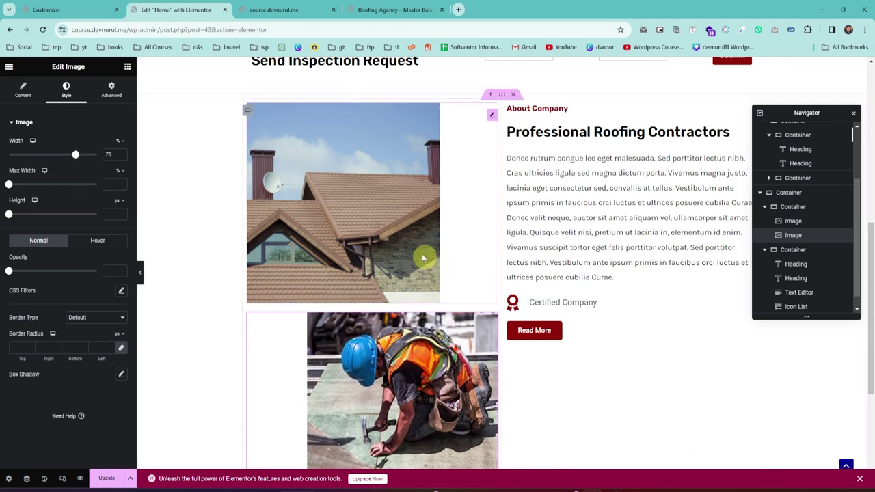
Step: Examine how the worker photo overlaps the roof photo in the reference page's About Company section
click(296, 11)
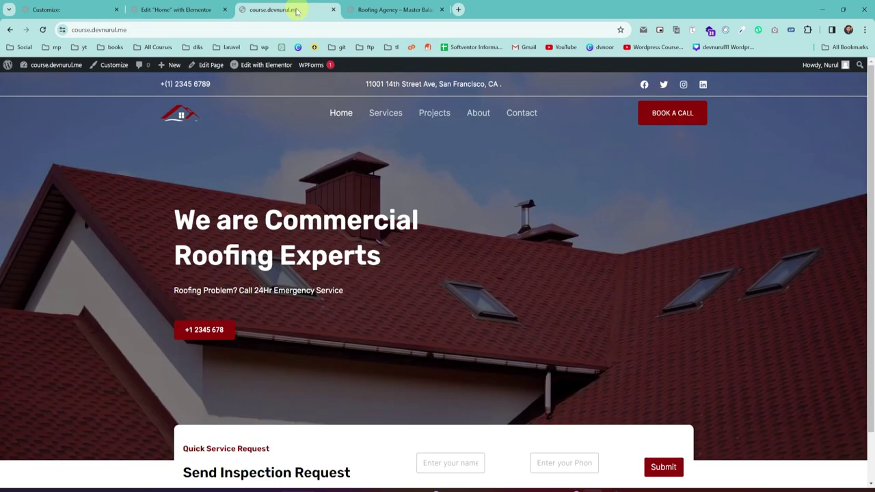
click(401, 8)
scroll(383, 174, down, 2)
scroll(383, 173, up, 1)
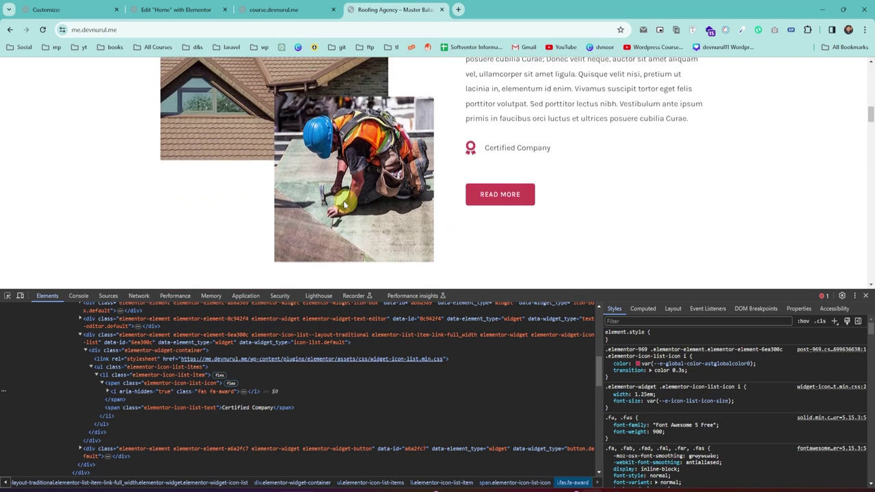
click(48, 10)
scroll(442, 340, up, 1)
scroll(293, 180, down, 1)
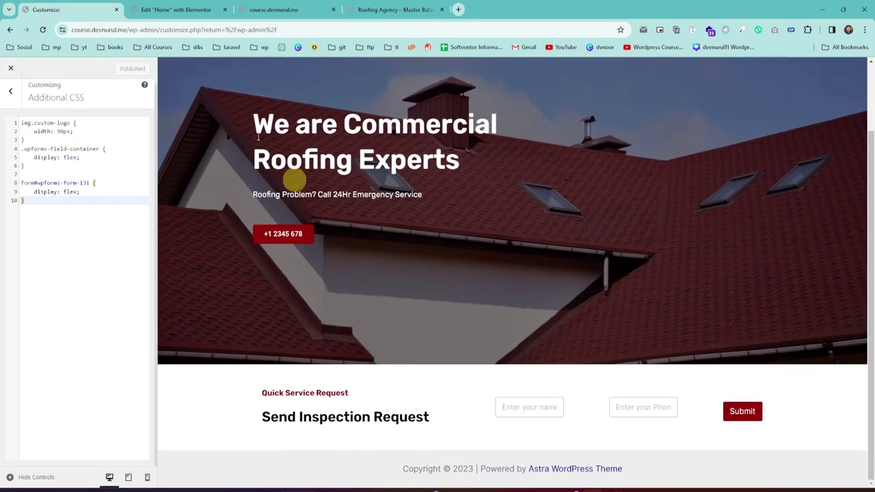
click(178, 9)
Step: Unlink the worker image's margin values and set its top margin to -204 px so it overlaps the roof photo
scroll(398, 233, down, 2)
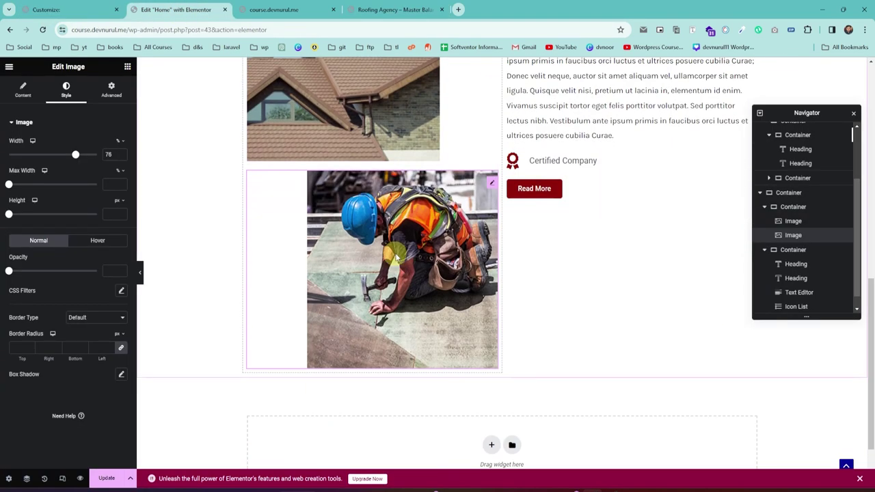
click(111, 89)
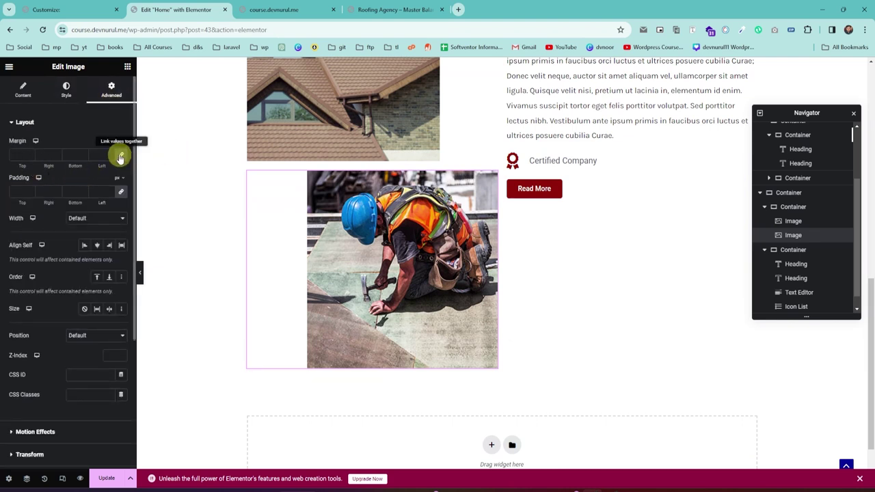
click(119, 156)
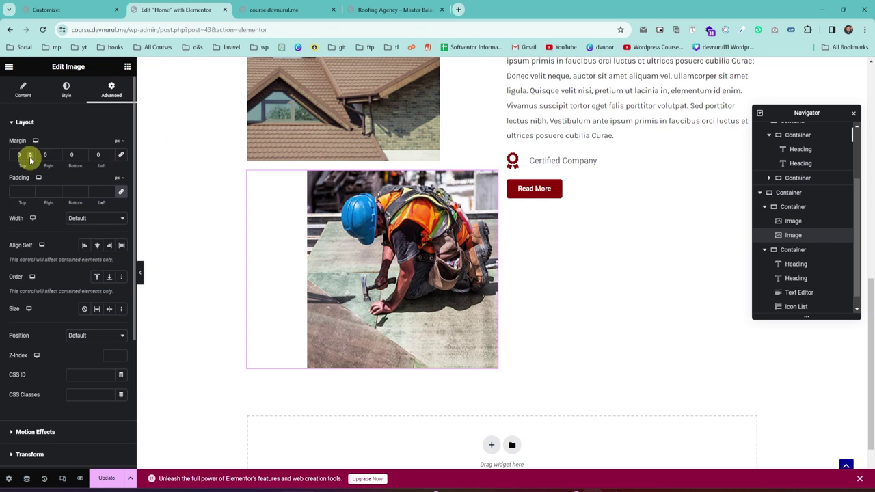
drag(29, 157, 29, 157)
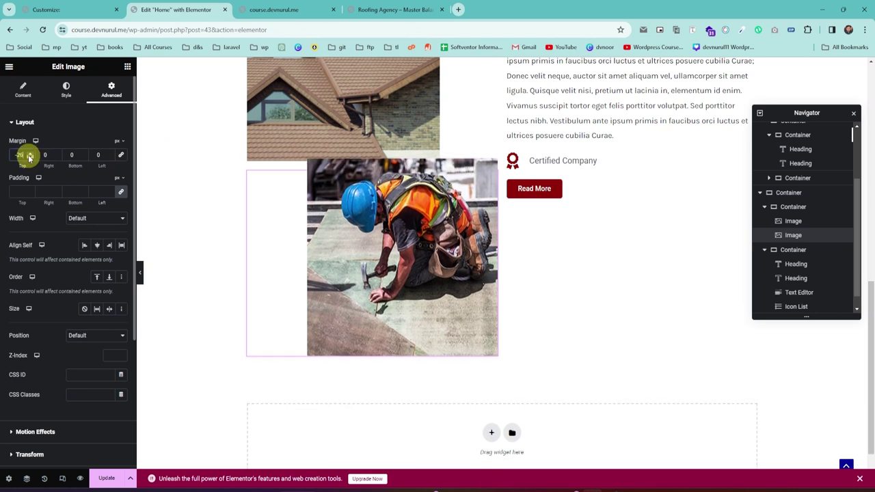
scroll(189, 288, up, 3)
scroll(190, 288, down, 1)
Step: Compare the two photo sizes with the reference page and reduce the worker image's width to 56%
click(291, 10)
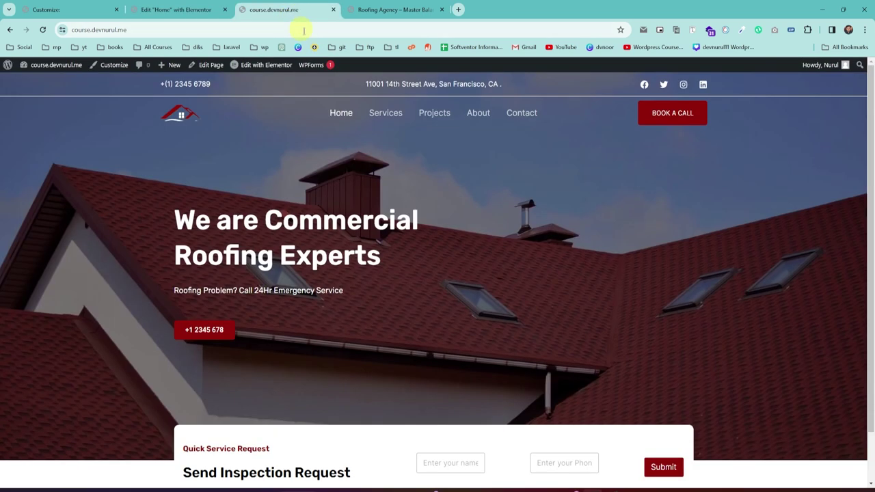
scroll(370, 134, down, 1)
click(396, 10)
scroll(268, 204, up, 2)
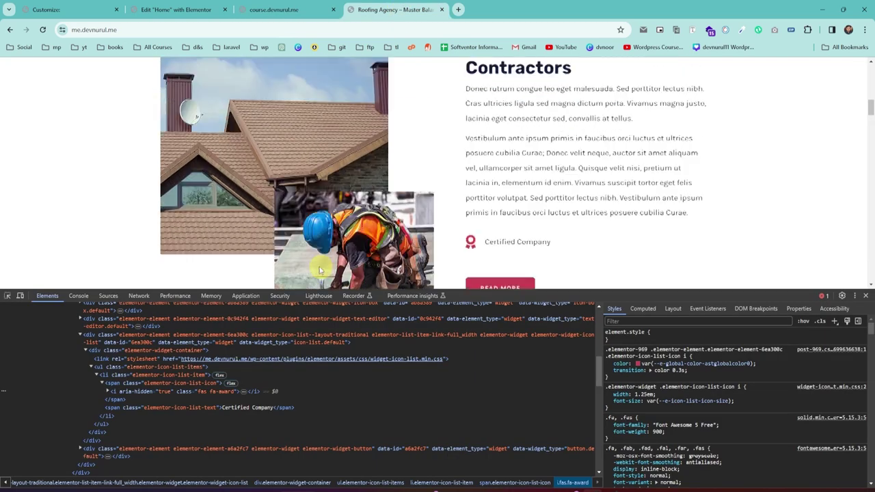
scroll(268, 204, down, 2)
click(176, 10)
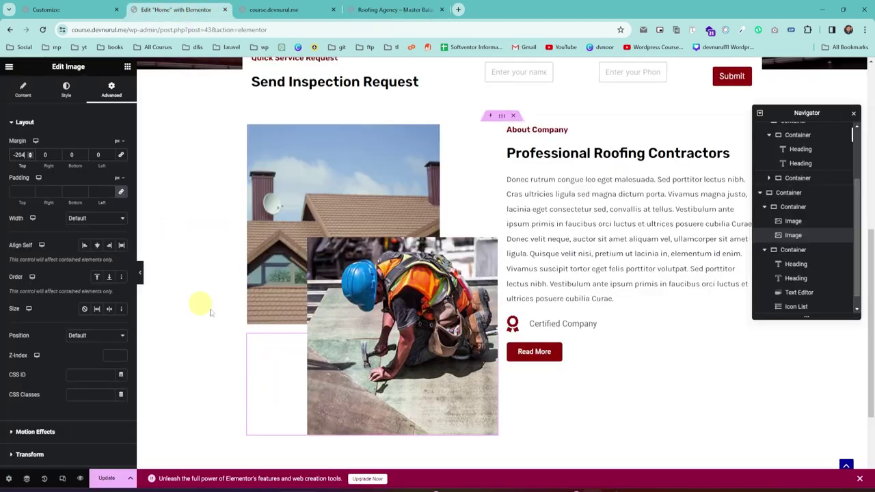
click(65, 89)
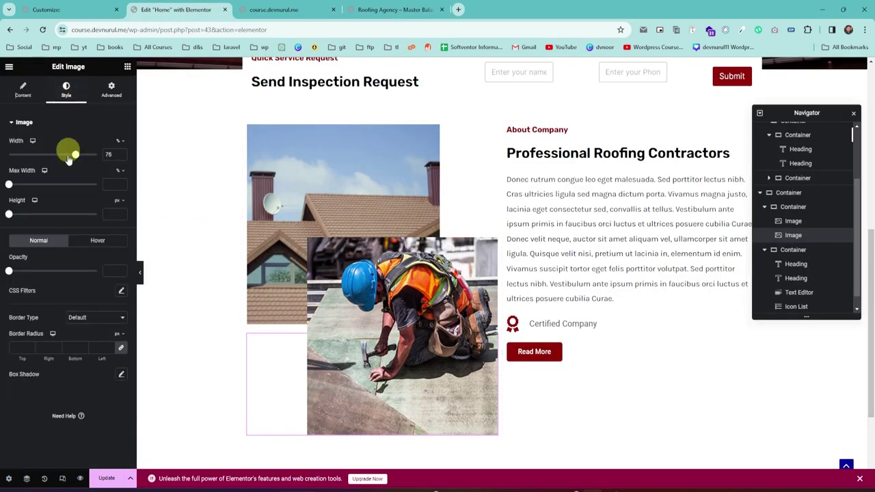
drag(78, 161, 60, 157)
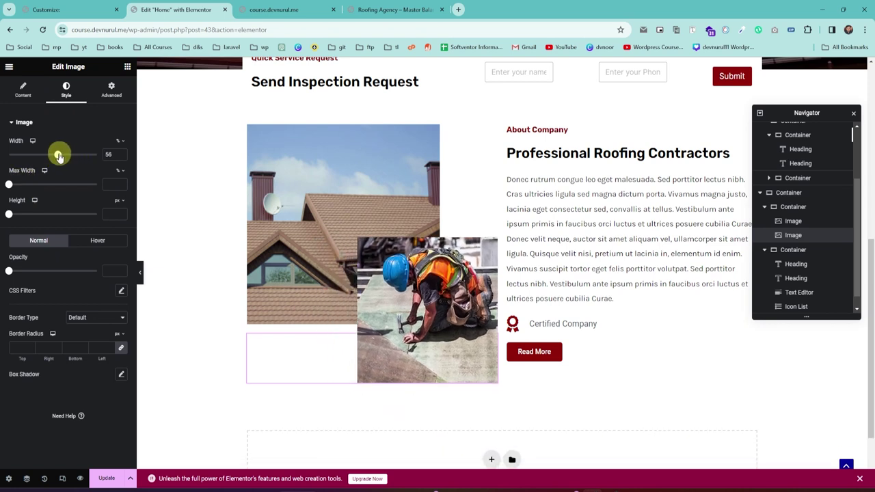
Step: Set the worker image's top margin to -170 px and compare the overlap with the reference page
click(112, 90)
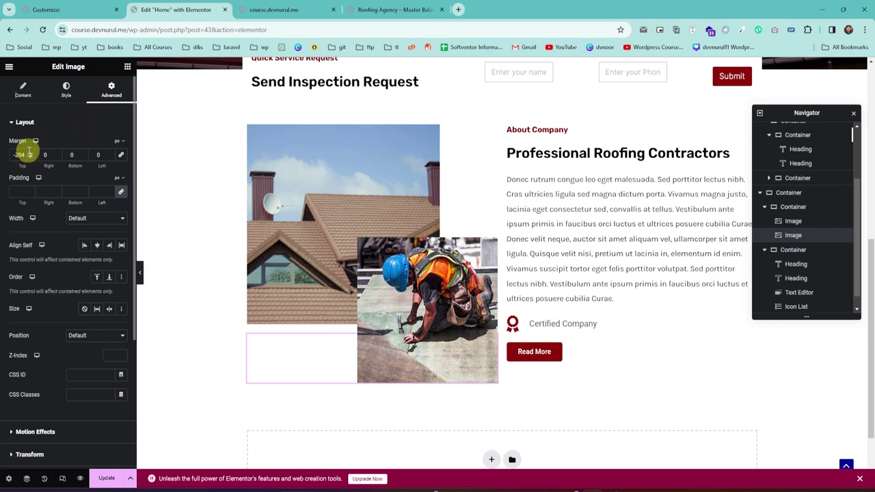
drag(29, 155, 29, 155)
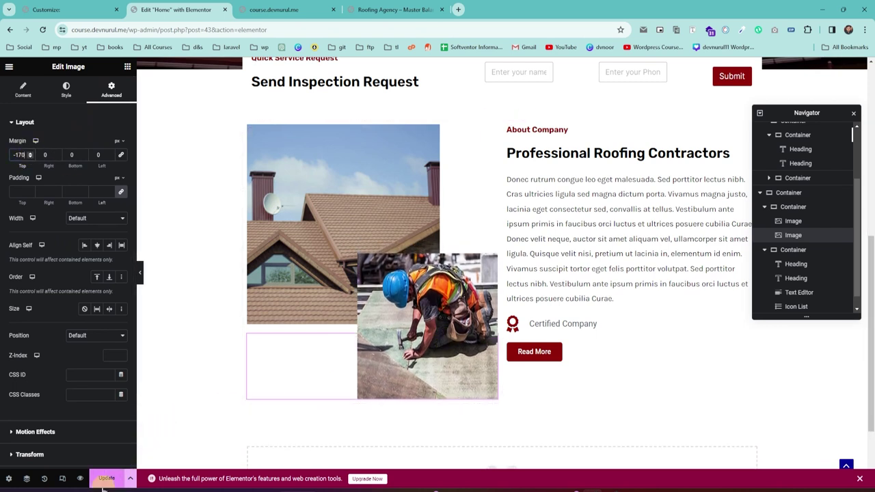
click(404, 15)
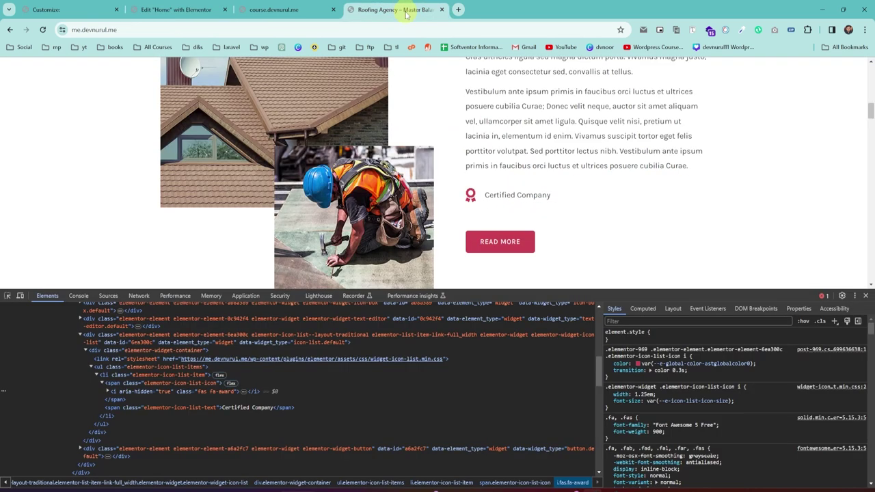
scroll(232, 156, up, 2)
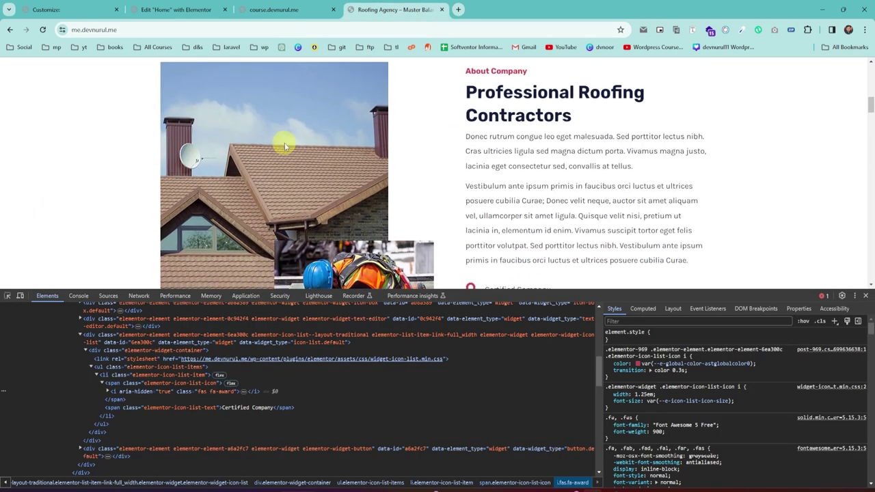
scroll(364, 226, down, 2)
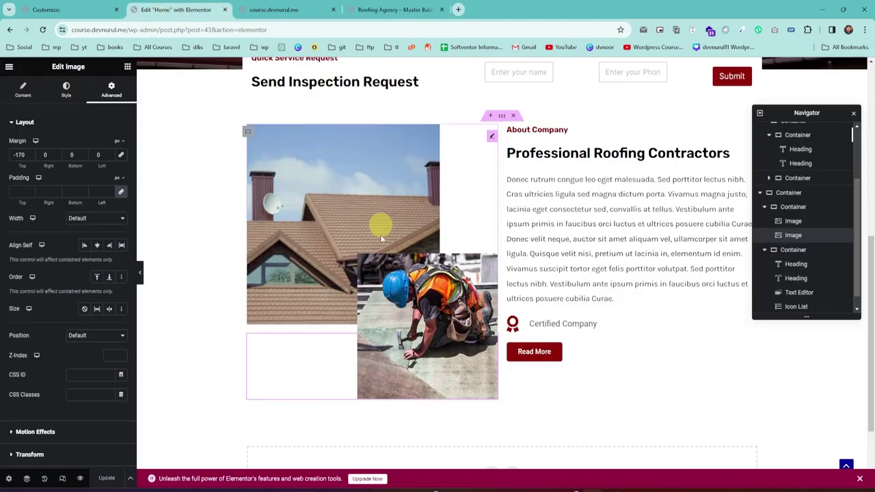
Step: Give the roof image the Float hover animation
click(353, 197)
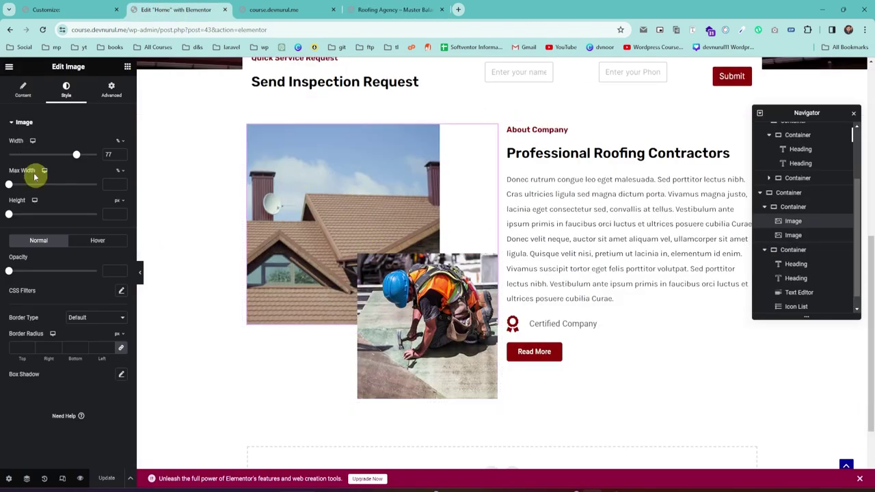
click(99, 240)
scroll(95, 256, down, 1)
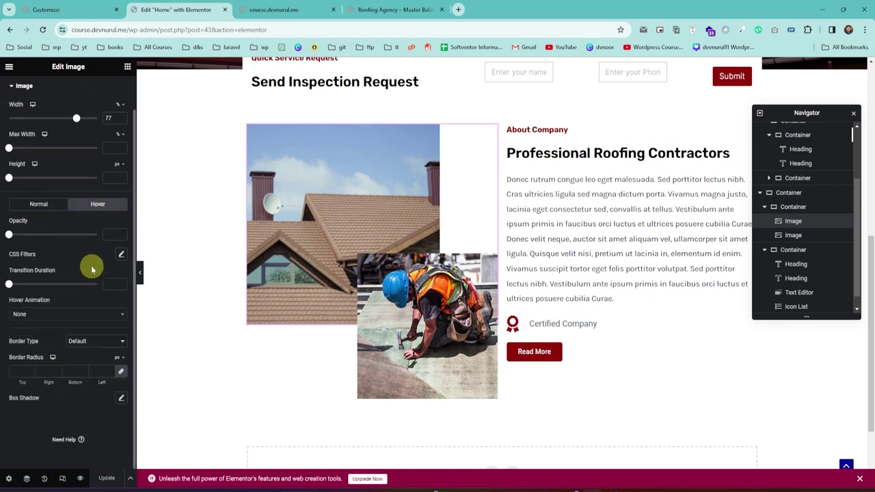
click(36, 316)
scroll(39, 344, down, 2)
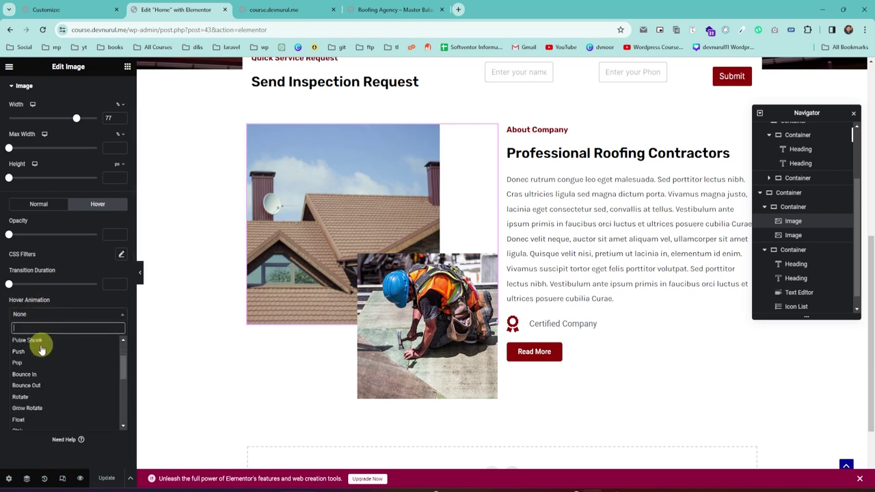
click(24, 420)
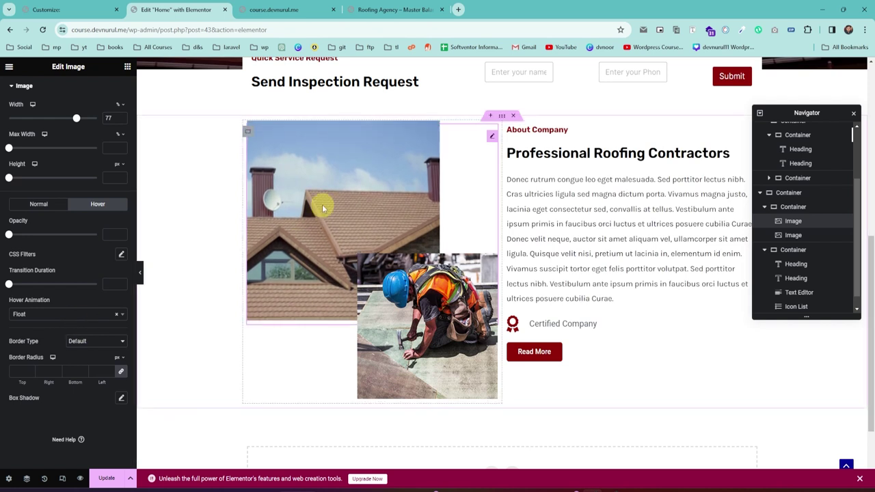
Step: Apply the Float hover animation to the worker image as well
click(403, 294)
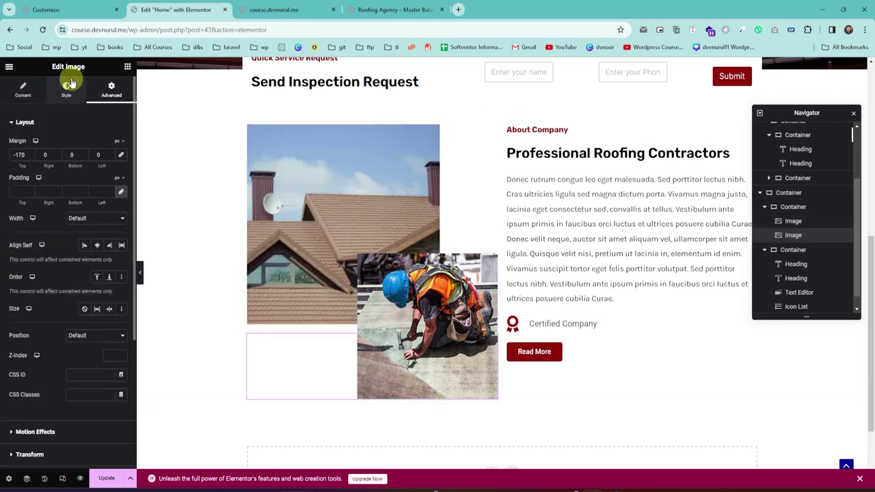
click(66, 89)
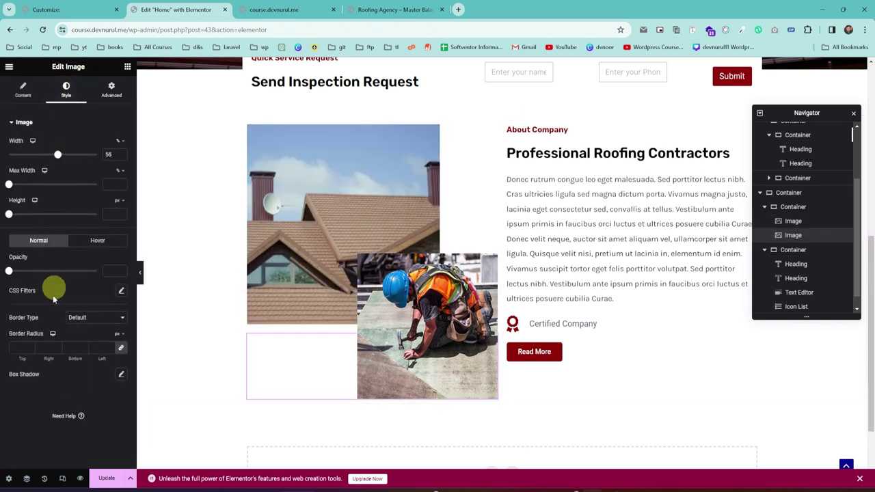
click(100, 242)
click(27, 354)
scroll(29, 396, down, 2)
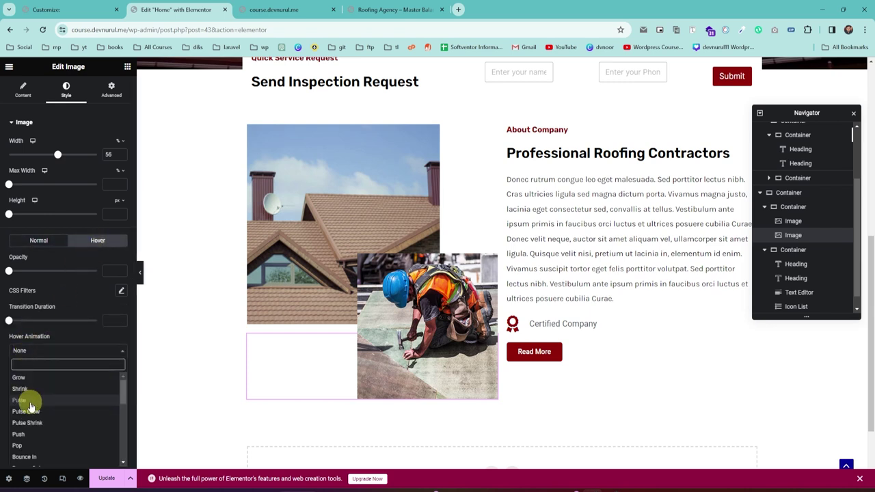
click(19, 456)
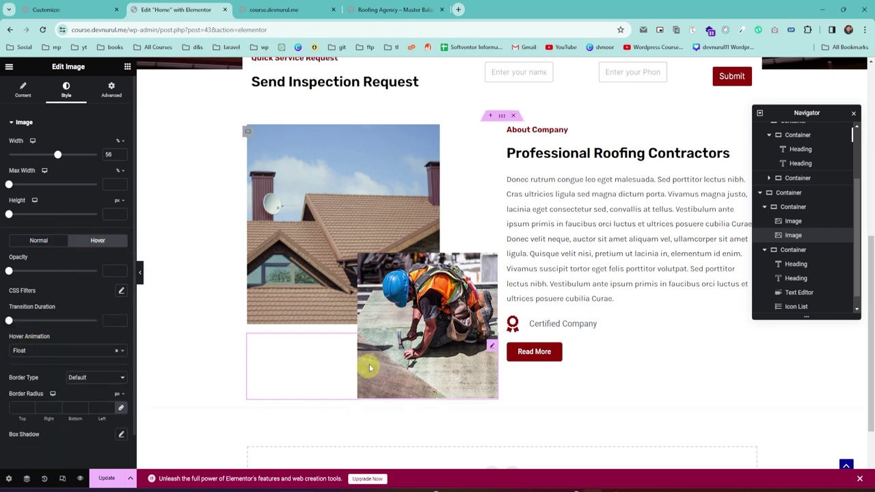
Step: Update the page and compare the finished About Company section with the reference page
click(106, 480)
click(394, 10)
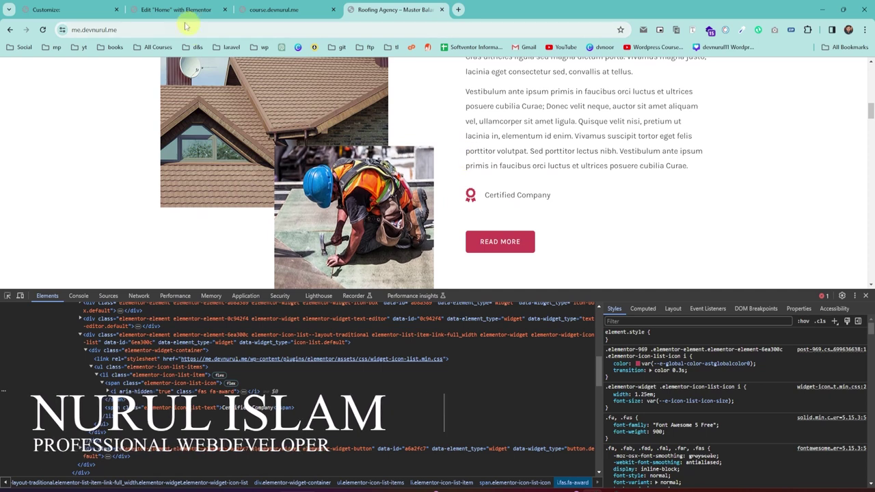
click(156, 9)
scroll(420, 205, down, 2)
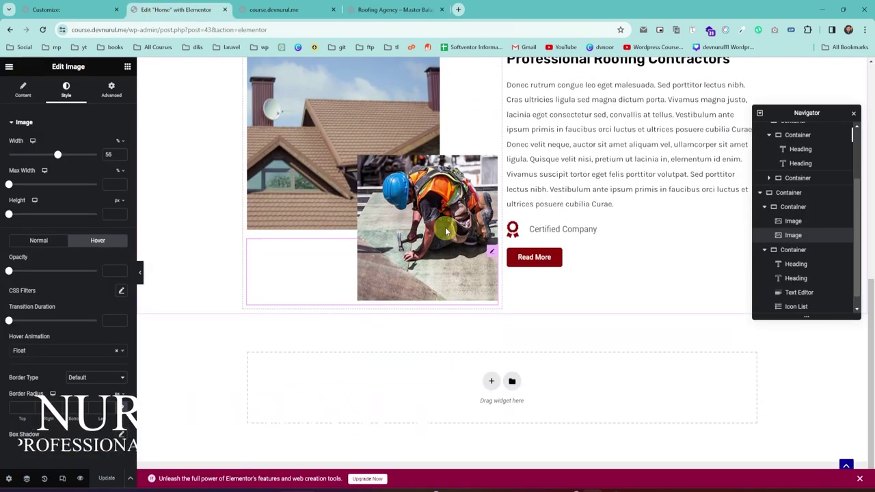
scroll(517, 210, up, 2)
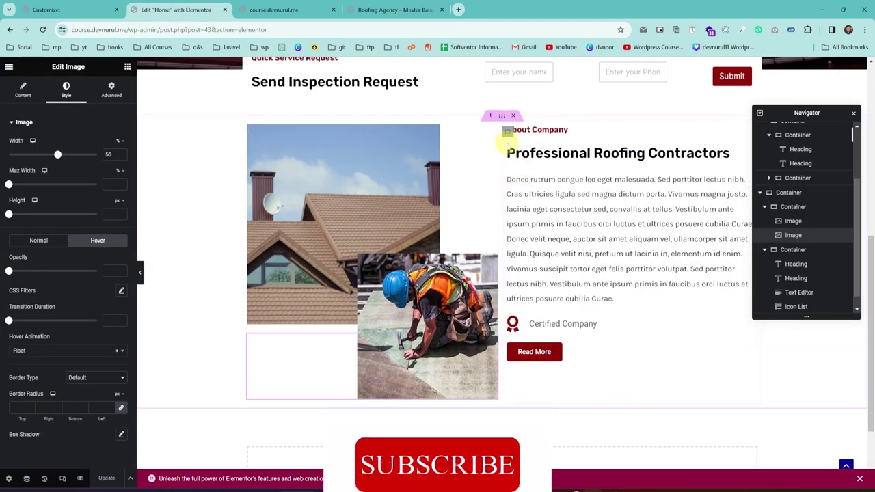
Step: Set the column gap of the About Company section's outer container to 33 px and update the page
click(502, 117)
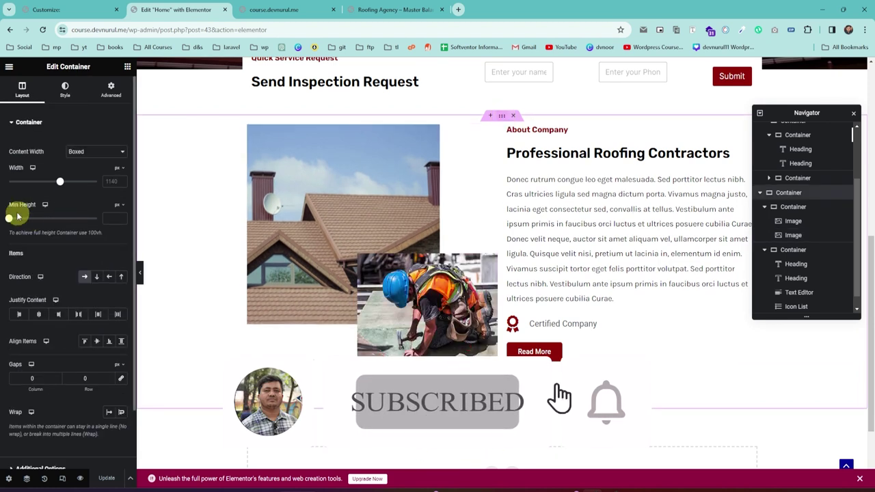
scroll(41, 287, down, 2)
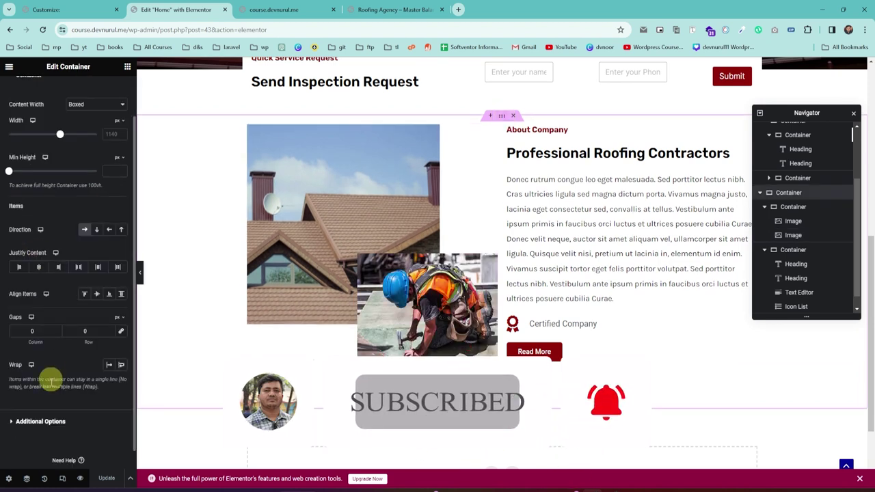
click(58, 332)
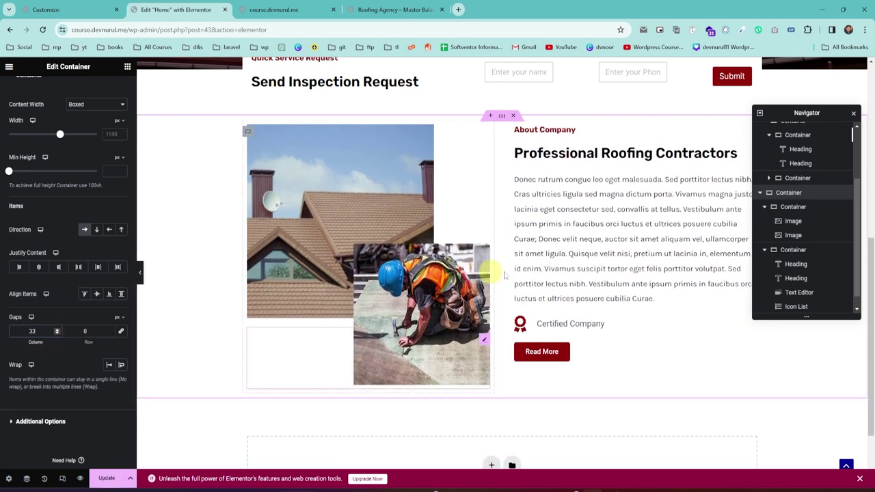
click(107, 479)
scroll(500, 229, up, 2)
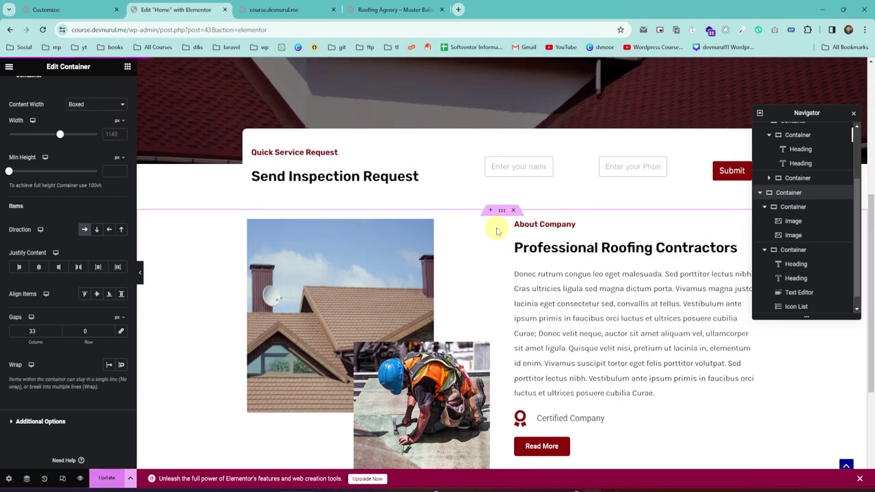
scroll(412, 333, down, 3)
scroll(413, 333, up, 2)
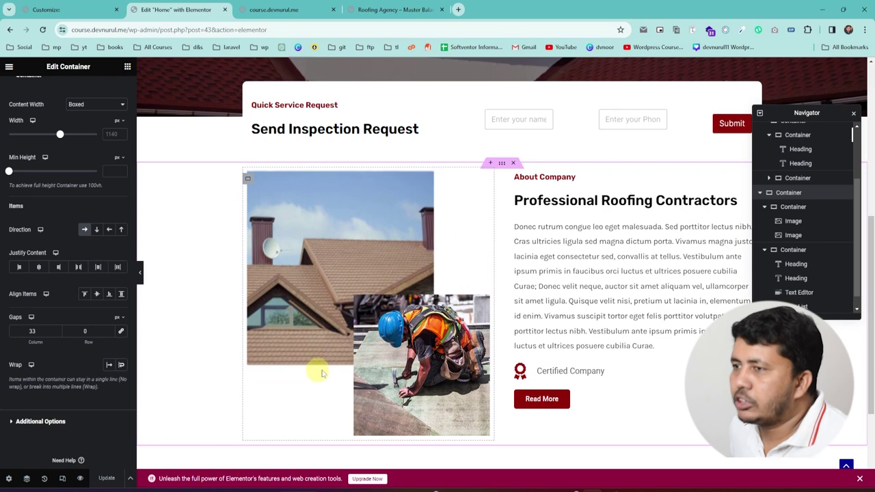
Step: Compare the Send Inspection Request box and the About Company section with the reference page, checking the box's shadow and spacing
key(ctrl+4)
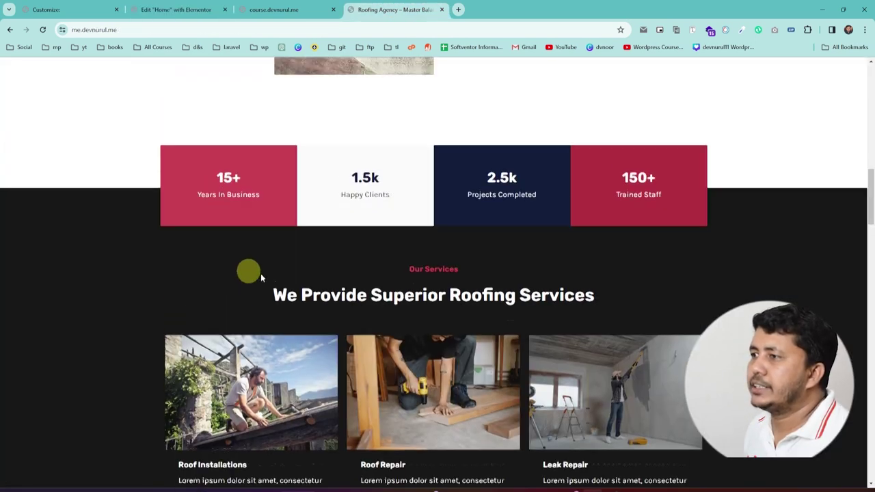
scroll(223, 280, up, 4)
scroll(220, 370, up, 5)
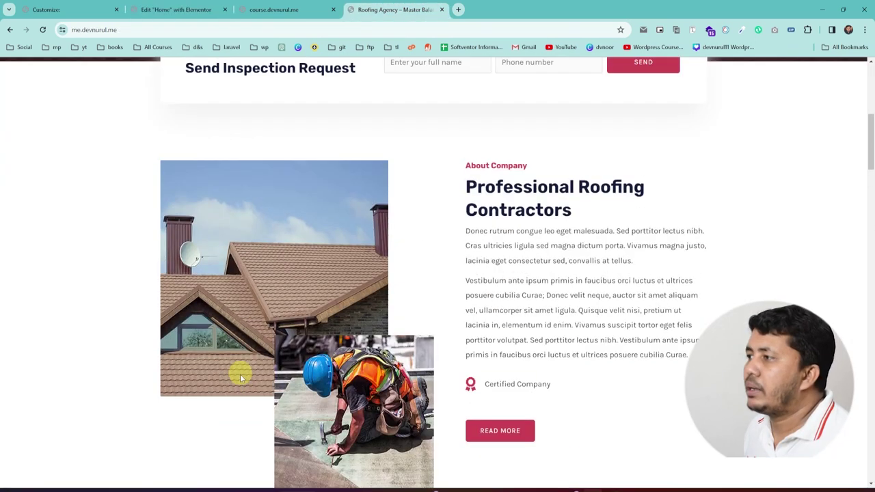
key(ctrl+2)
scroll(368, 293, up, 2)
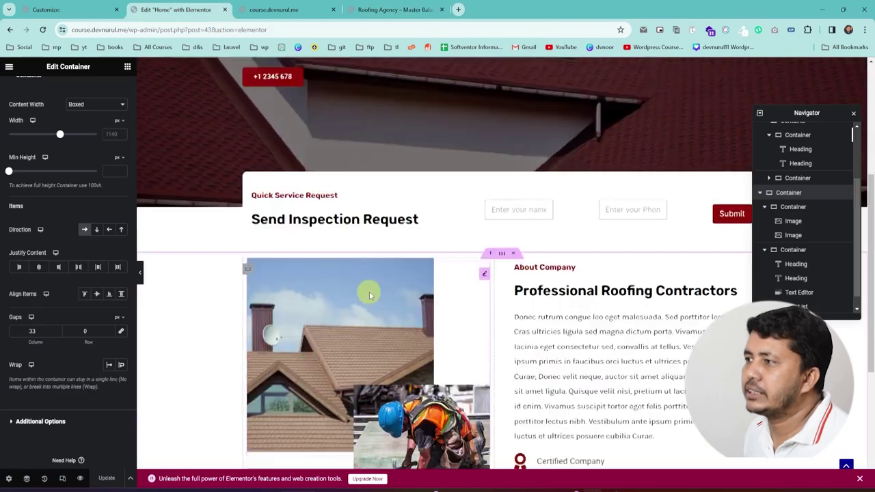
scroll(256, 260, down, 1)
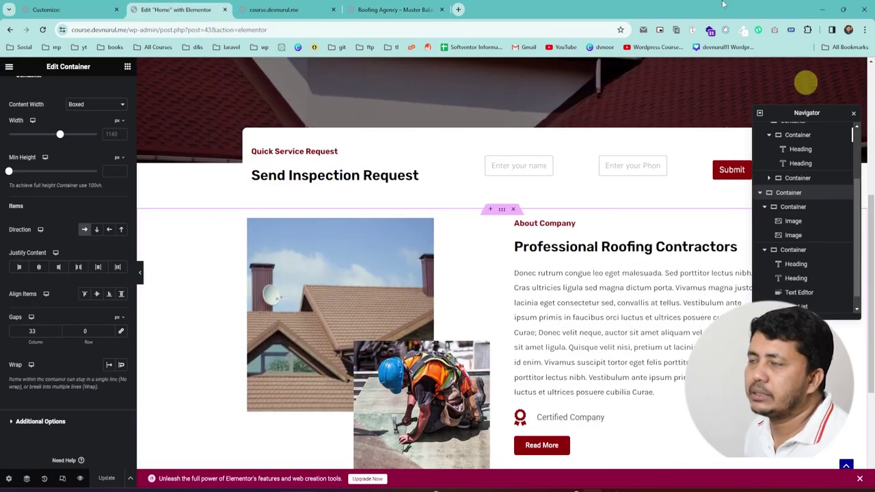
click(377, 9)
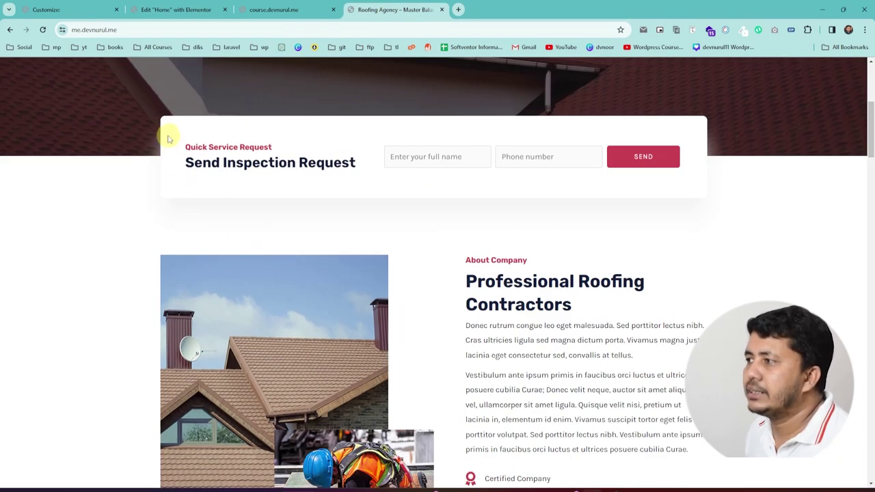
key(ctrl+2)
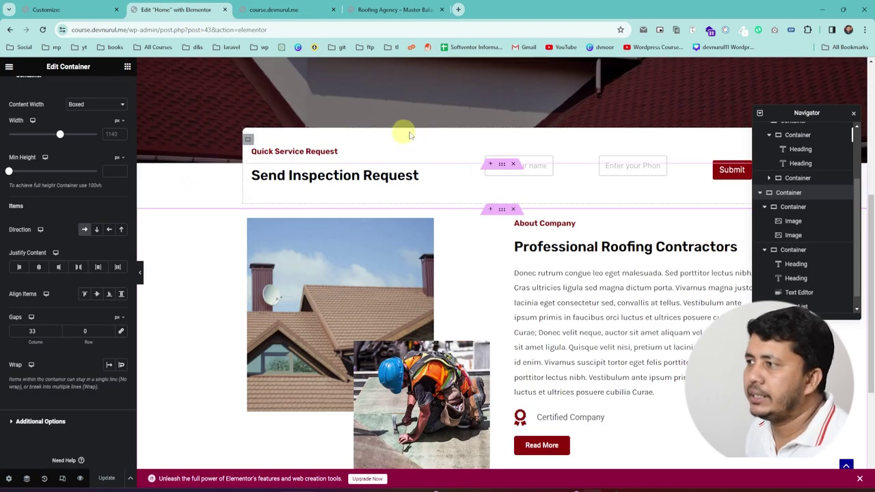
Step: Add a default outline box shadow to the white container holding the Send Inspection Request heading and form
click(498, 145)
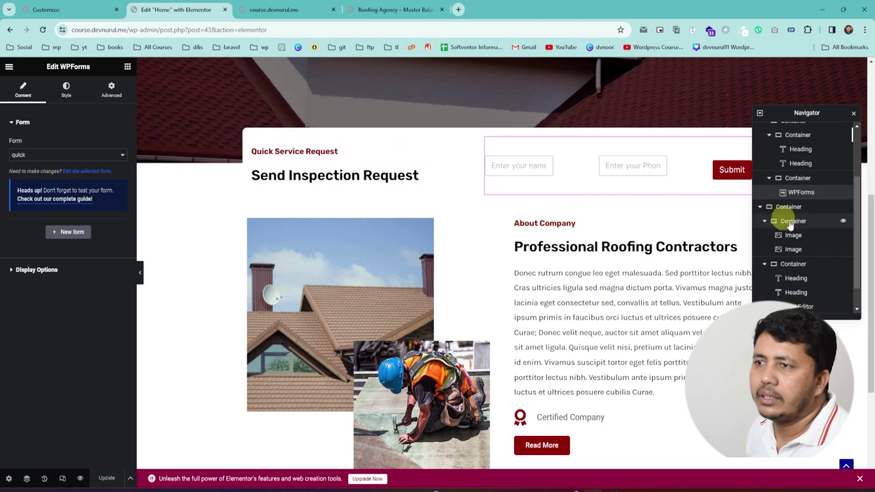
click(815, 178)
click(813, 164)
click(801, 149)
scroll(811, 171, up, 1)
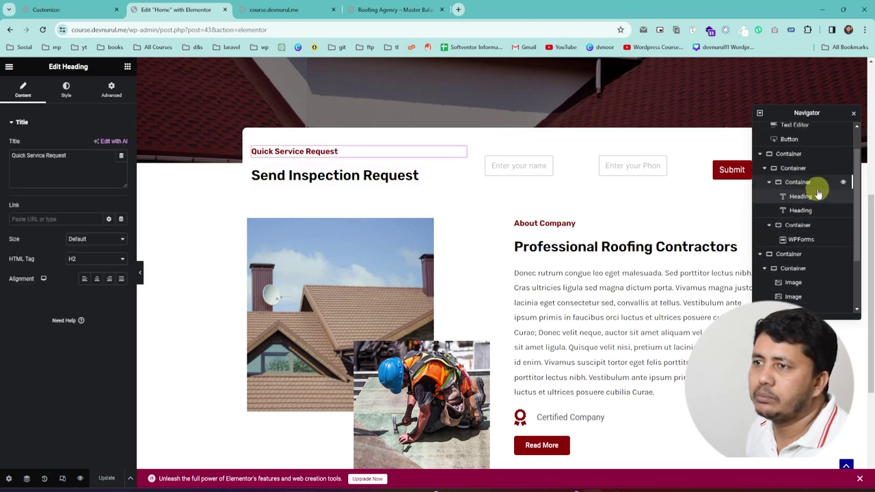
click(790, 185)
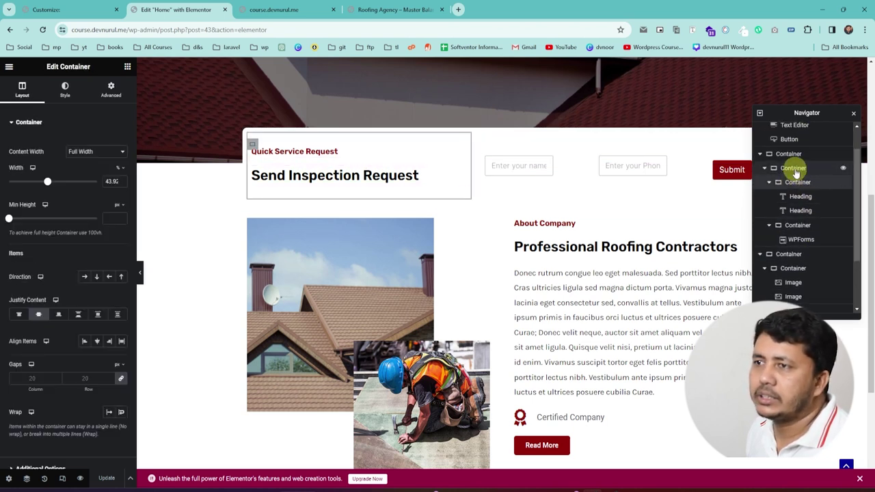
click(794, 170)
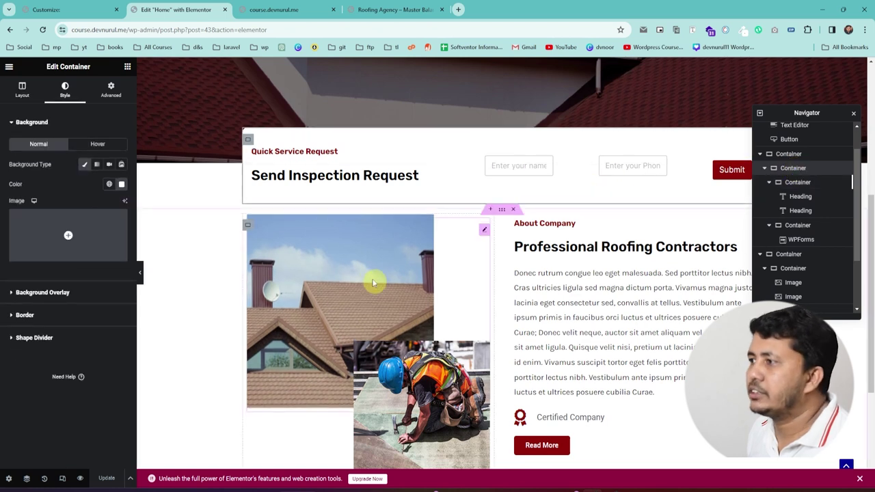
click(25, 315)
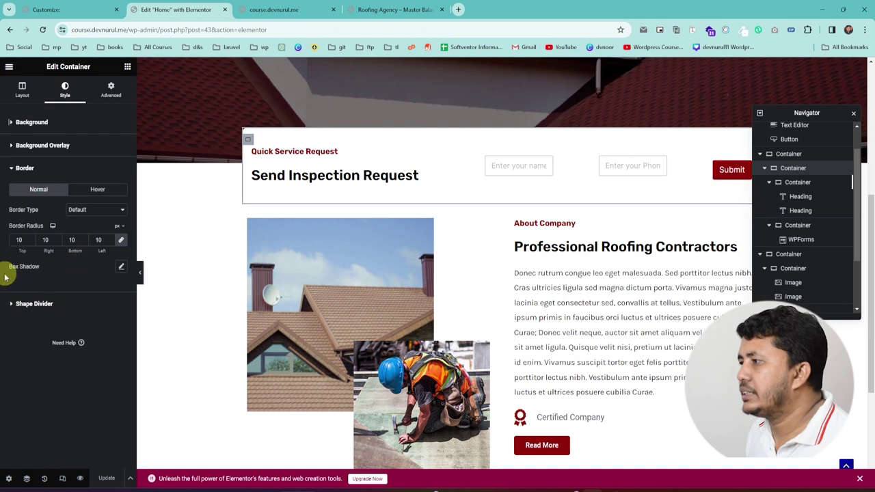
click(121, 268)
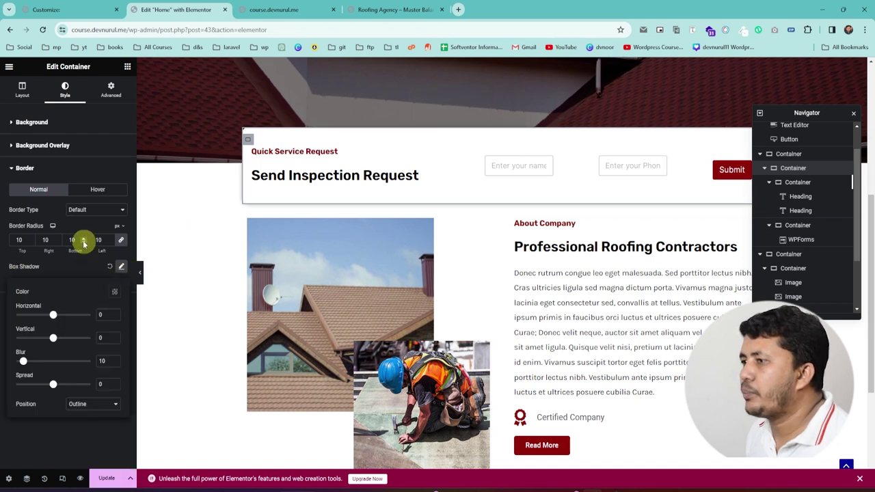
Step: Update the page and compare the request box's shadow on the live site with the reference page
click(106, 478)
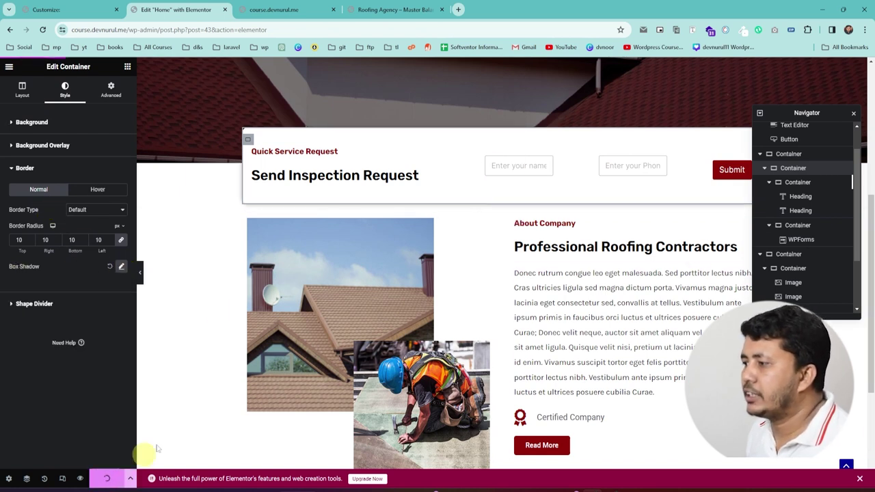
click(273, 9)
scroll(210, 187, down, 1)
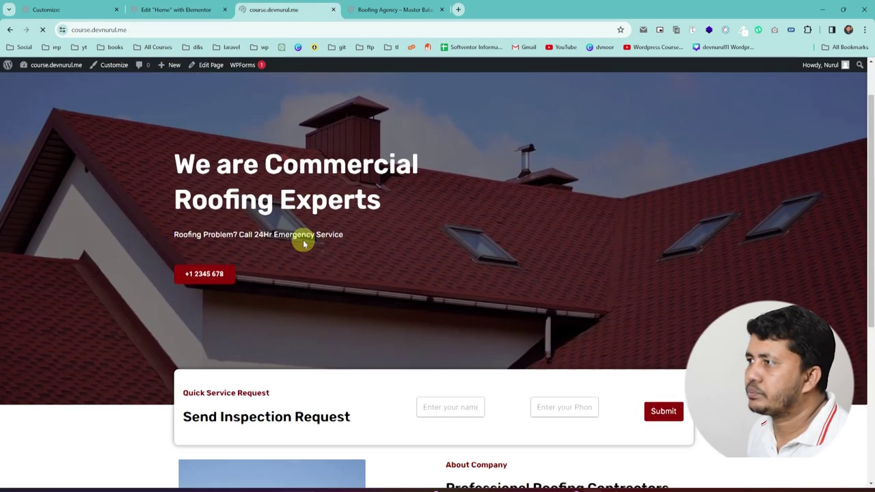
scroll(305, 242, down, 2)
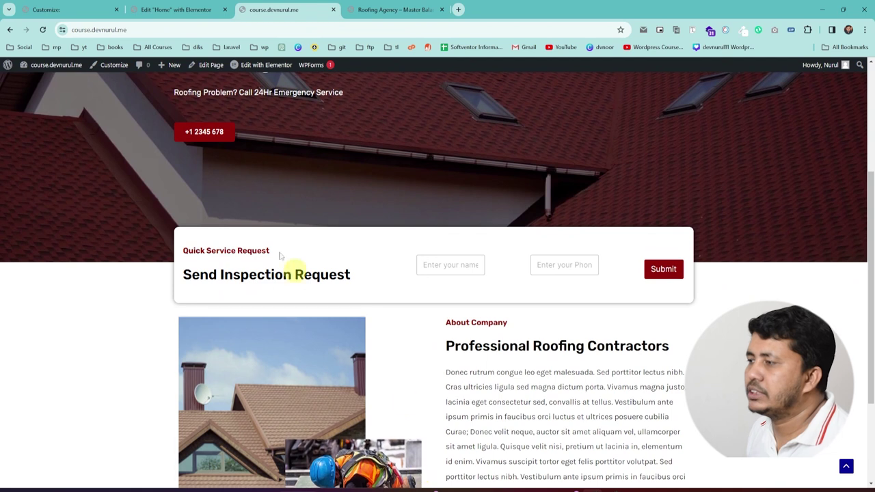
click(431, 11)
click(153, 14)
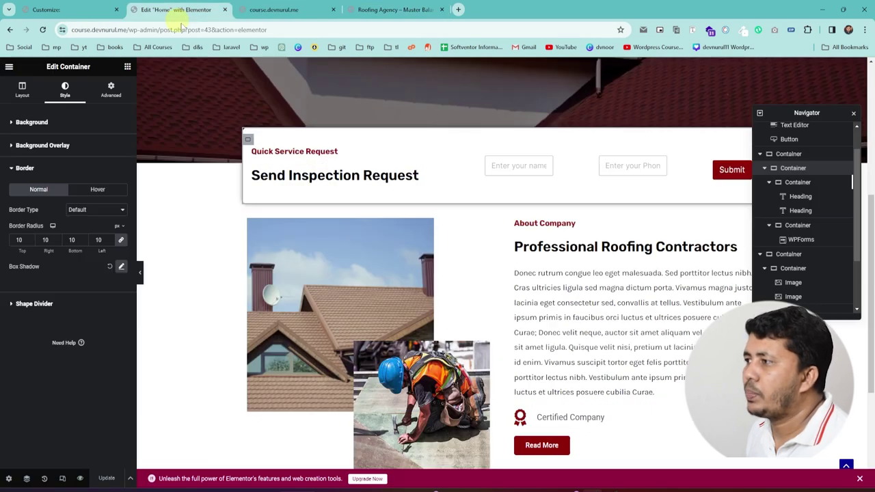
Step: Soften the request box's shadow with a blur of 22 and the colour rgba(0, 0, 0, 0.14)
click(122, 268)
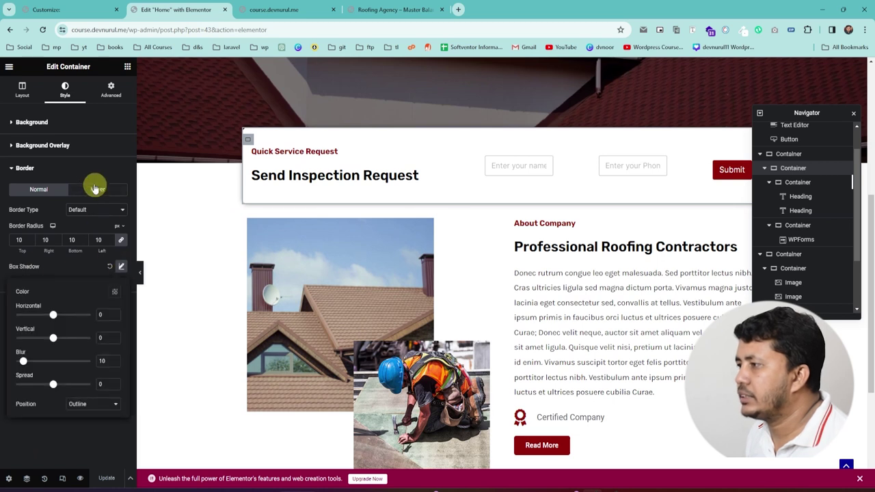
click(115, 294)
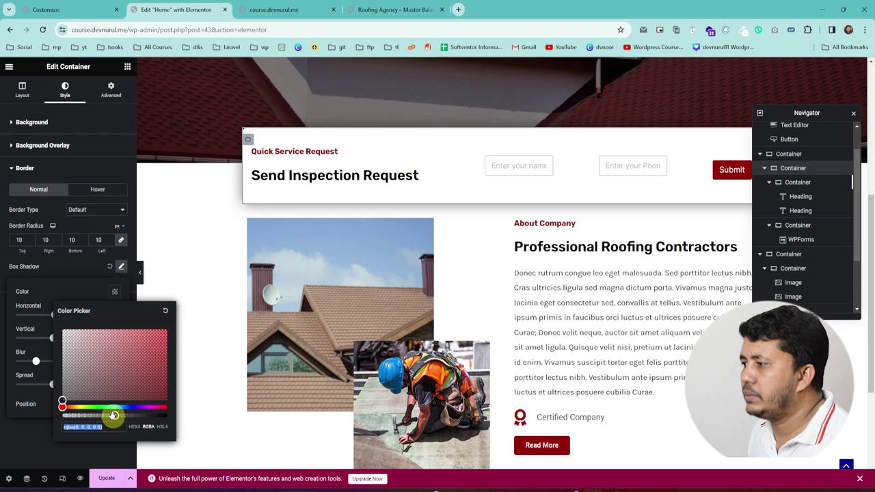
drag(113, 416, 78, 416)
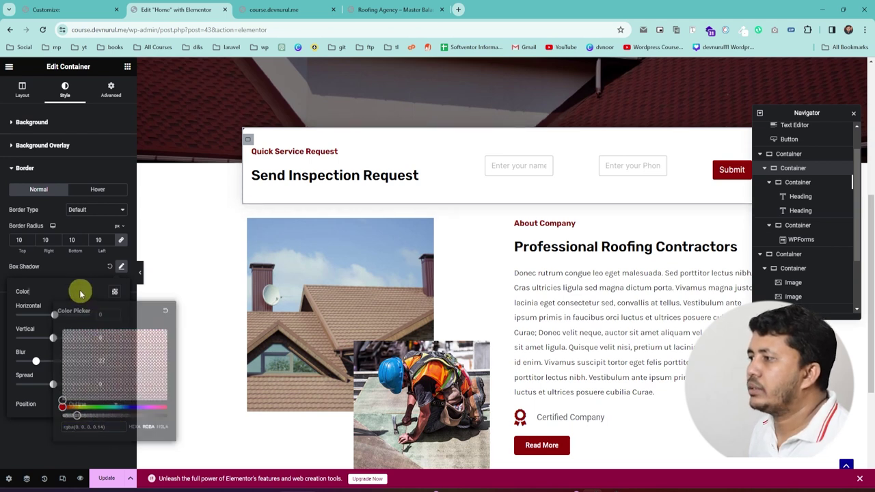
Step: Update the page and check the softened request box shadow on the live site against the reference page
click(107, 478)
click(260, 6)
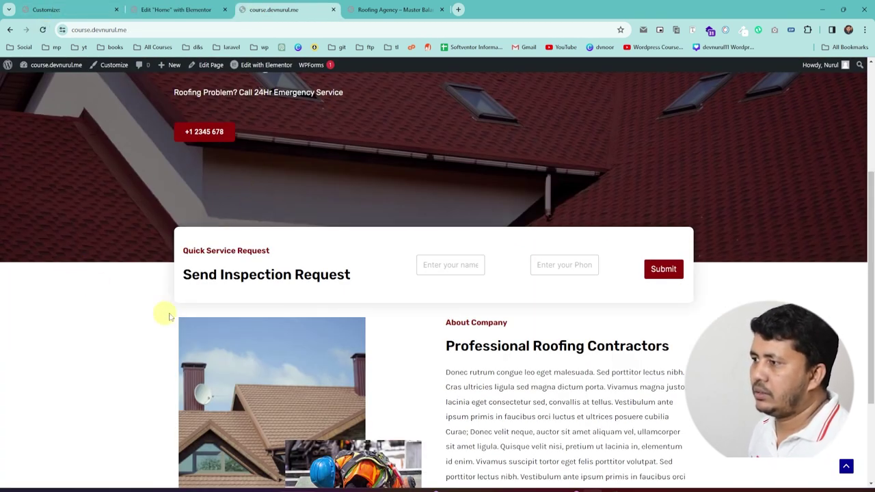
scroll(169, 316, down, 2)
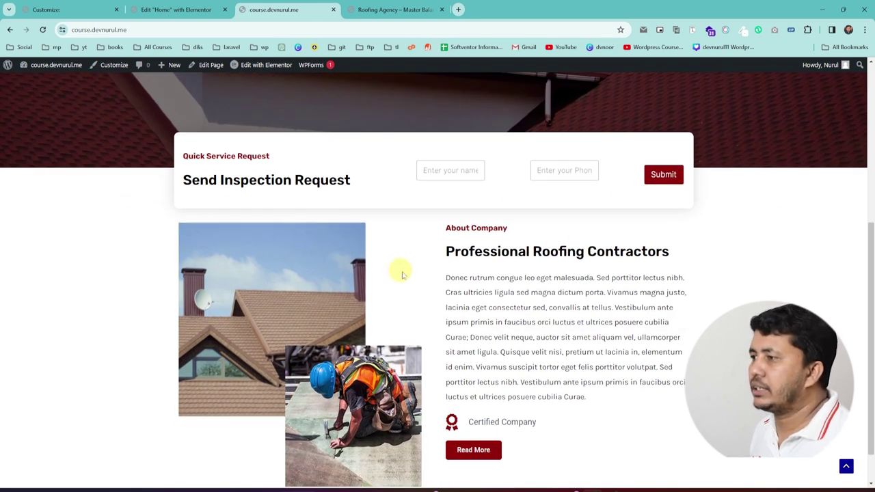
click(390, 10)
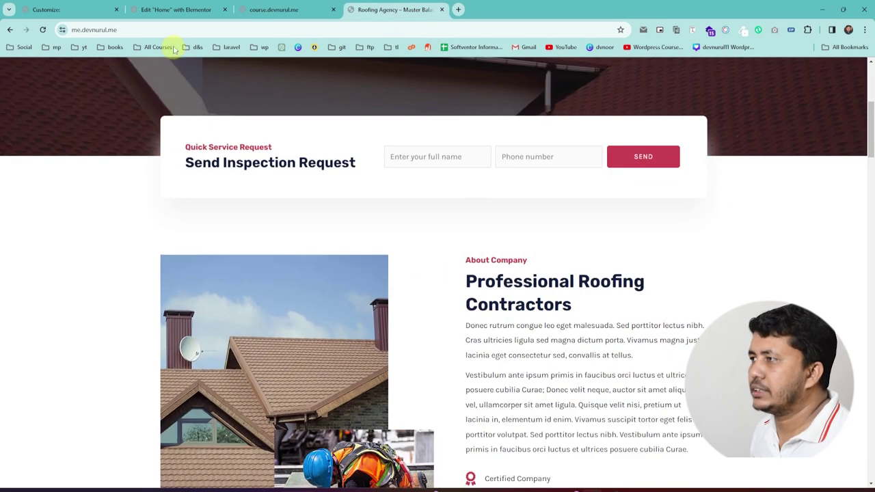
Step: Set the About Company outer container's top margin to 50 px with the other margins at 0, and update the page
click(146, 6)
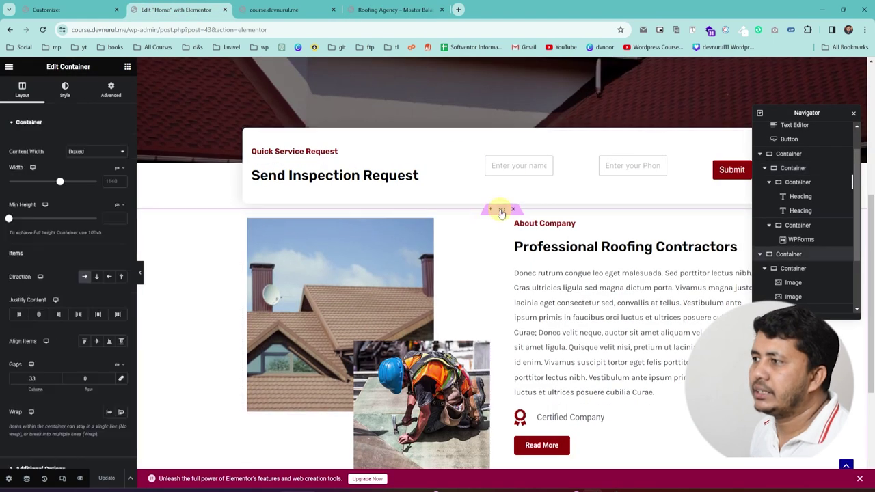
click(109, 90)
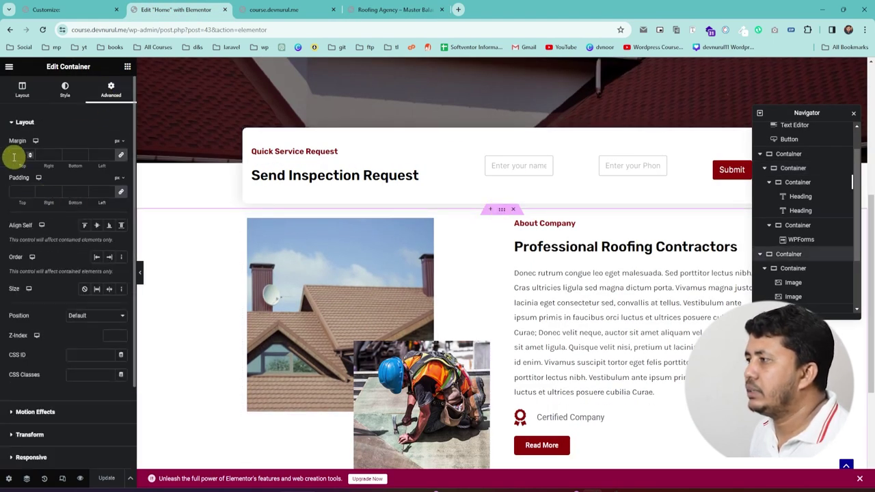
text(50)
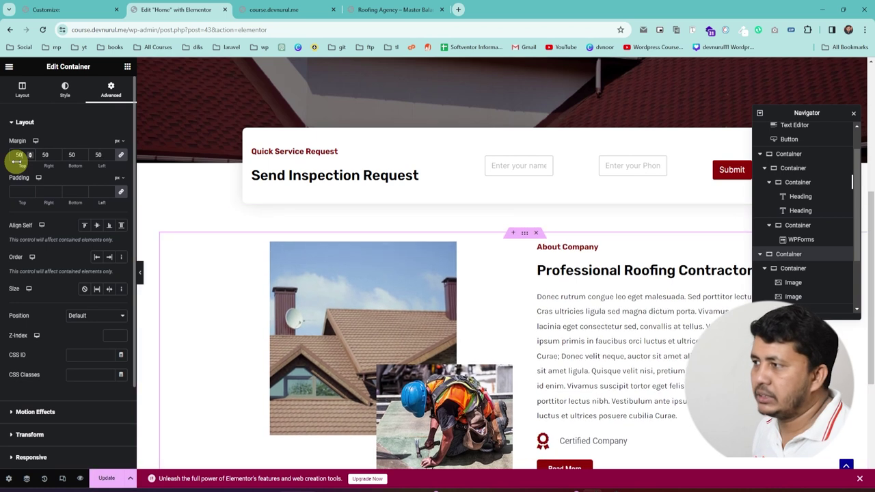
key(BackSpace)
key(BackSpace)
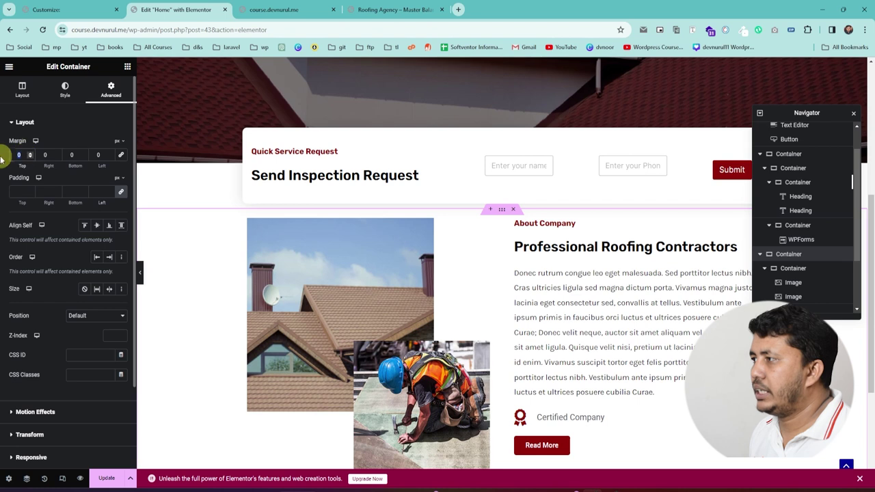
text(50)
scroll(160, 176, down, 3)
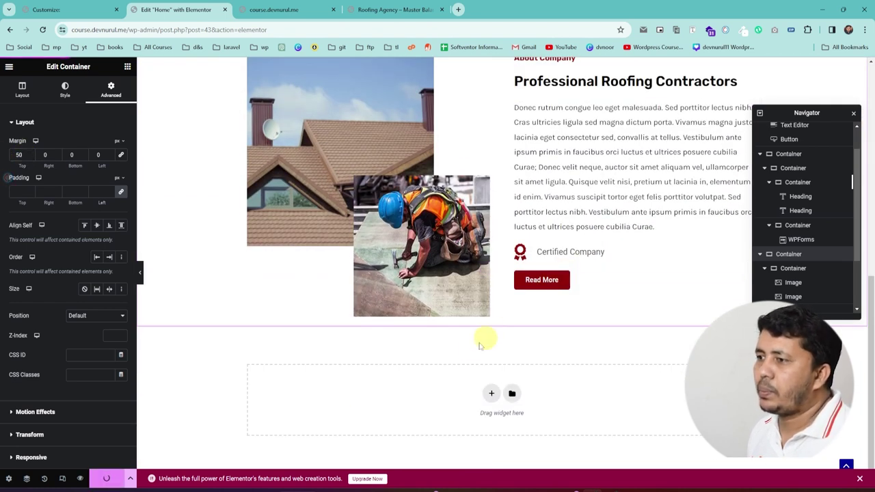
scroll(485, 338, up, 2)
scroll(389, 283, up, 2)
scroll(389, 283, down, 3)
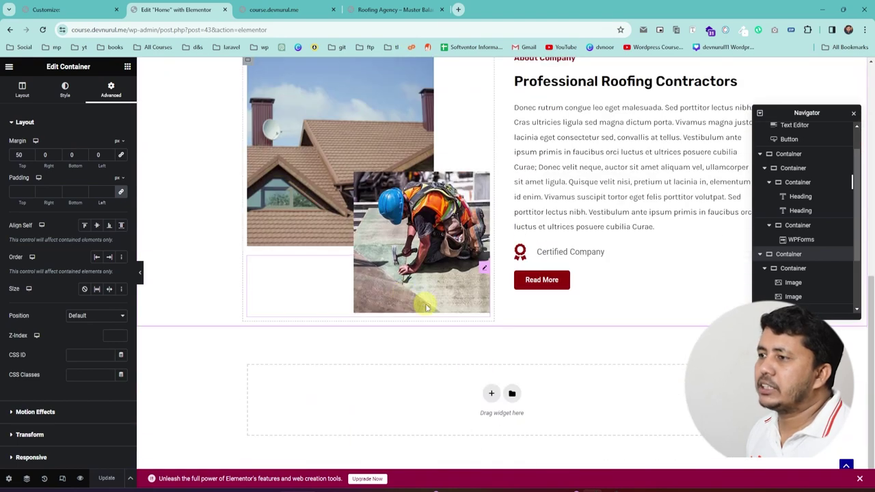
Step: Examine the reference page's spacing around the About Company section and the four statistics boxes below it
click(400, 9)
scroll(426, 381, down, 5)
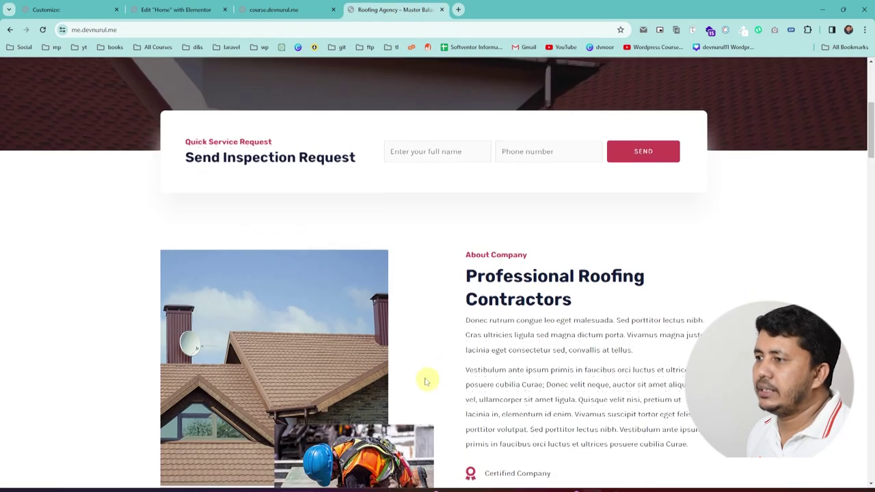
scroll(395, 244, up, 1)
scroll(283, 162, up, 5)
scroll(332, 214, down, 6)
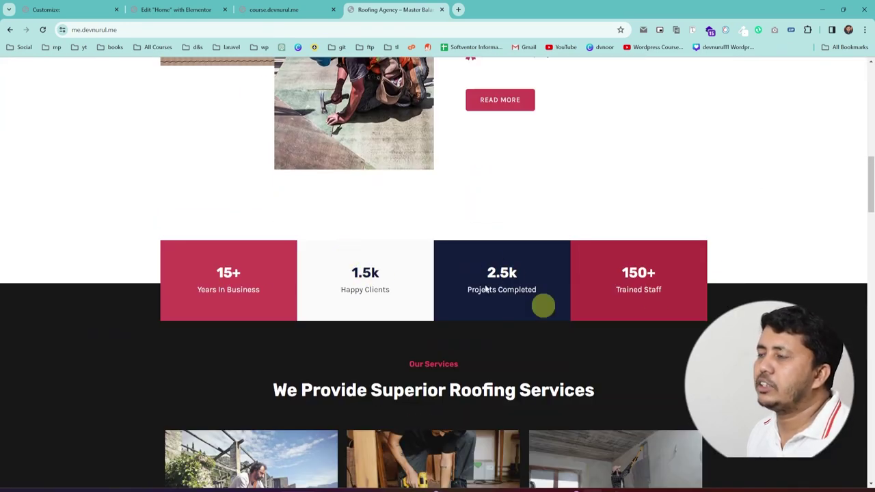
Step: Add a one-column container below the About Company section and nest a container in it with another container inside that
click(156, 10)
scroll(520, 362, down, 2)
click(490, 349)
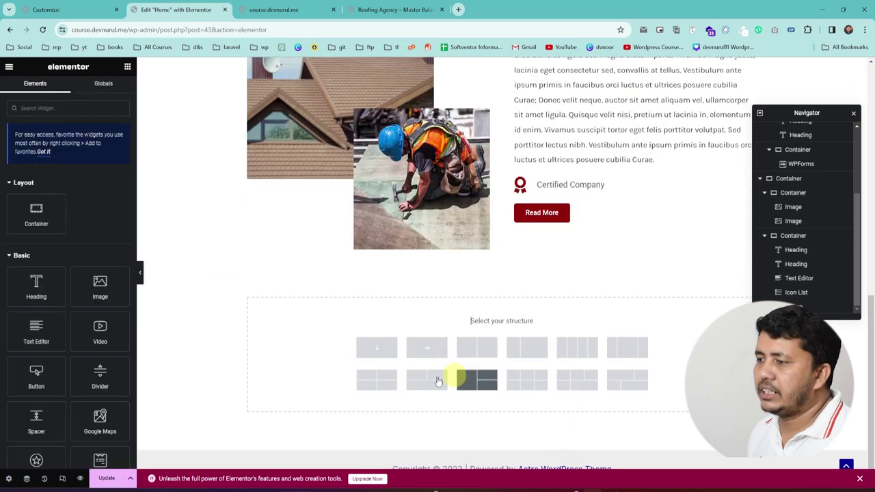
click(375, 353)
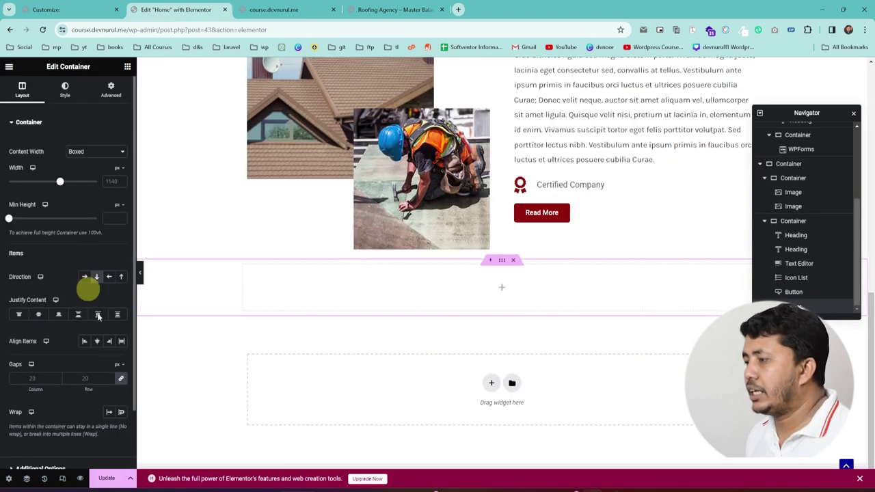
click(127, 67)
drag(53, 206, 481, 274)
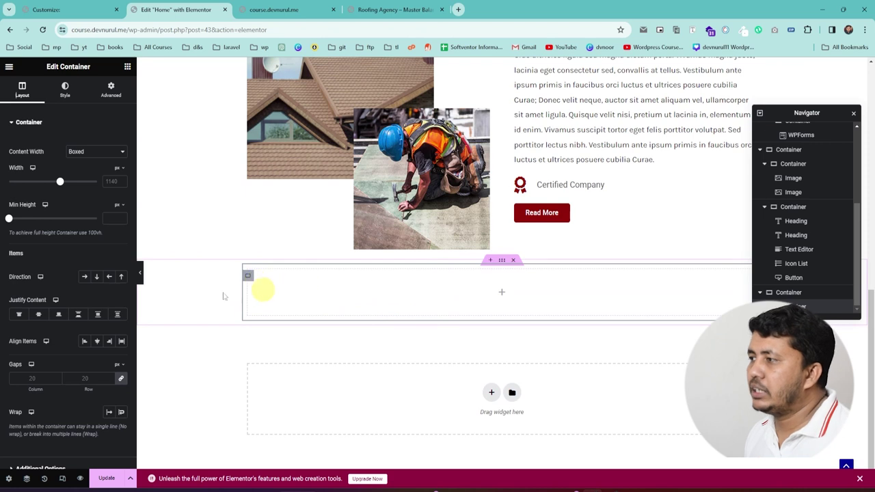
click(128, 70)
drag(36, 212, 503, 290)
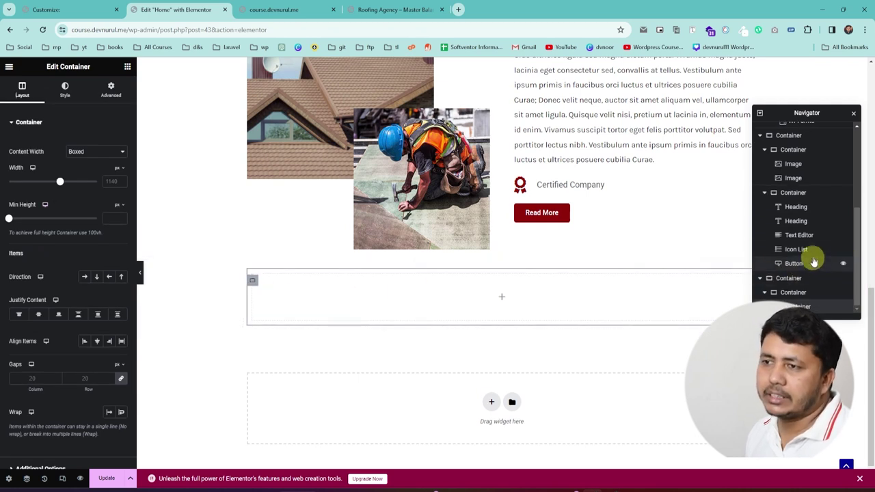
Step: Duplicate the innermost container three times to make four statistics boxes
right_click(790, 301)
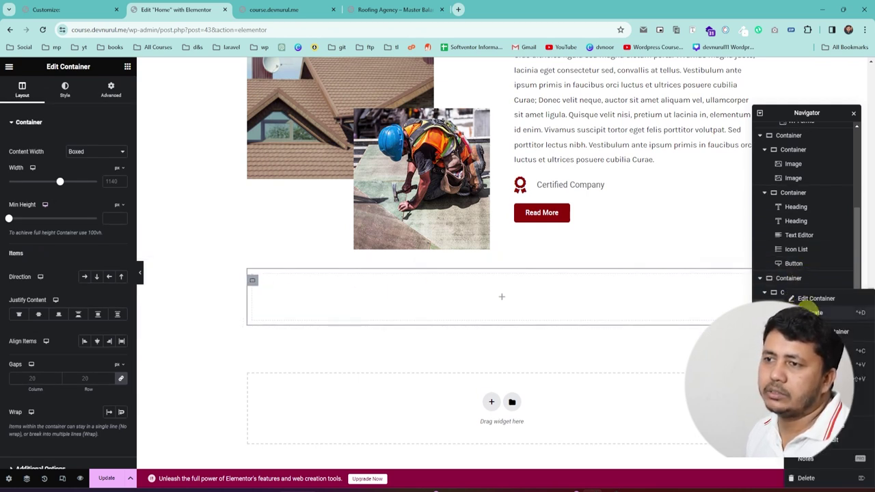
click(814, 312)
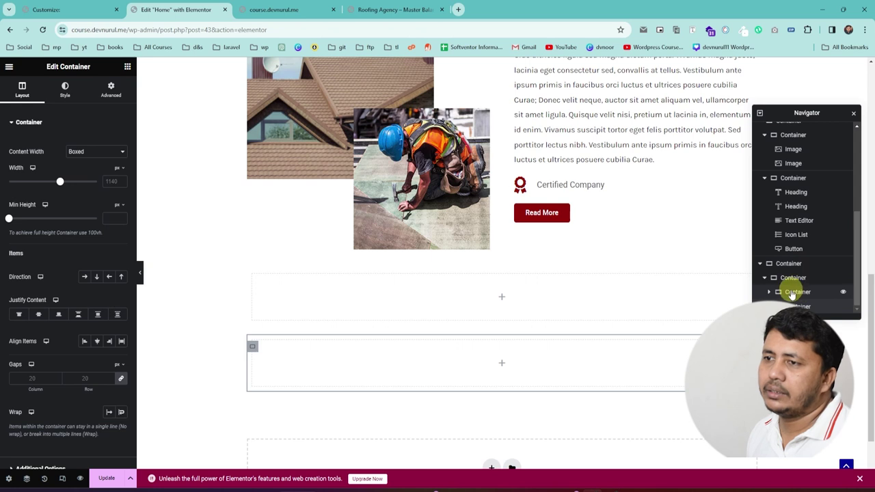
right_click(793, 293)
click(814, 312)
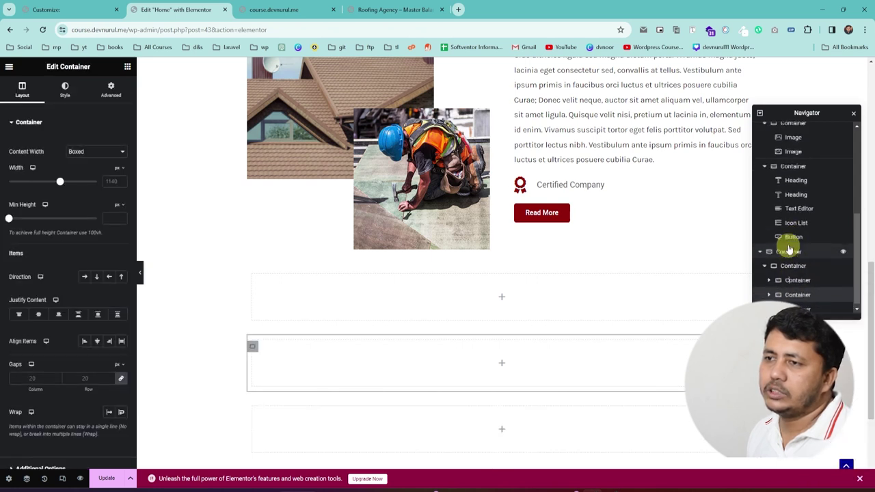
right_click(798, 278)
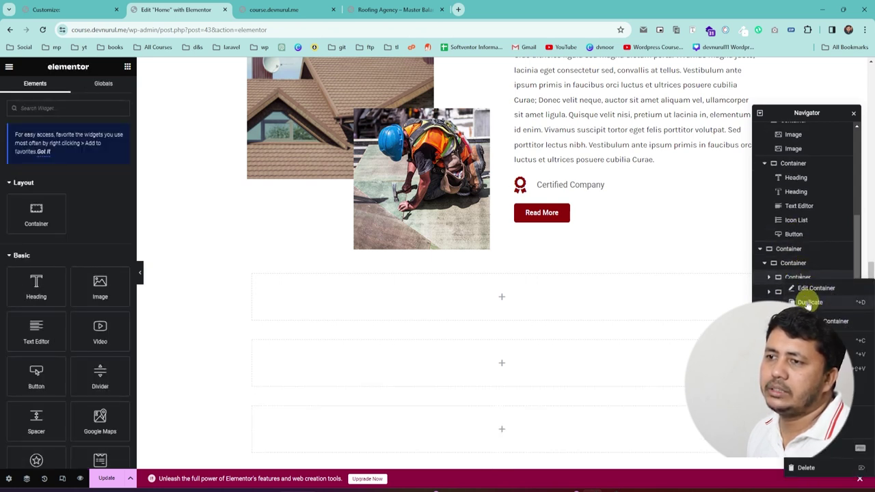
click(809, 303)
Step: Set the direction of the container holding the four boxes to a horizontal row
scroll(367, 288, down, 3)
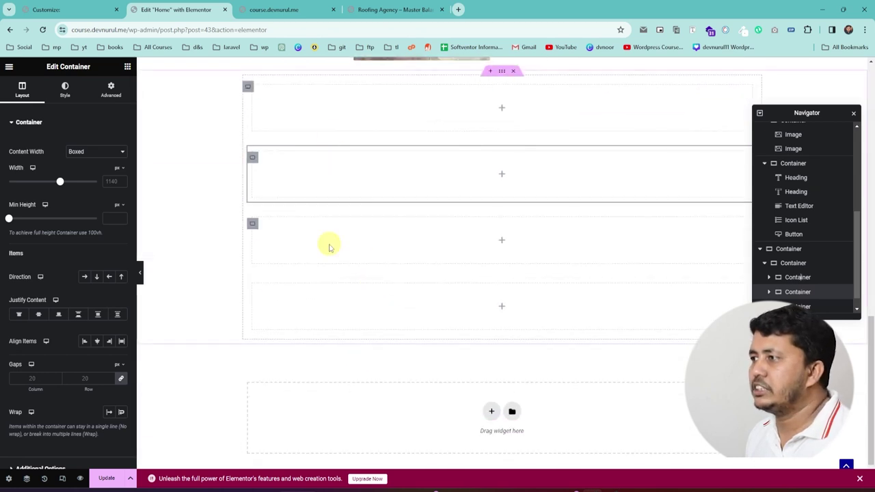
scroll(335, 229, up, 1)
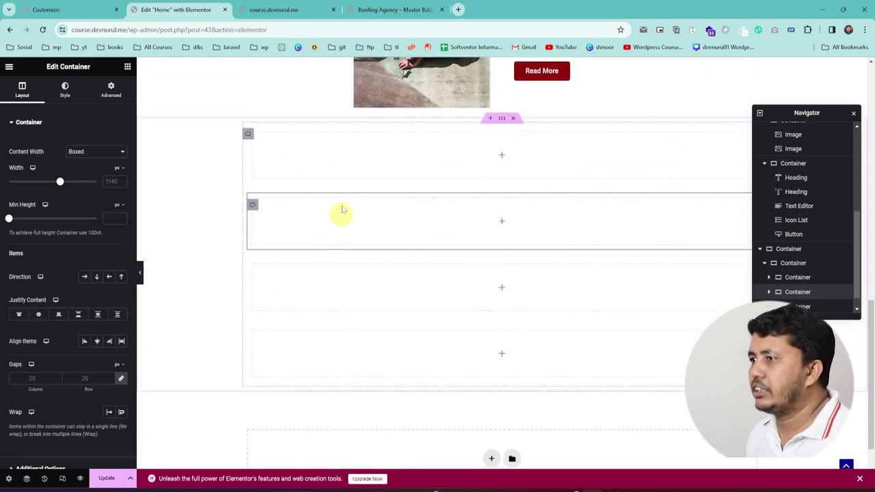
click(793, 263)
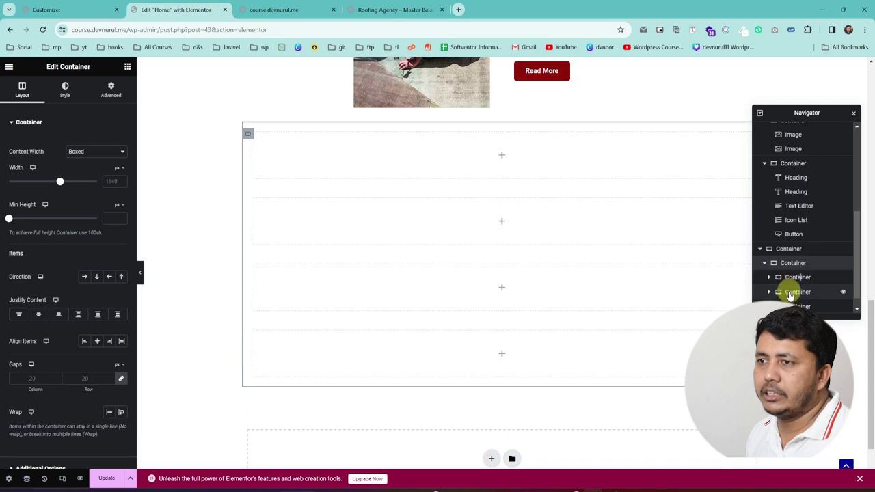
click(85, 277)
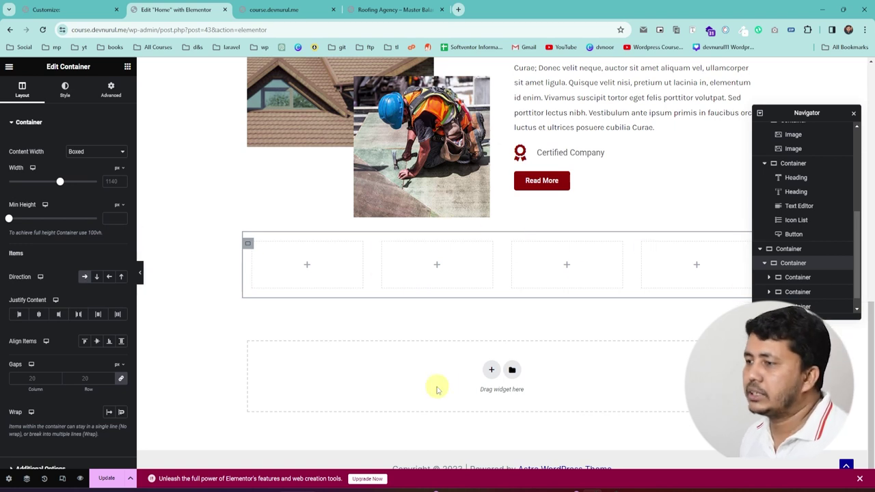
Step: Check the statistics boxes on the reference page and set the four-box container's column and row gaps to 0
click(410, 9)
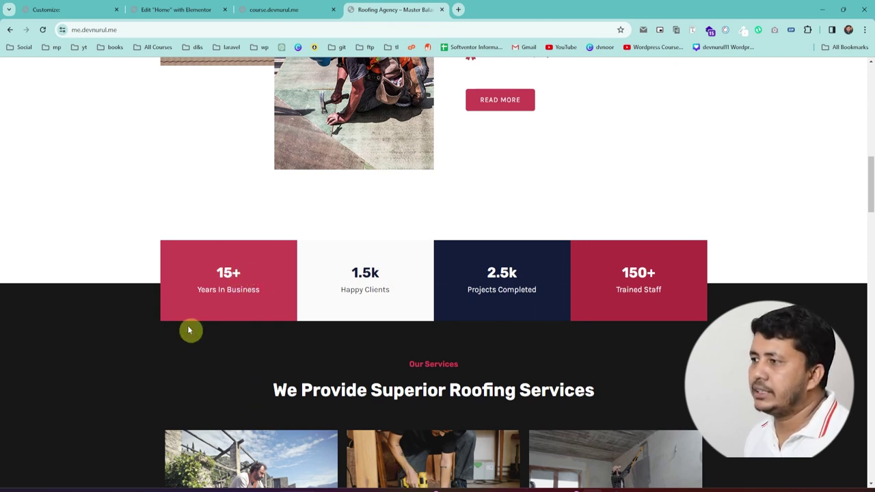
click(175, 11)
click(307, 265)
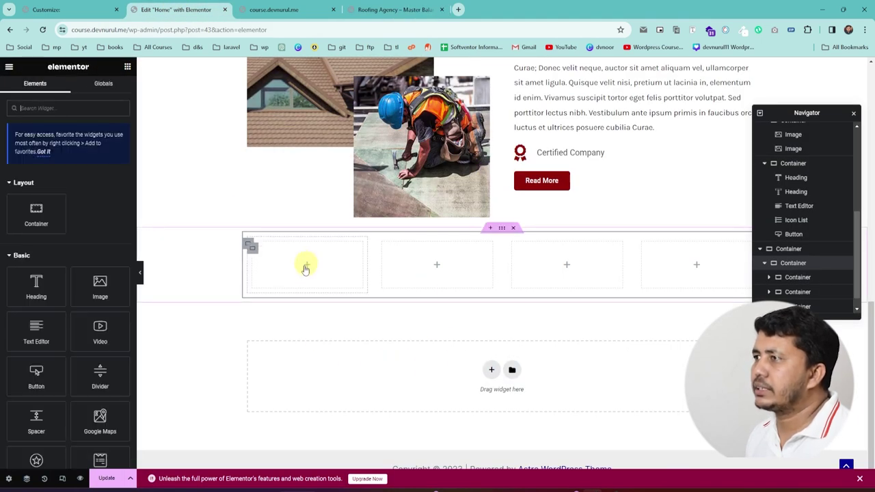
click(395, 9)
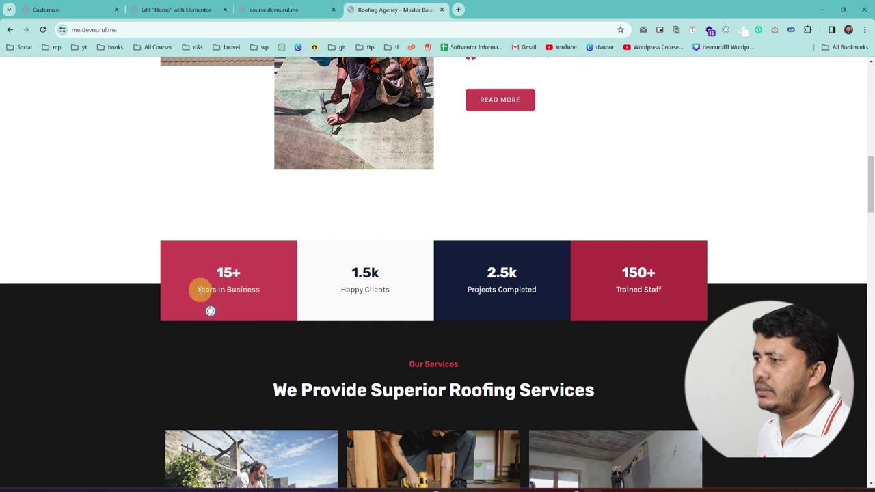
click(184, 10)
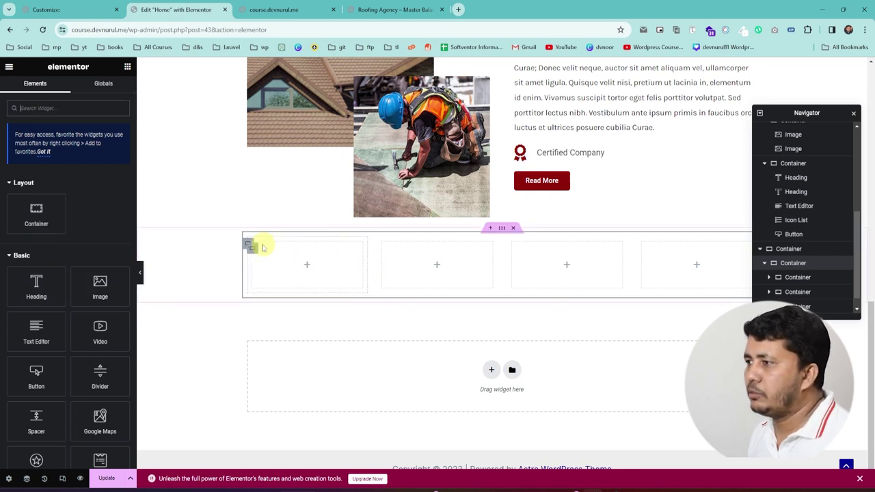
click(791, 266)
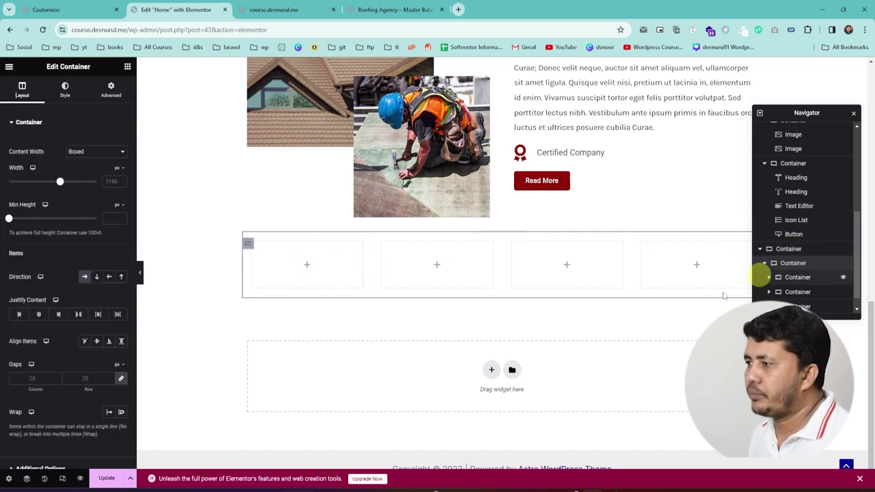
click(36, 379)
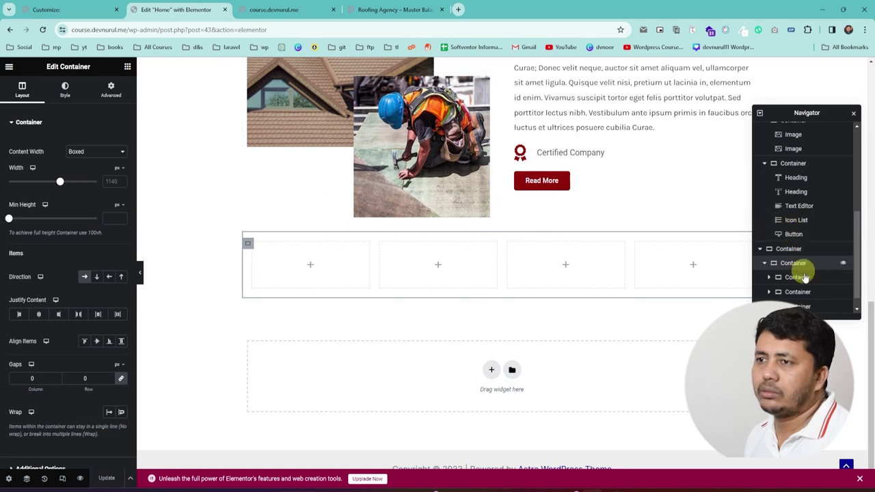
Step: Set the four-box container's top and bottom margins to 10 px and its right and left margins to 0
click(111, 89)
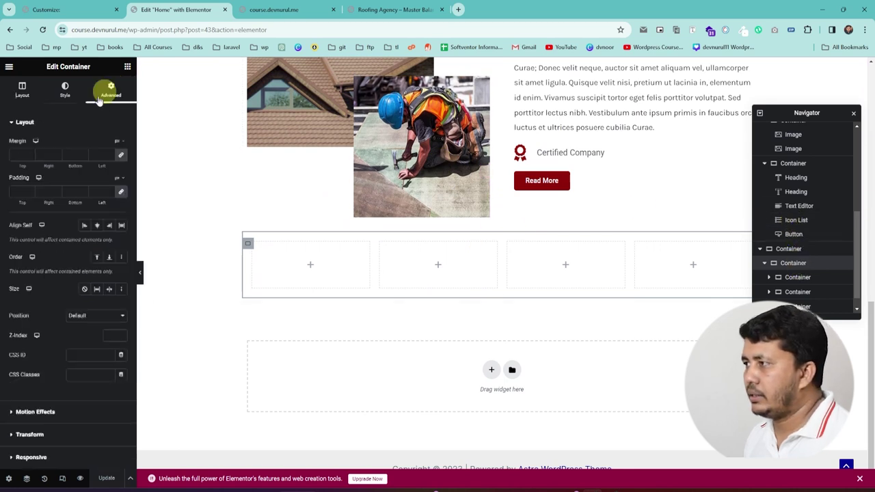
click(20, 154)
text(10)
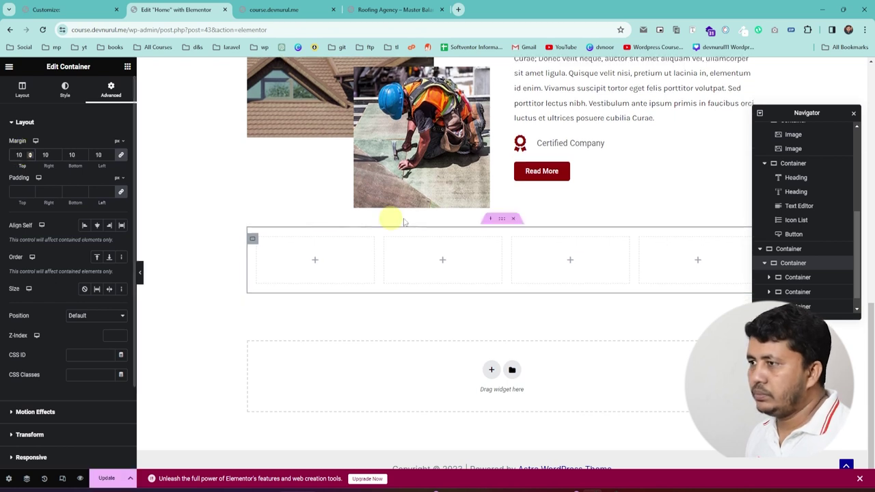
click(121, 156)
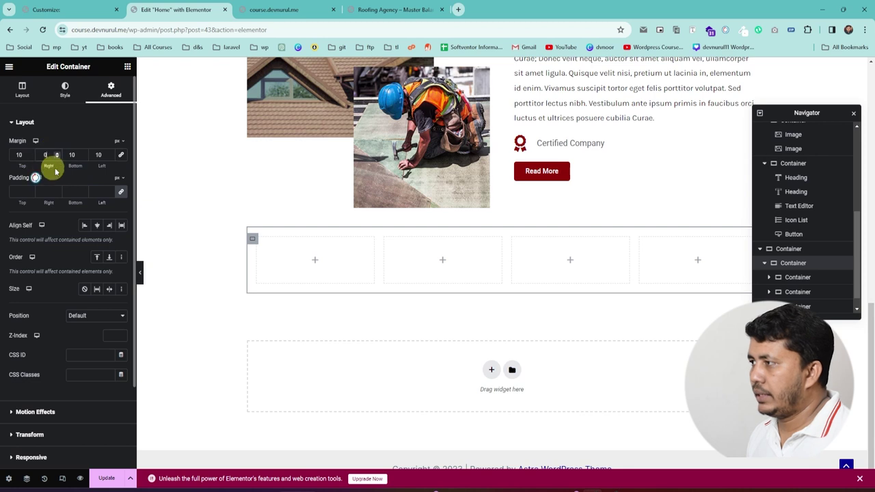
double_click(98, 157)
text(0)
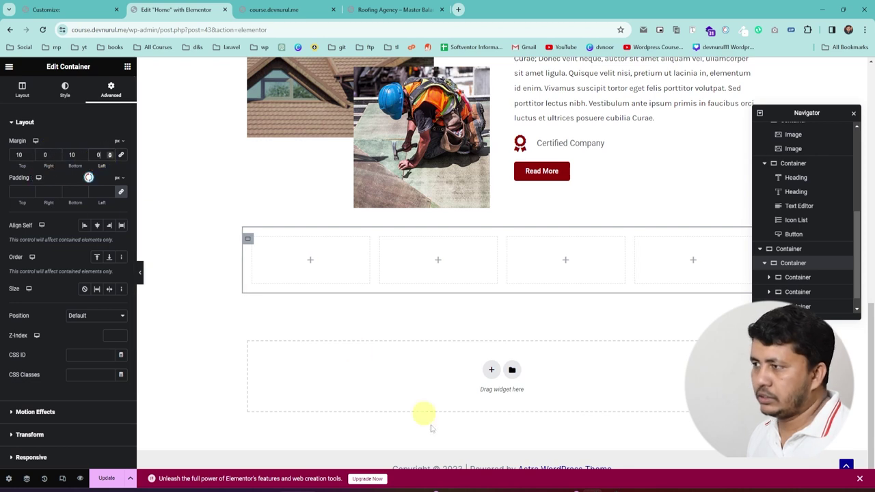
Step: Give the first statistics box a classic background in the dark red global colour
click(255, 245)
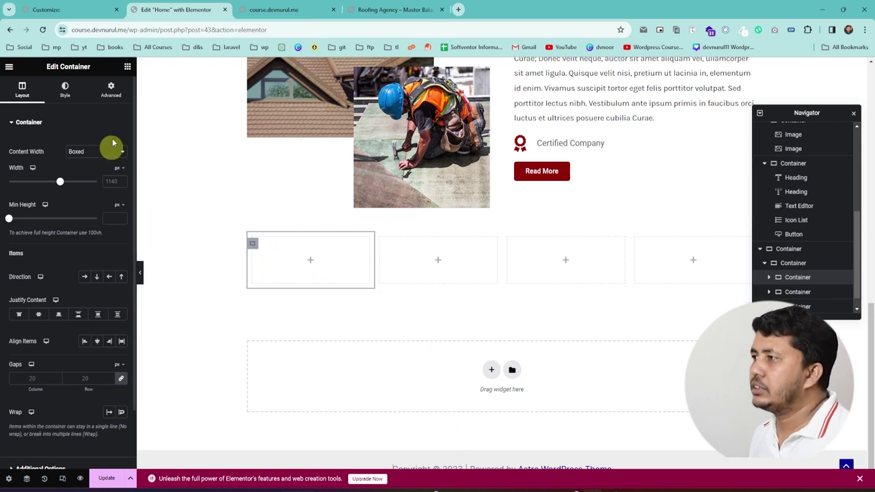
click(127, 68)
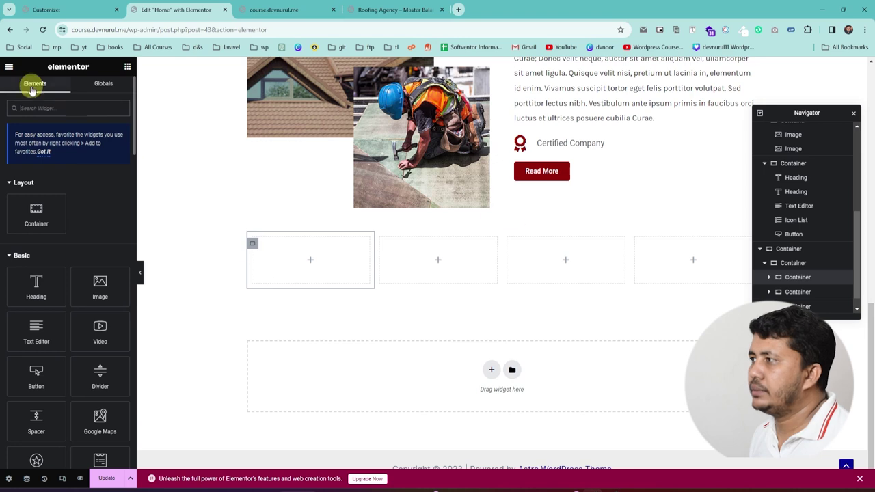
click(251, 245)
click(65, 89)
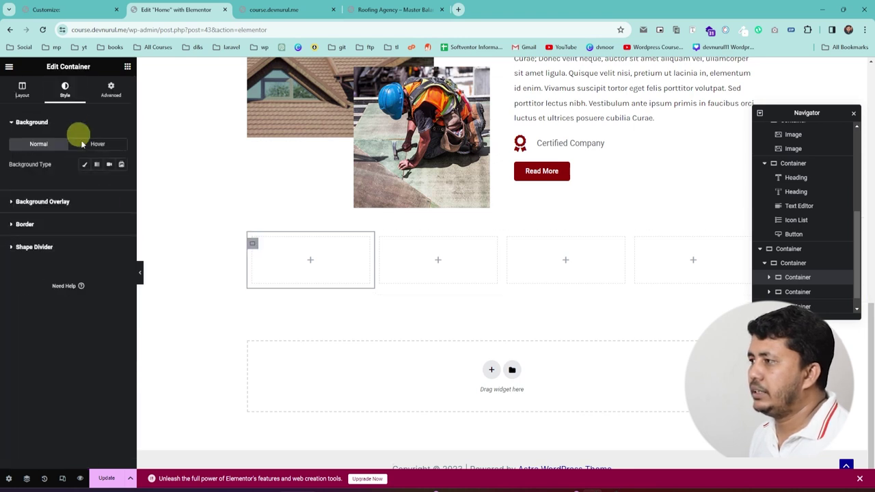
click(85, 164)
click(120, 184)
click(108, 185)
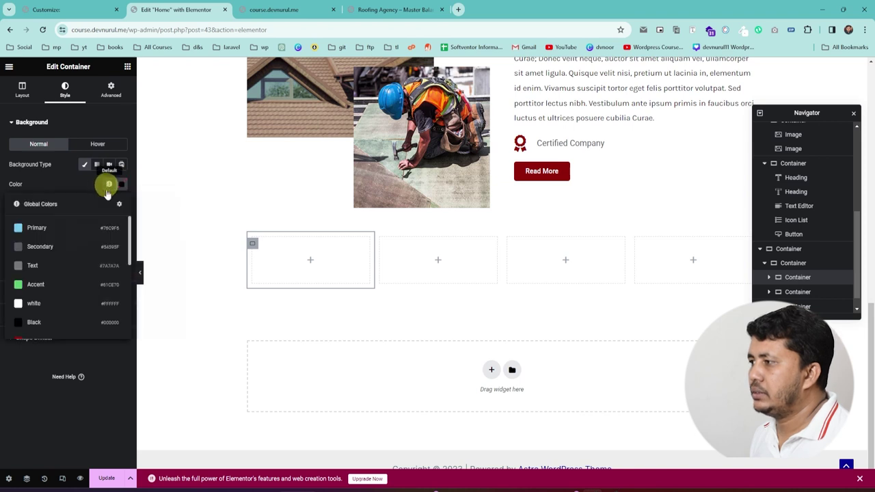
click(109, 185)
click(107, 182)
scroll(74, 240, down, 2)
click(35, 293)
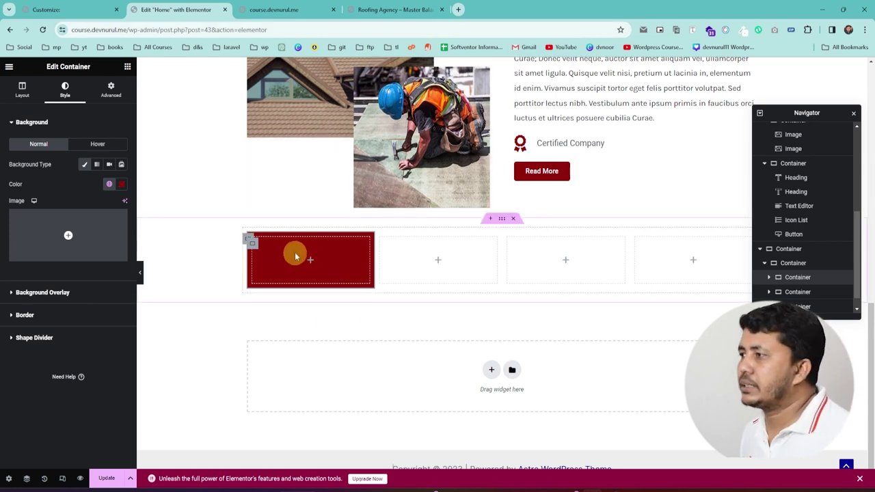
Step: Search the widgets for "cou" and place a Counter widget in the dark red box
click(127, 67)
click(62, 110)
text(d)
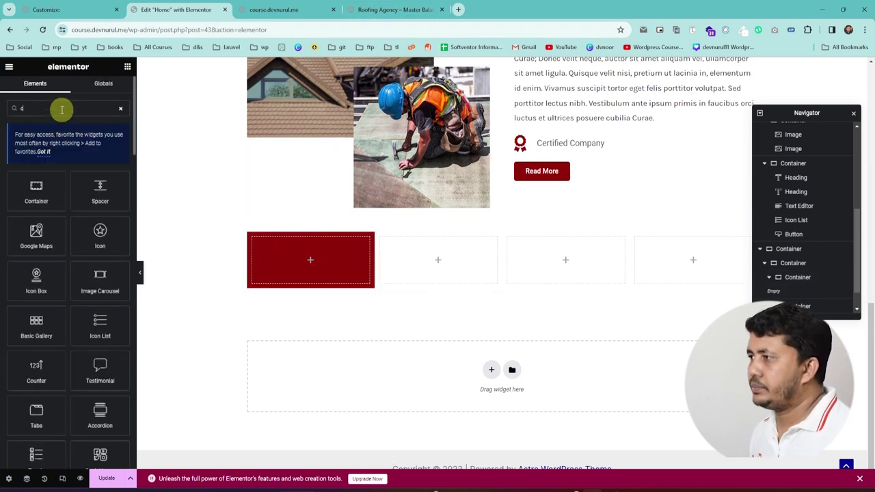
text(ou)
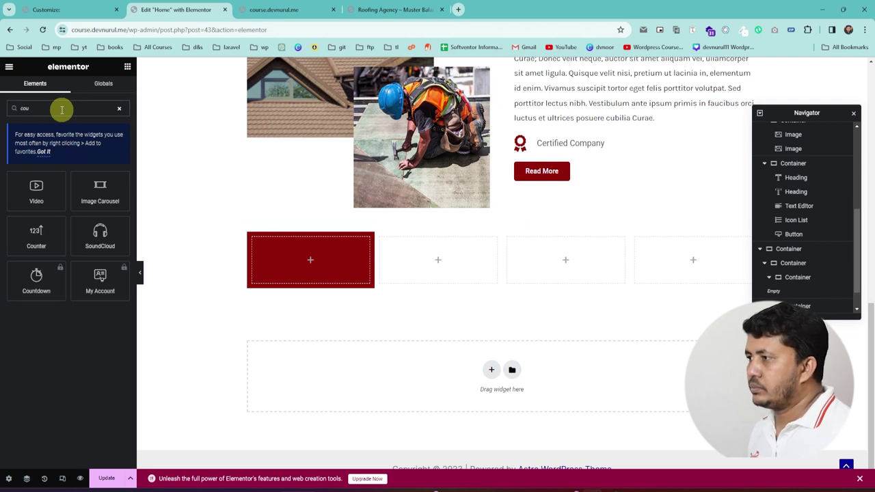
drag(36, 236, 310, 263)
Step: Match the counter to the reference page with an ending number of 15 and the number suffix "+"
click(404, 9)
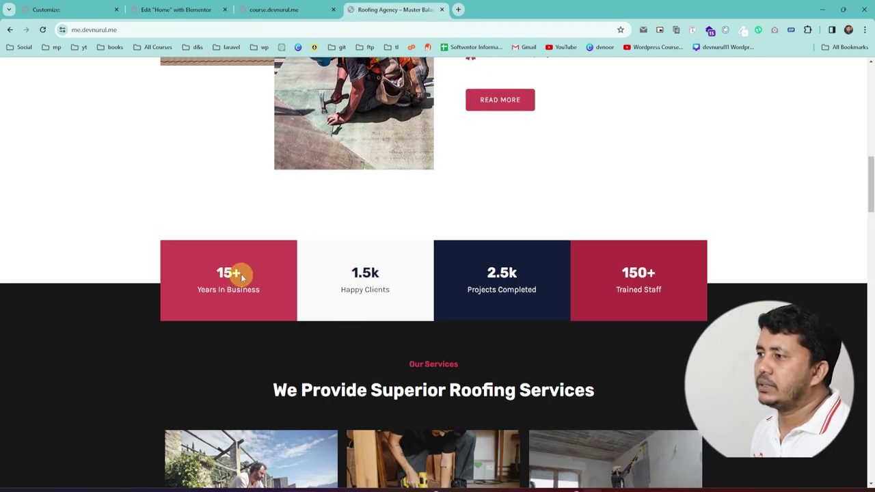
click(77, 11)
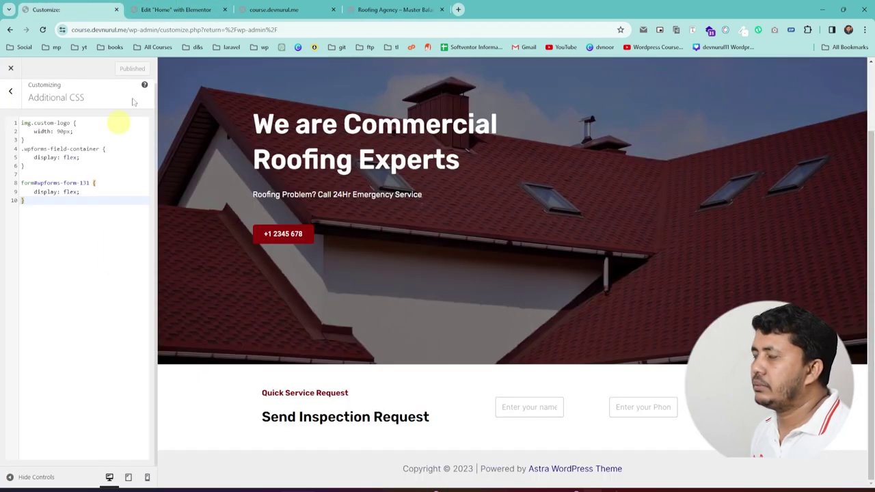
click(167, 10)
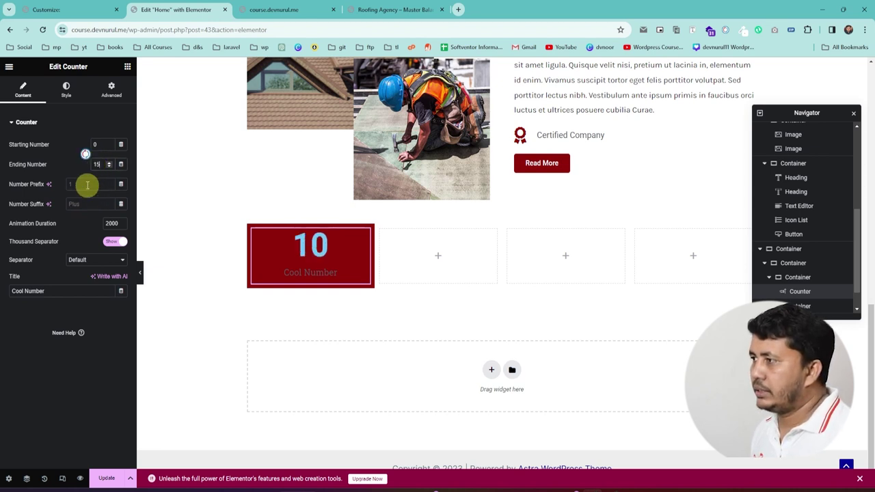
click(87, 184)
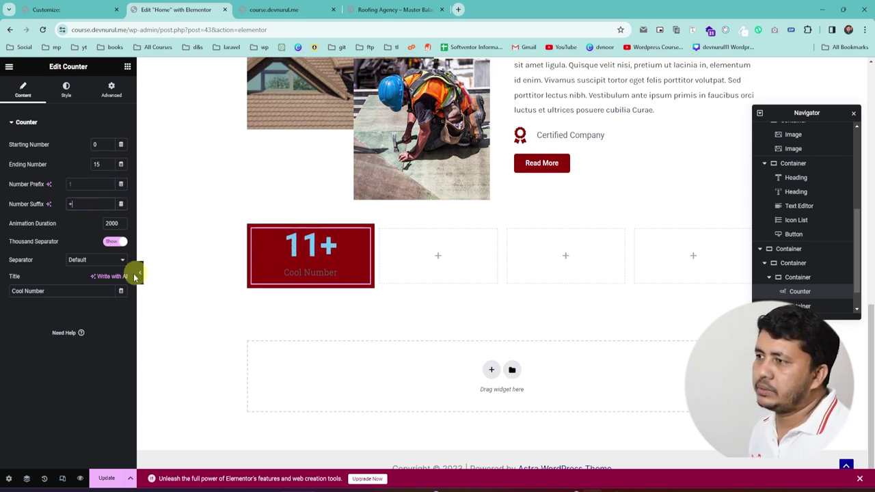
Step: Set the counter number's text colour to the white global colour
click(67, 91)
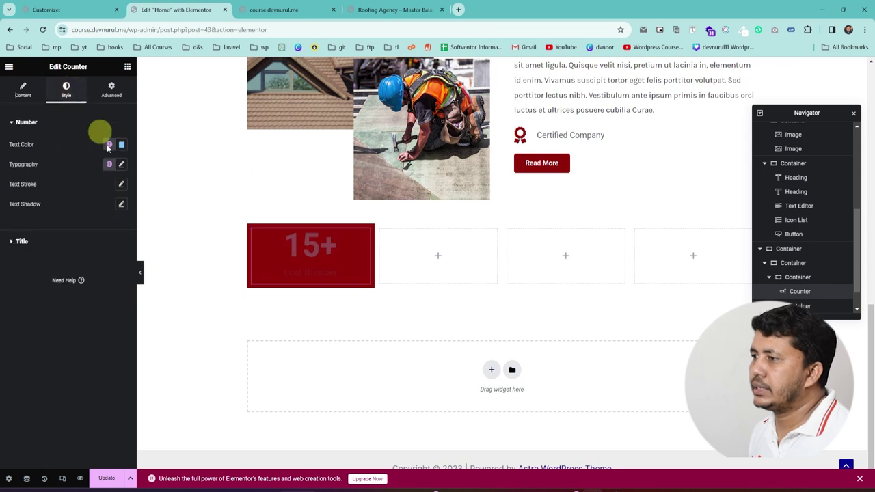
click(110, 145)
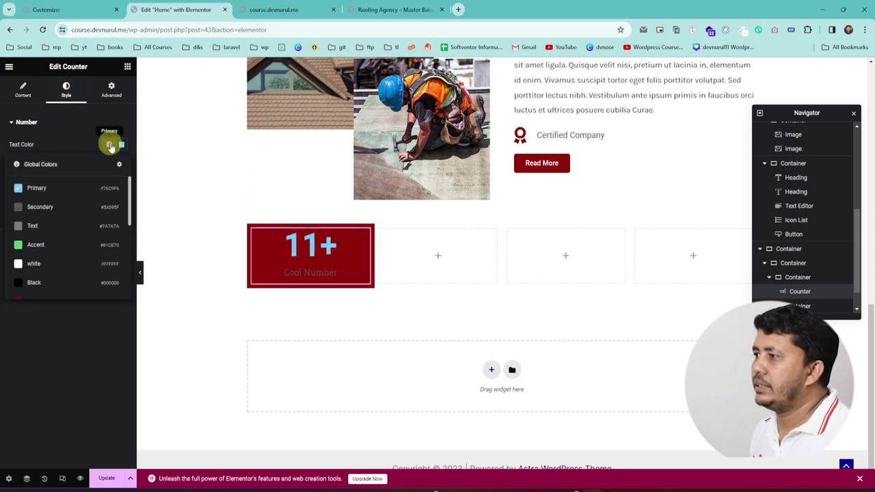
click(34, 263)
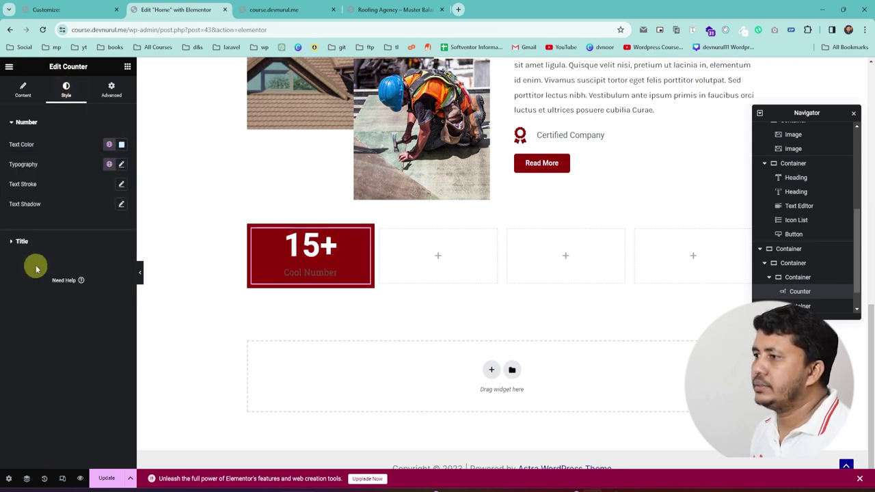
Step: Inspect the font properties of the first statistics box's "15+" number on the reference page with Font Finder
click(276, 9)
scroll(414, 168, down, 1)
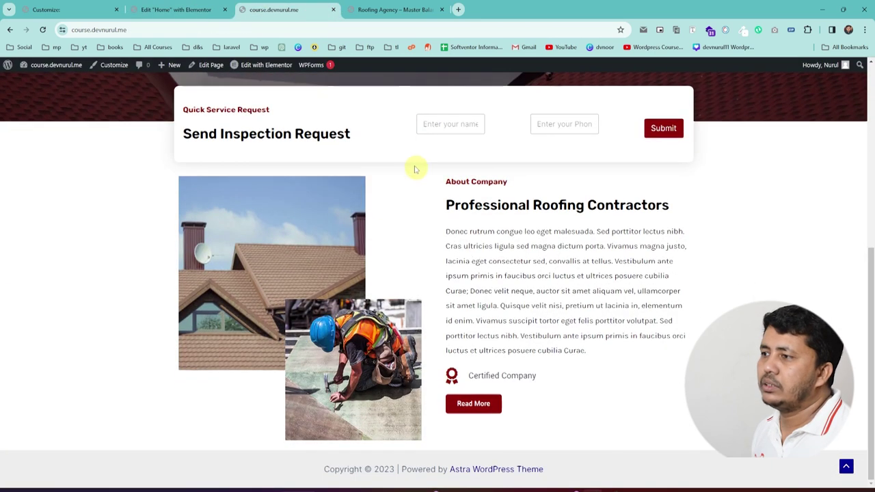
scroll(385, 182, up, 1)
click(385, 9)
scroll(410, 232, up, 2)
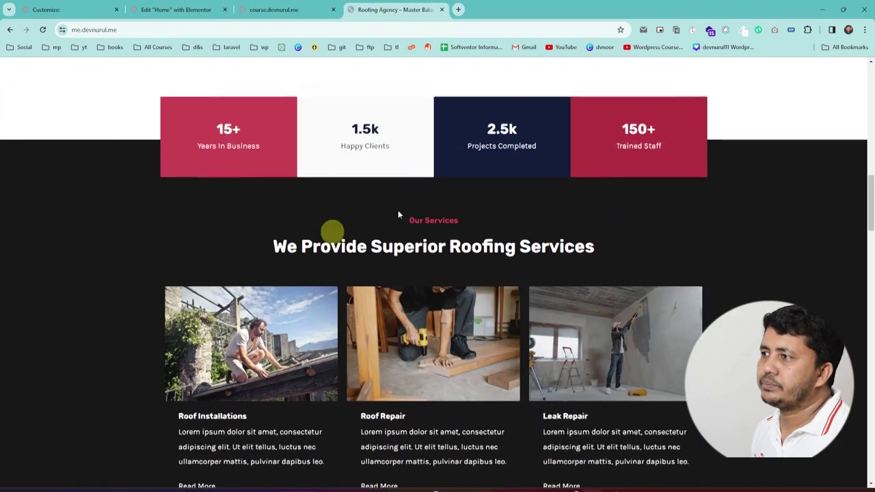
click(693, 29)
click(212, 136)
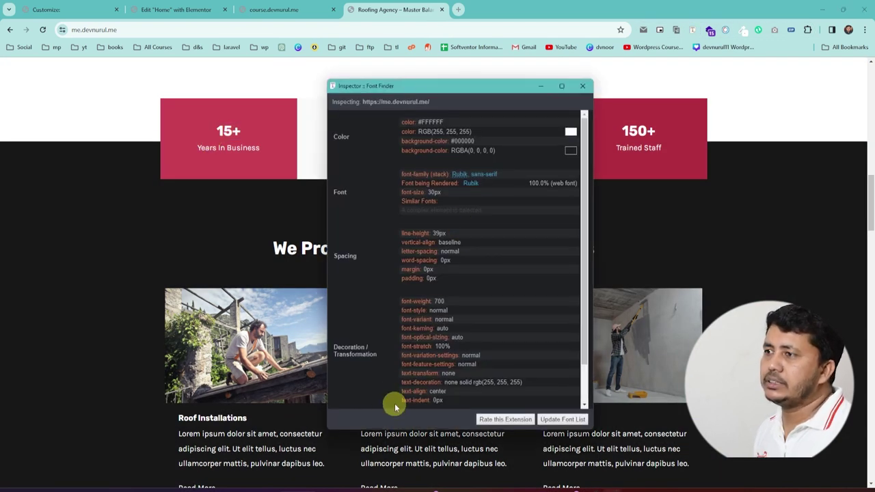
Step: Back in the page editor, set the counter number's typography to the Rubik family with a size of 30 px
click(154, 13)
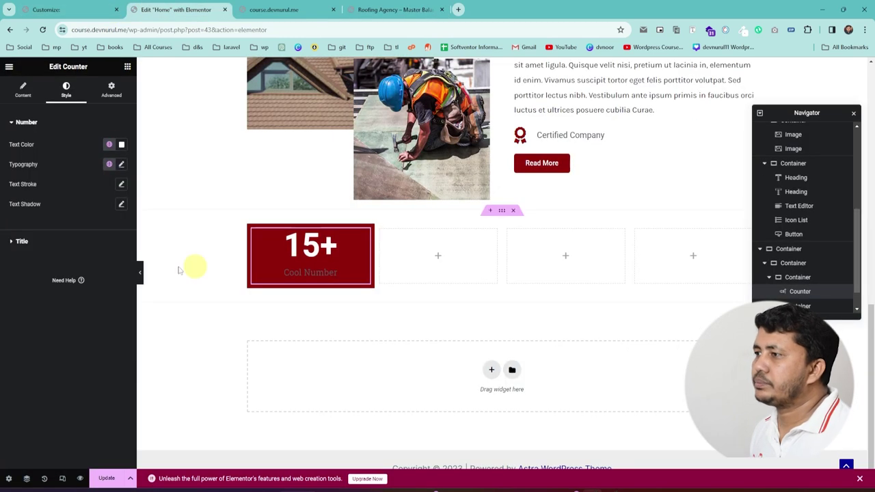
click(121, 165)
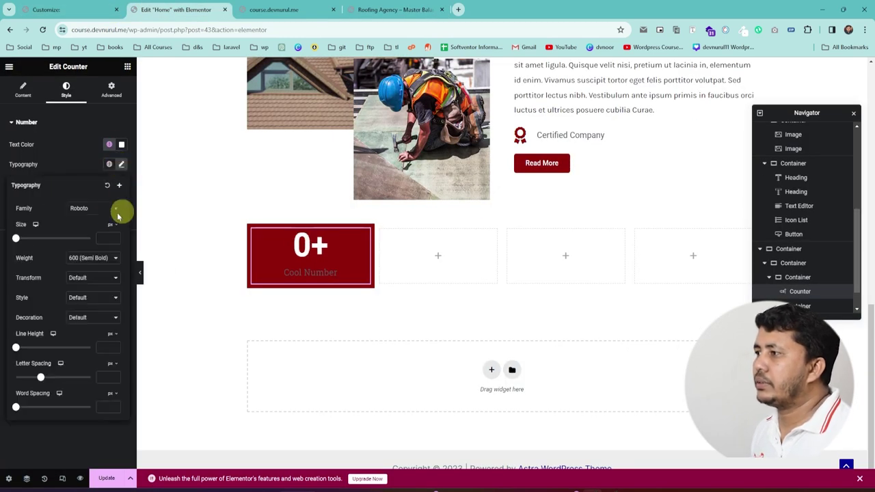
click(96, 208)
text(rubik)
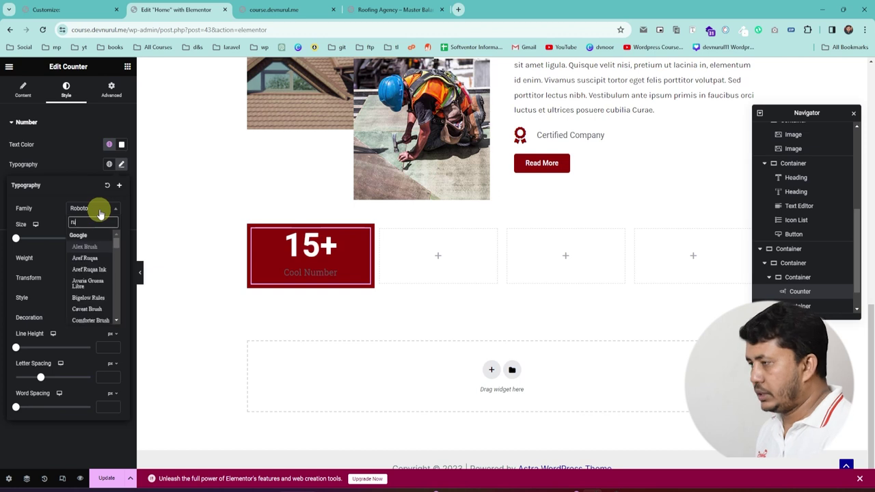
click(86, 259)
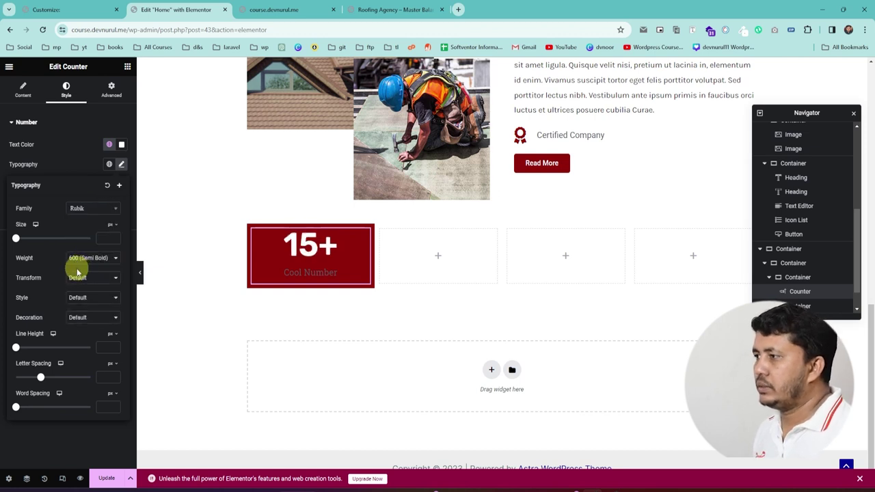
click(103, 239)
text(30)
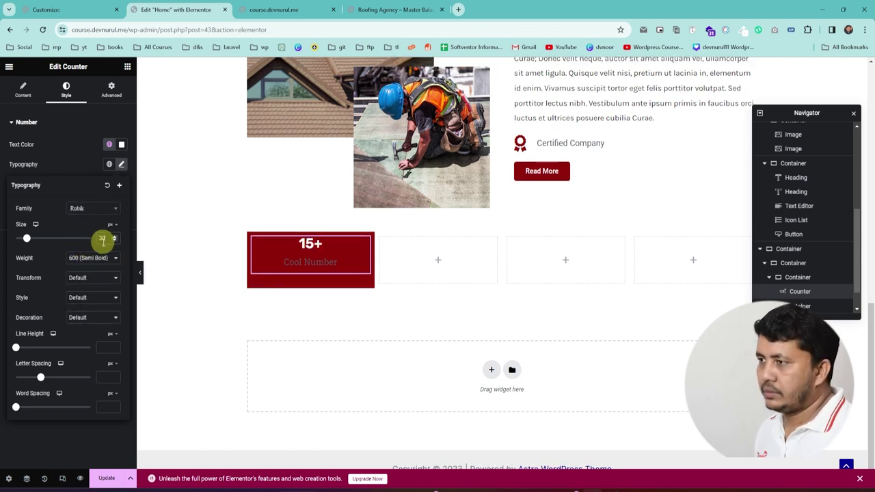
Step: Copy the "Years In Business" text of the first statistics box from the reference page's inspected markup
click(273, 10)
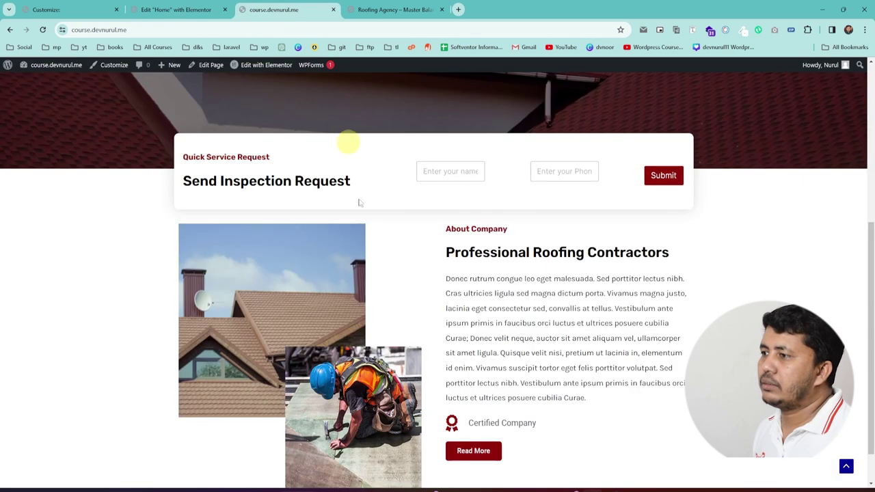
click(410, 10)
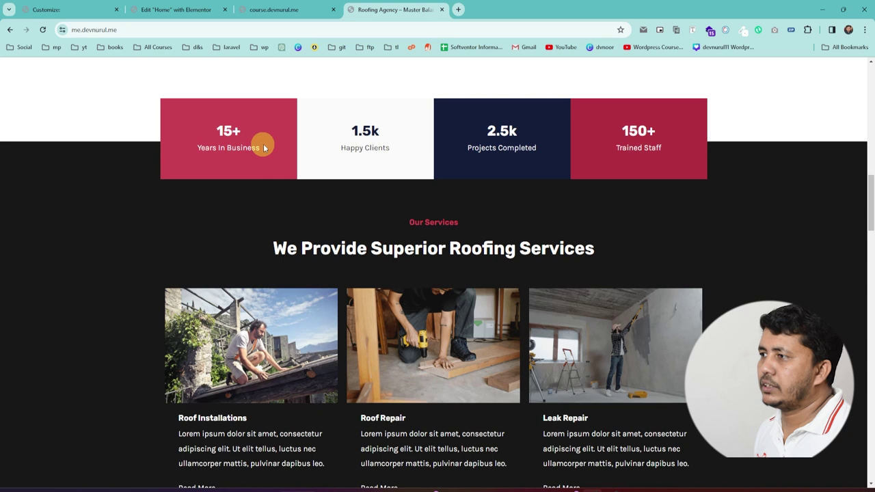
right_click(212, 147)
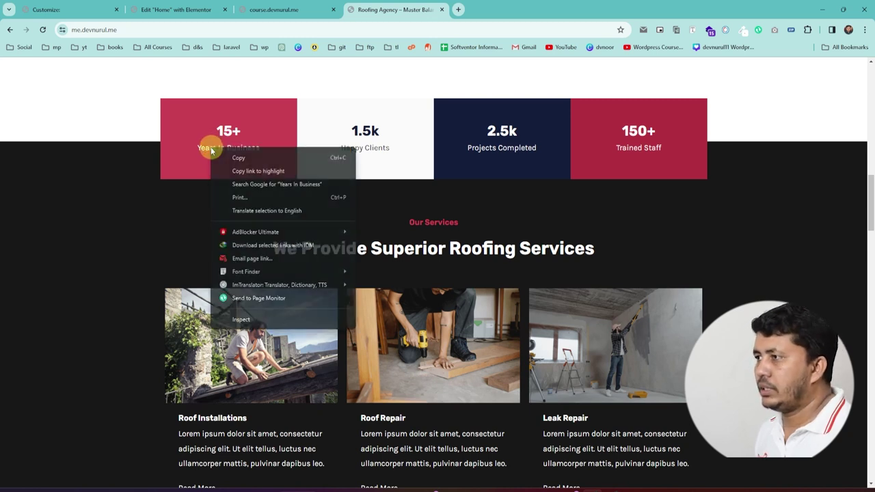
click(236, 332)
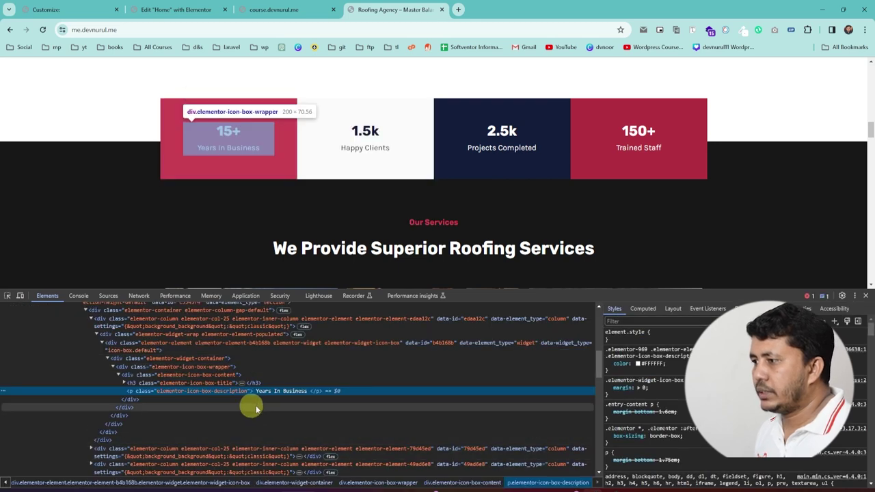
double_click(278, 392)
key(ctrl+c)
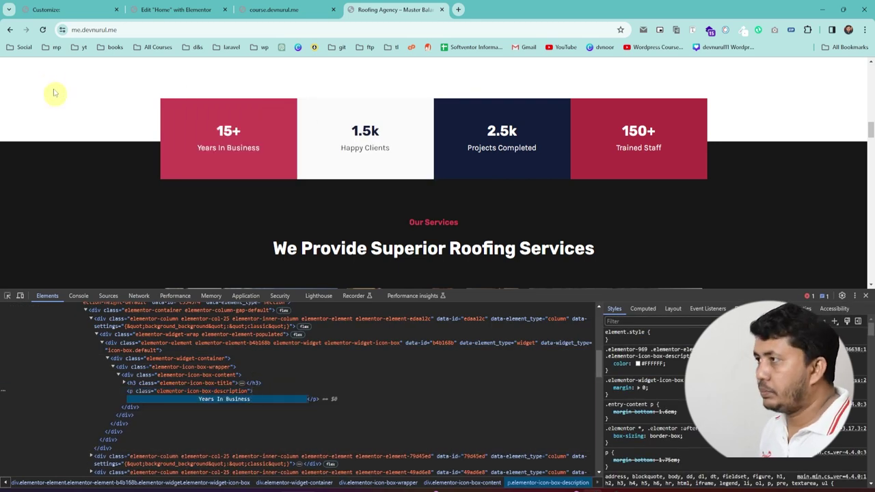
Step: Back in the page editor, replace the counter's title with the copied text "Years In Business"
click(176, 10)
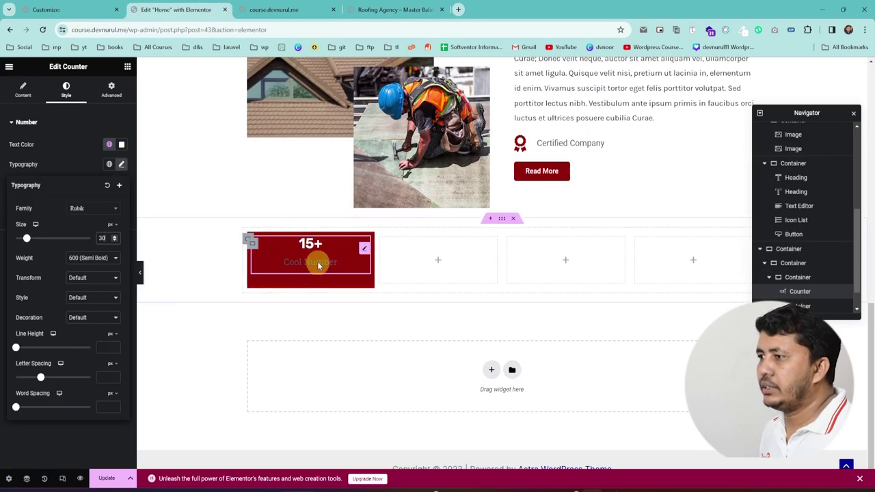
click(29, 94)
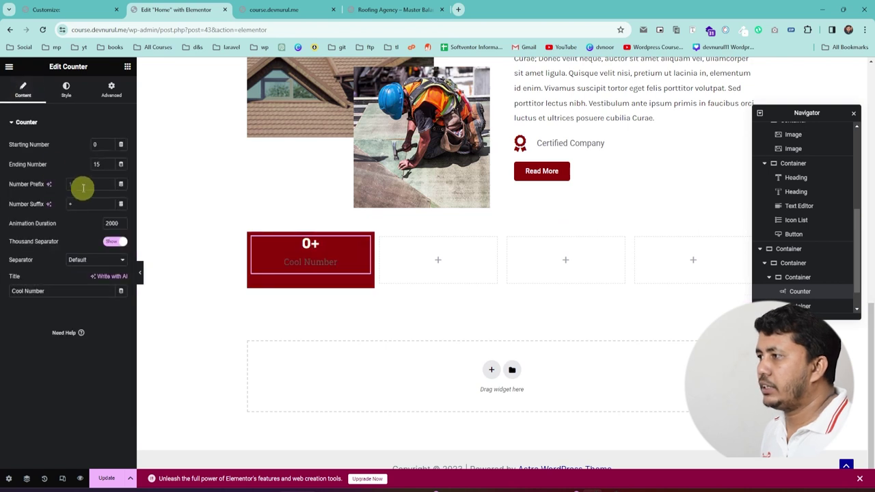
triple_click(45, 291)
key(ctrl+v)
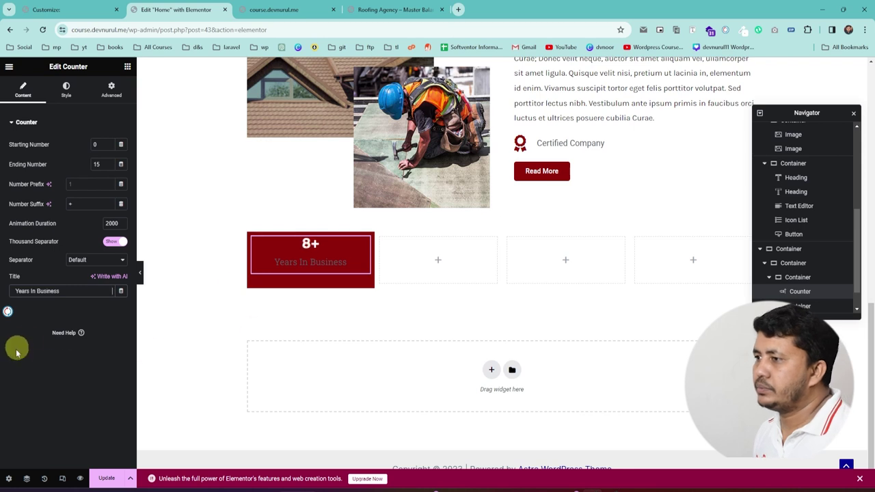
Step: Set the counter title's text colour to the white global colour
click(66, 88)
click(27, 241)
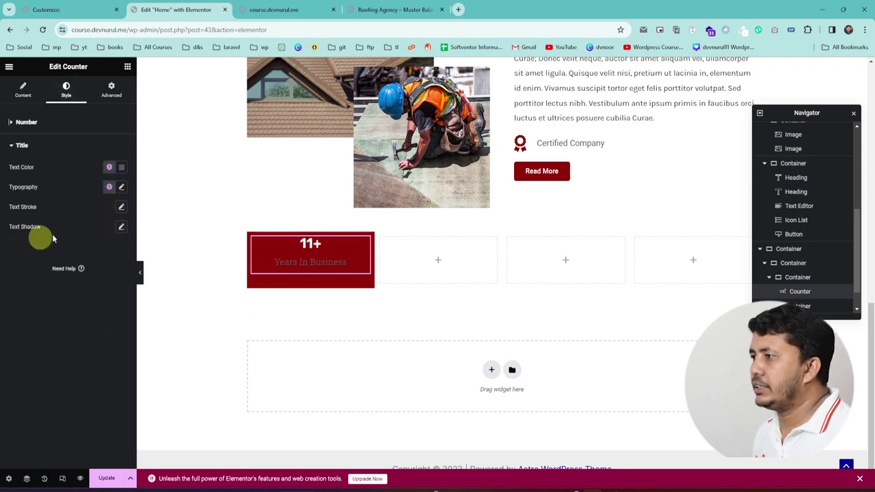
click(110, 166)
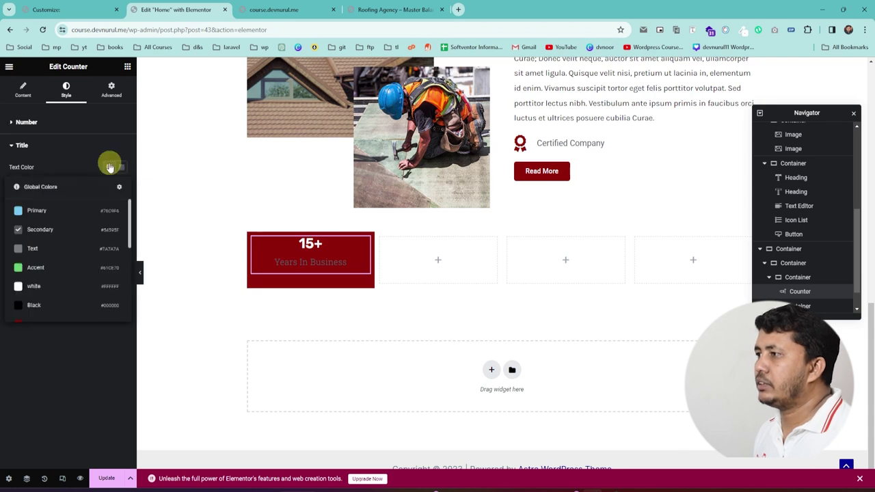
click(41, 287)
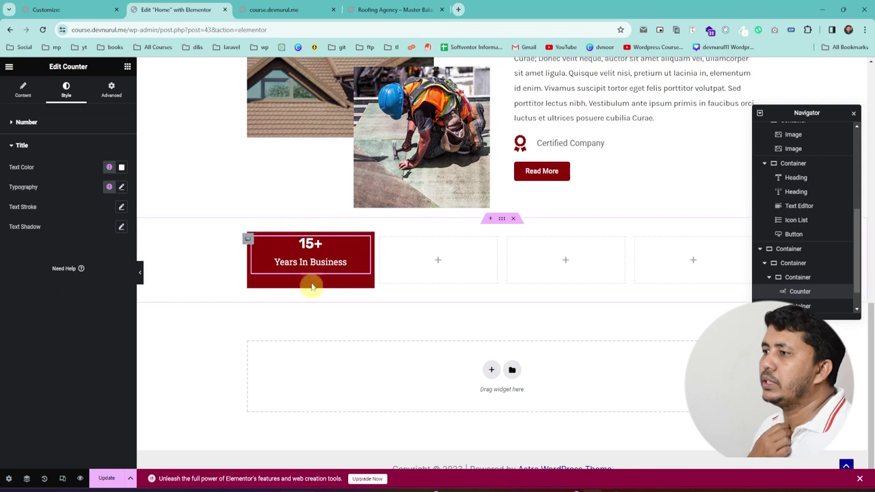
Step: Check the reference page's statistics boxes, and centre-justify the content of the dark red counter box
click(392, 7)
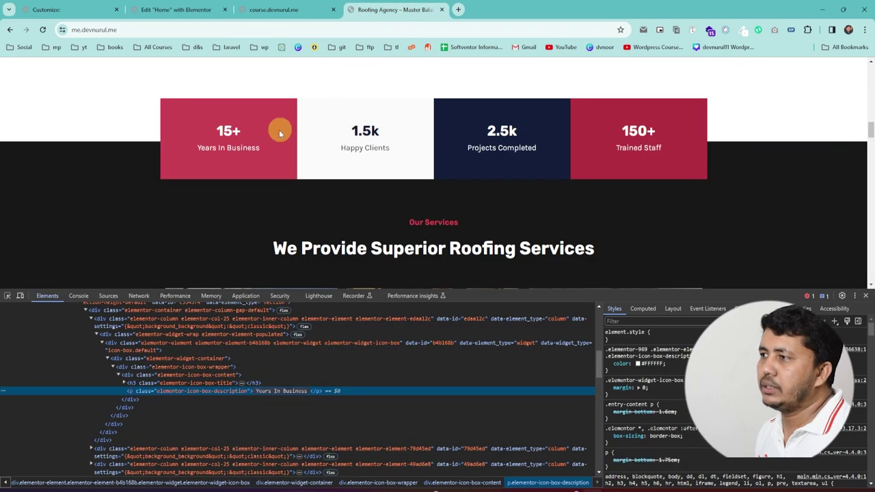
click(27, 10)
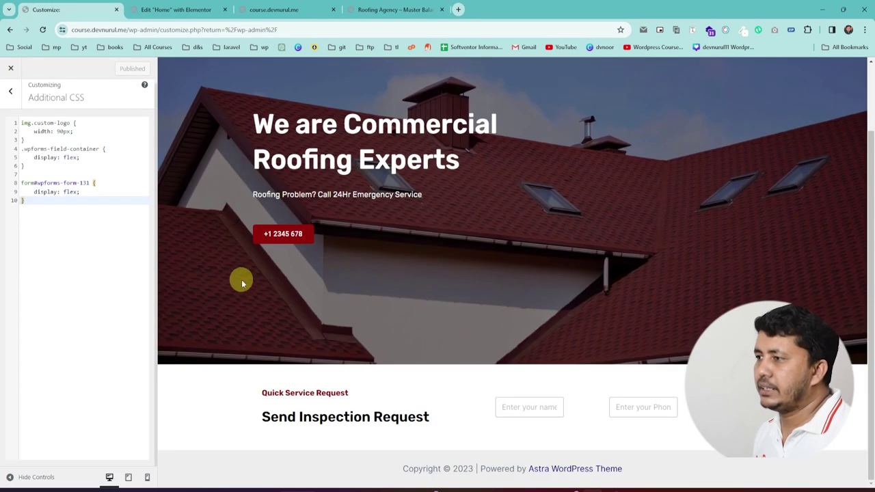
click(179, 9)
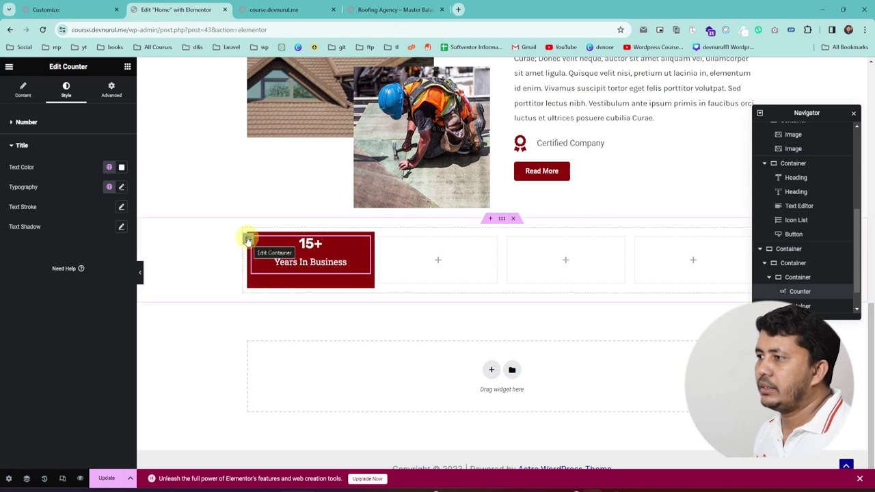
click(247, 239)
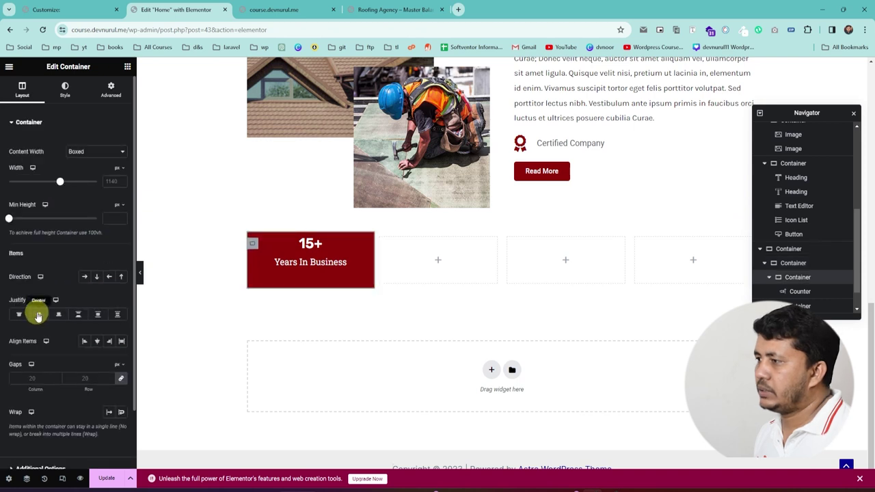
click(38, 315)
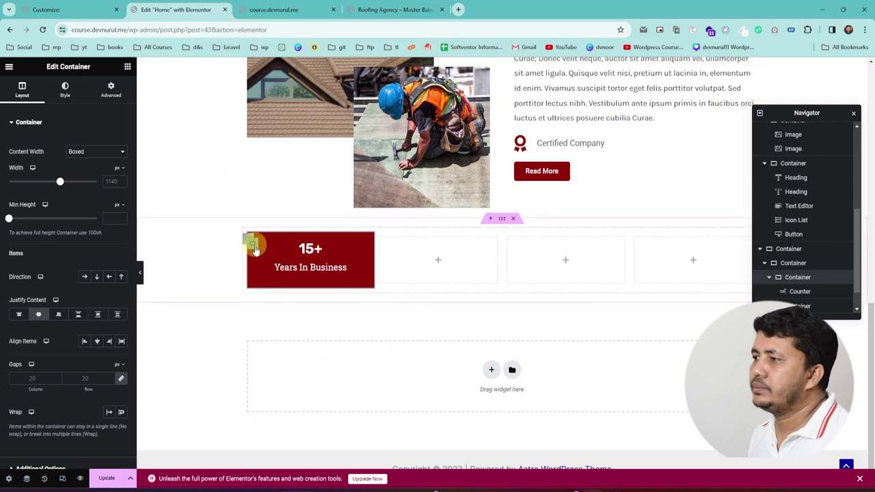
Step: Set the dark red box's padding to 25 px top and bottom and 10 px right and left, and update the page
click(111, 89)
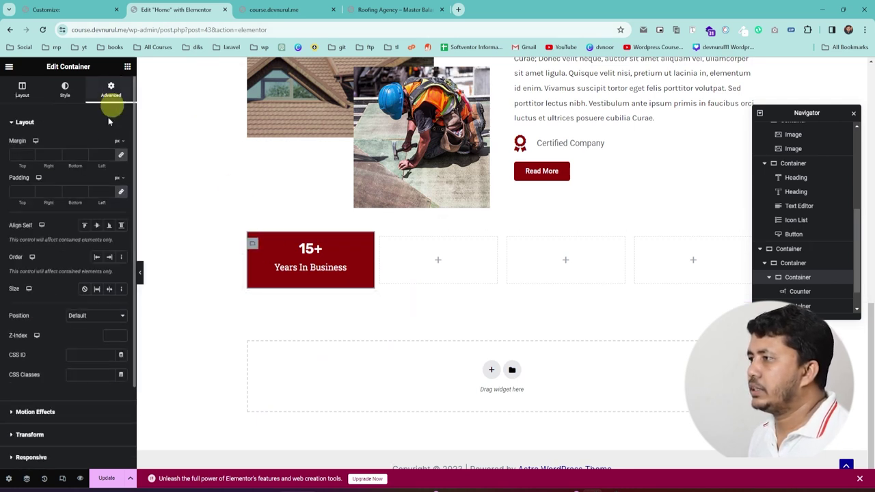
click(29, 192)
text(10)
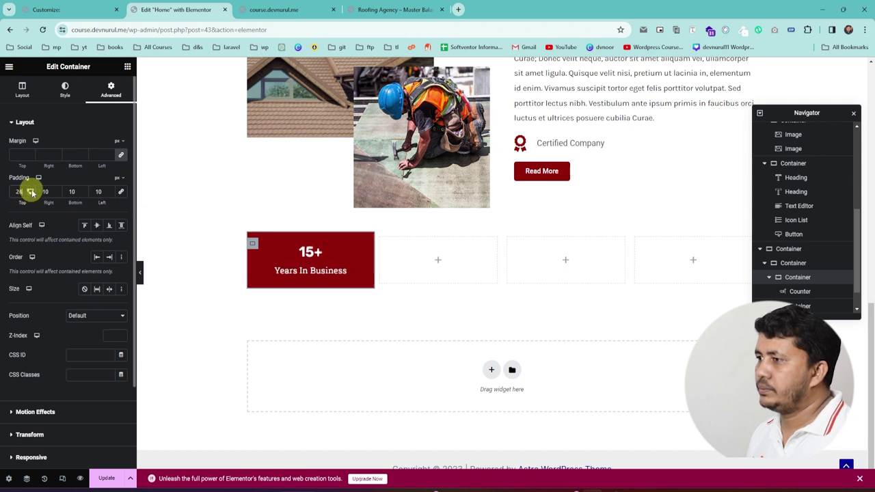
click(30, 190)
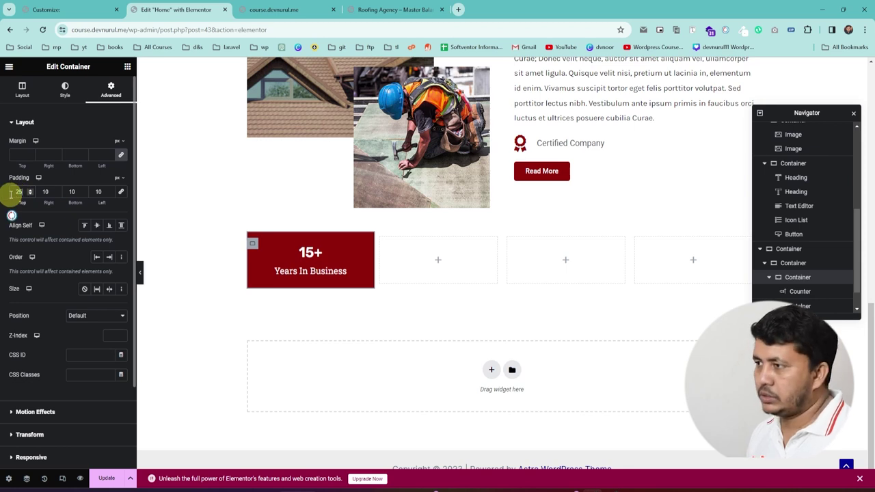
click(62, 191)
text(25)
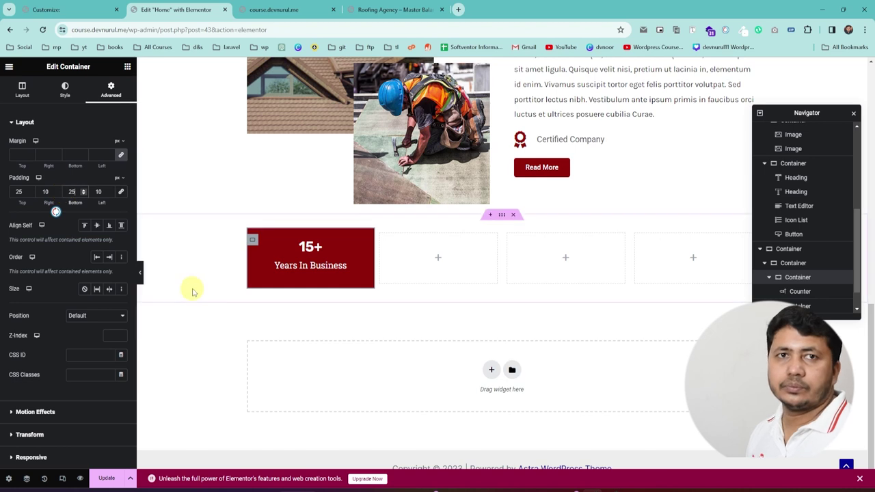
click(104, 479)
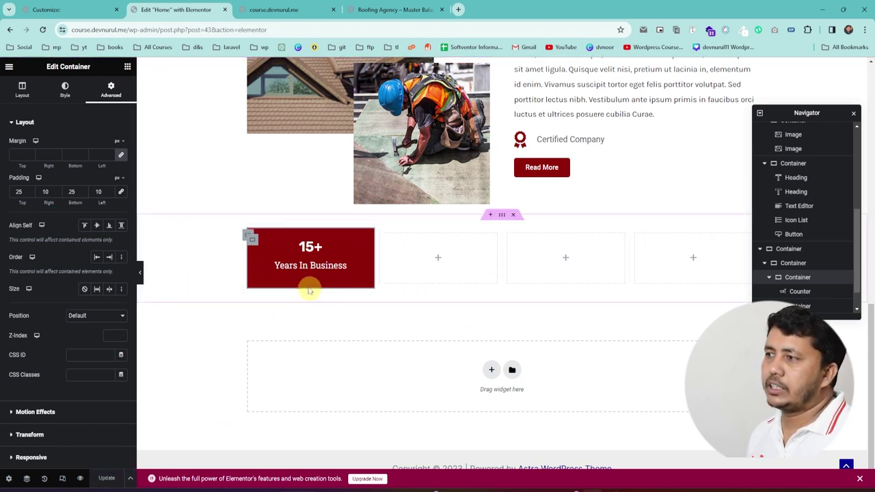
Step: Duplicate the finished dark red counter box in the statistics row
click(246, 235)
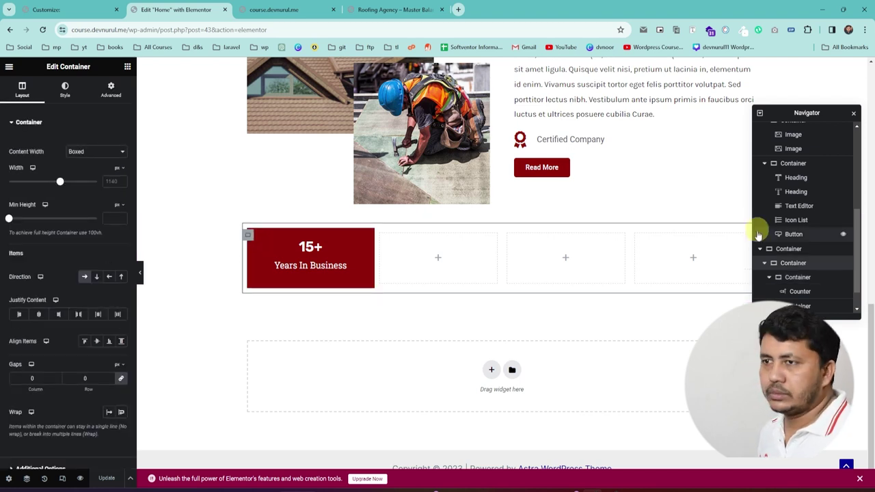
click(799, 279)
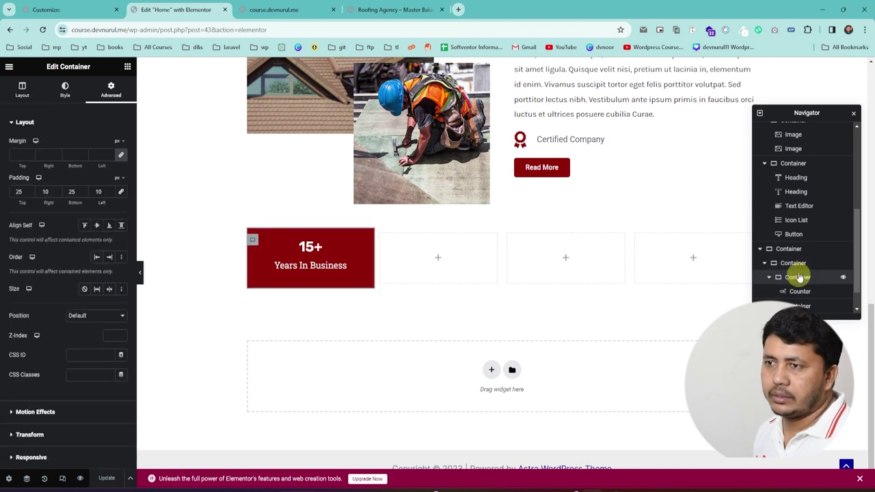
scroll(798, 277, down, 1)
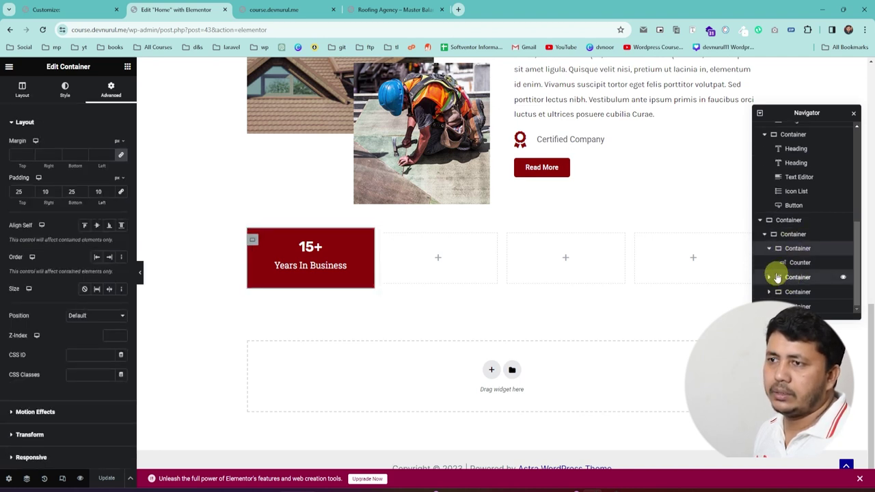
click(778, 277)
click(786, 250)
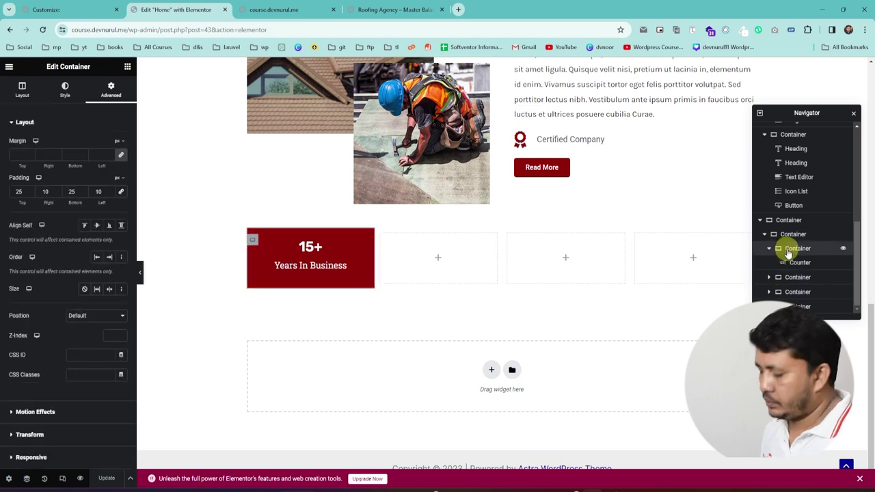
right_click(788, 249)
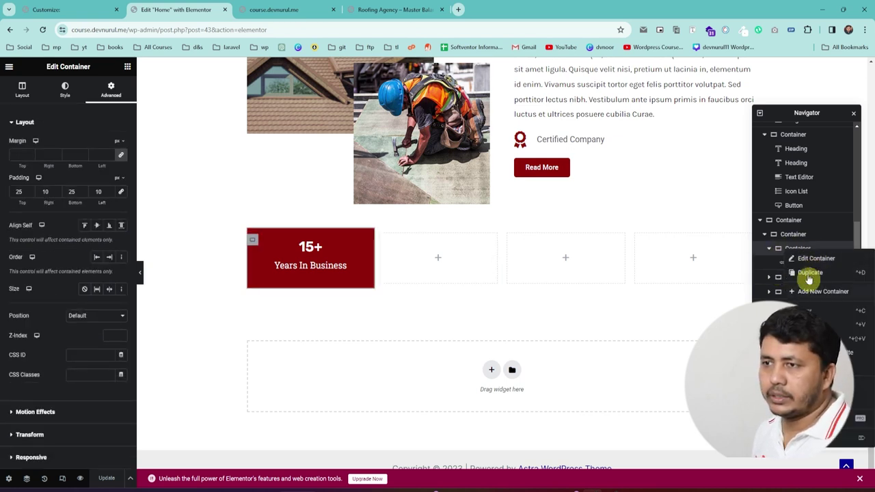
click(802, 272)
Step: Delete the three empty containers remaining beside the counter boxes in the statistics row
right_click(490, 262)
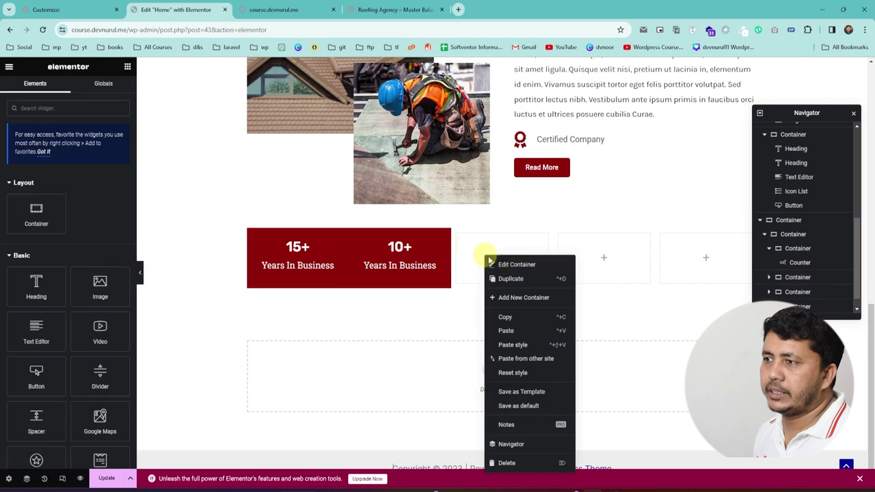
click(506, 464)
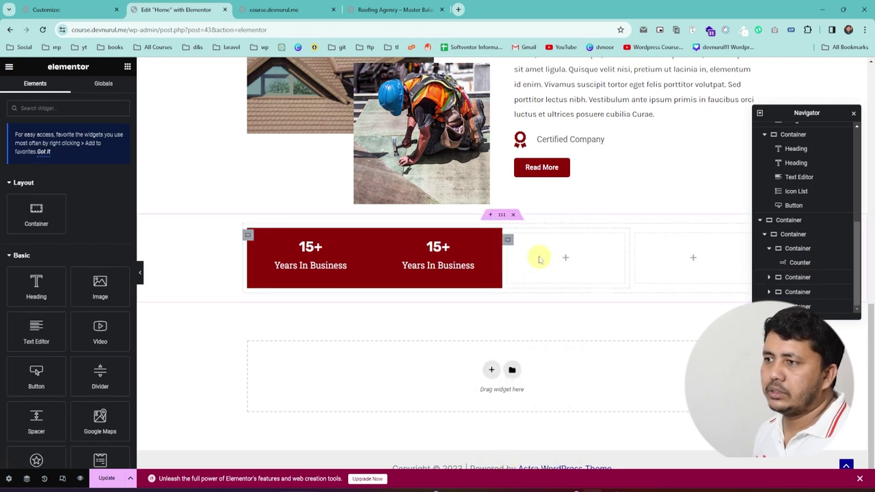
right_click(541, 258)
click(551, 468)
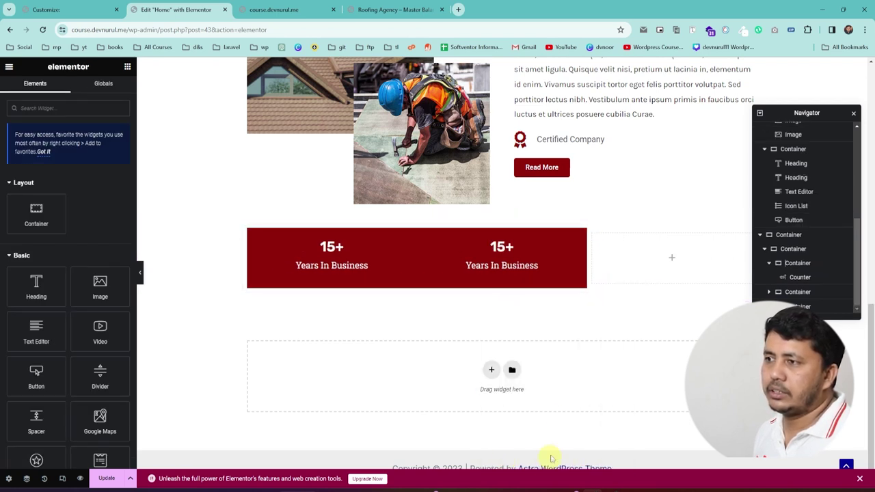
right_click(636, 251)
click(656, 455)
Step: Duplicate the dark red counter box twice more to fill the row with four boxes, and close the Navigator
click(792, 278)
right_click(638, 260)
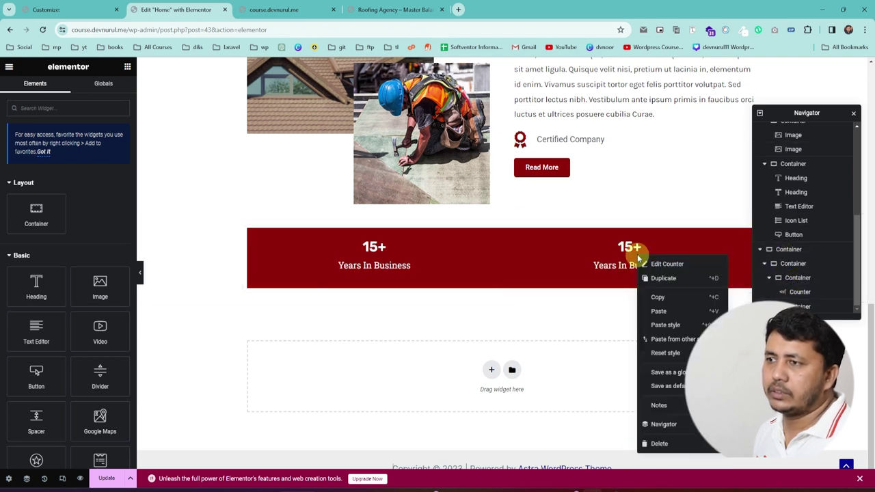
click(800, 278)
right_click(805, 279)
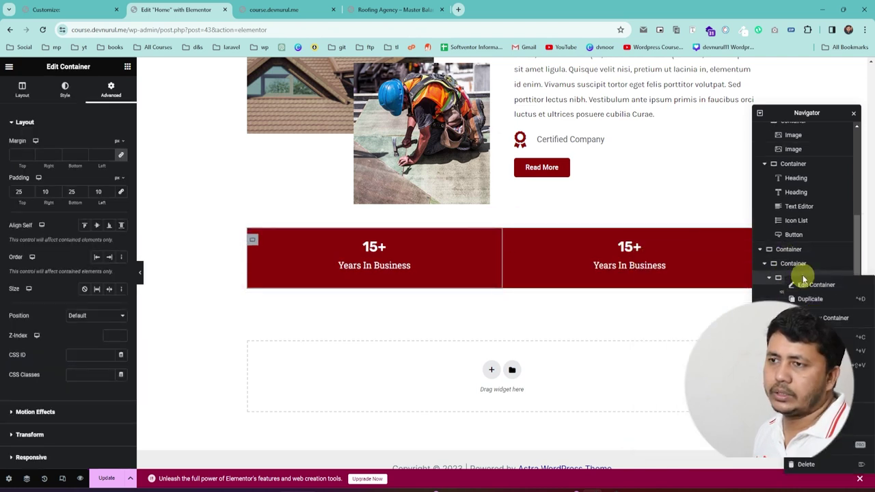
click(813, 301)
key(ctrl+d)
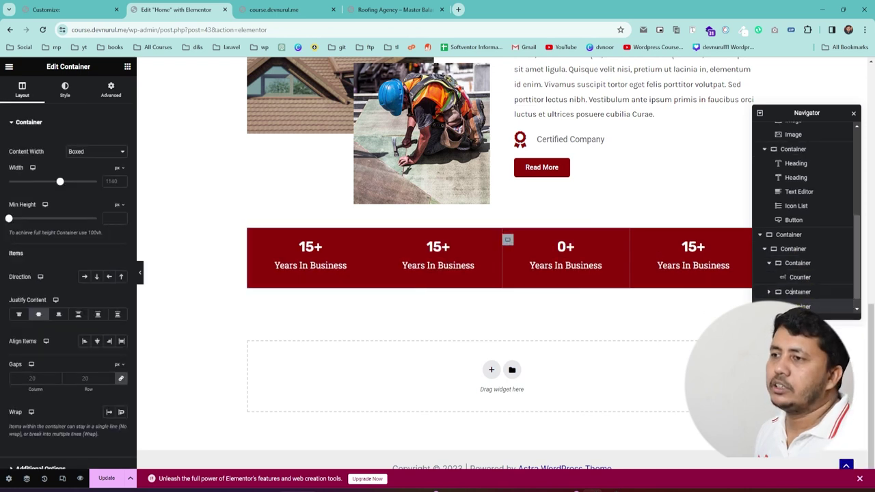
click(854, 113)
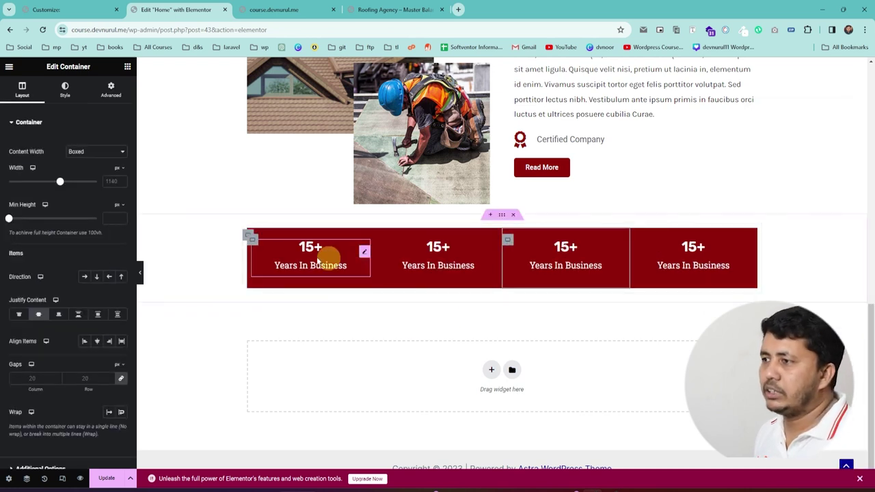
Step: Check the reference page's statistics box colours, and set the second counter box's background to the white global colour
click(292, 9)
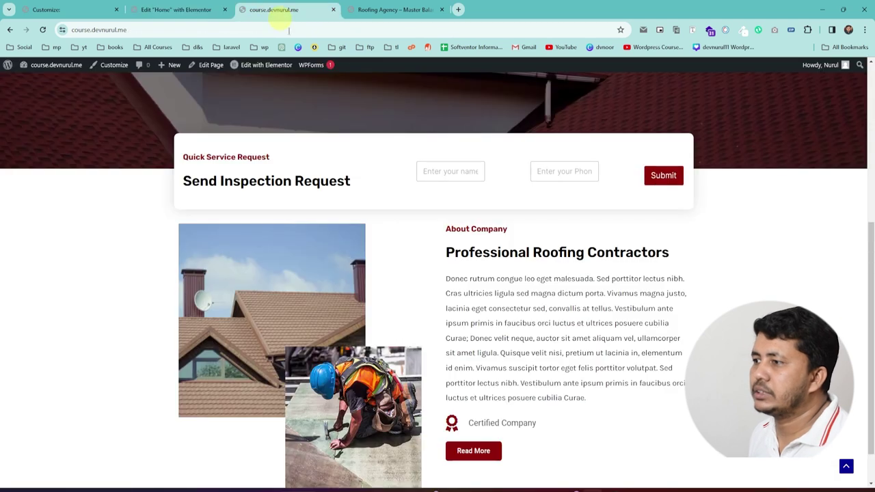
click(392, 10)
scroll(479, 266, down, 1)
scroll(359, 153, up, 2)
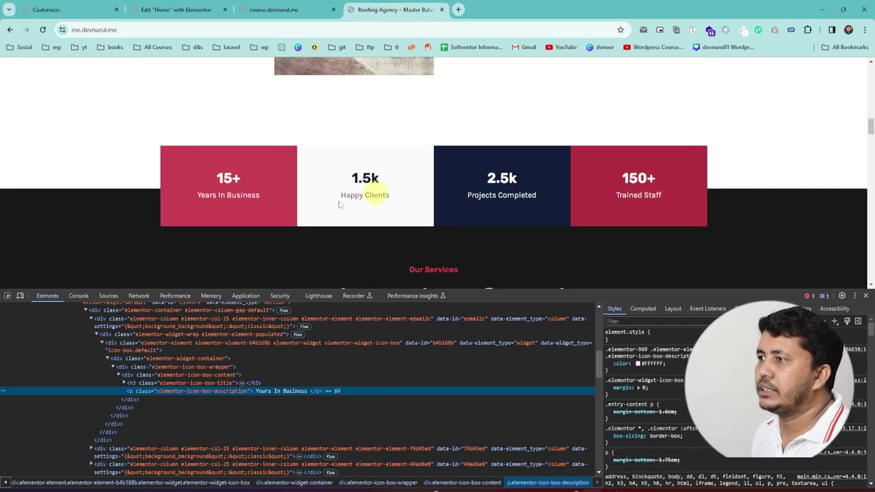
click(100, 13)
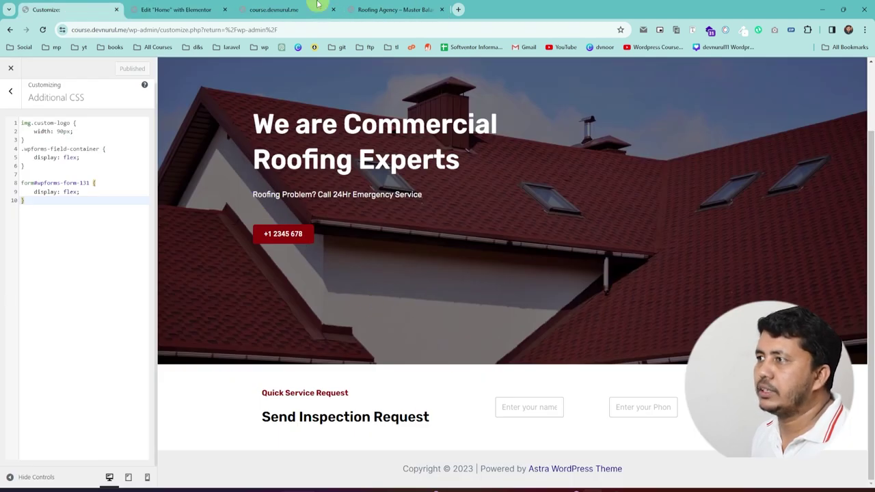
click(201, 10)
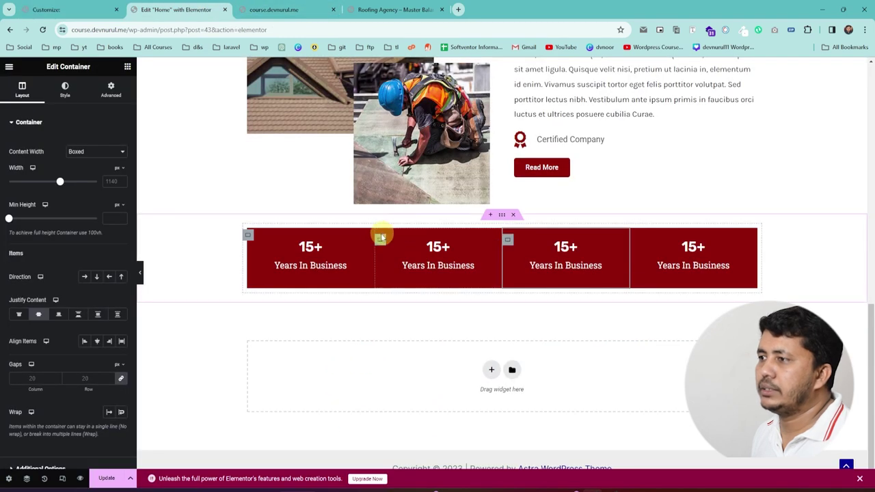
click(380, 239)
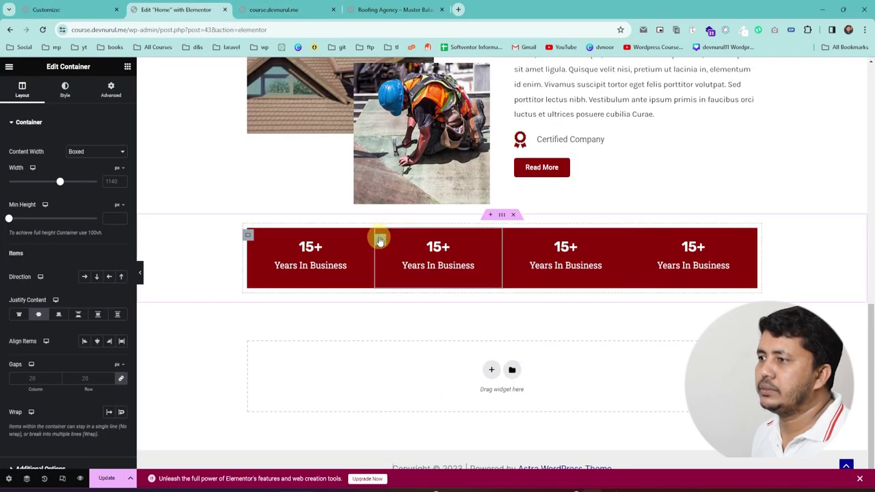
click(66, 90)
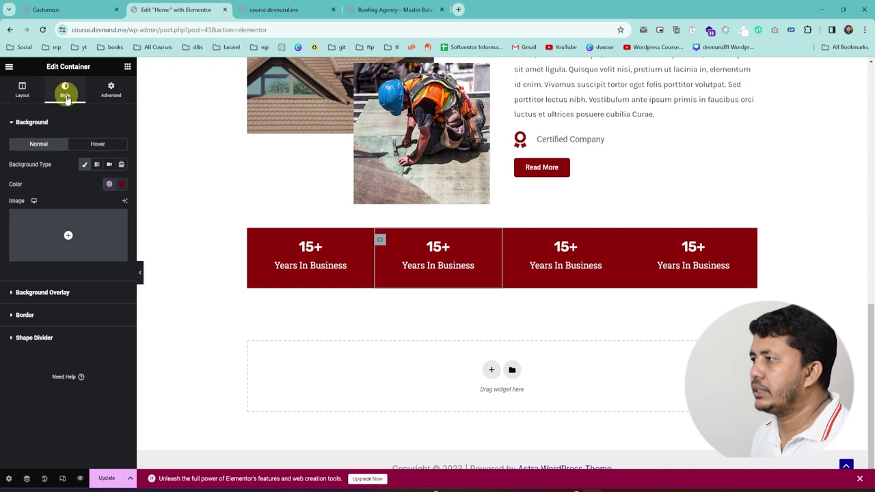
click(108, 188)
click(37, 299)
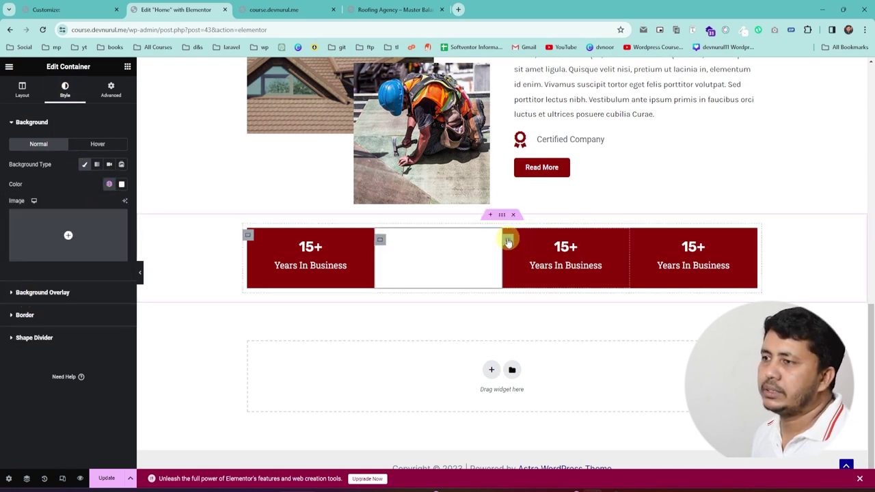
Step: Check the reference page's third statistics box, and set the third counter box's background to the Black global colour
click(375, 11)
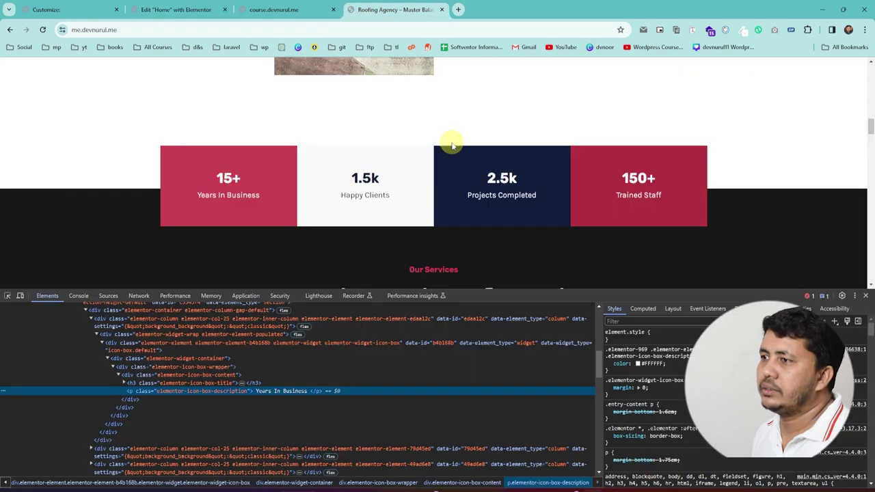
click(89, 9)
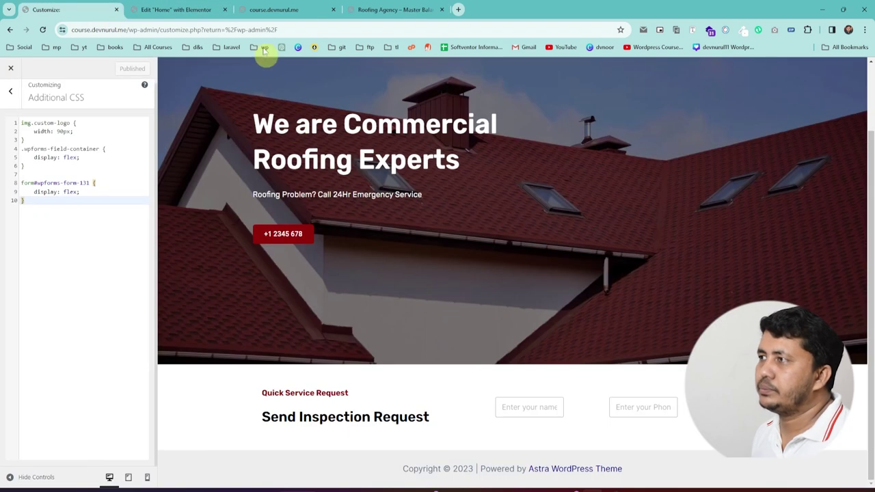
click(176, 10)
click(459, 238)
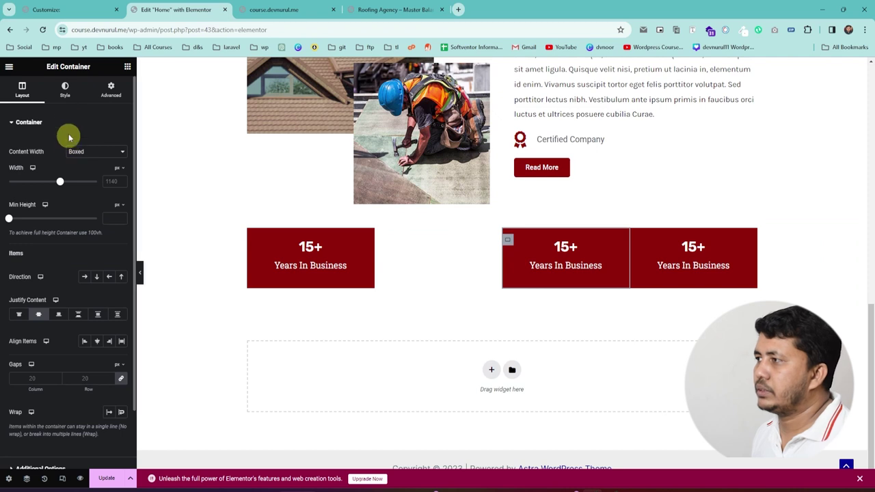
click(65, 92)
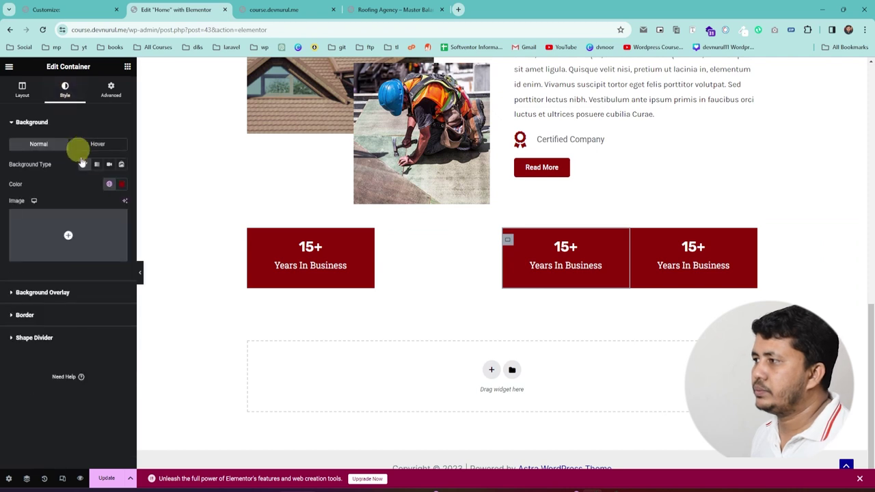
click(110, 184)
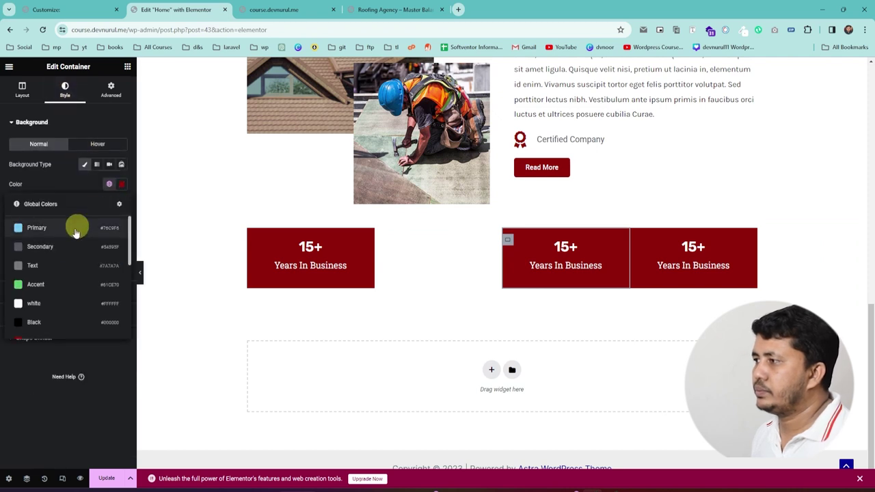
click(38, 320)
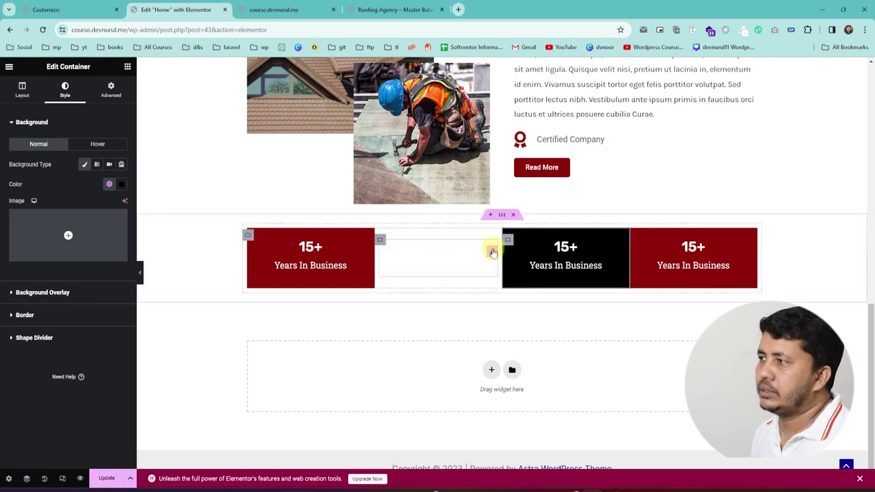
Step: Set the number and title text colours of the second box's counter to the Black global colour
click(492, 253)
click(67, 96)
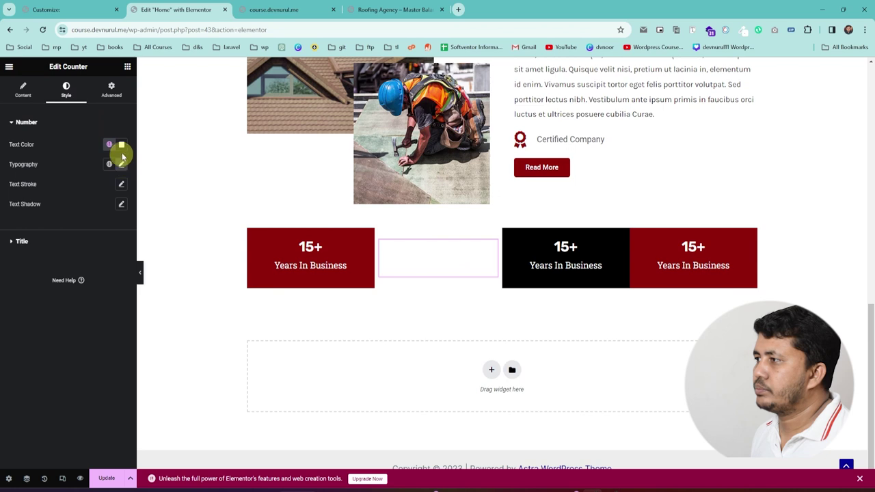
click(109, 144)
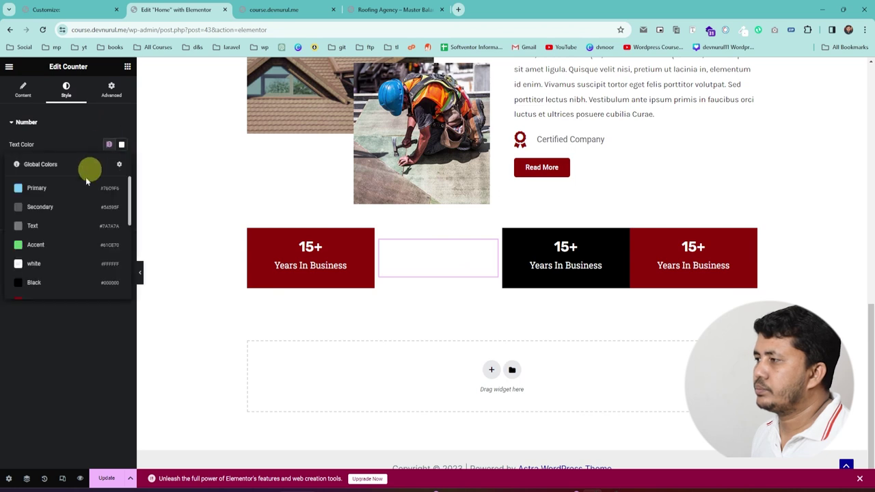
click(34, 283)
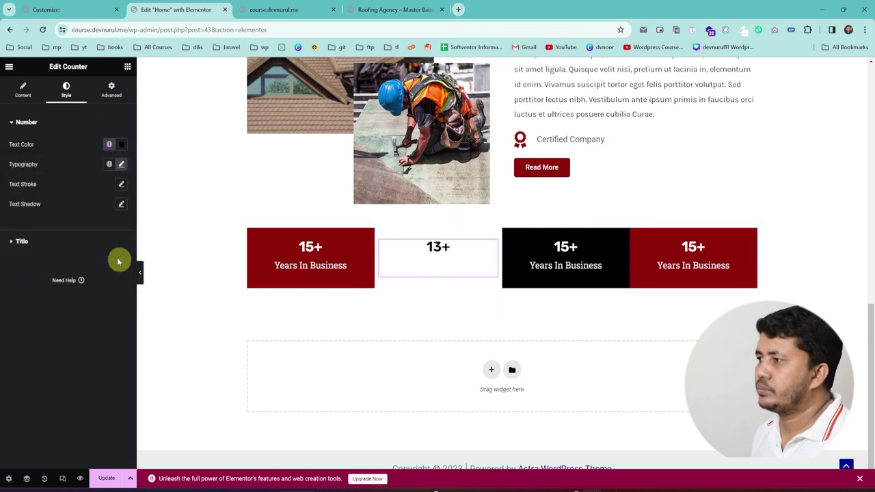
click(35, 243)
click(108, 167)
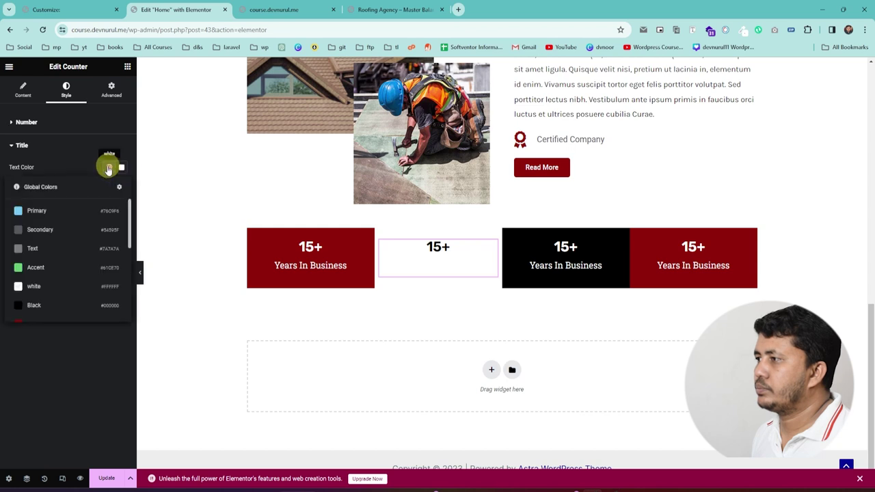
click(24, 307)
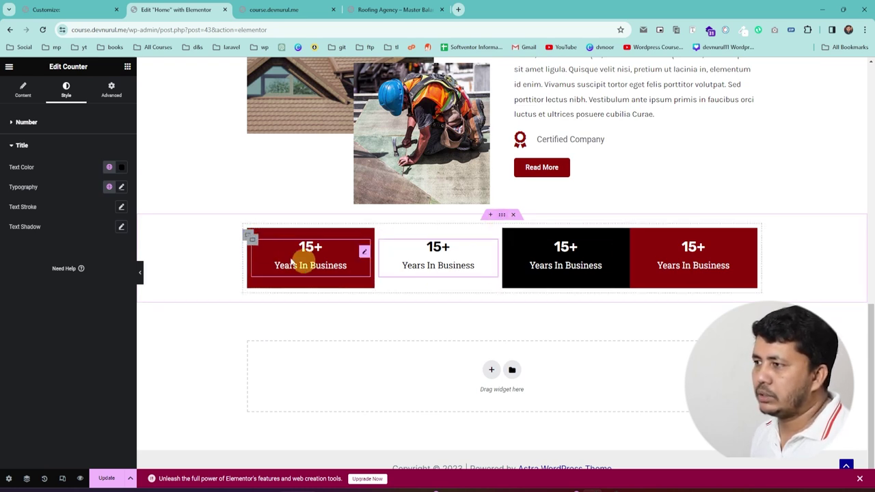
Step: Set the first counter box's top and bottom padding to 35 px, and select the container holding all four boxes
click(248, 235)
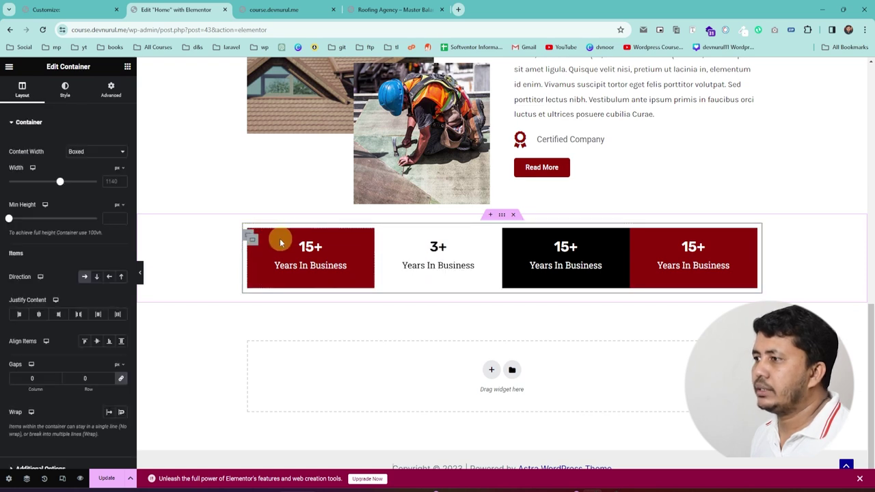
click(256, 247)
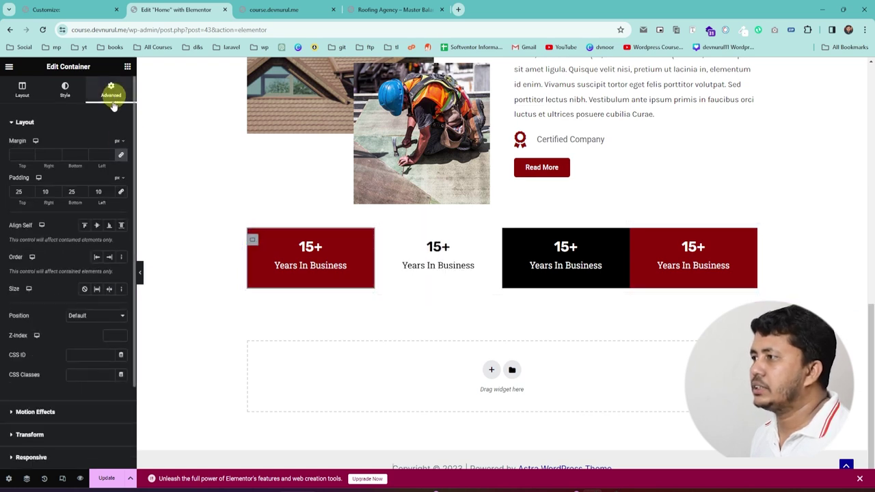
click(20, 194)
double_click(63, 192)
text(35)
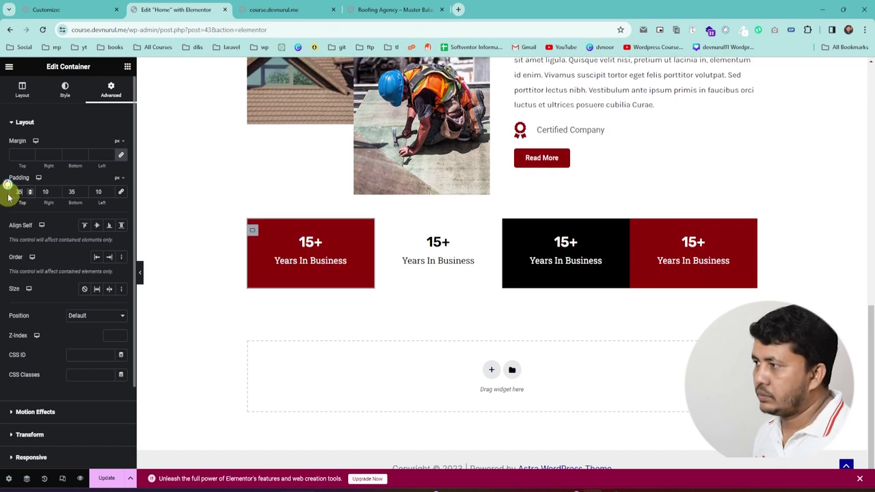
click(301, 240)
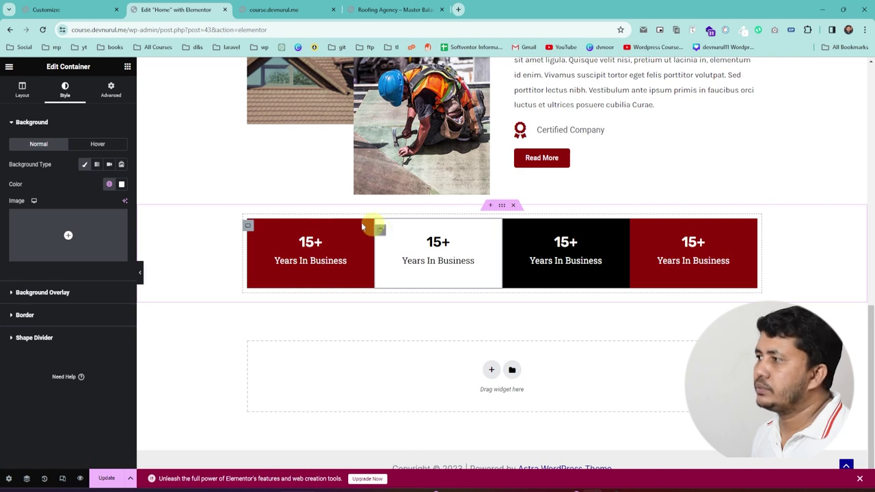
click(247, 225)
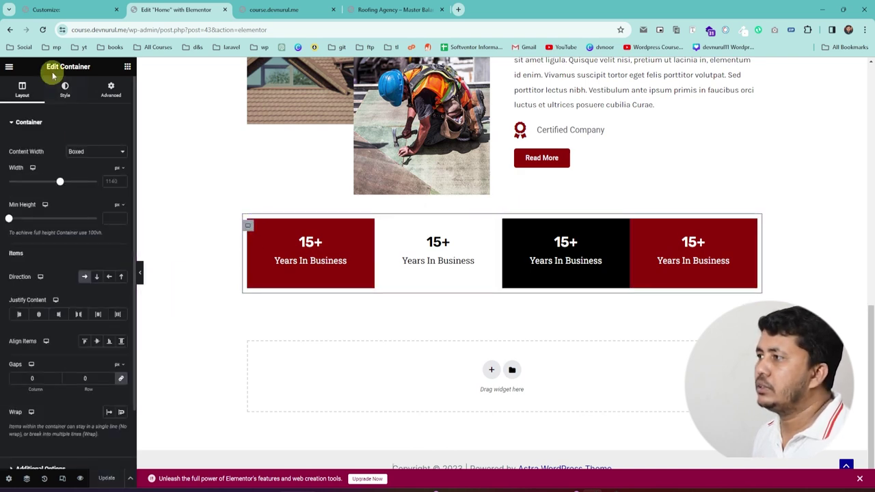
Step: Give the container holding the four counter boxes a box shadow with 23 blur and colour rgba(0, 0, 0, 0.18)
click(65, 89)
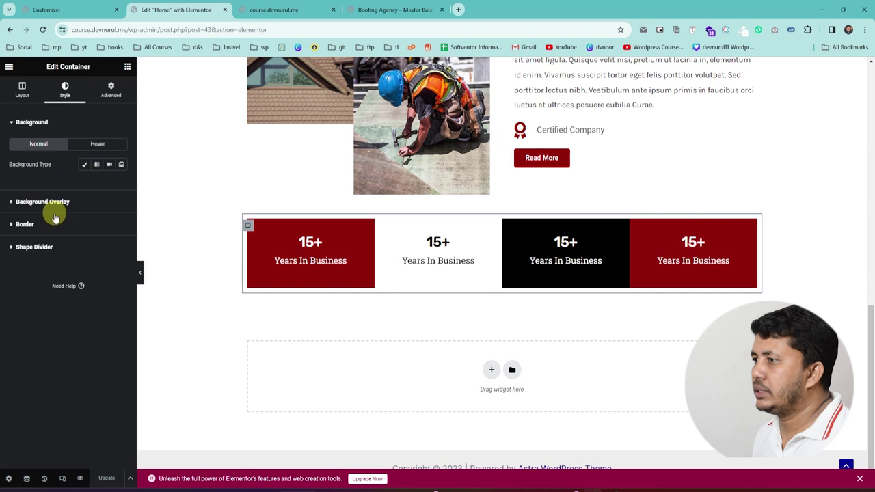
click(23, 225)
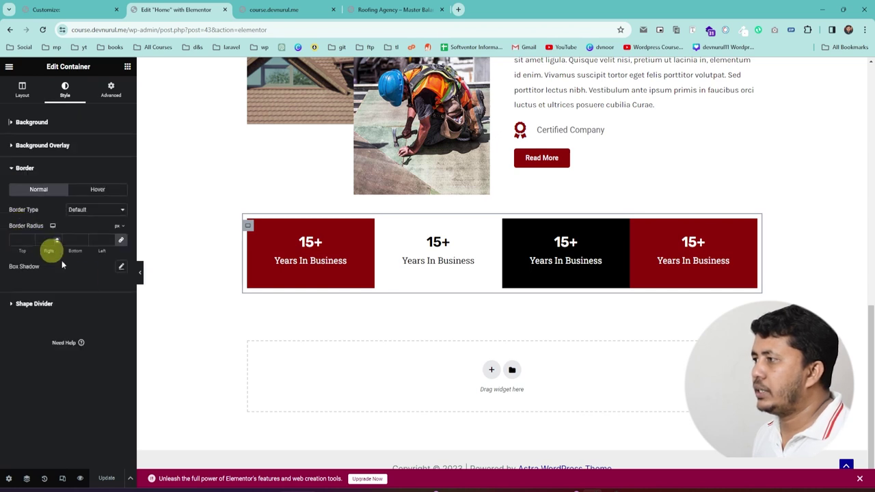
click(120, 270)
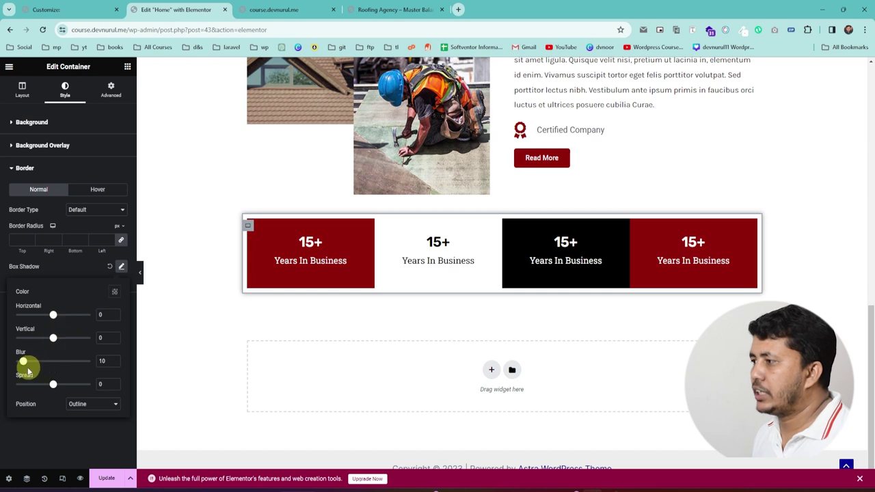
drag(24, 363, 32, 364)
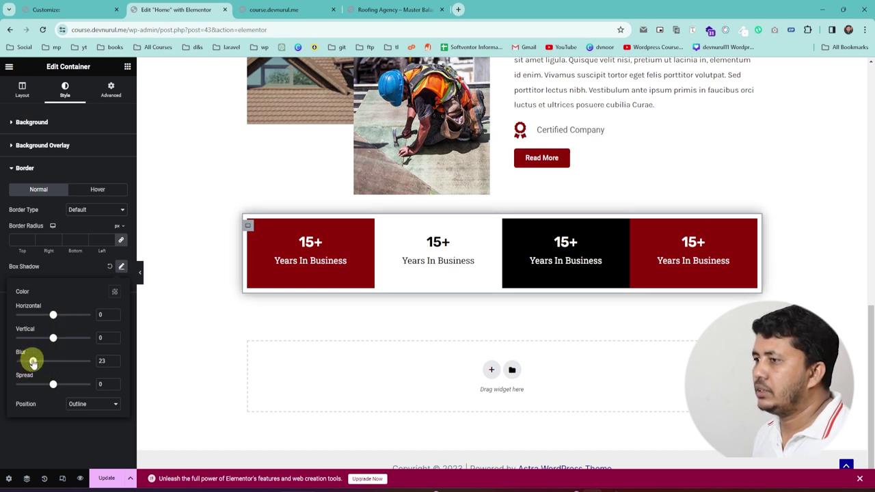
click(114, 295)
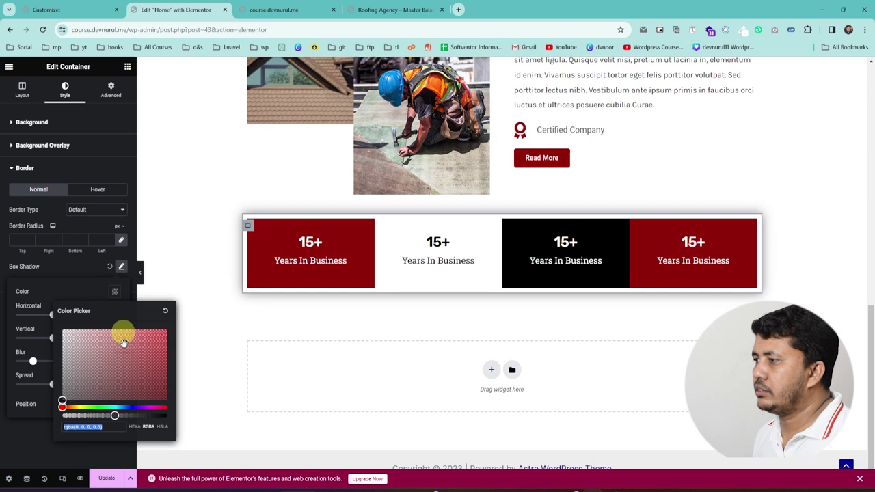
drag(108, 420, 80, 418)
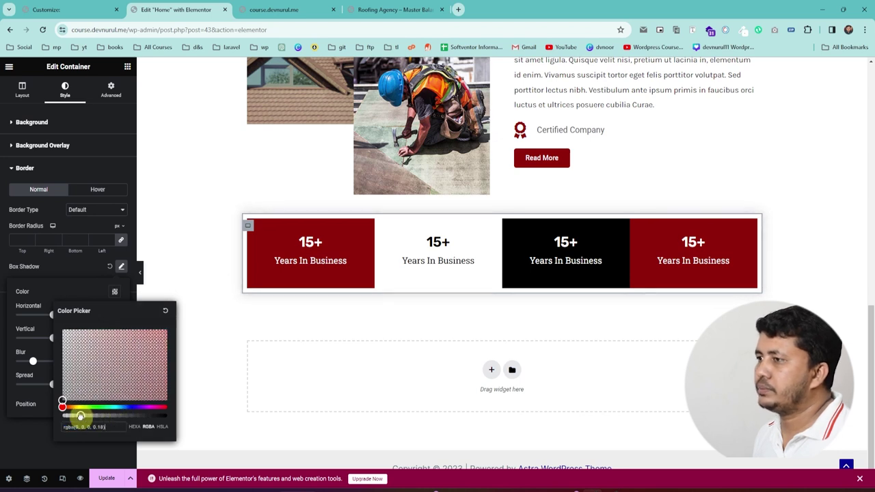
click(180, 195)
Step: Update the page and check the statistics section's box shadow on the live home page
click(109, 478)
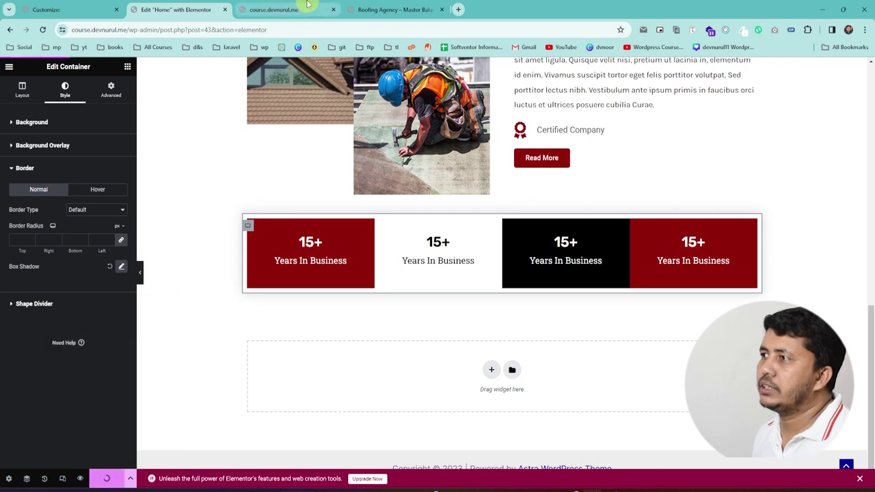
click(277, 10)
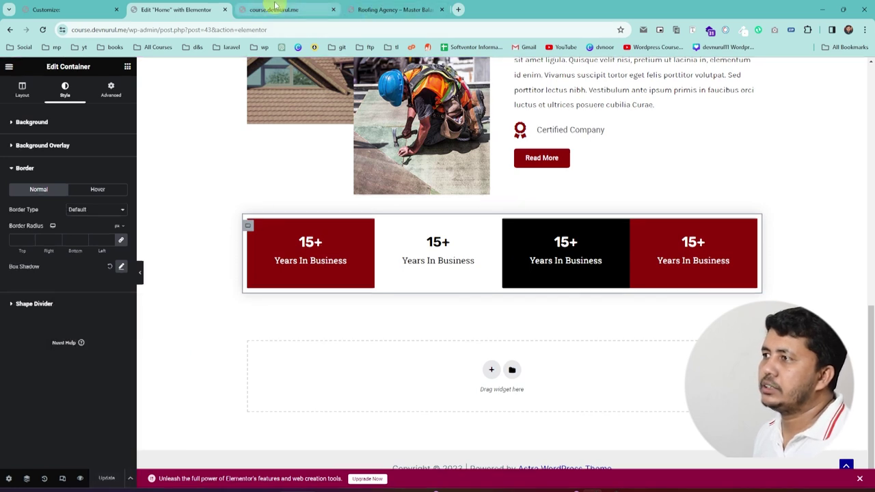
scroll(255, 271, down, 1)
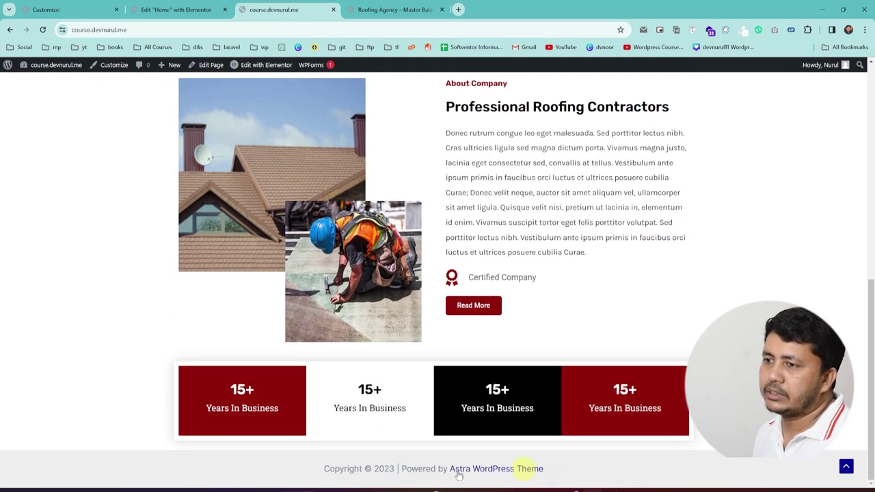
Step: Set the counter boxes container's margin and padding to 0 px on all sides, and update the page
click(188, 9)
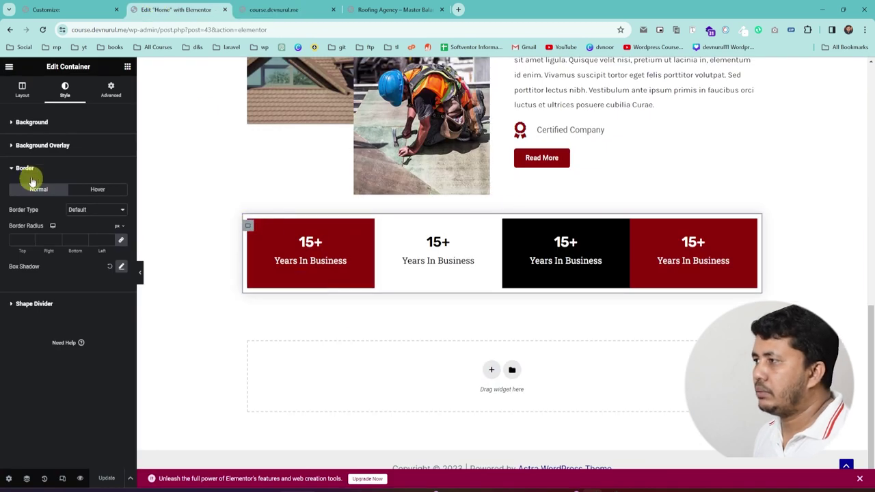
click(110, 90)
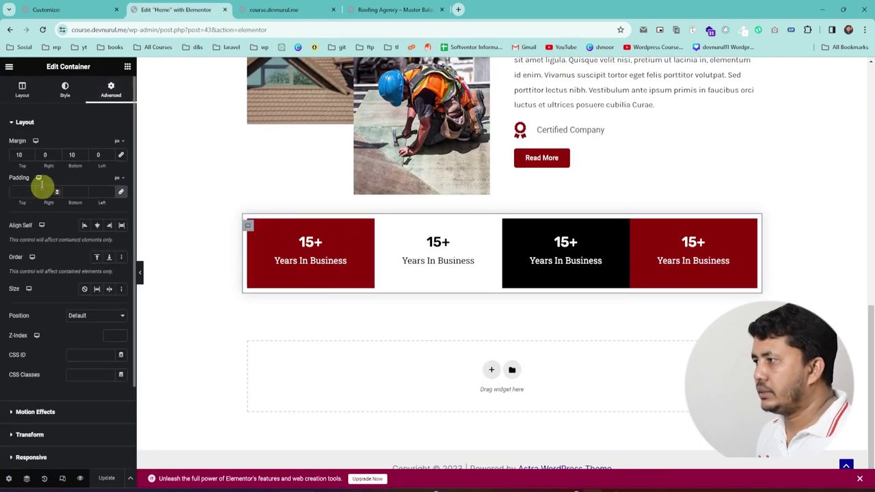
click(122, 155)
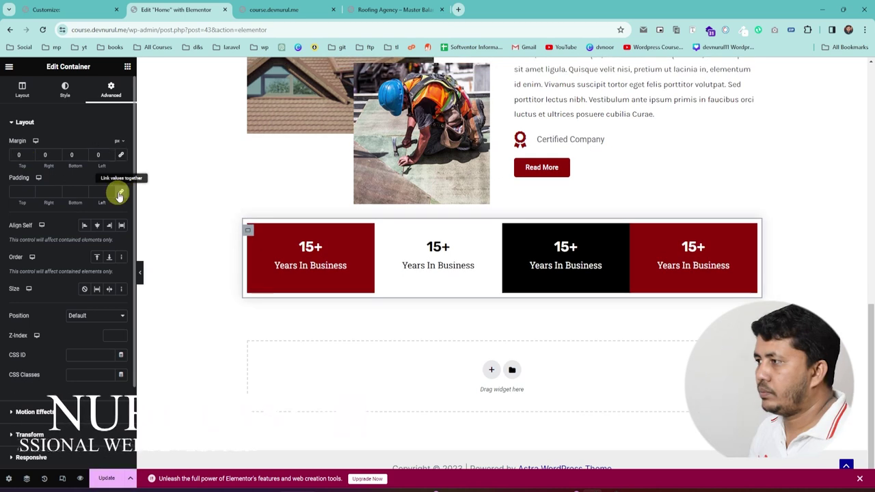
click(107, 477)
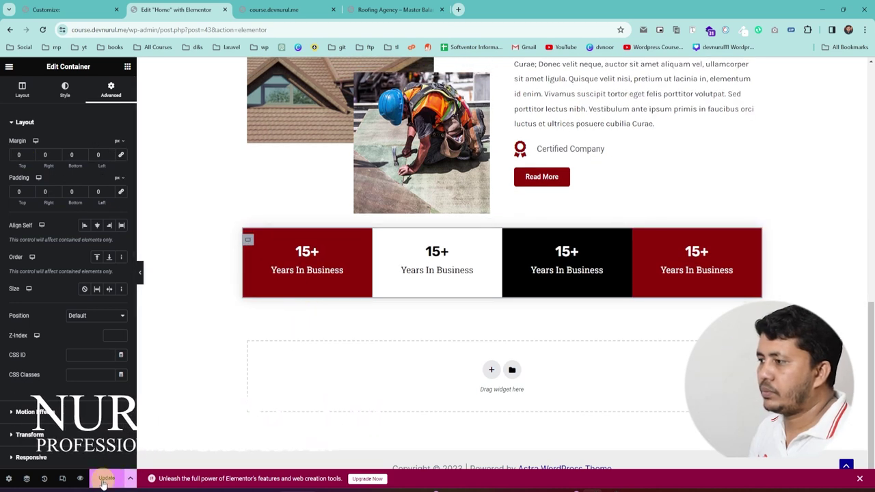
Step: Reload the live home page and review the statistics section below About Company
click(280, 12)
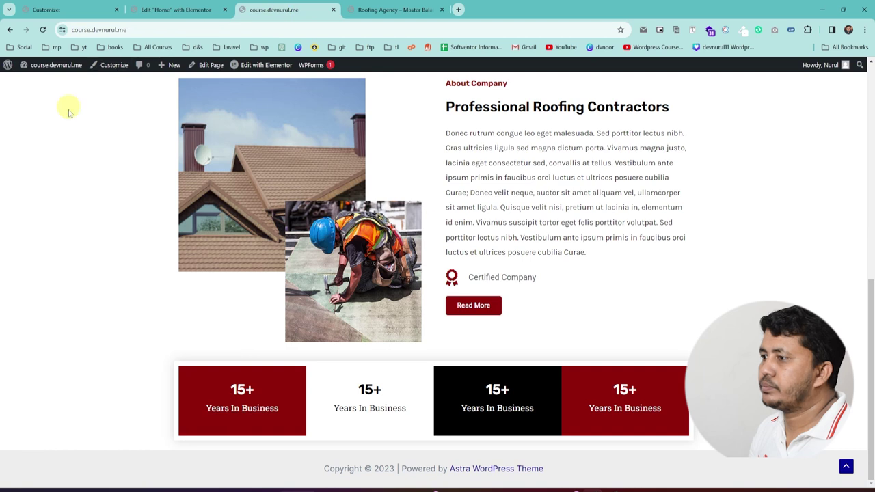
click(43, 30)
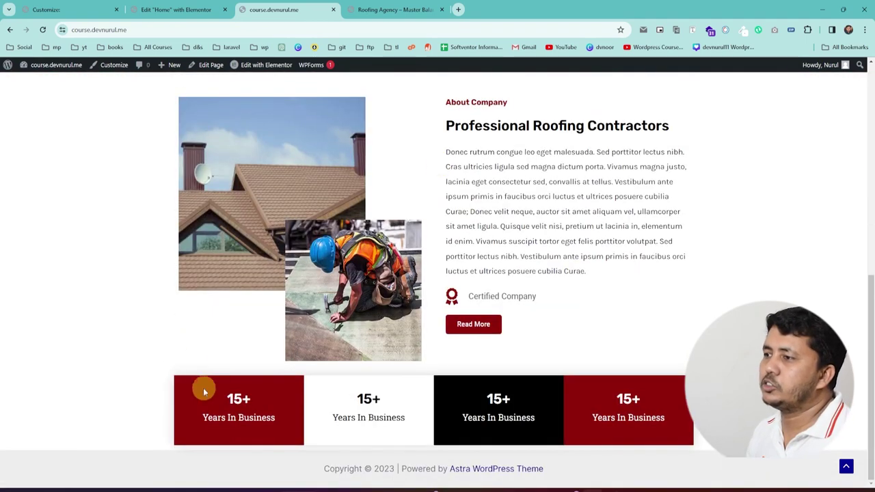
scroll(182, 316, up, 10)
scroll(178, 332, down, 5)
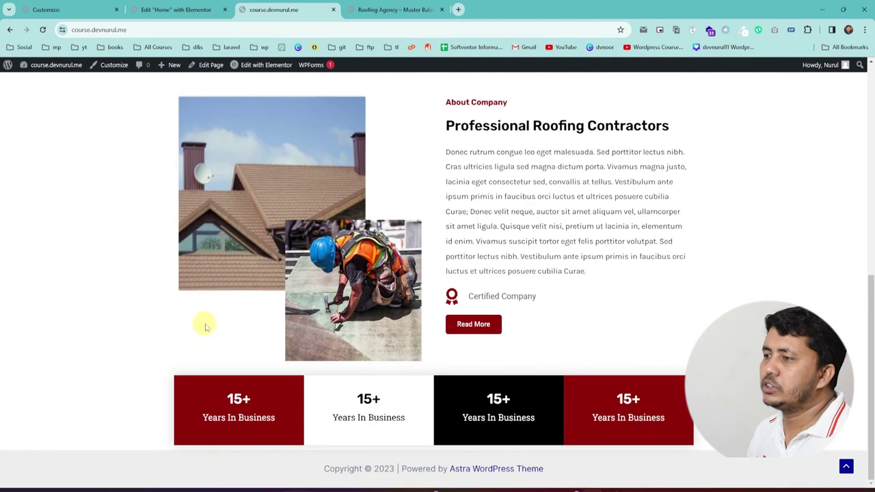